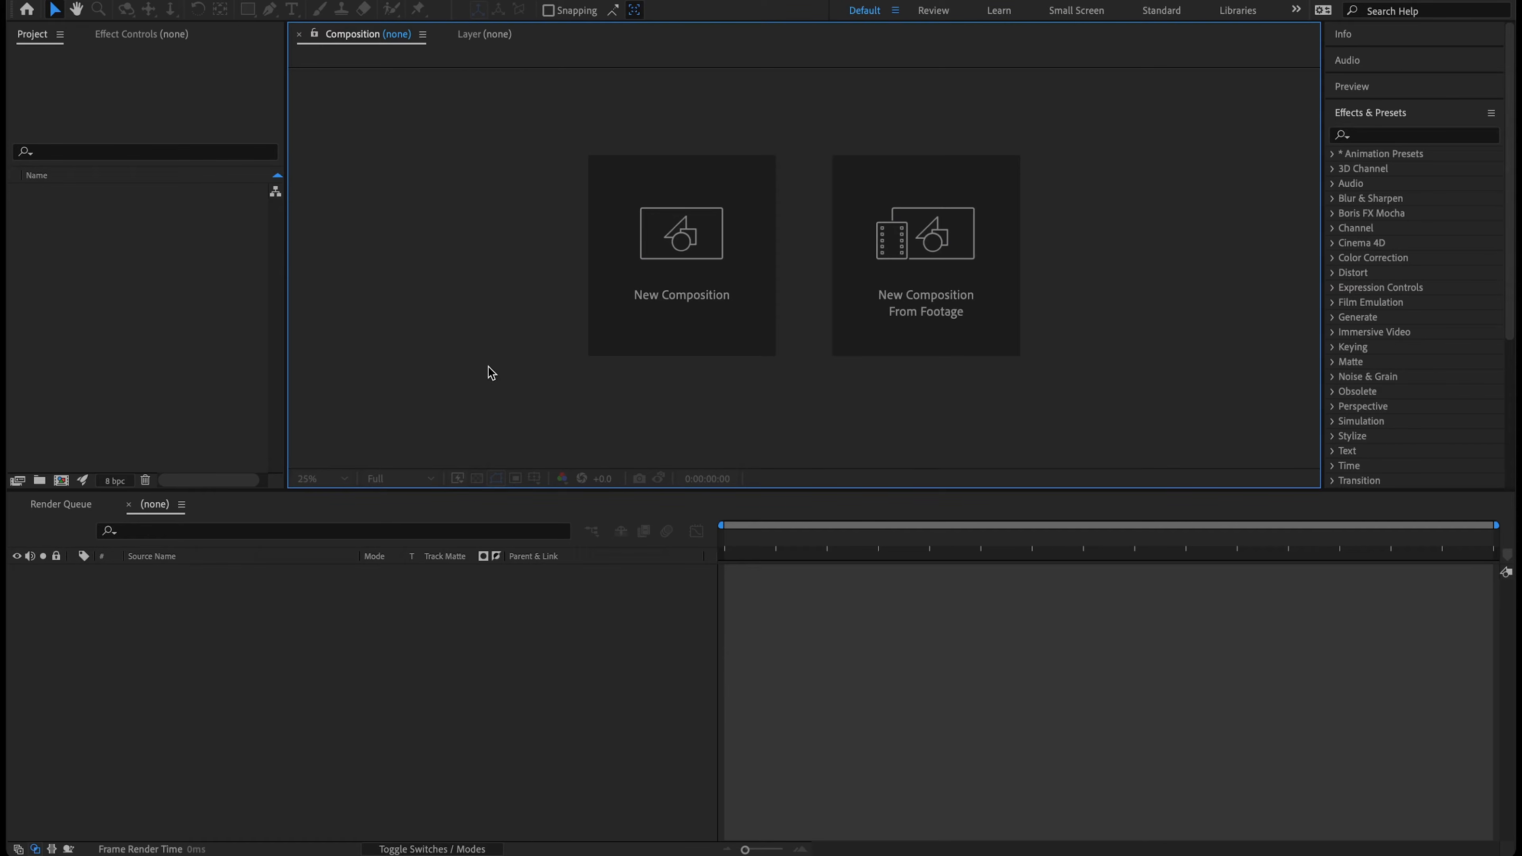
Create a 1920x1080 composition named BASE at 30 fps with a 15-second duration
left_click(679, 298)
type("BASE")
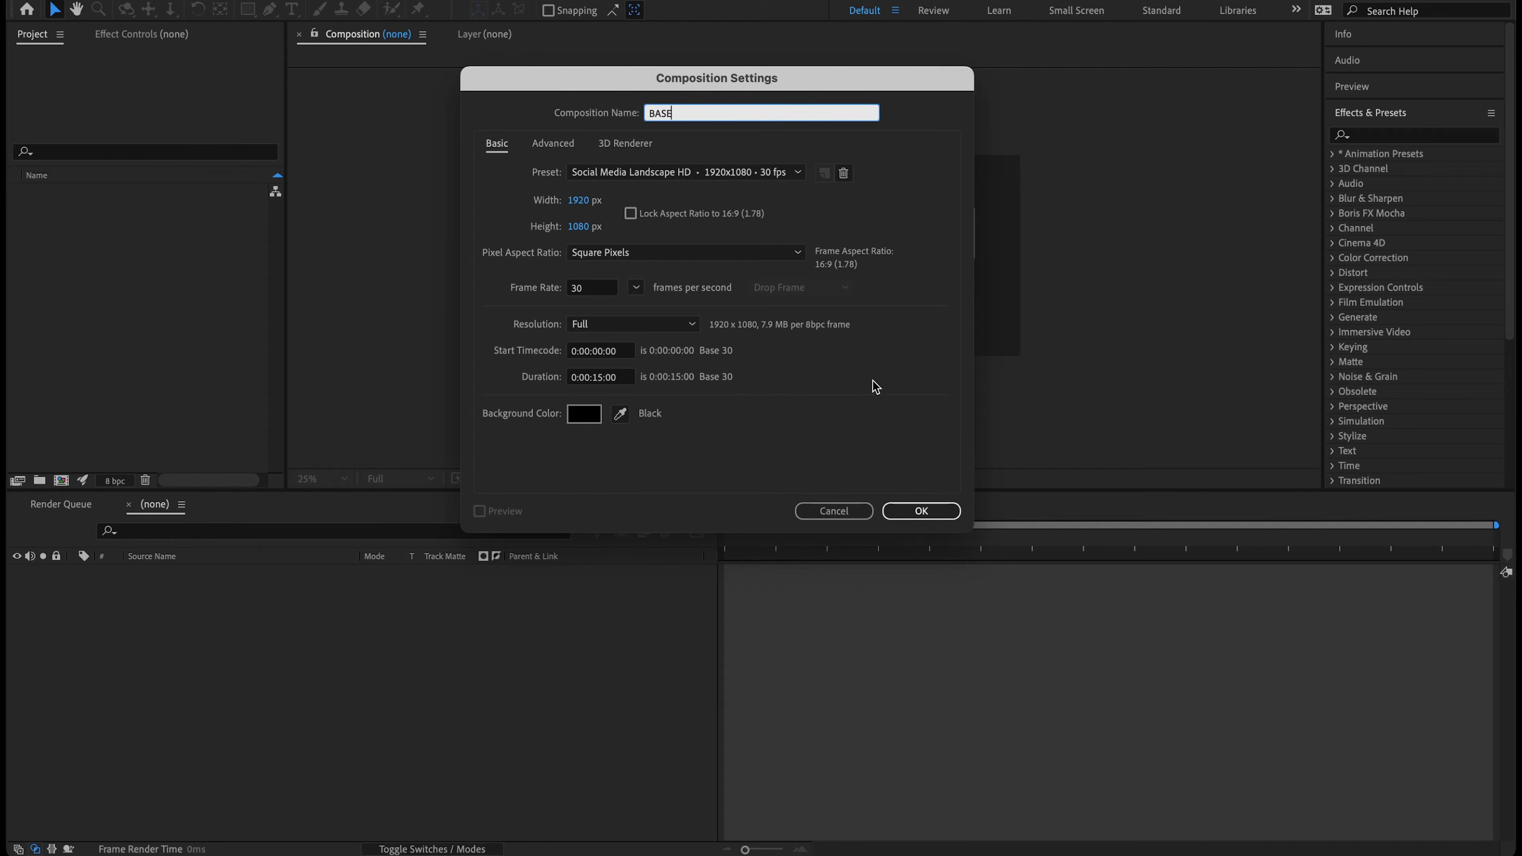
left_click(927, 512)
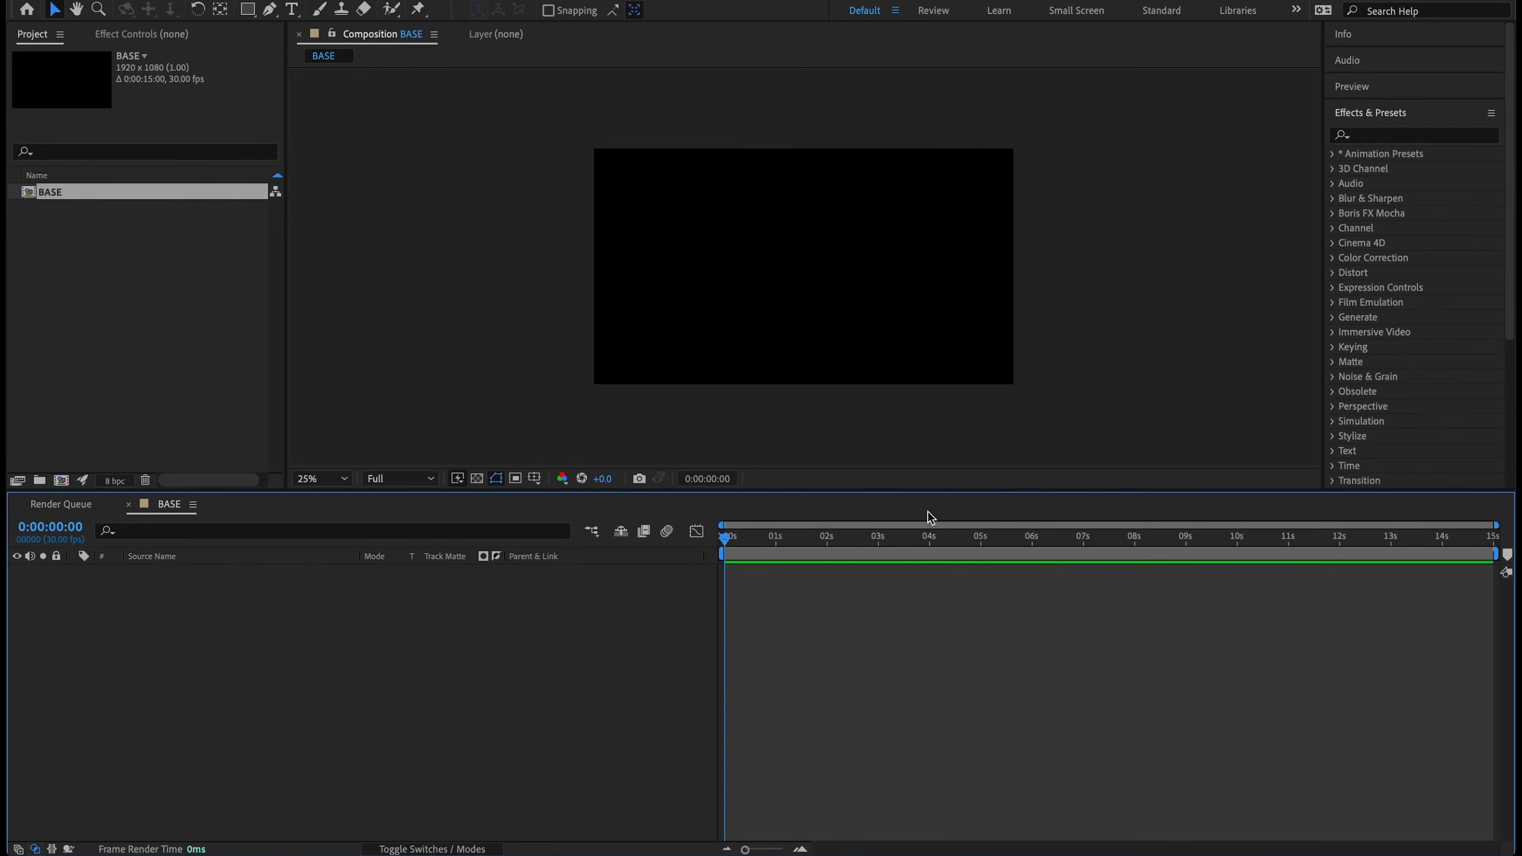
Create an empty shape layer in the BASE composition and add a Polystar path to its contents
right_click(250, 606)
mouse_move(307, 615)
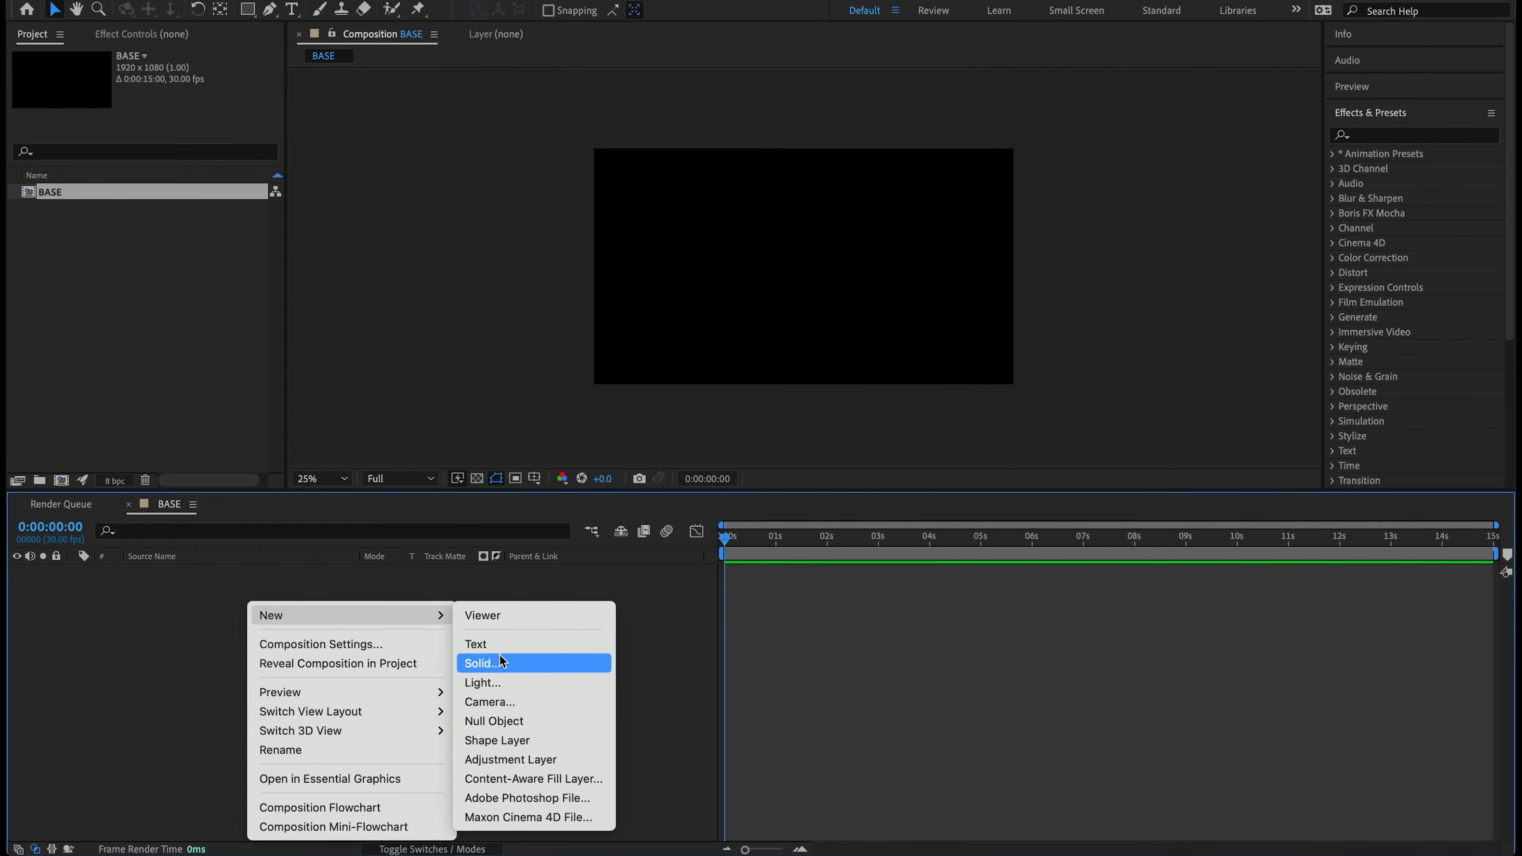
left_click(506, 741)
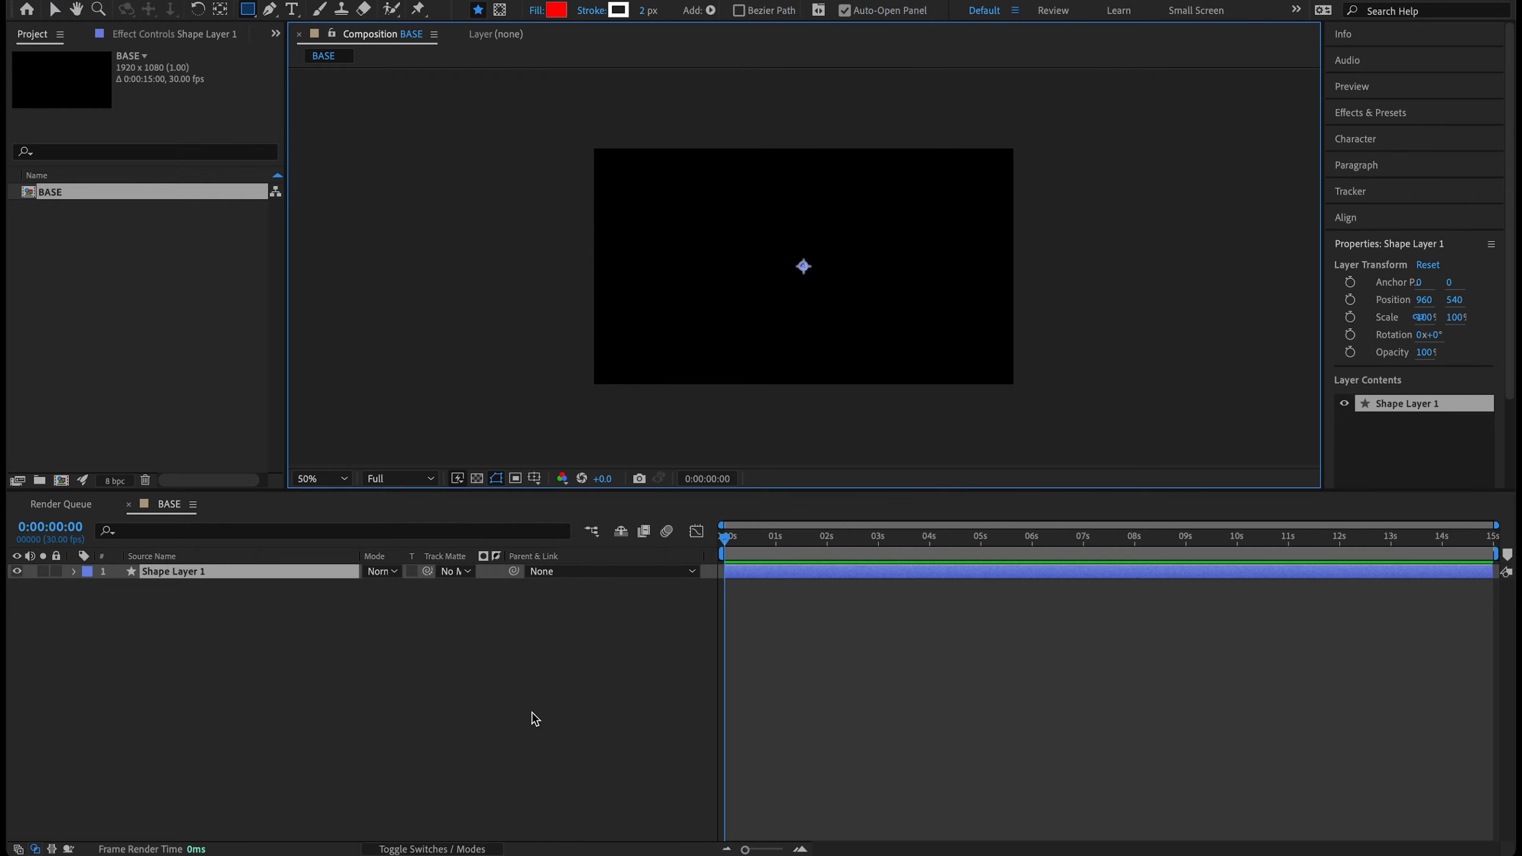
left_click(75, 571)
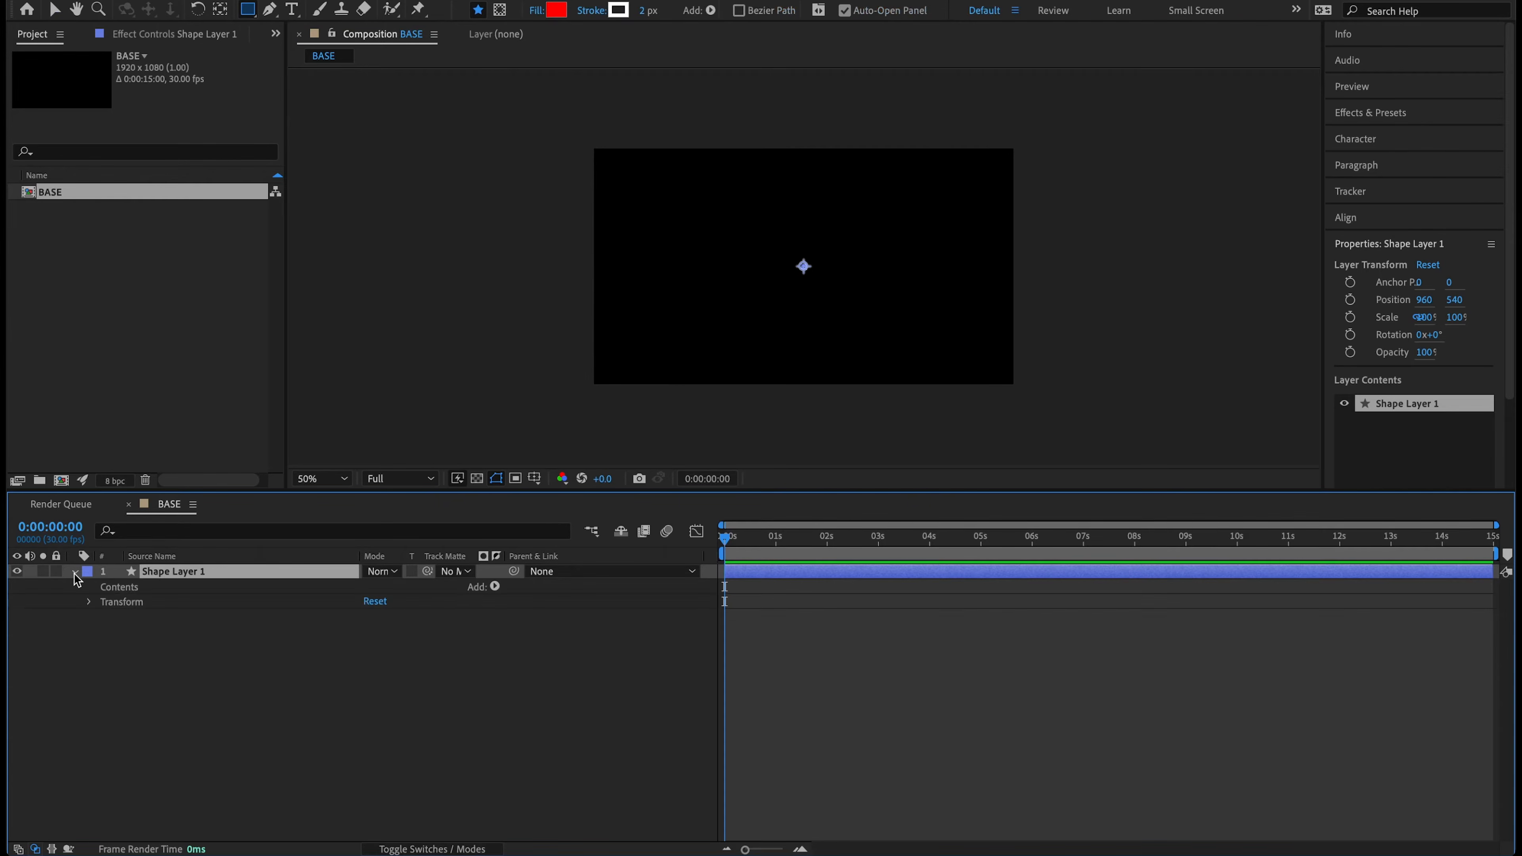
left_click(495, 587)
left_click(522, 532)
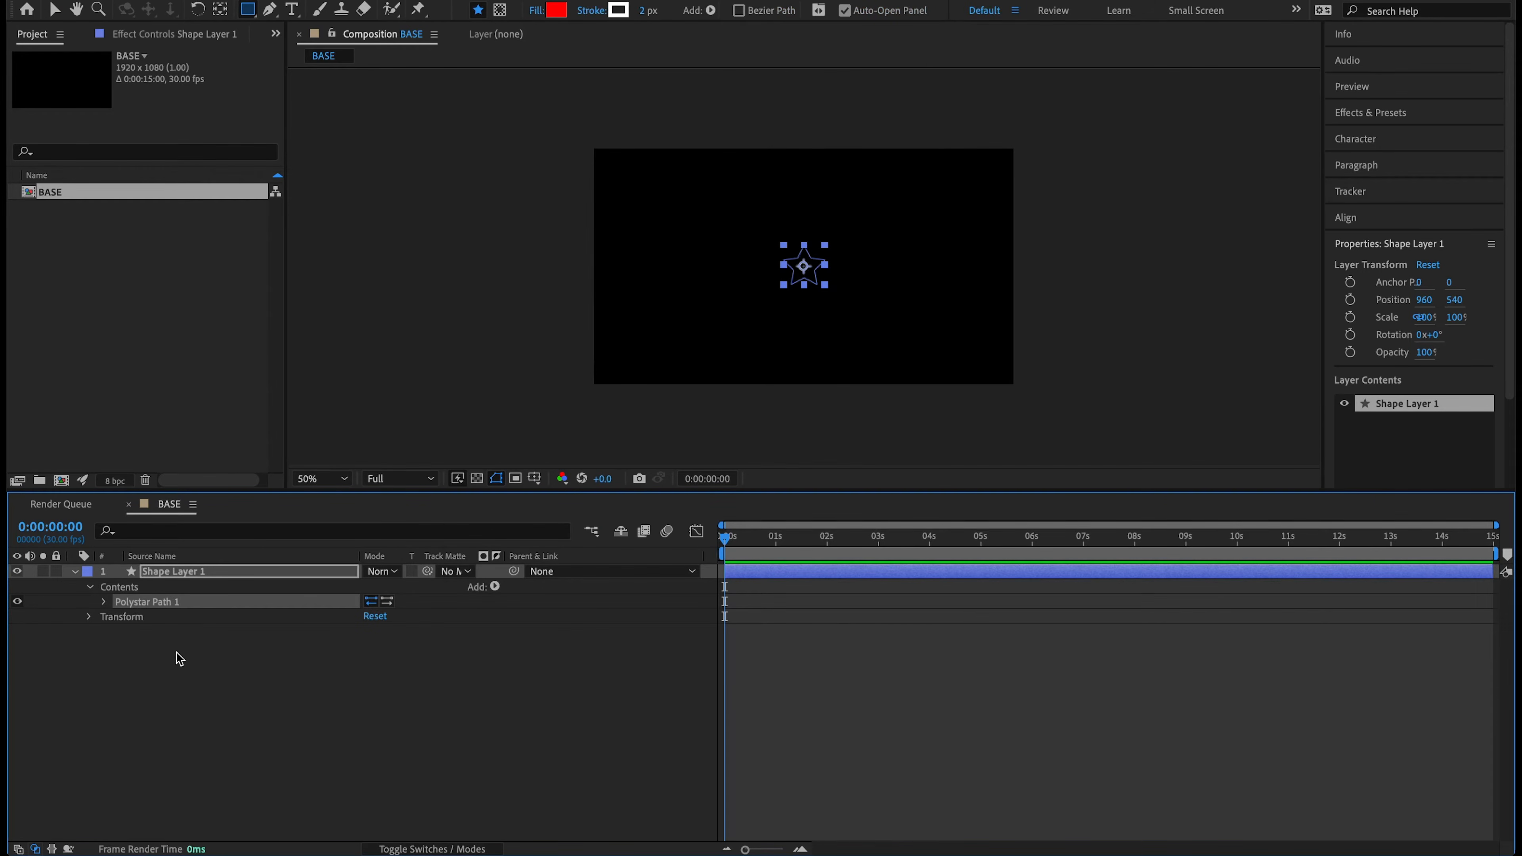
Keep the polystar path's type as Star and set its number of points to 10
left_click(105, 602)
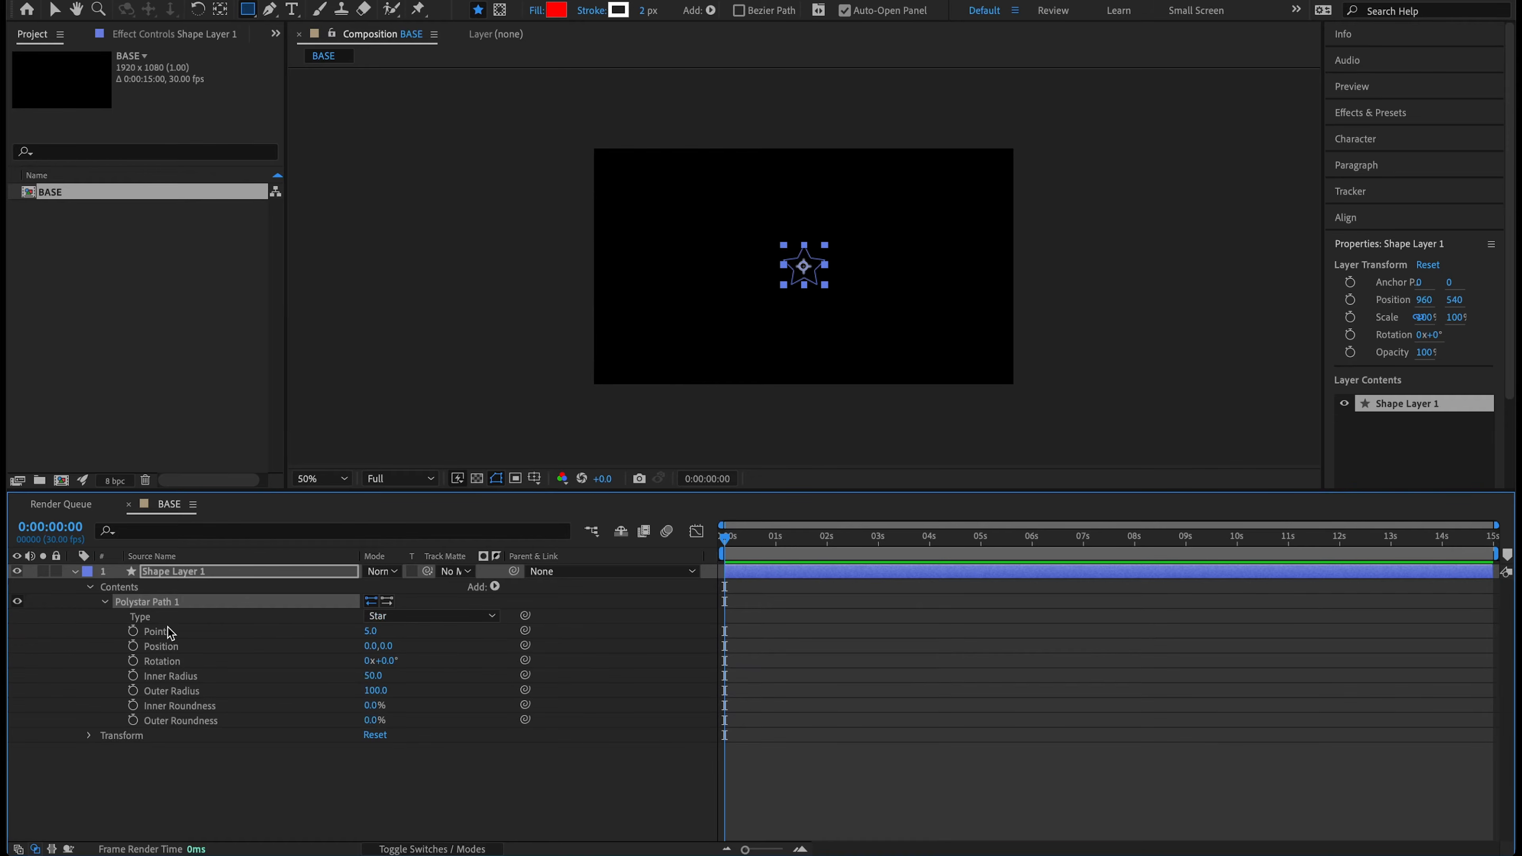
left_click(399, 617)
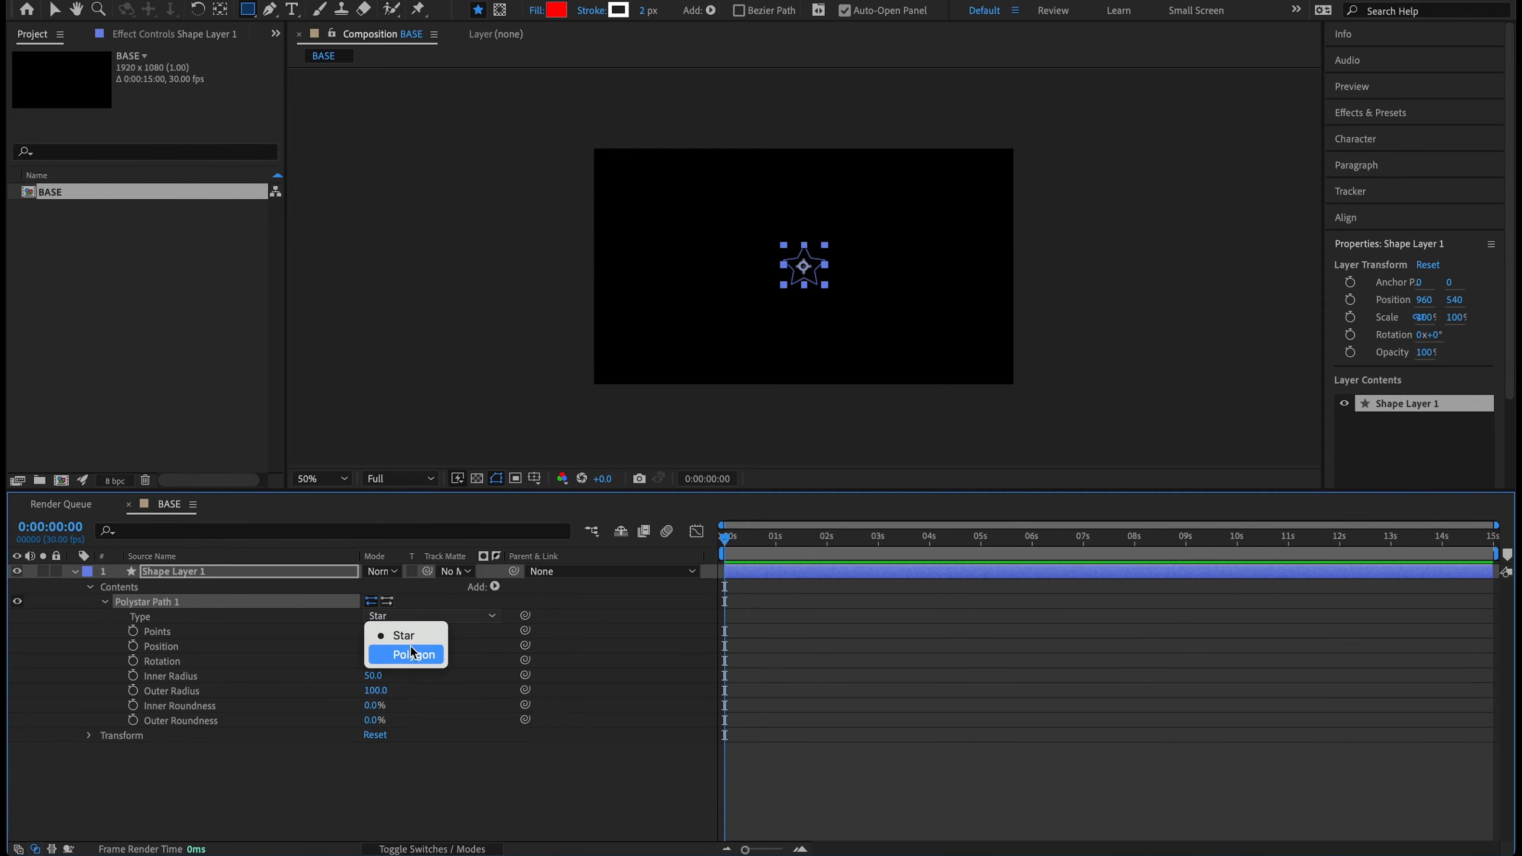
left_click(384, 635)
left_click(372, 631)
key("Return")
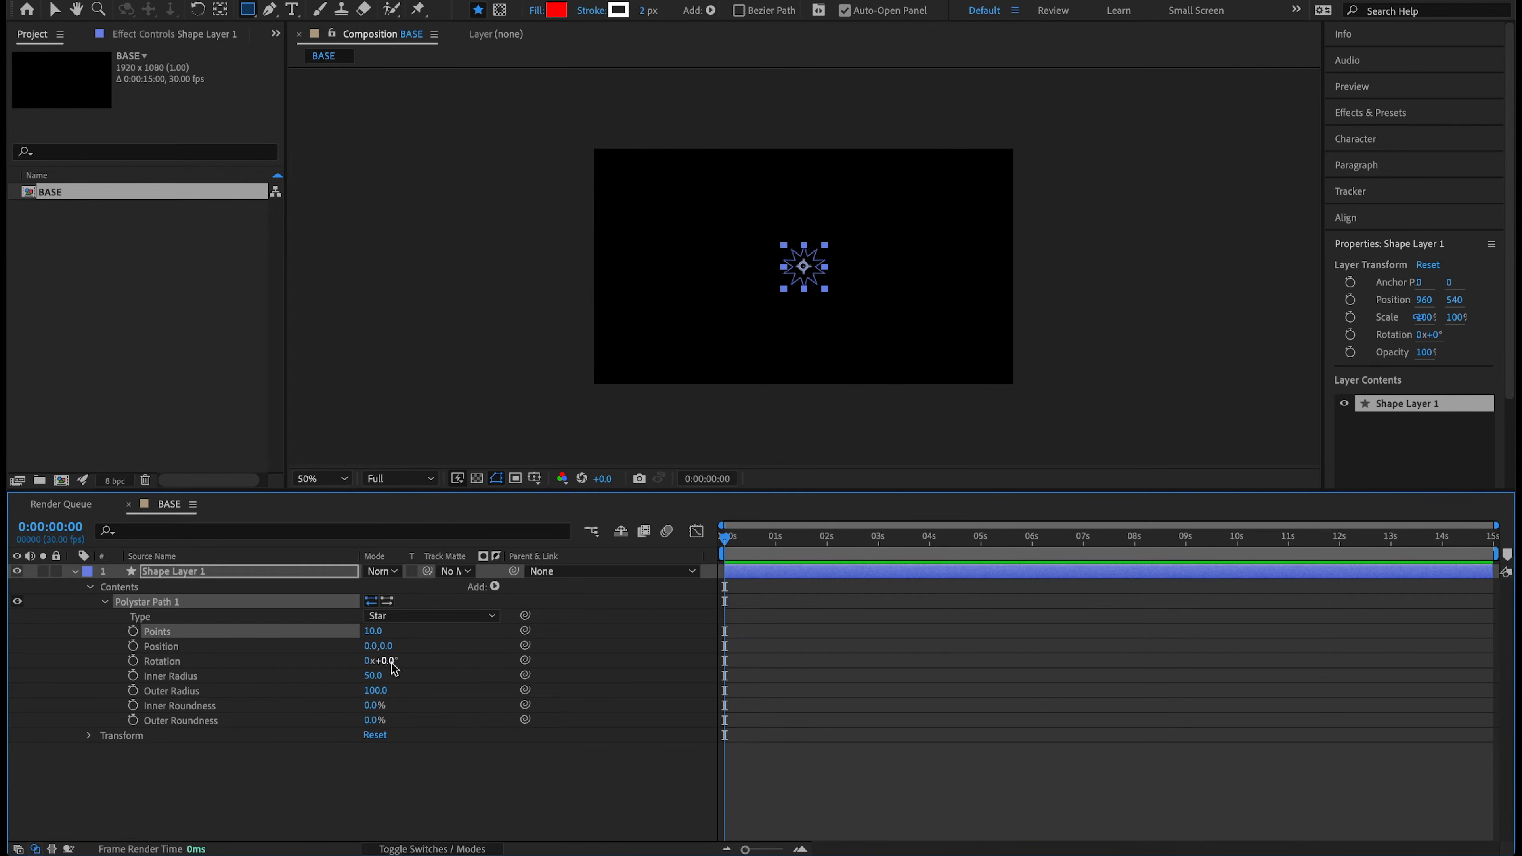
Set the star path's inner radius to 125 and its outer radius to 250
left_click(374, 676)
type("125")
key("Return")
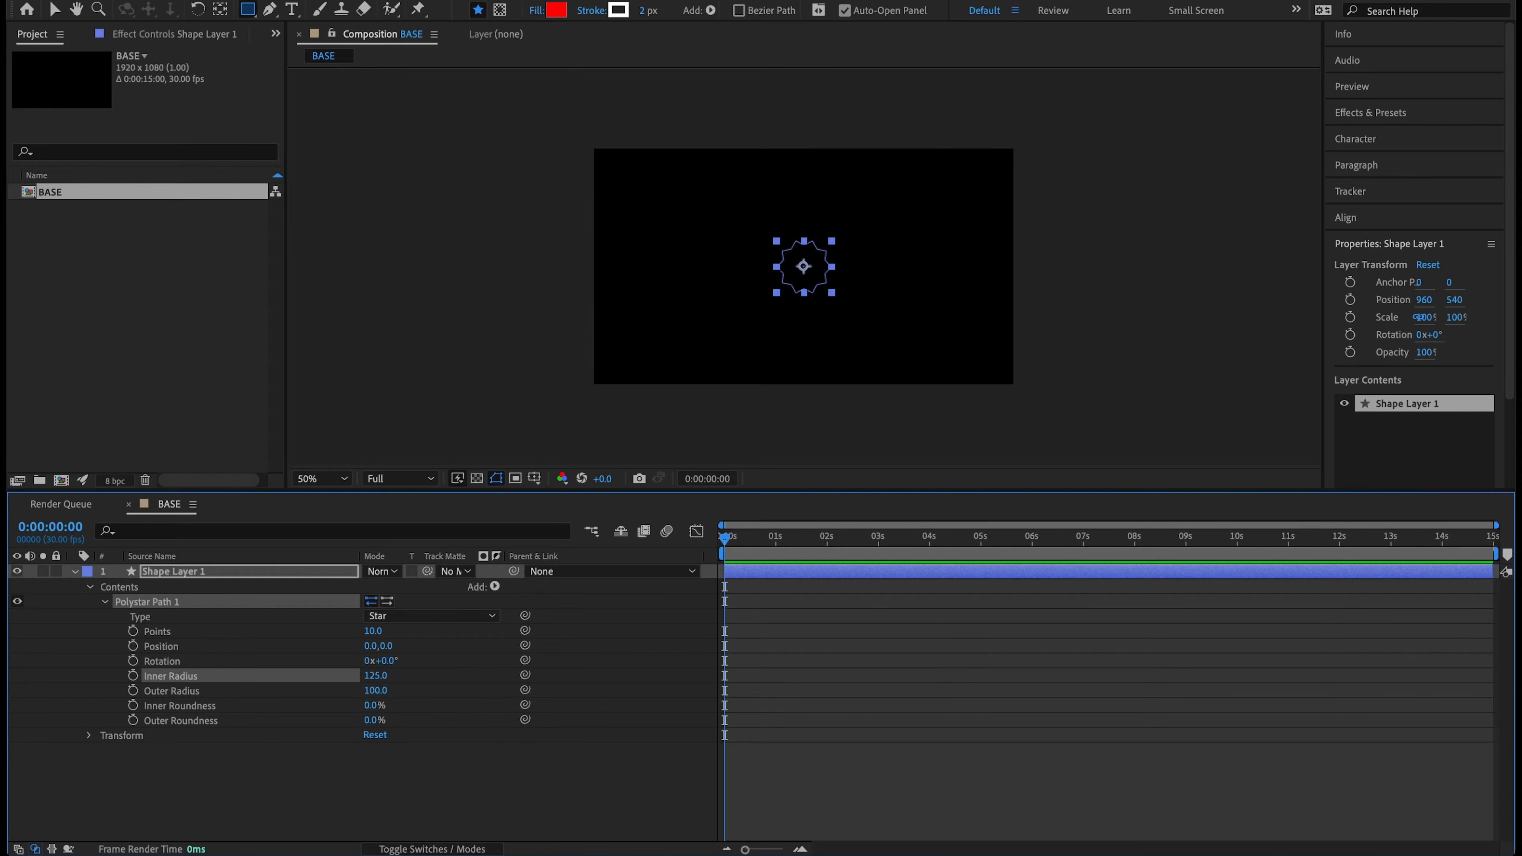
left_click(376, 691)
type("250")
key("Return")
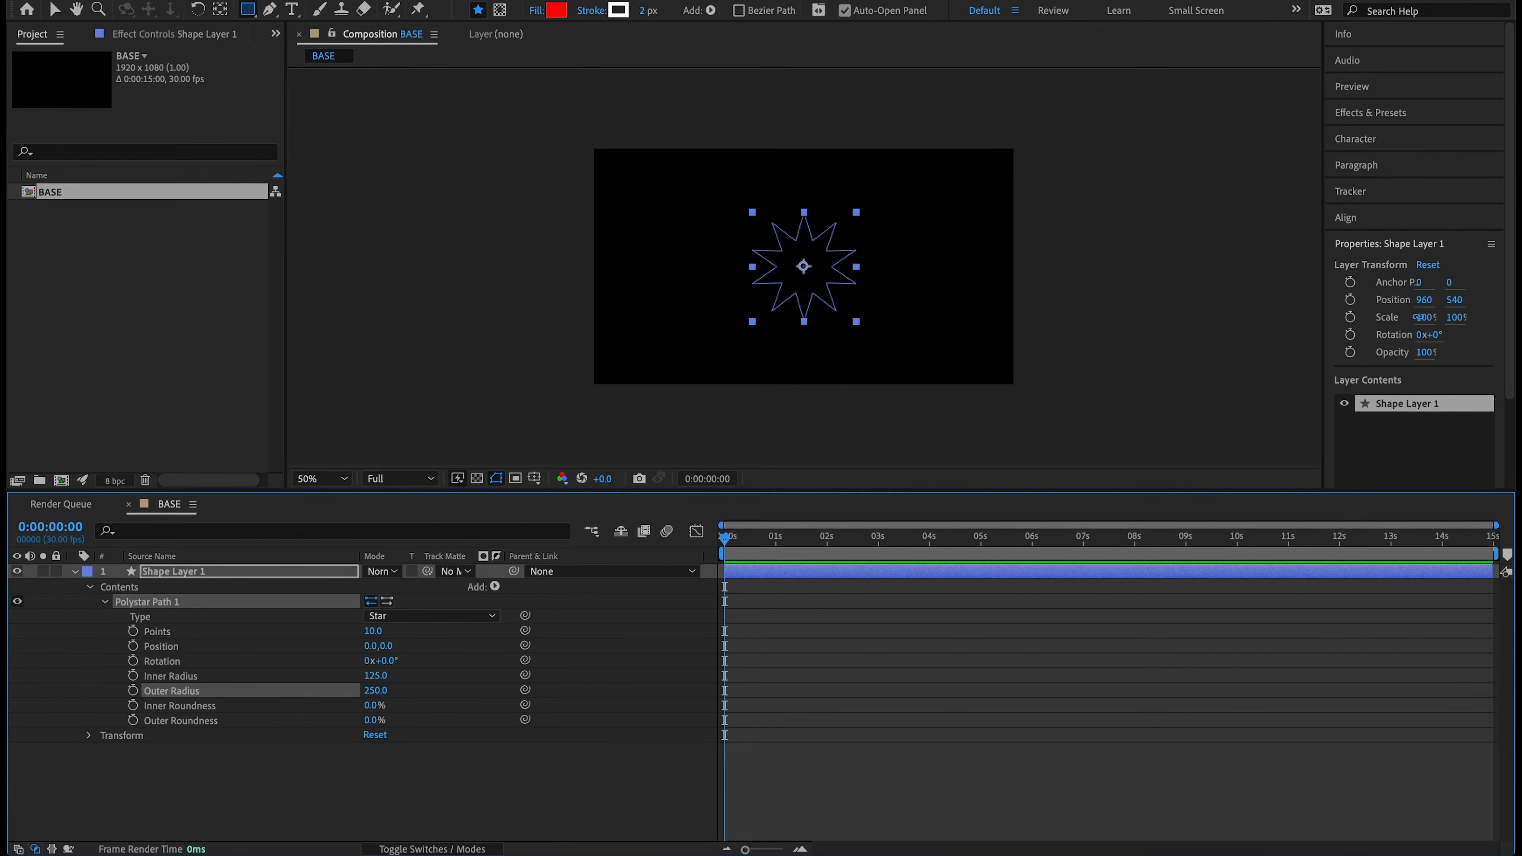
Set the star path's inner roundness to 700% to form looping petals
left_click(374, 705)
key("Return")
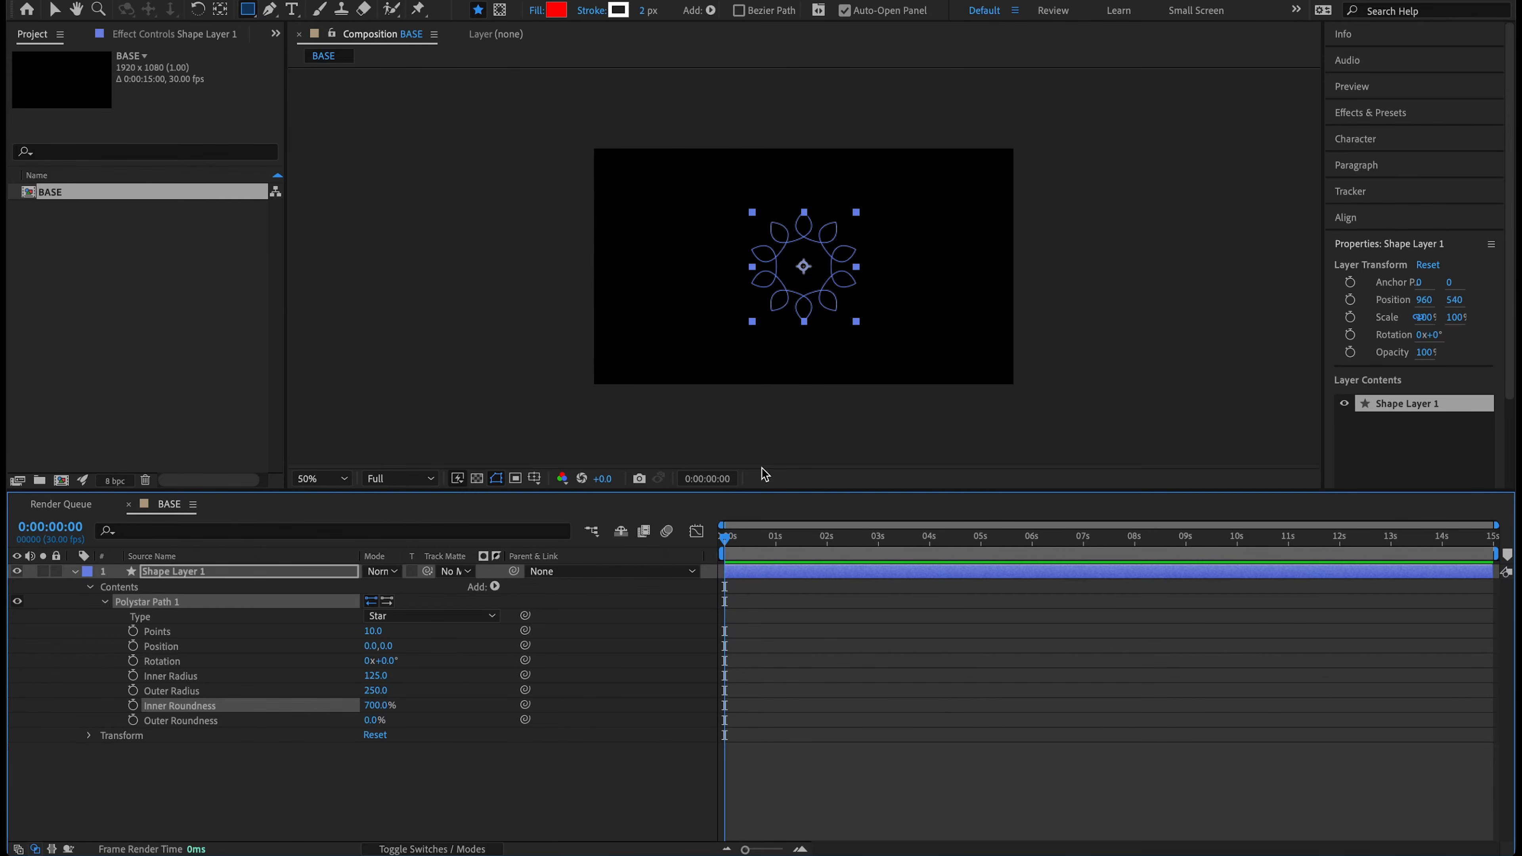
key("v")
left_click(775, 385)
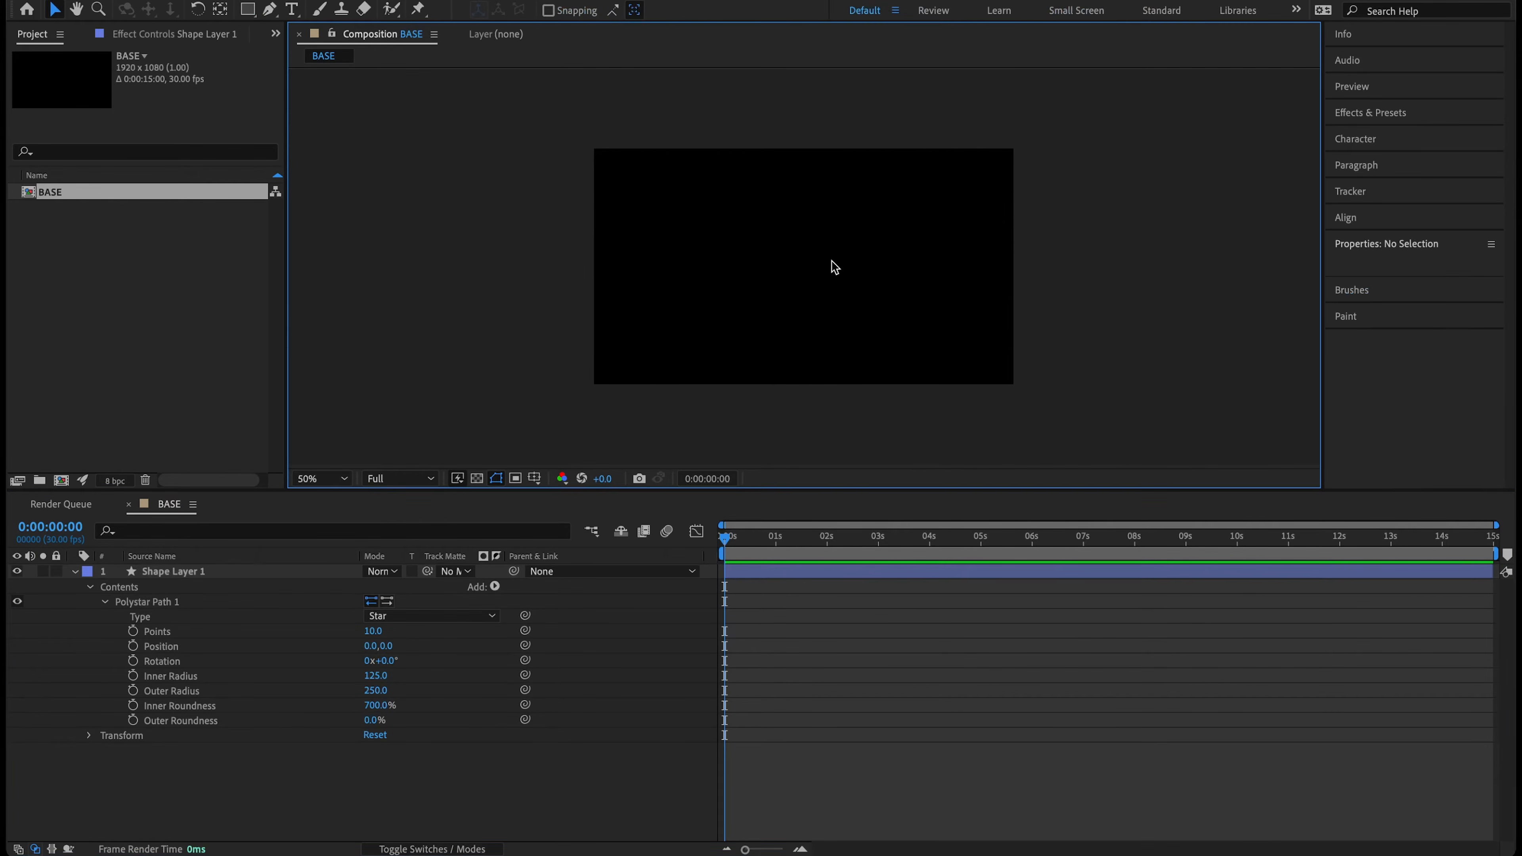
left_click(839, 251)
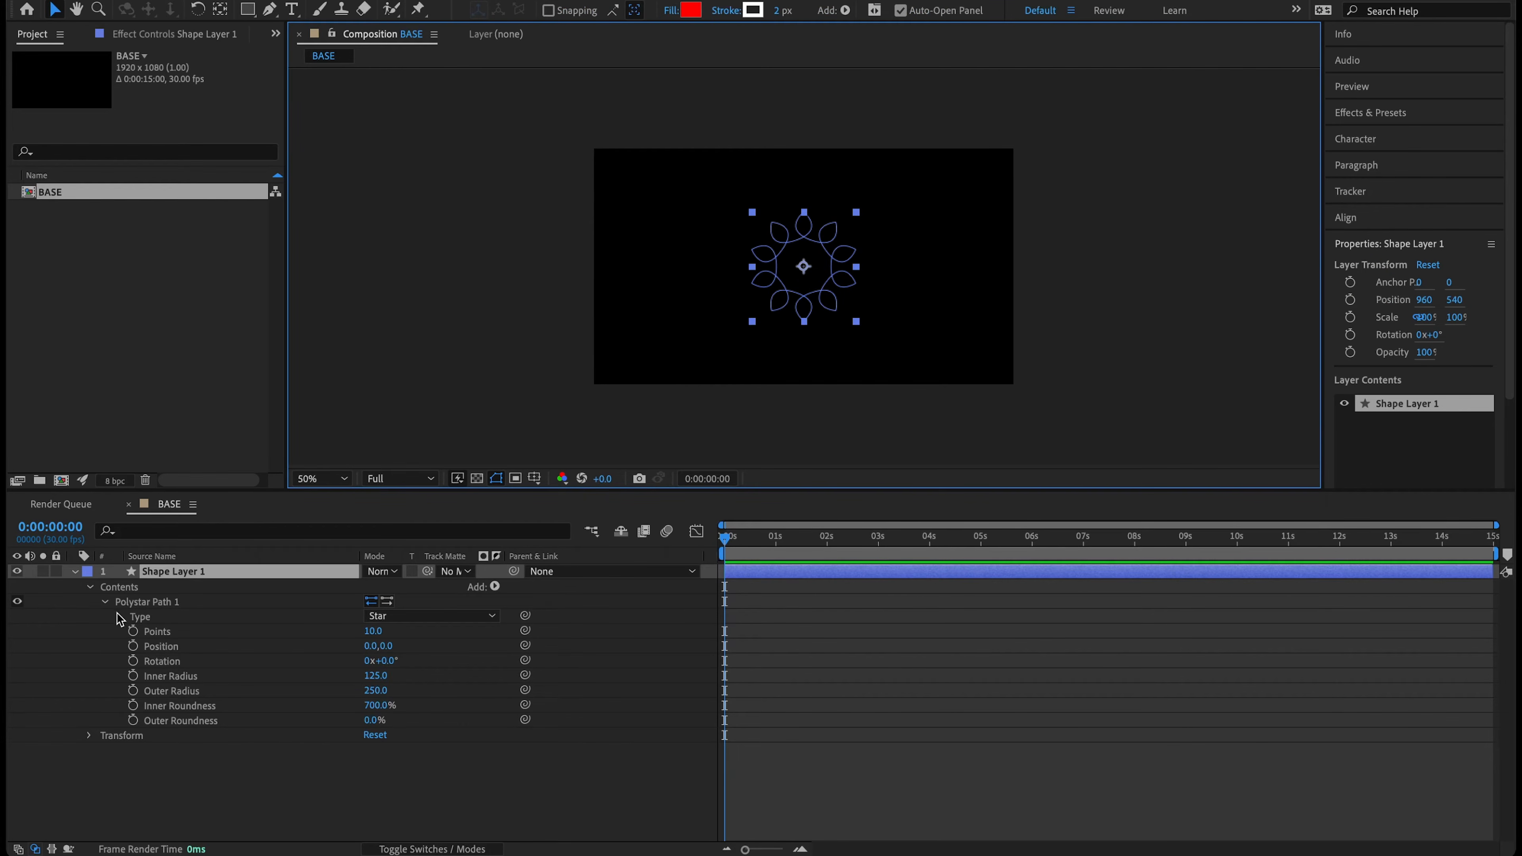
Add a Stroke to the shape layer's contents and set the stroke width to 5
left_click(107, 605)
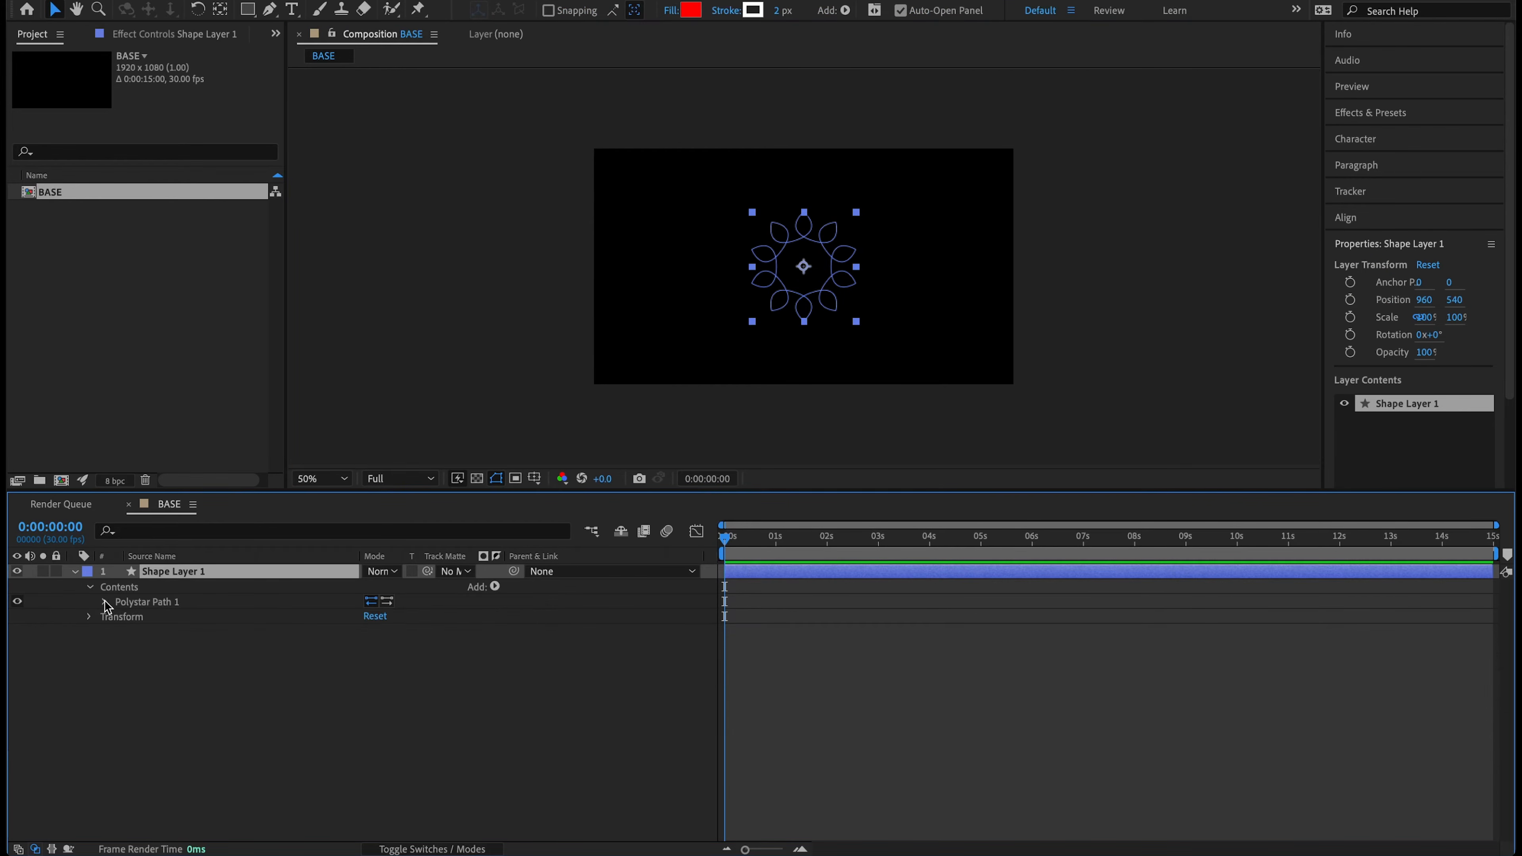
left_click(495, 587)
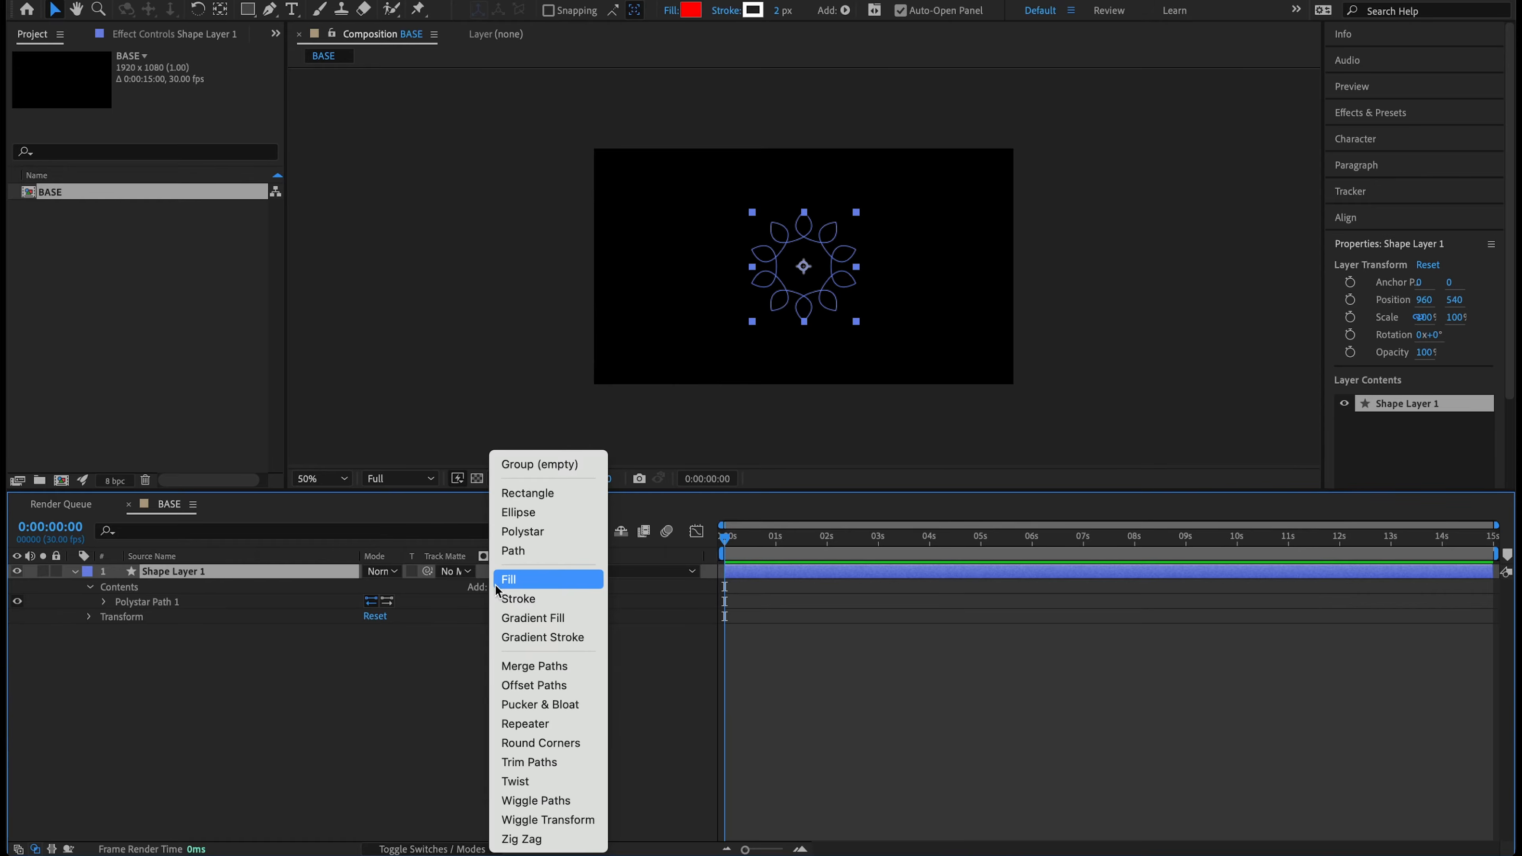
left_click(517, 599)
left_click(106, 616)
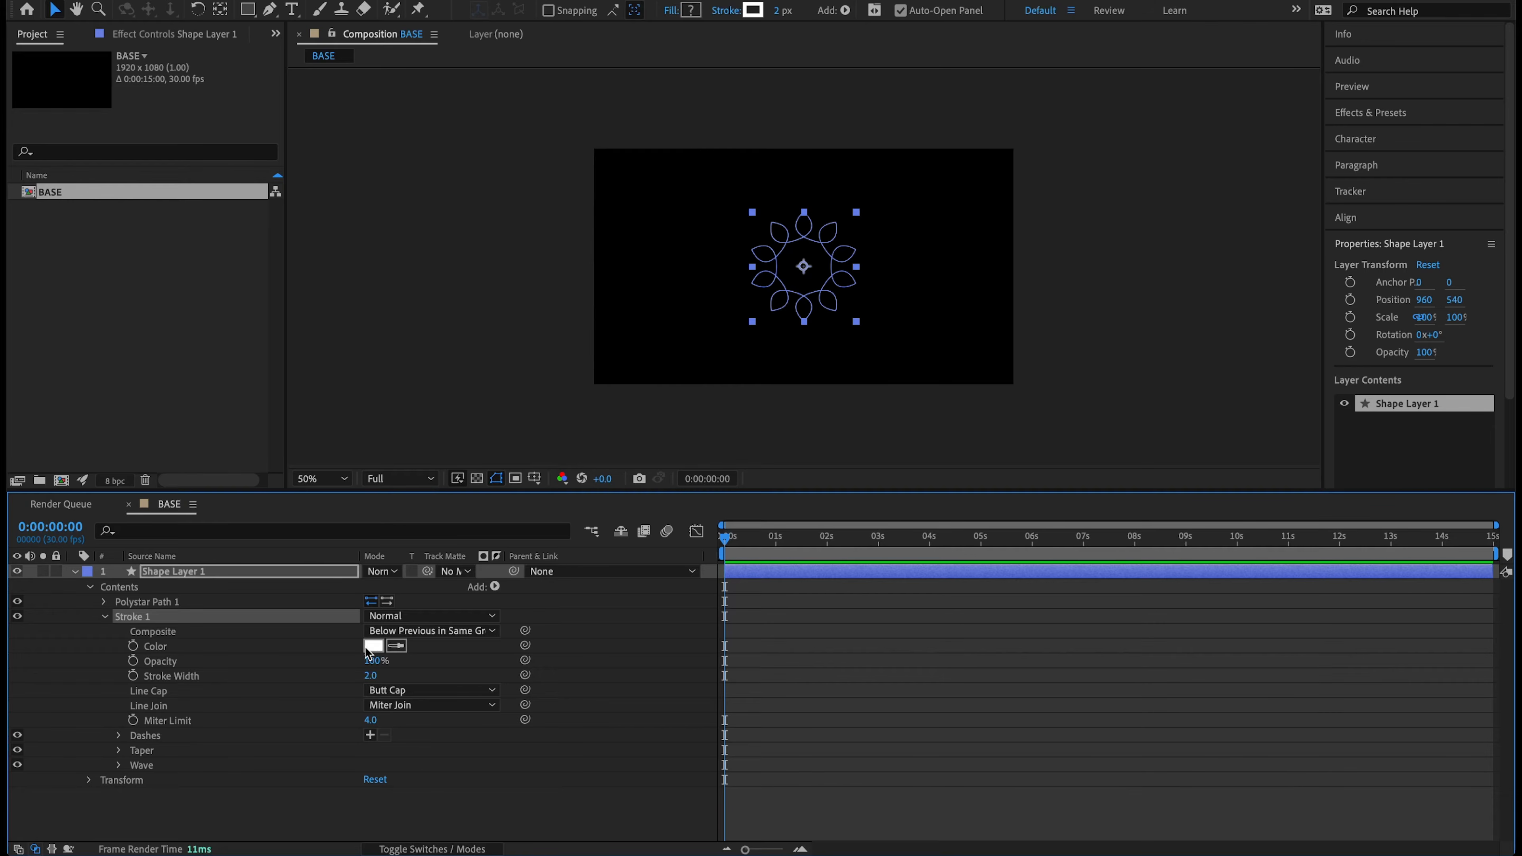
left_click(371, 676)
type("5")
key("Return")
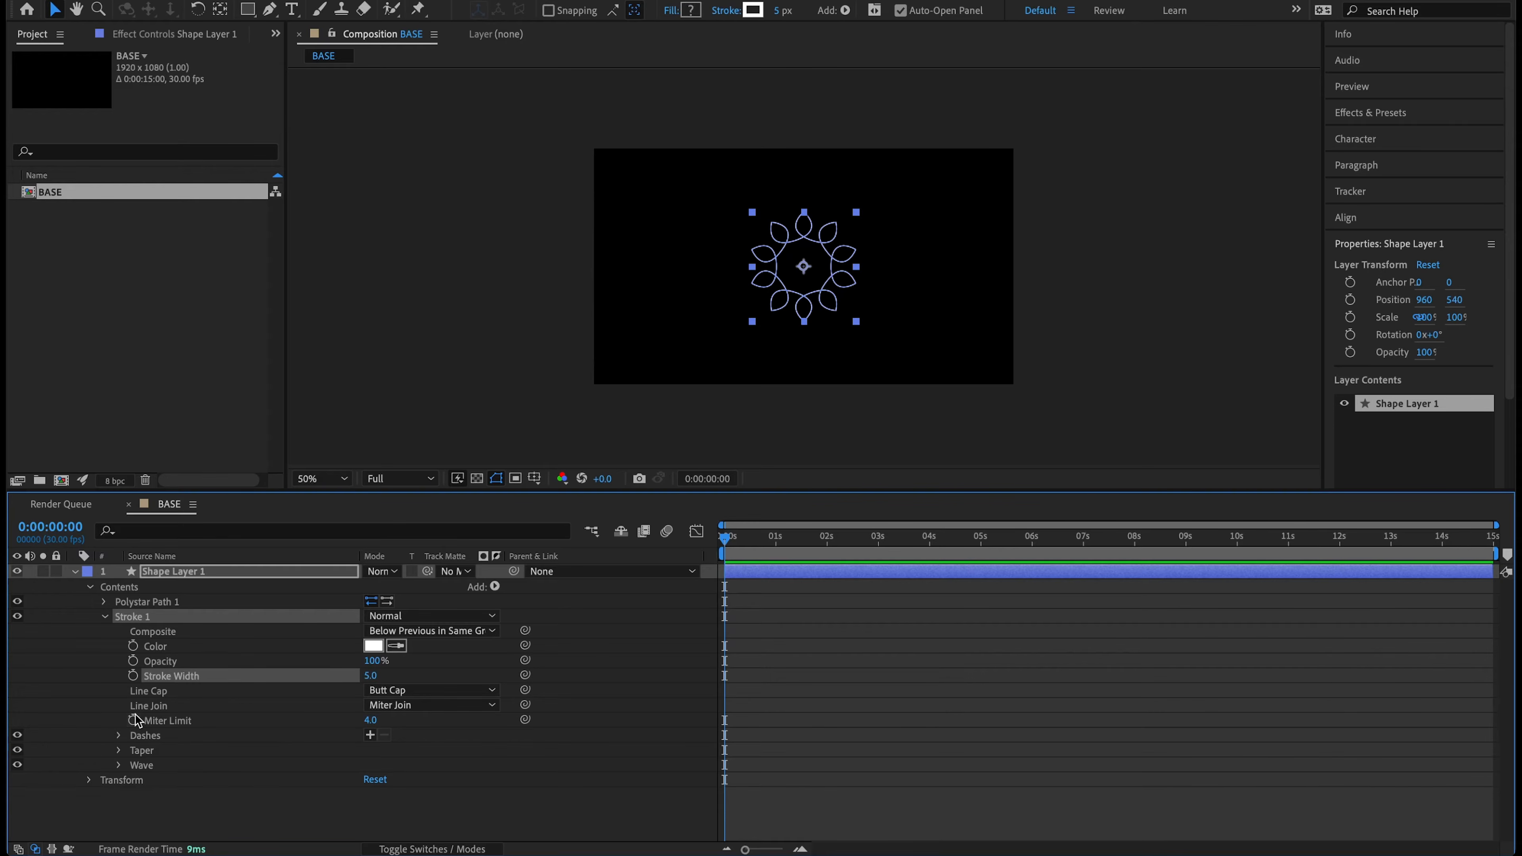
Set the wave amount of the stroke to 50%
left_click(119, 767)
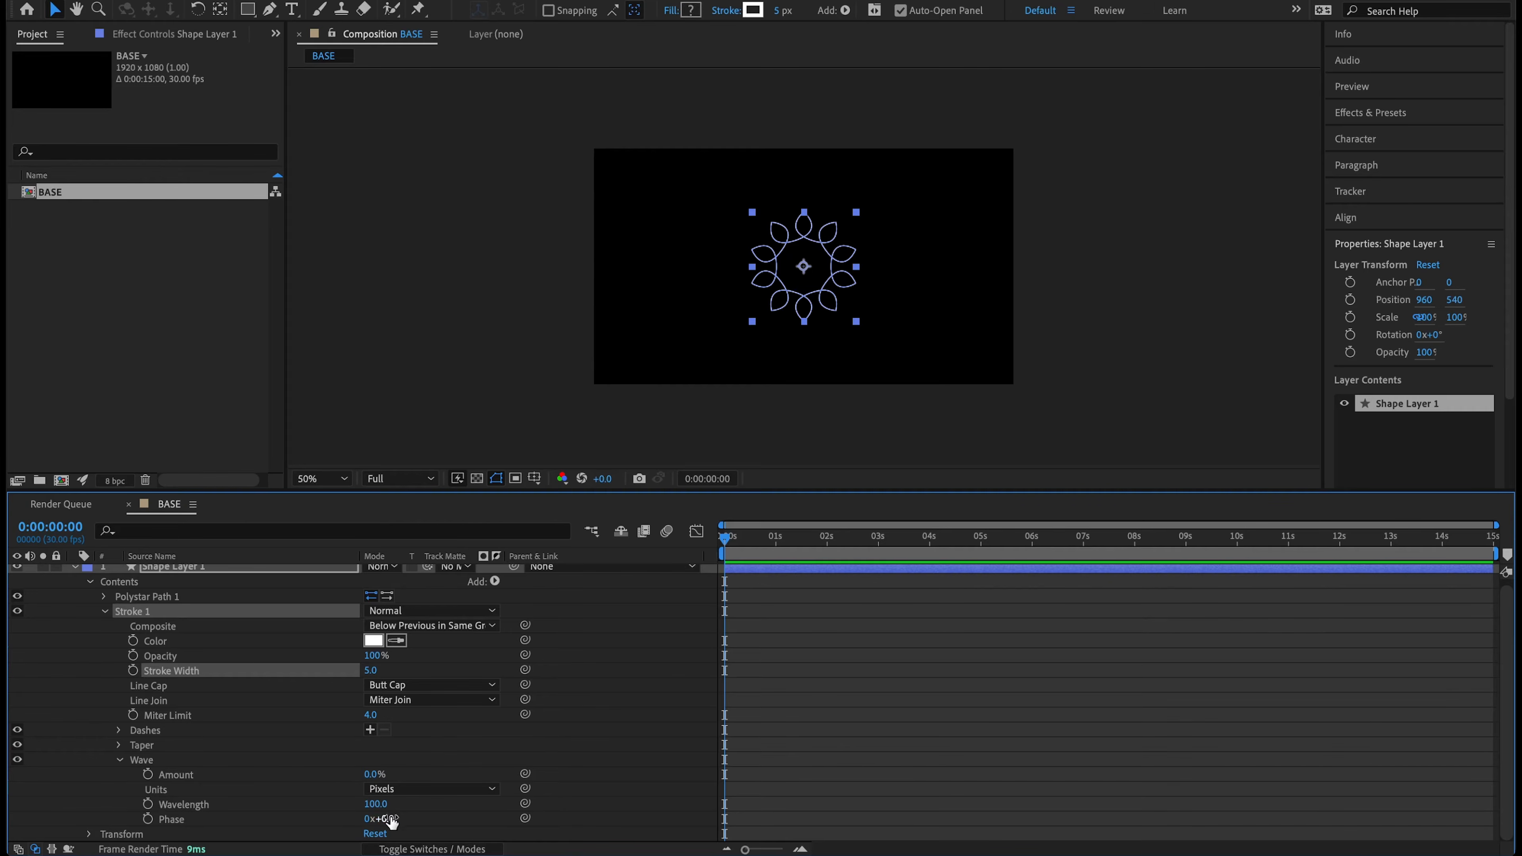
left_click(368, 774)
key("Return")
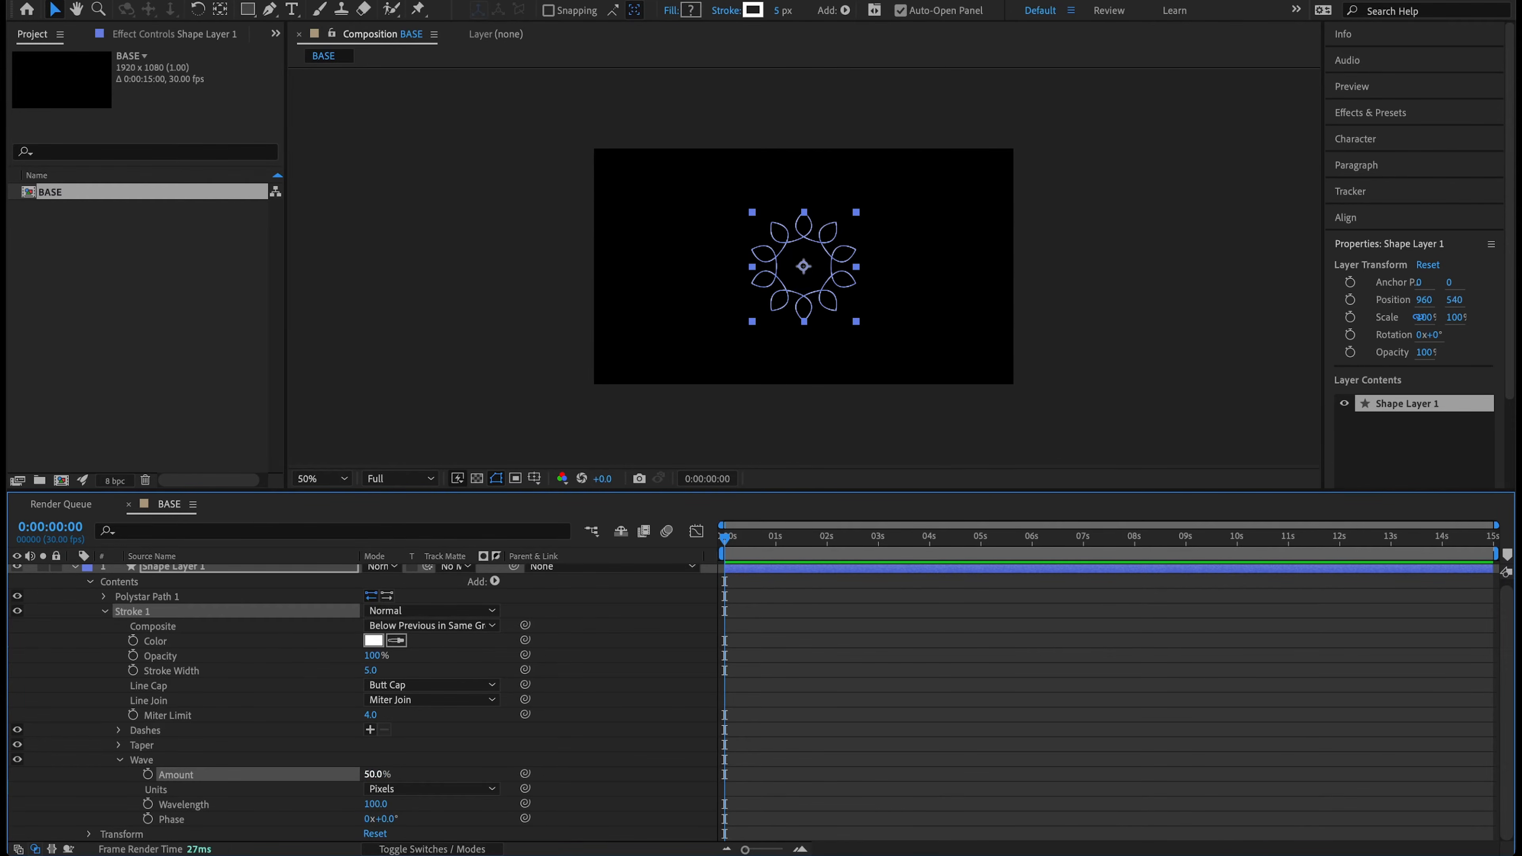
Compare the petal outlines up close with and without the stroke's wave by undoing and redoing the wave amount
key("slash")
key("period")
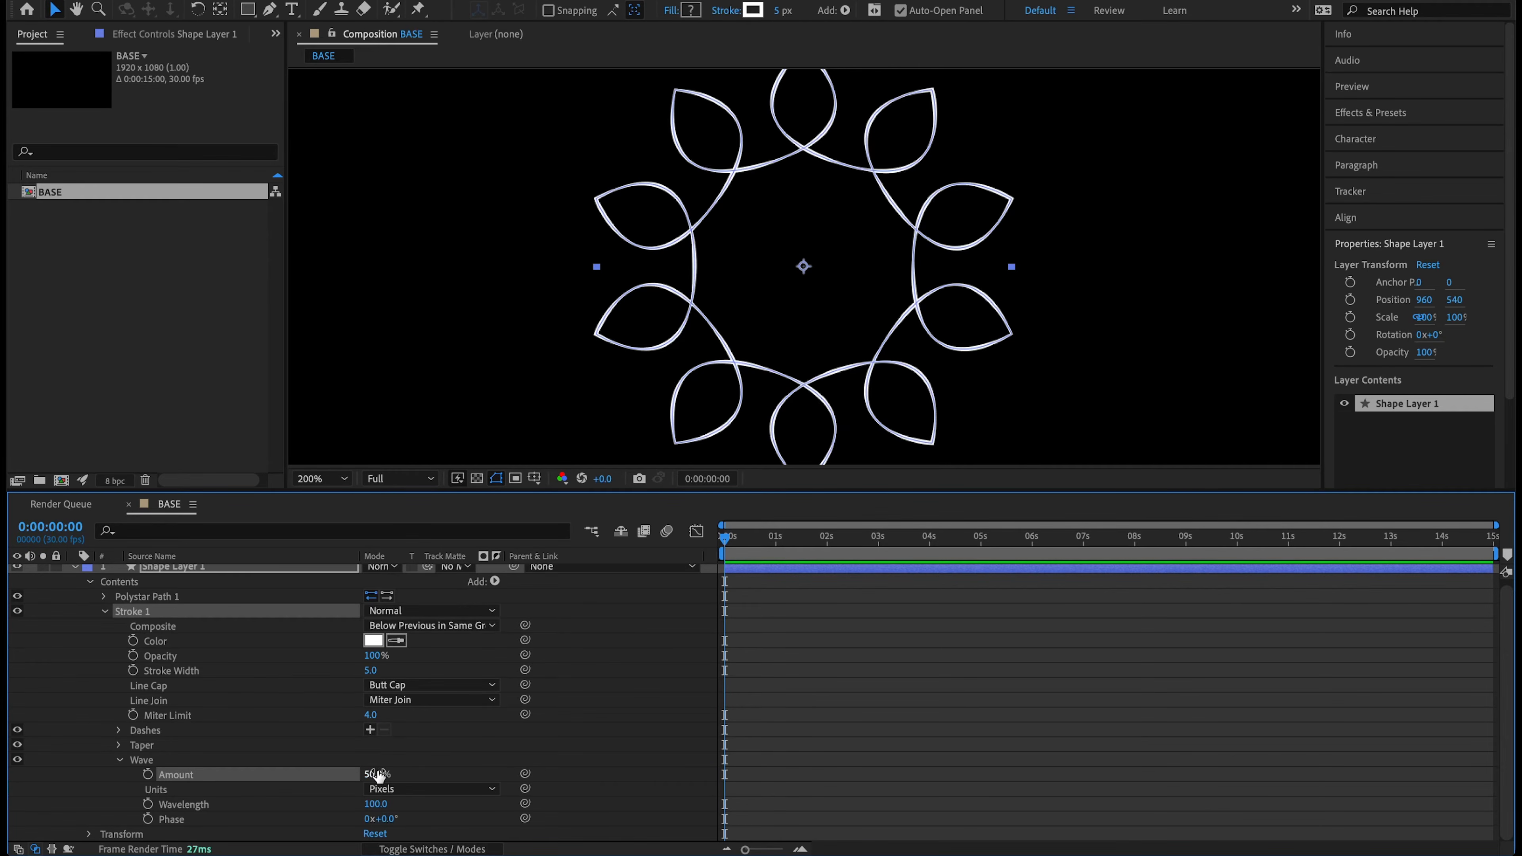
key("super+z")
scroll(599, 439, "up", 1)
left_click_drag(500, 293, 675, 316)
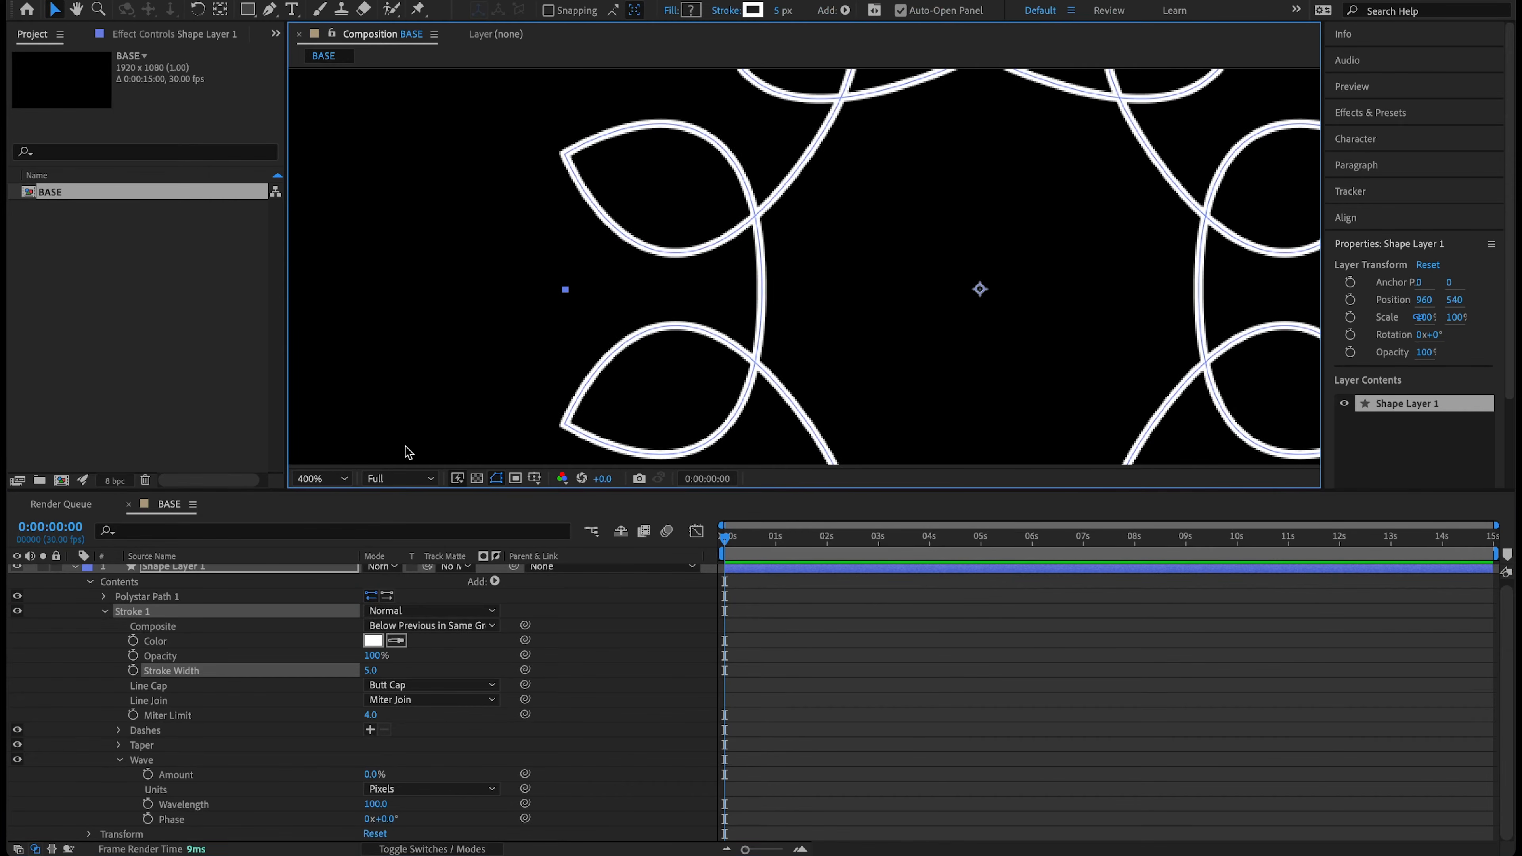
key("super+shift+z")
key("super+z")
key("super+shift+z")
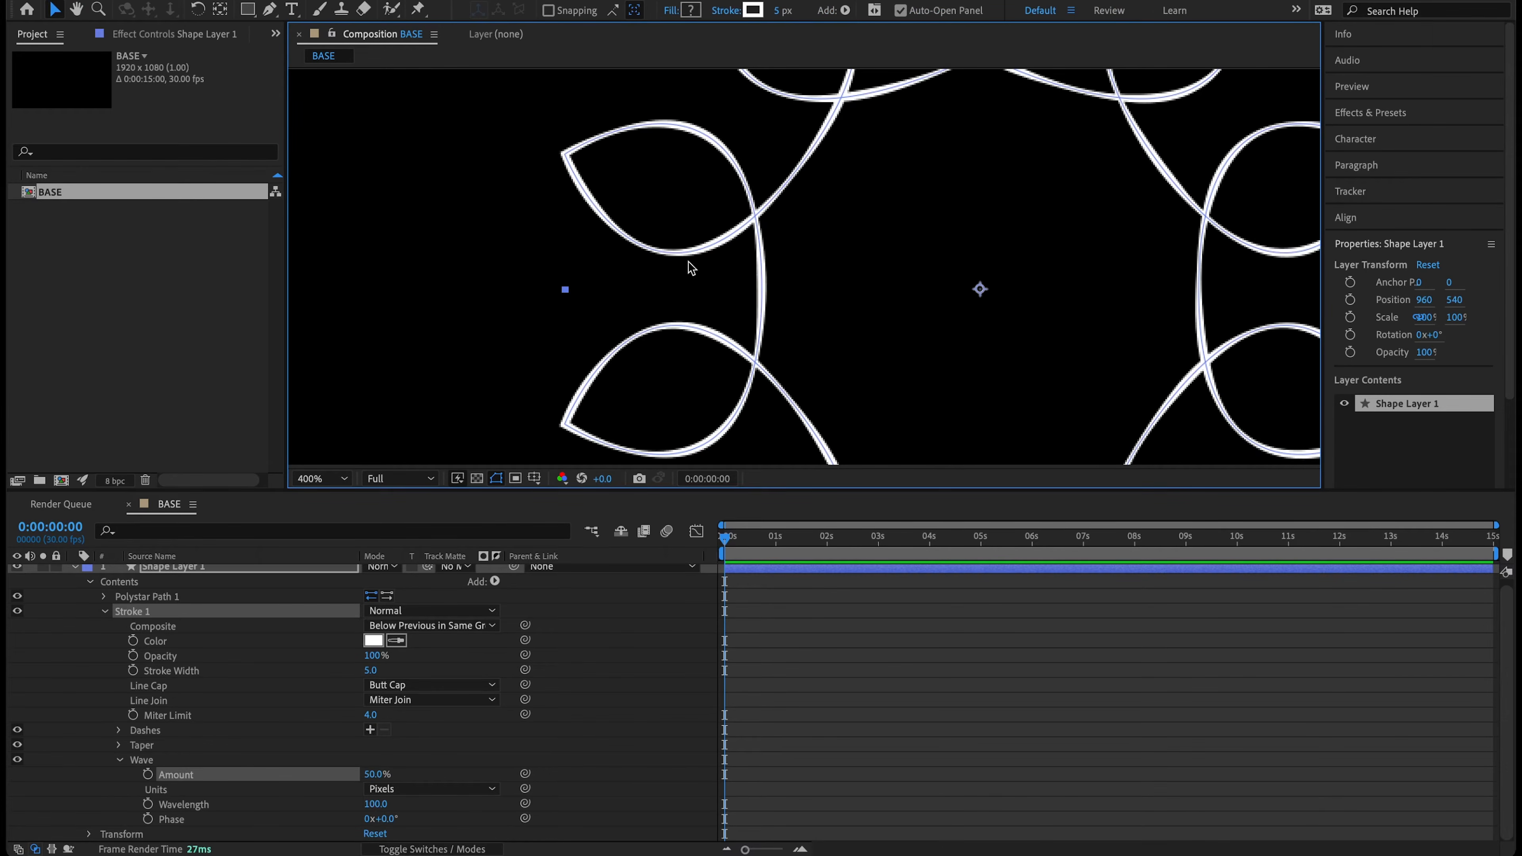
key("comma")
key("comma")
left_click_drag(822, 221, 789, 201)
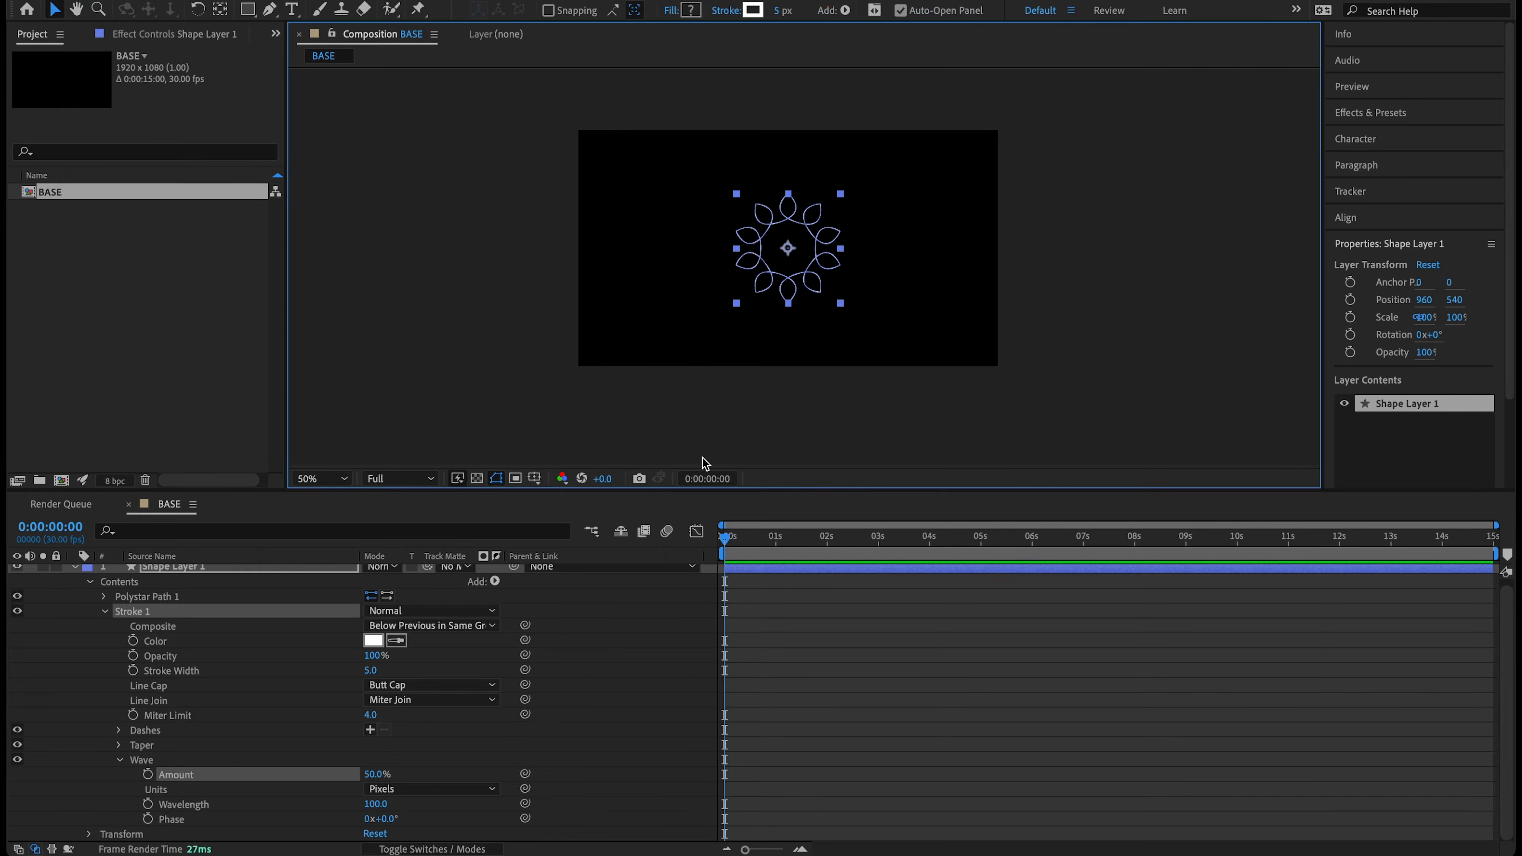
Add a Repeater to the shape layer's contents and set its number of copies to 30
left_click(120, 761)
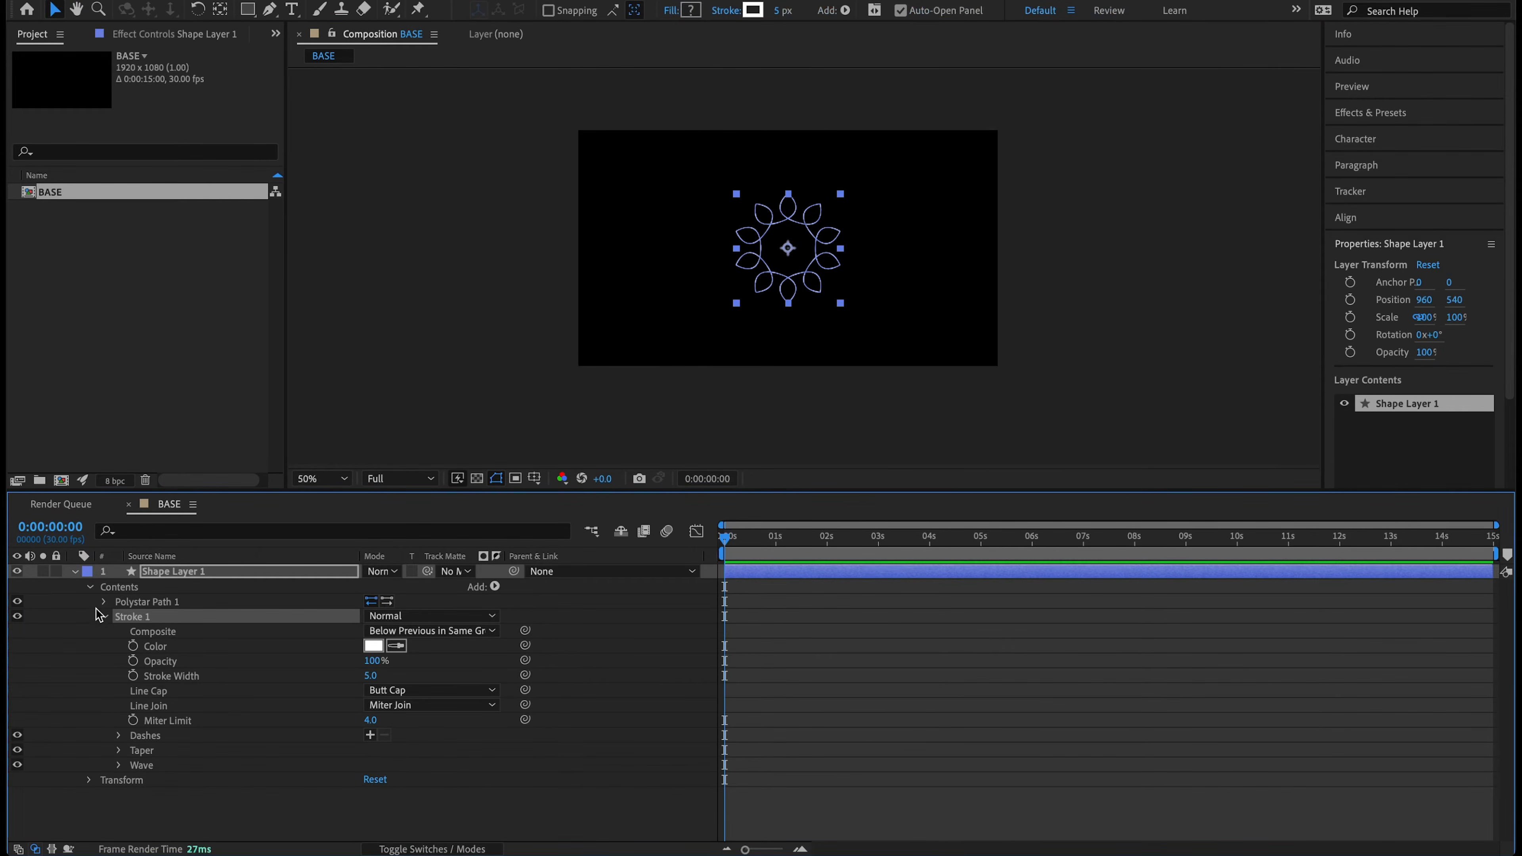
left_click(103, 617)
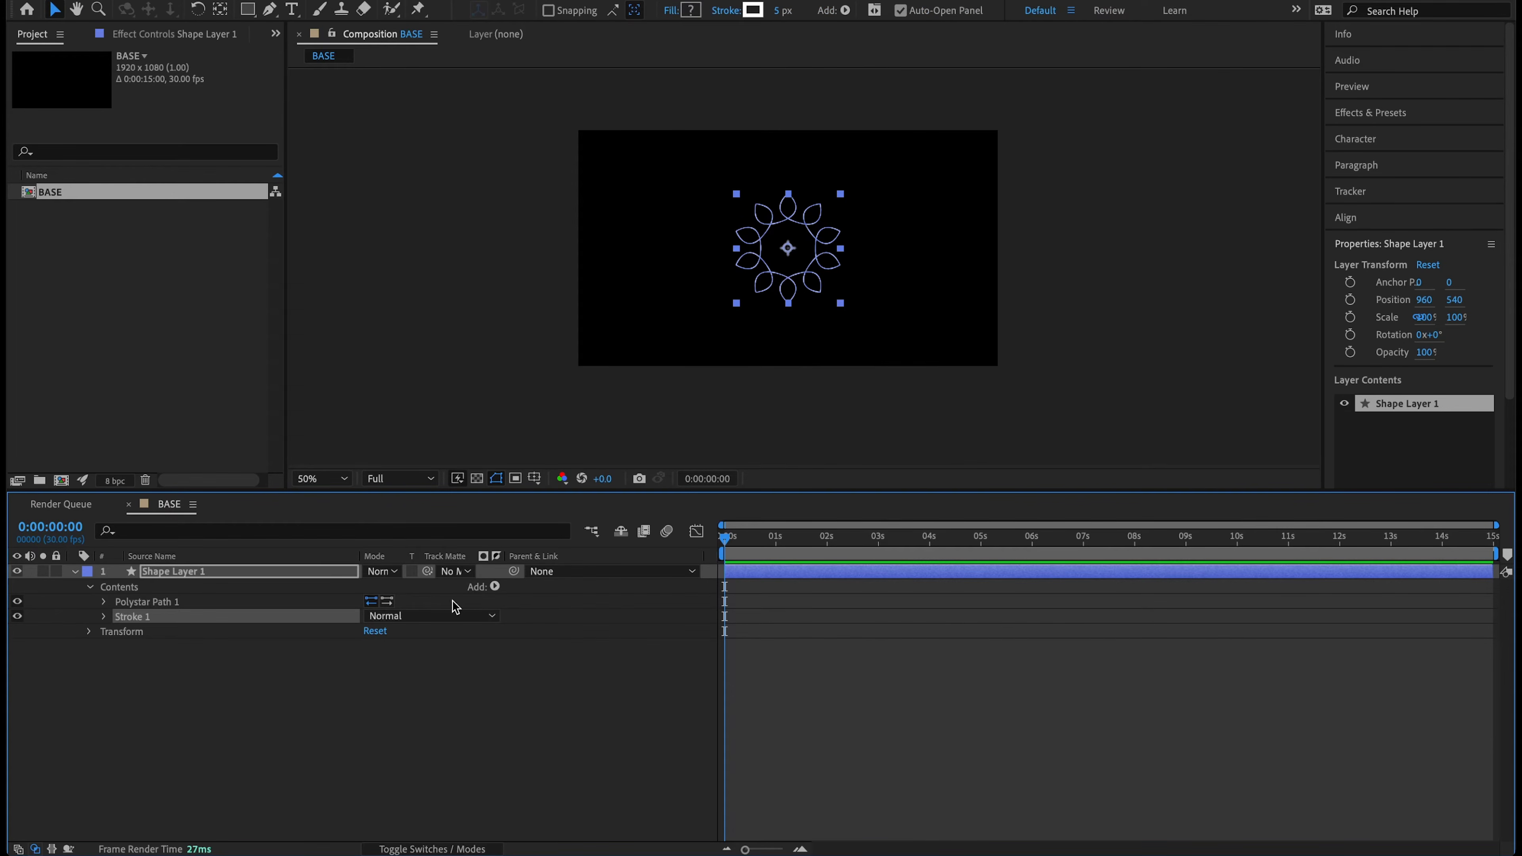
left_click(495, 587)
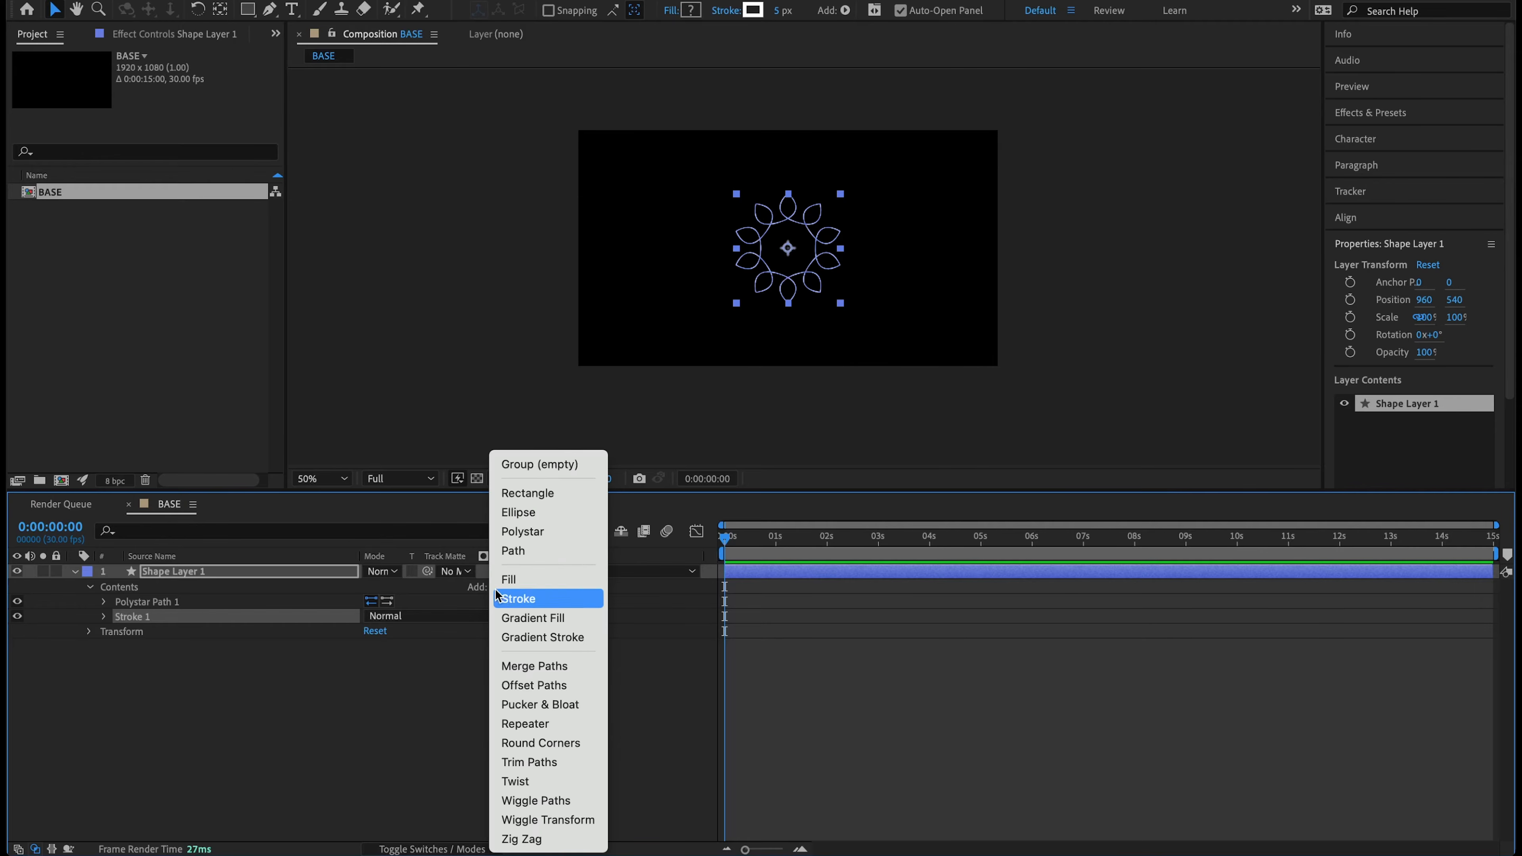
left_click(524, 724)
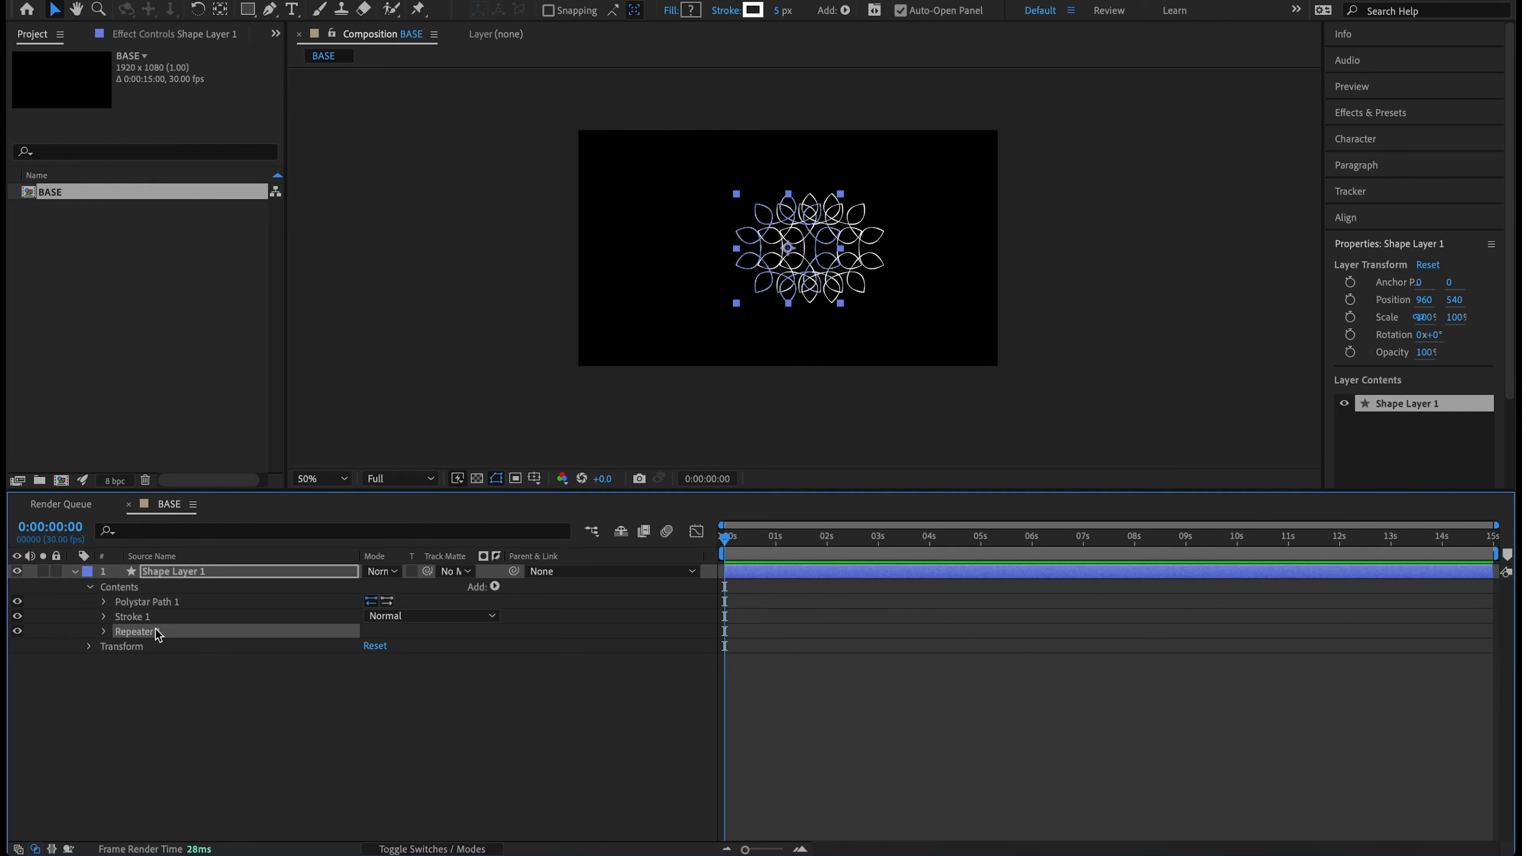
left_click(104, 633)
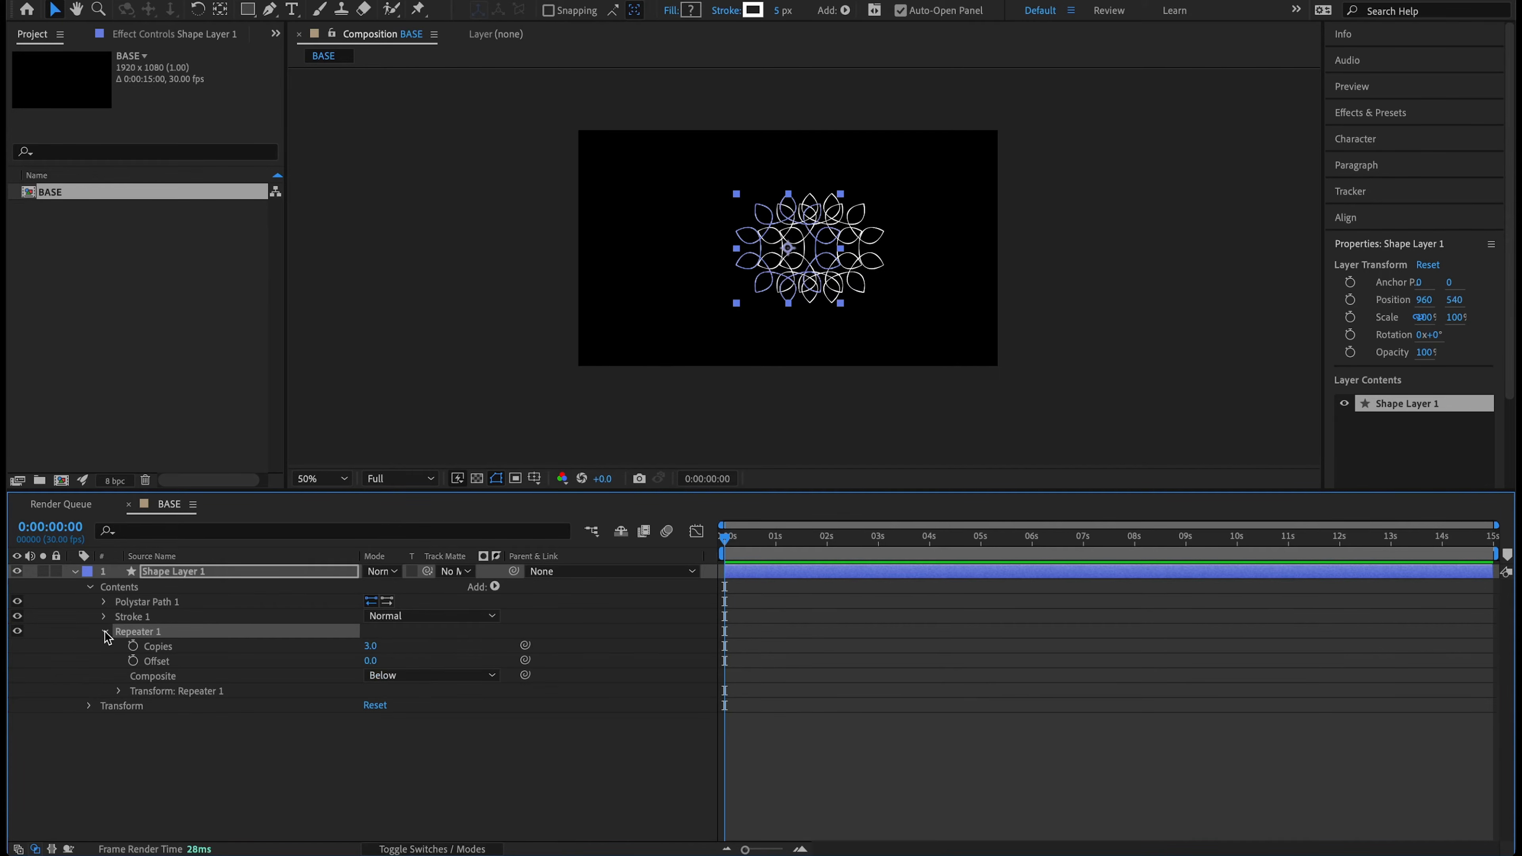
left_click(370, 646)
type("30")
key("Return")
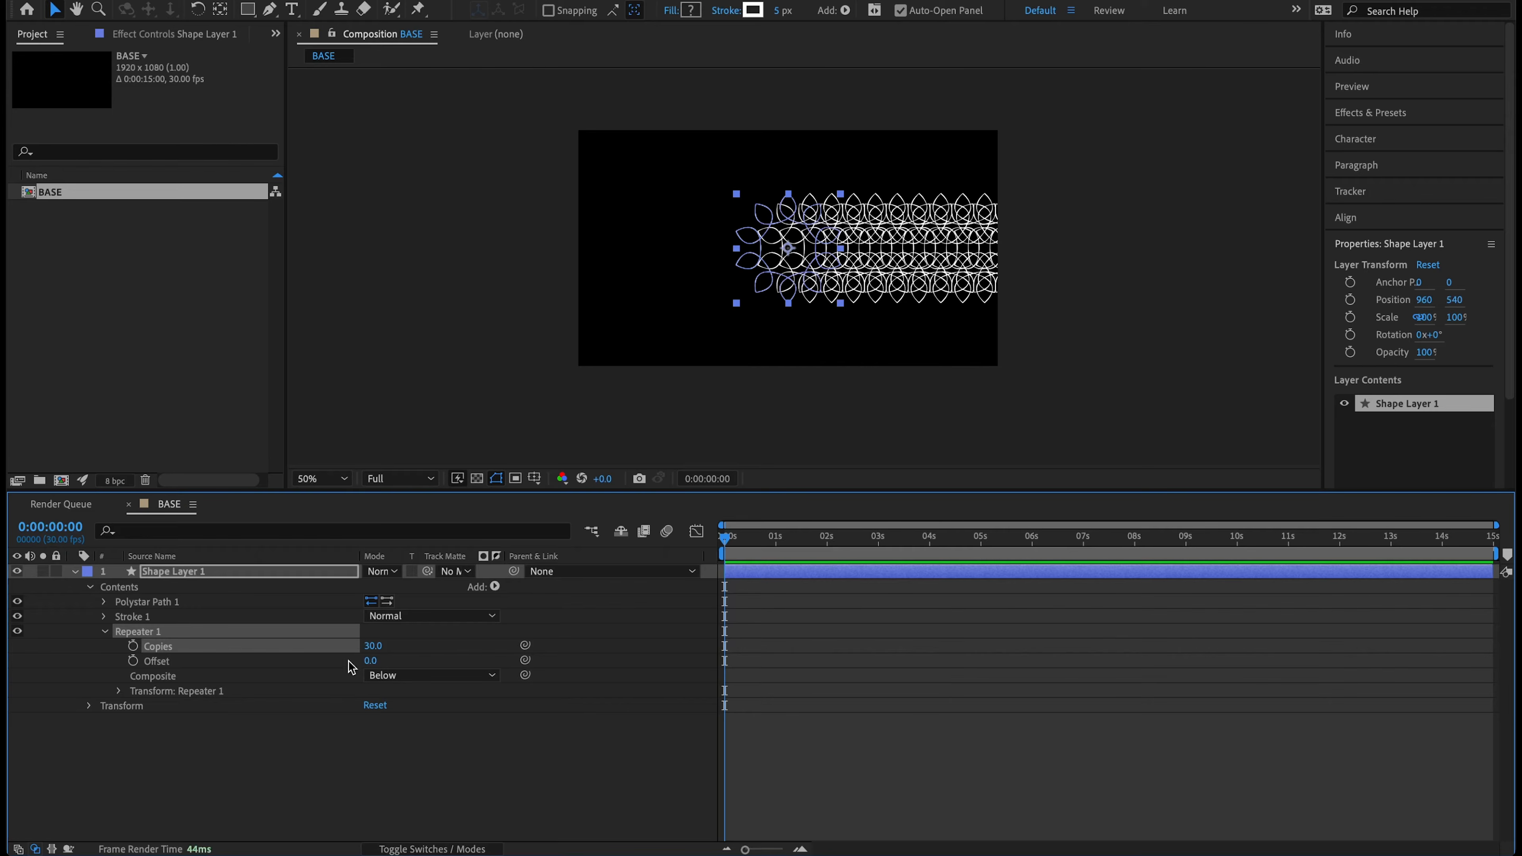
Set the repeater's offset to -13 so the copies span the full width of the composition
left_click_drag(759, 537, 709, 535)
left_click(360, 673)
left_click(372, 661)
type("-13")
key("Return")
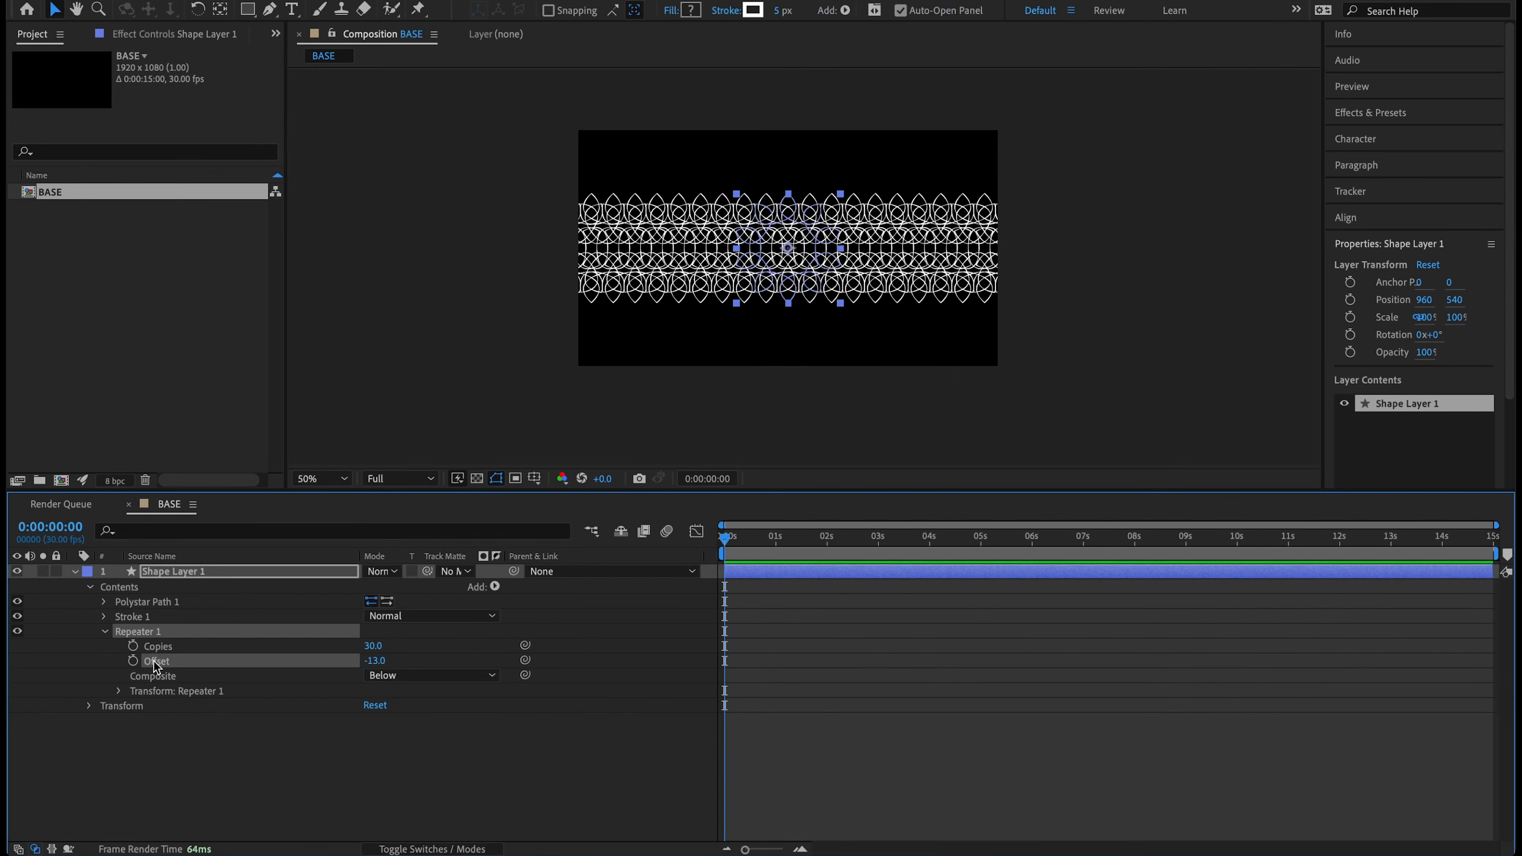
Animate the repeater's offset with keyframes from -13 at the composition's start to -19 at 0:00:14:29
left_click(133, 661)
mouse_move(726, 666)
left_click_drag(730, 543, 1511, 640)
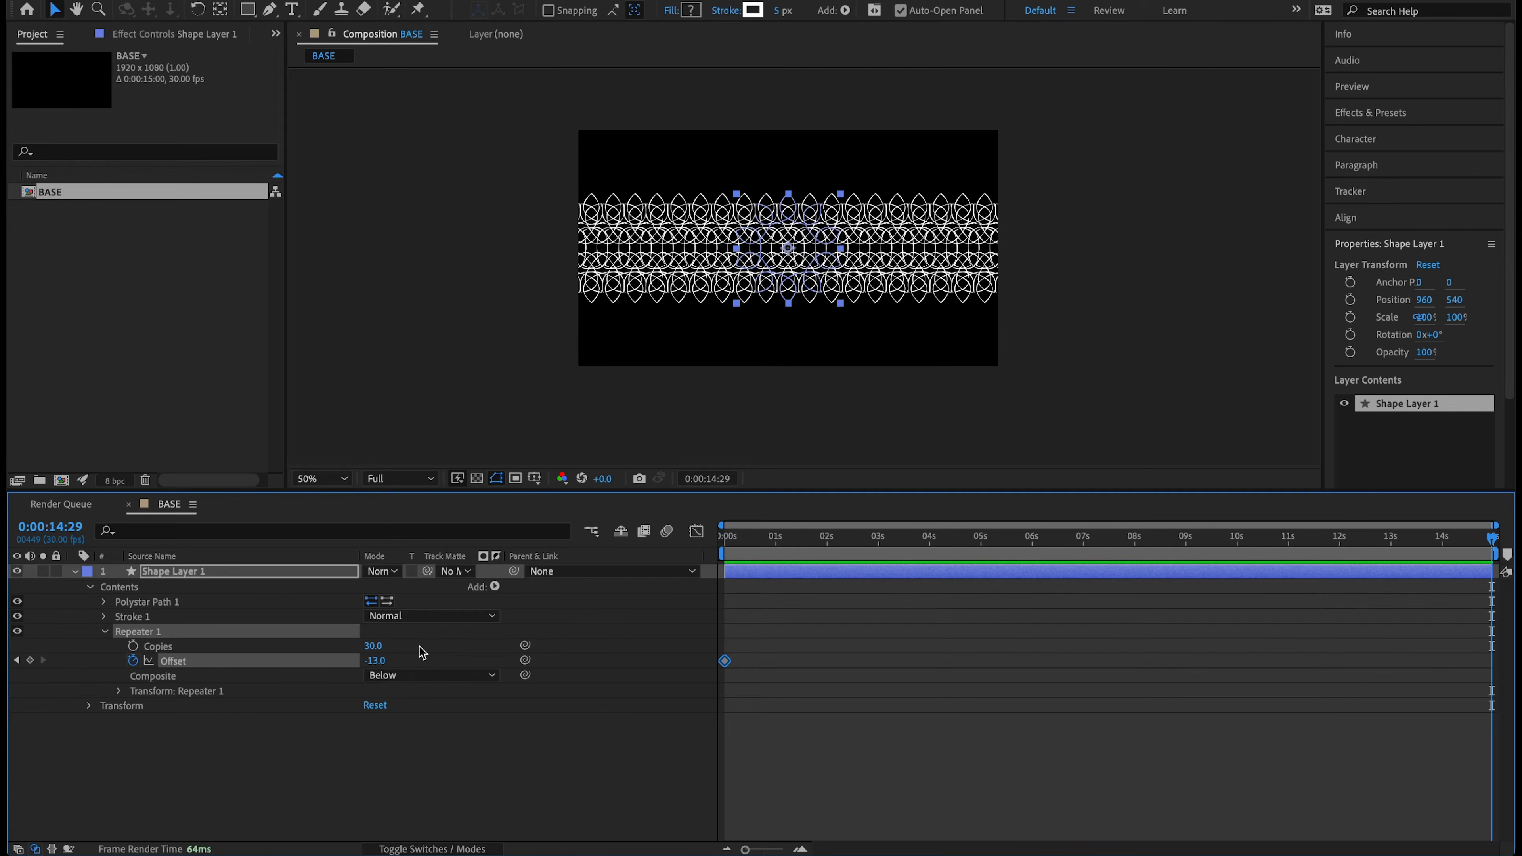
left_click(379, 661)
type("-19")
key("Return")
Preview the repeater's offset animation from the beginning of the composition and return to the first frame
left_click_drag(789, 544, 652, 562)
key("space")
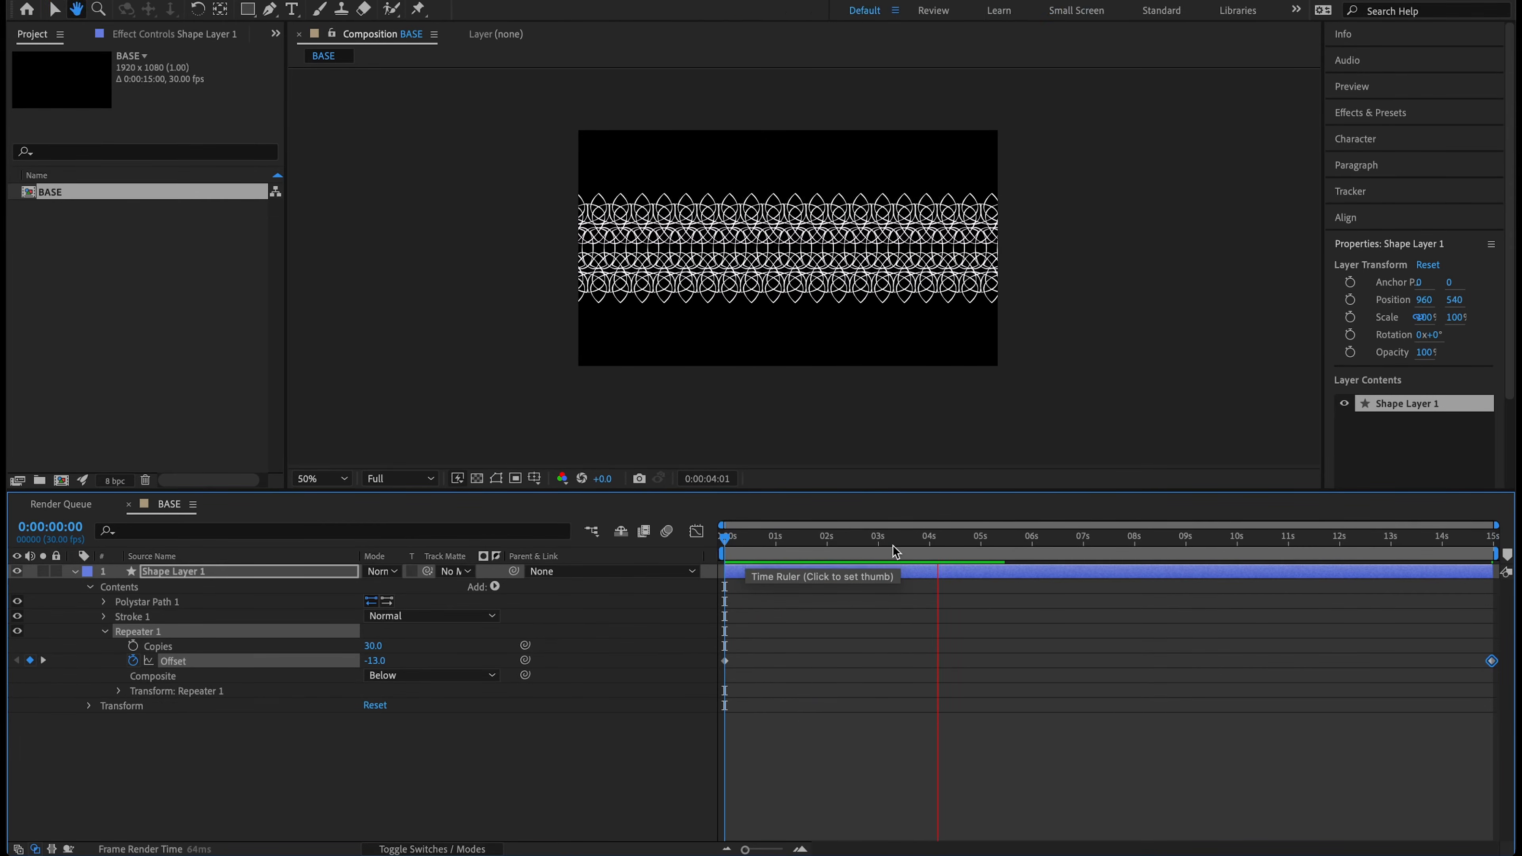
left_click(776, 538)
key("Home")
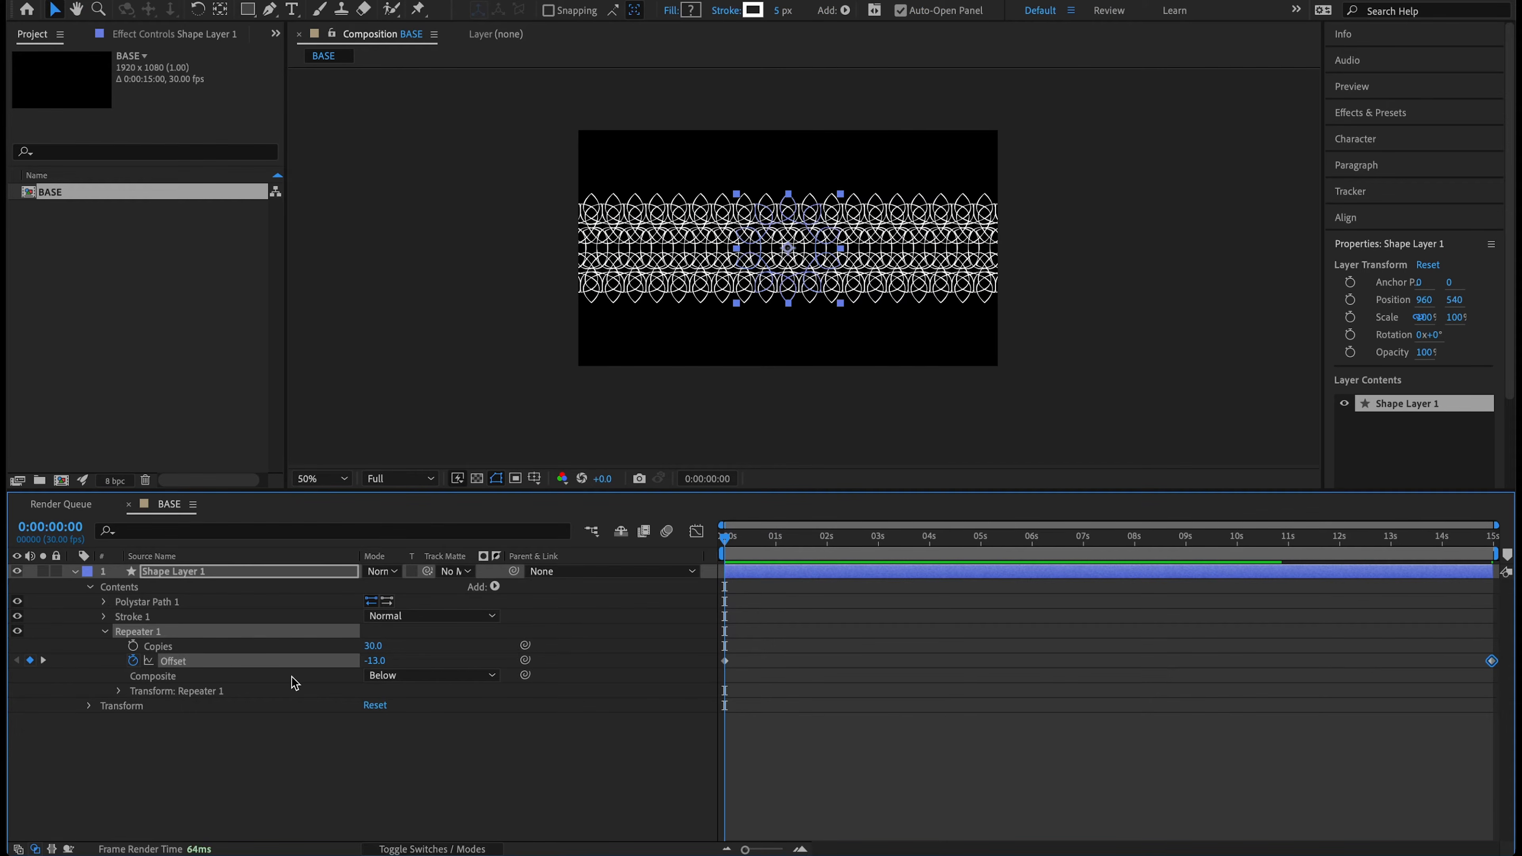
Set the repeater's transform position to 0,0 and its scale to 55% so the copies nest concentrically
left_click_drag(778, 541, 722, 535)
left_click(118, 692)
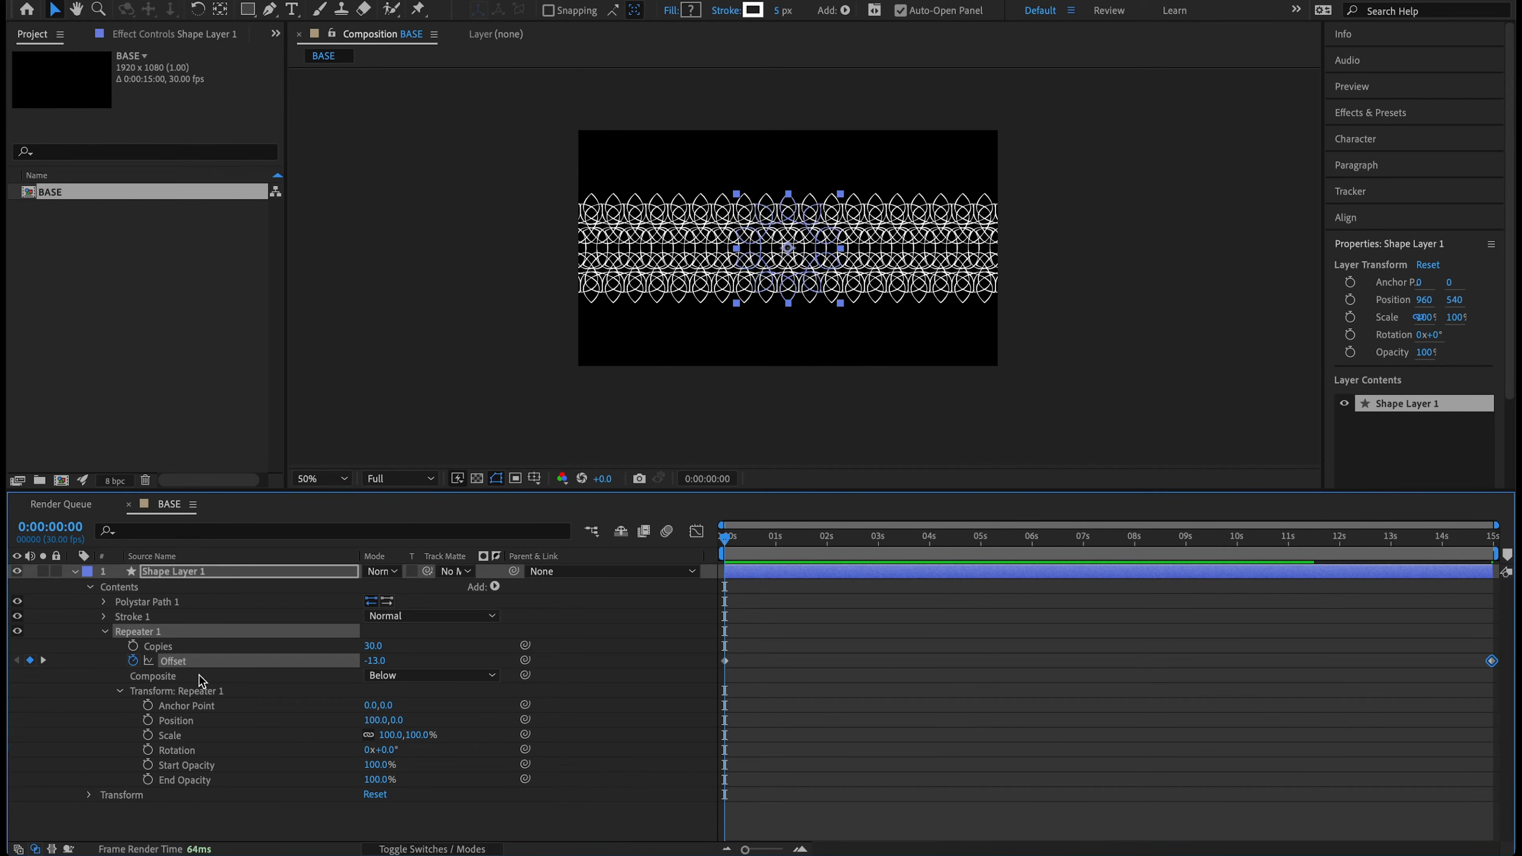
left_click(377, 720)
type("0")
key("Return")
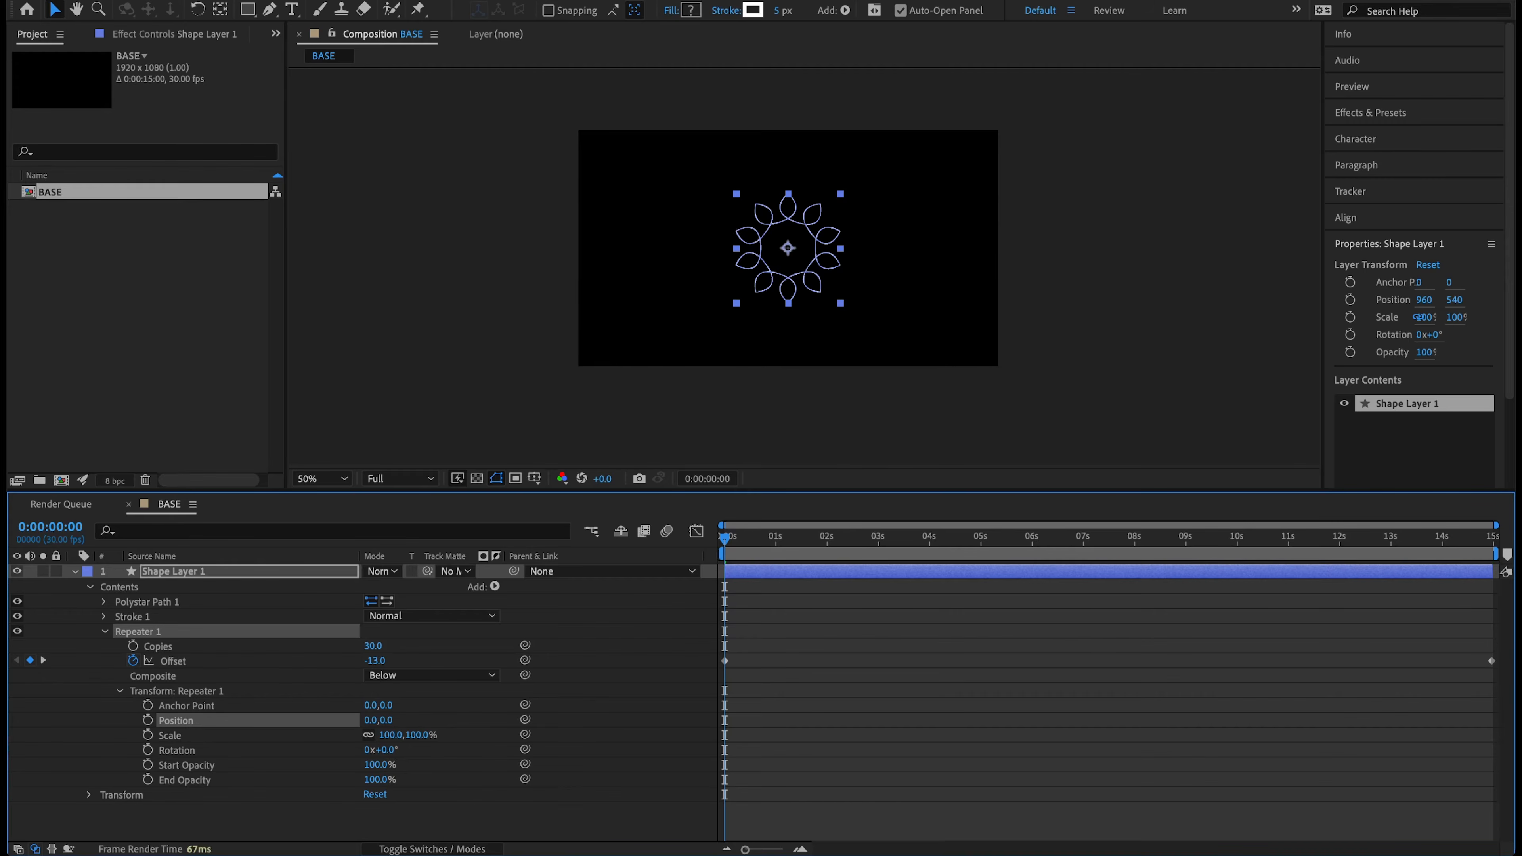
left_click(391, 736)
type("55")
key("Return")
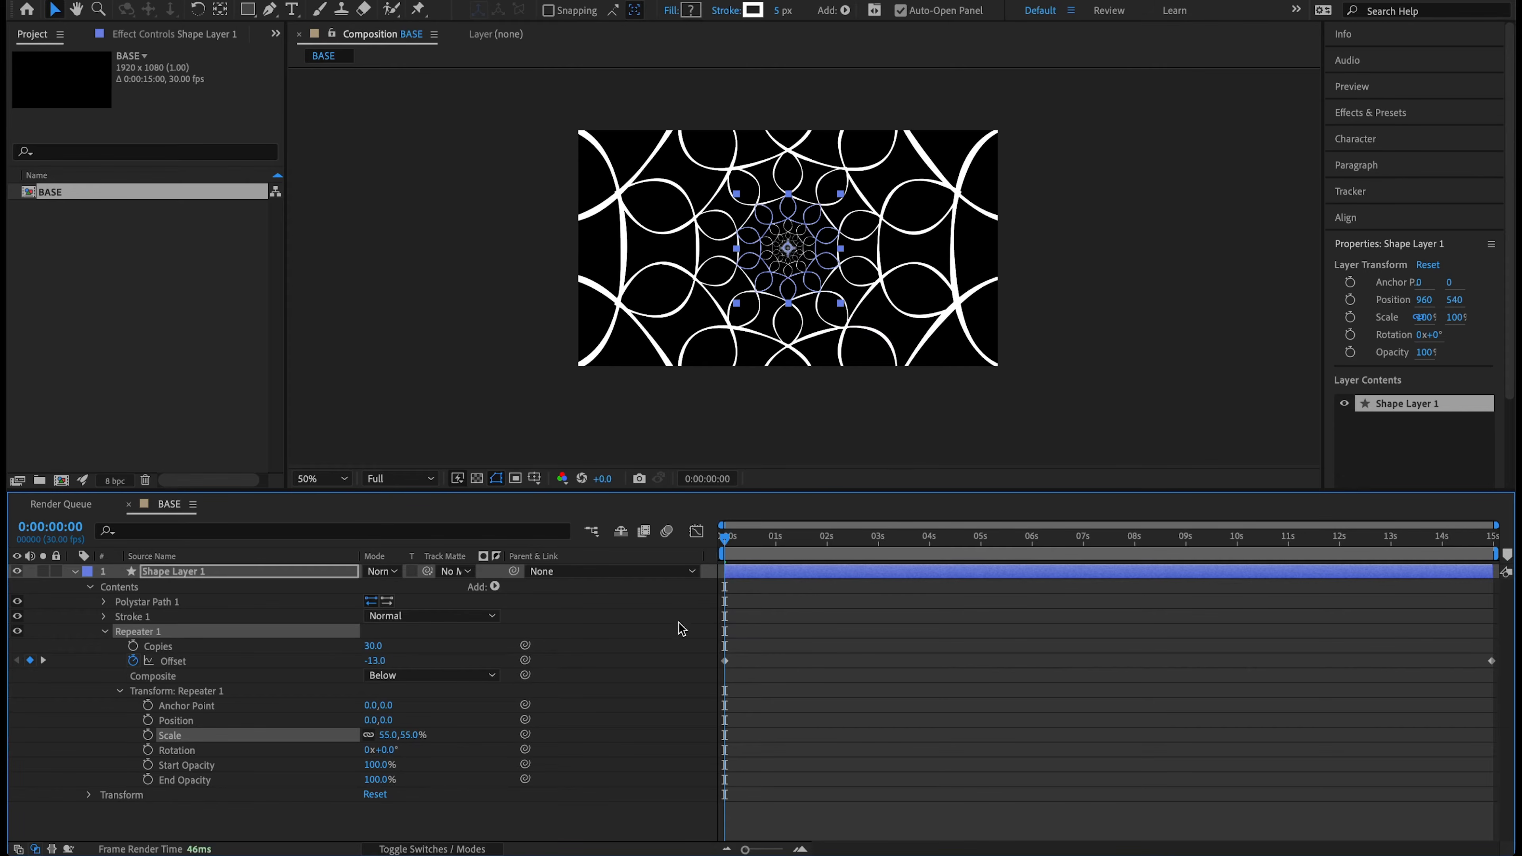
Preview the concentric repeater animation and return to the first frame of the composition
left_click_drag(747, 538, 617, 557)
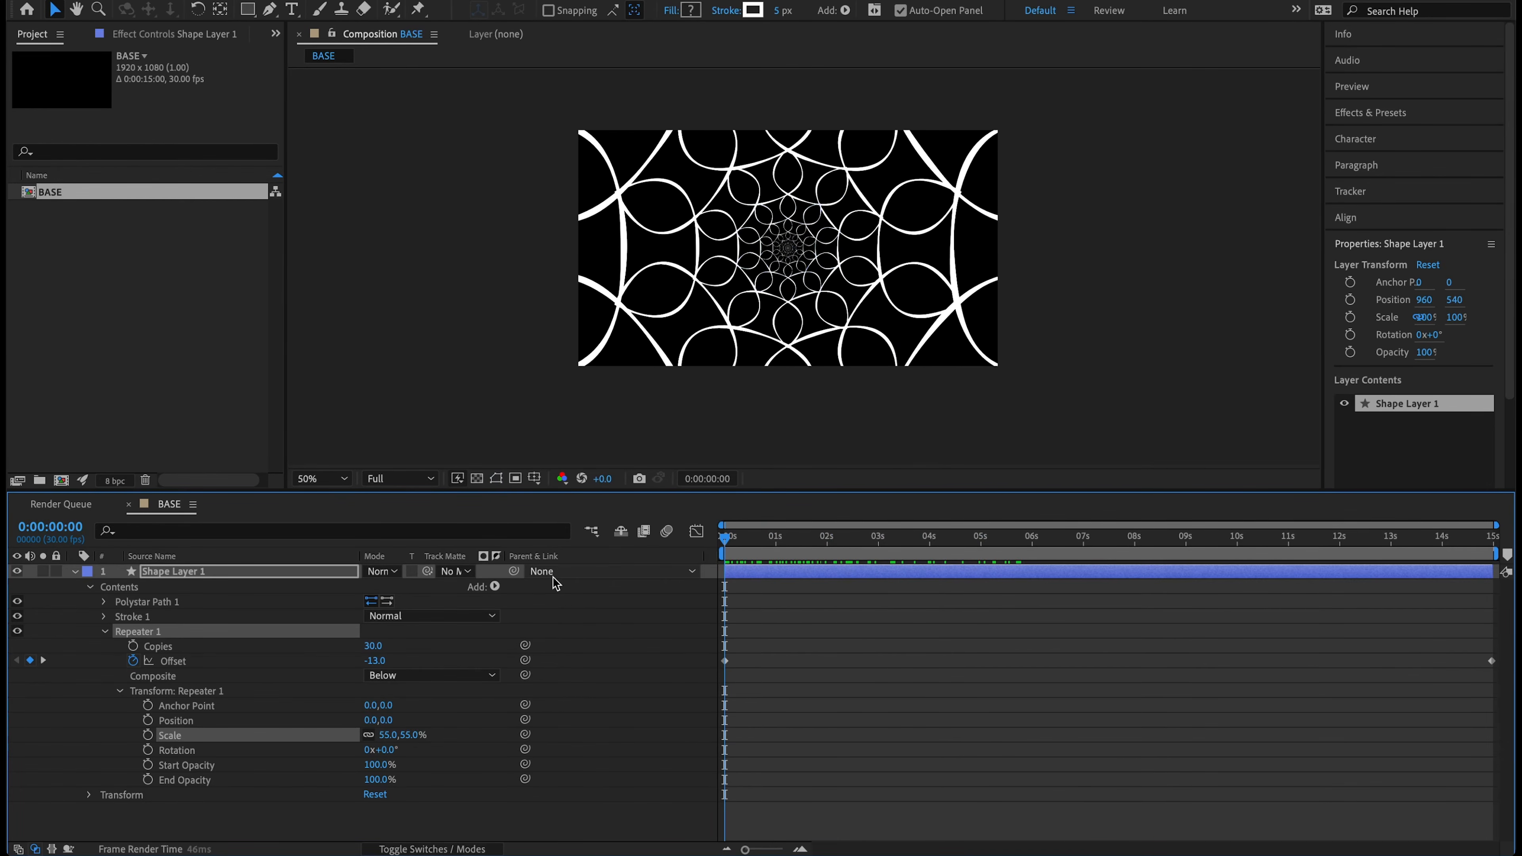
key("space")
left_click_drag(767, 534, 695, 564)
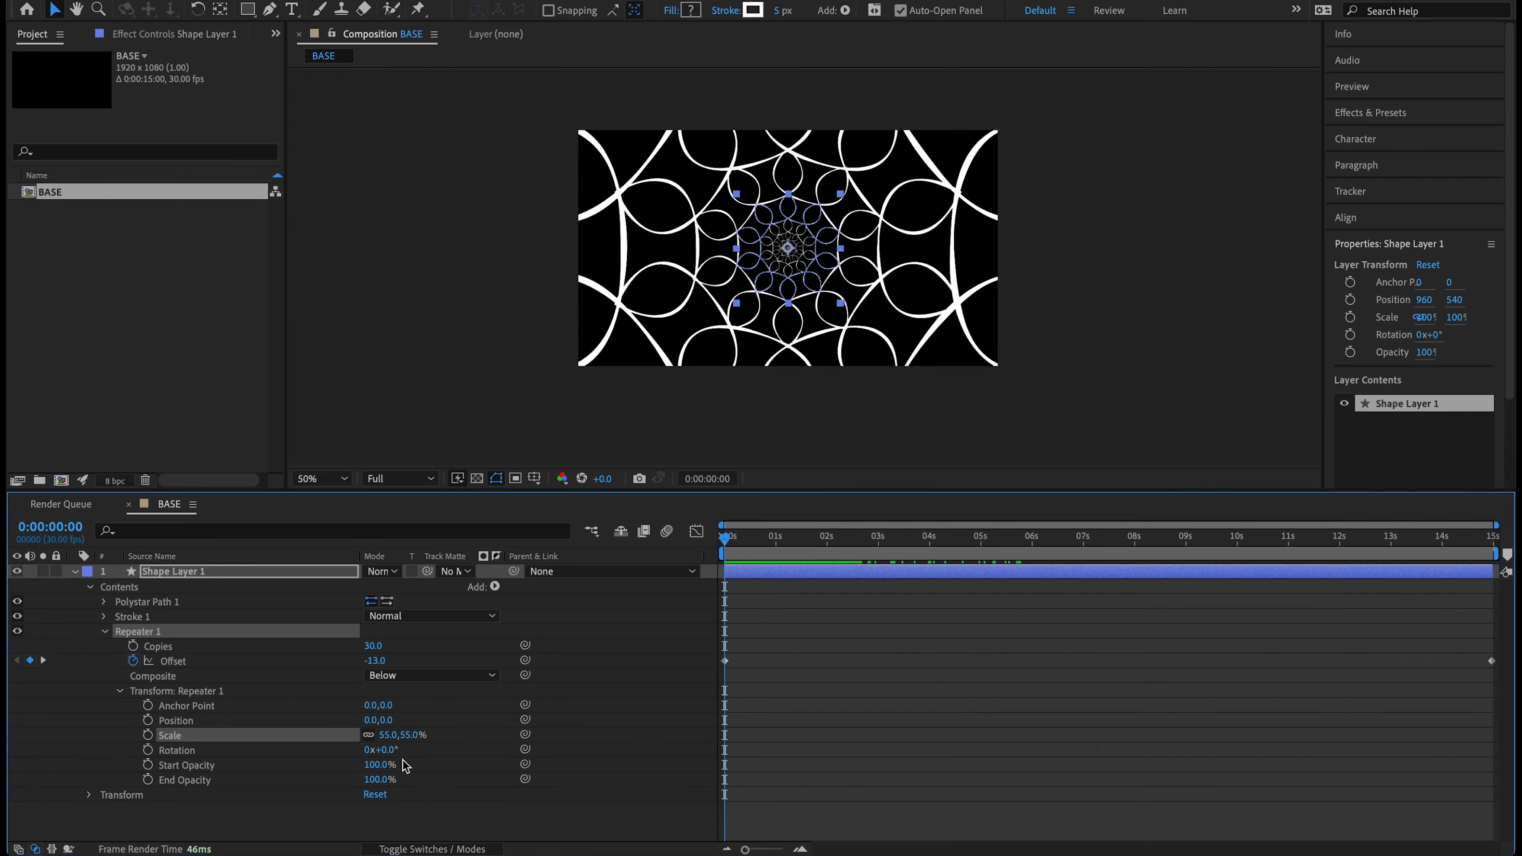
Set the repeater's transform rotation to 35° and preview the rotating pattern
left_click(391, 750)
key("Return")
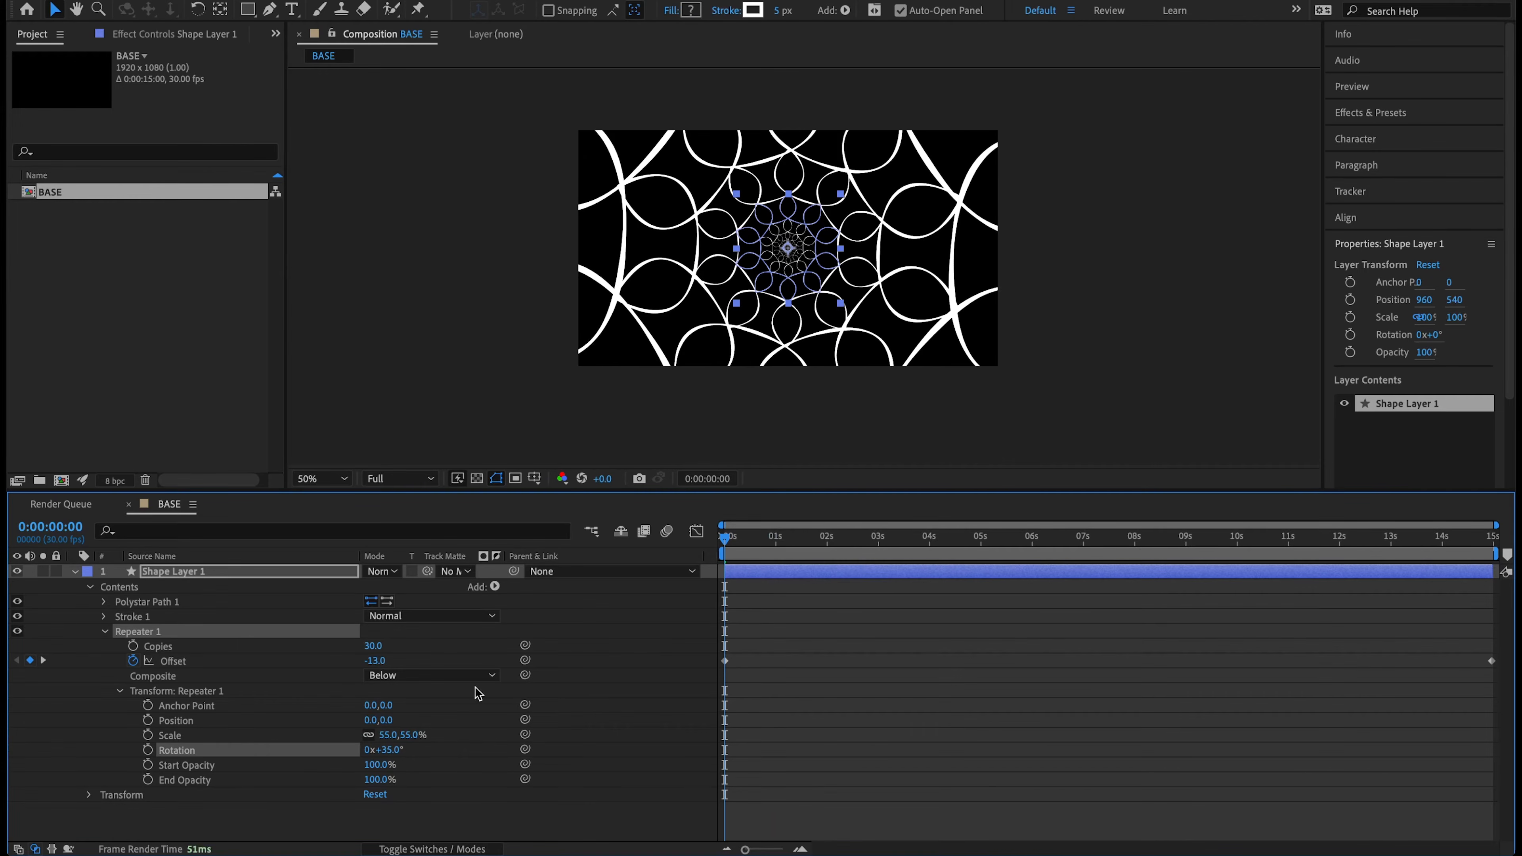
key("space")
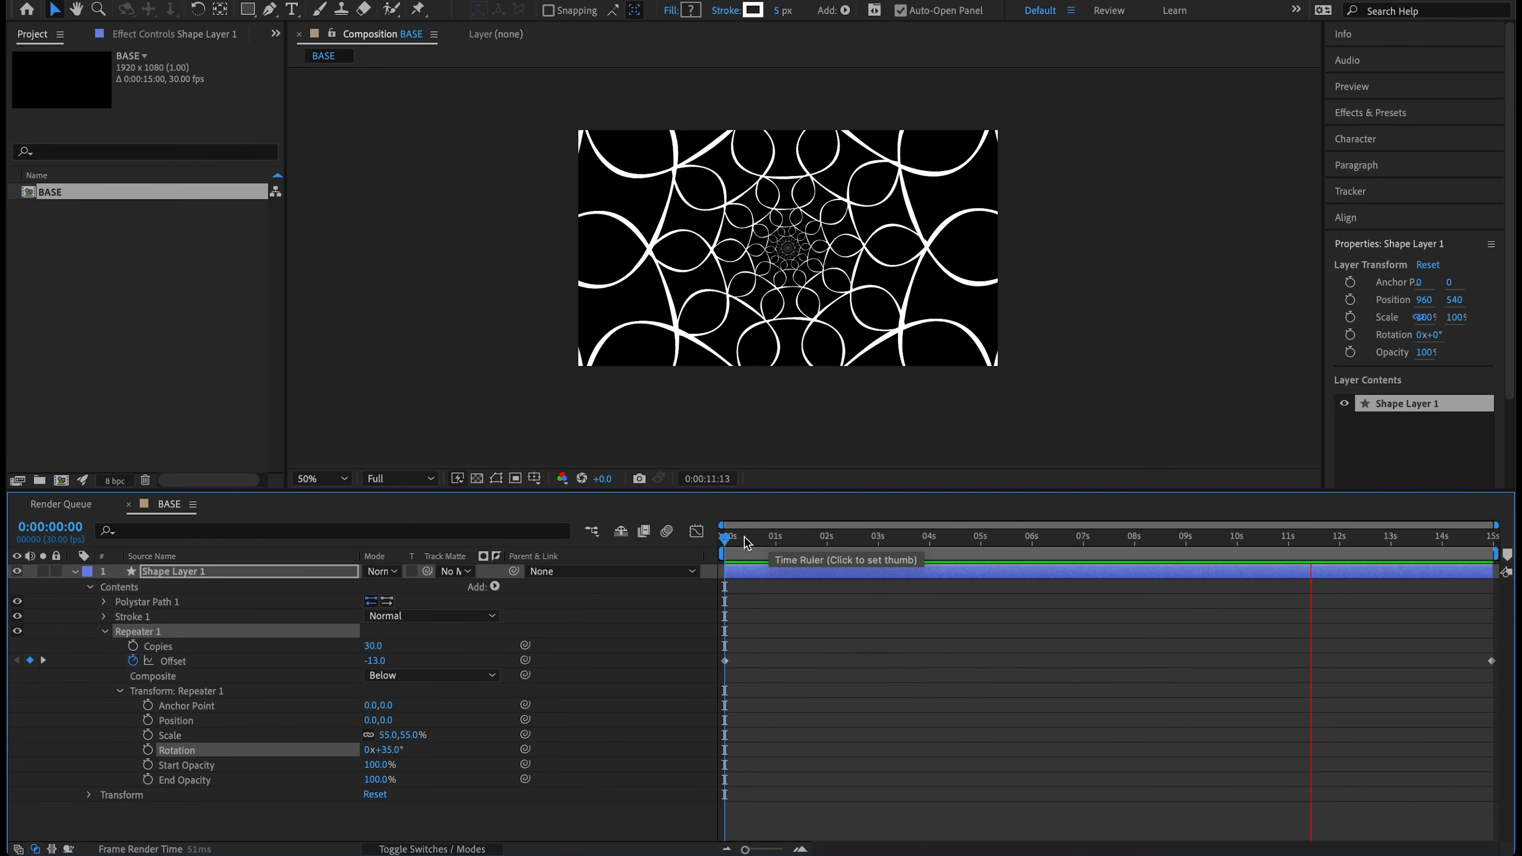
key("space")
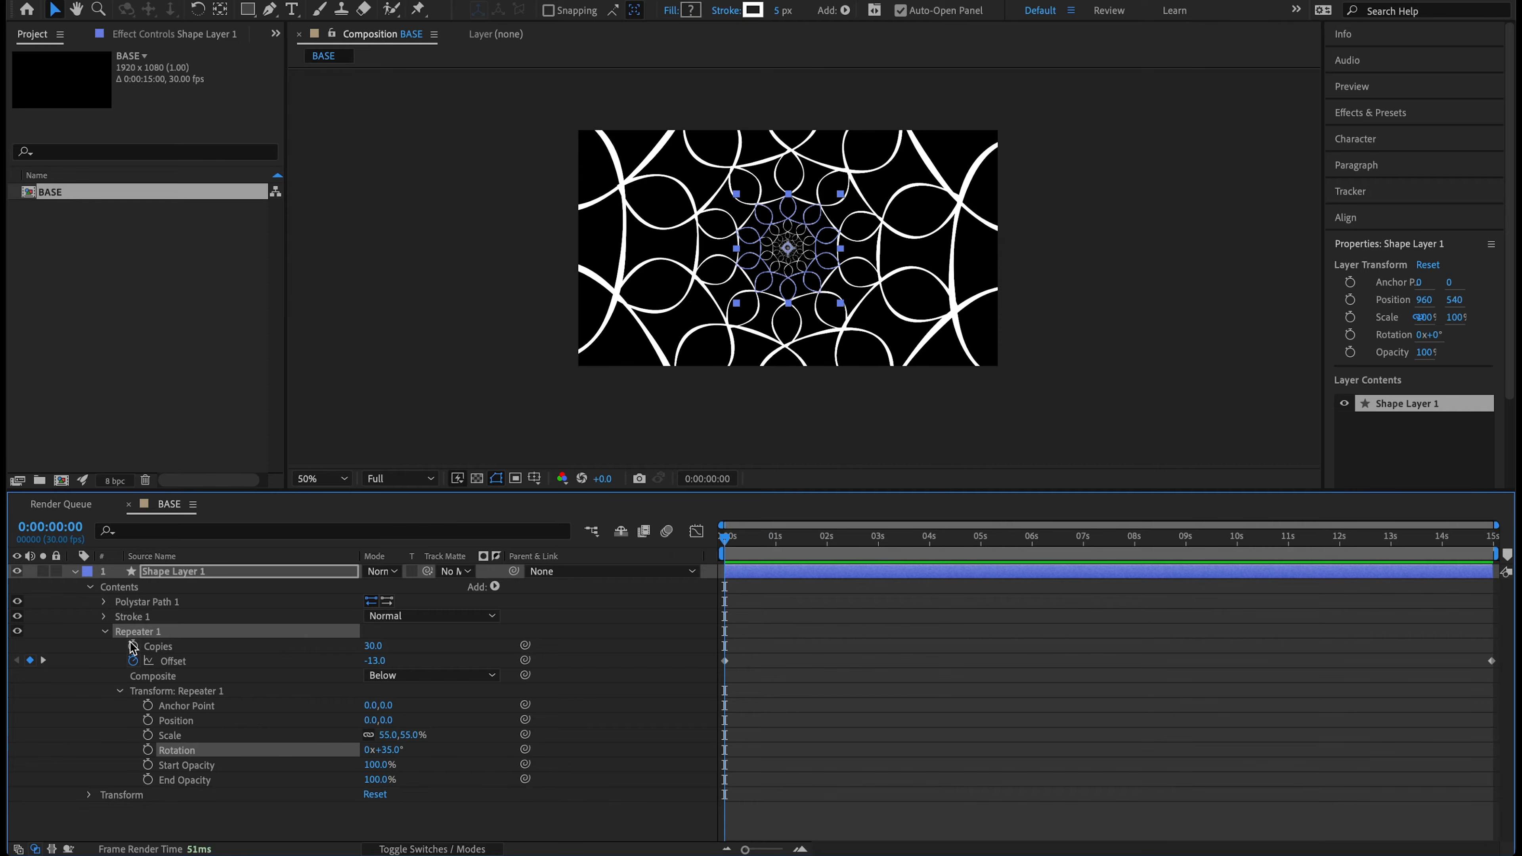
Collapse the shape layer's properties and create a new composition named FX with the default settings
left_click(104, 632)
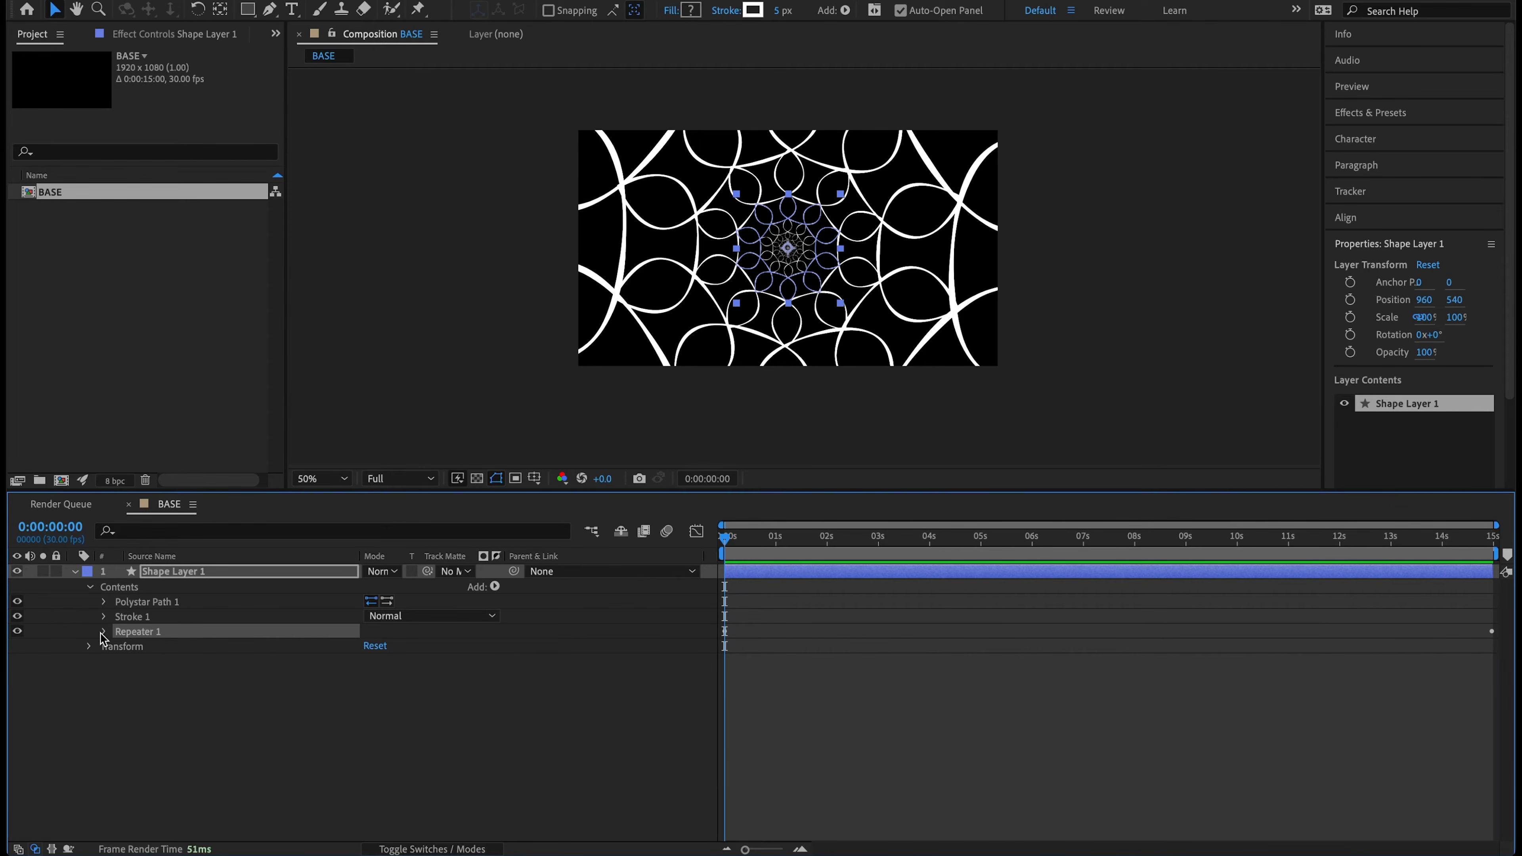
left_click(73, 571)
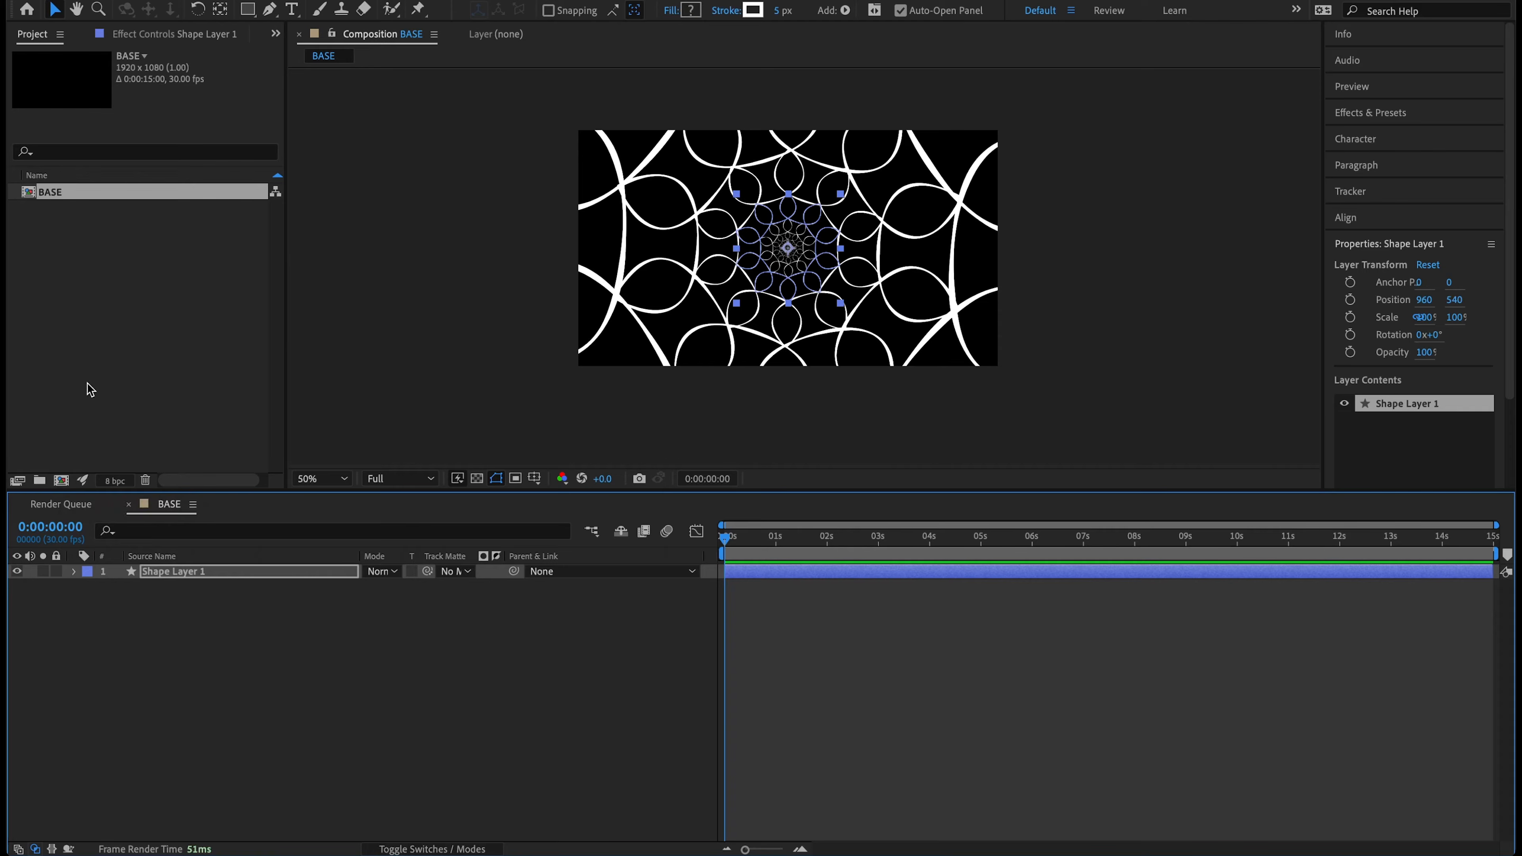
left_click(61, 481)
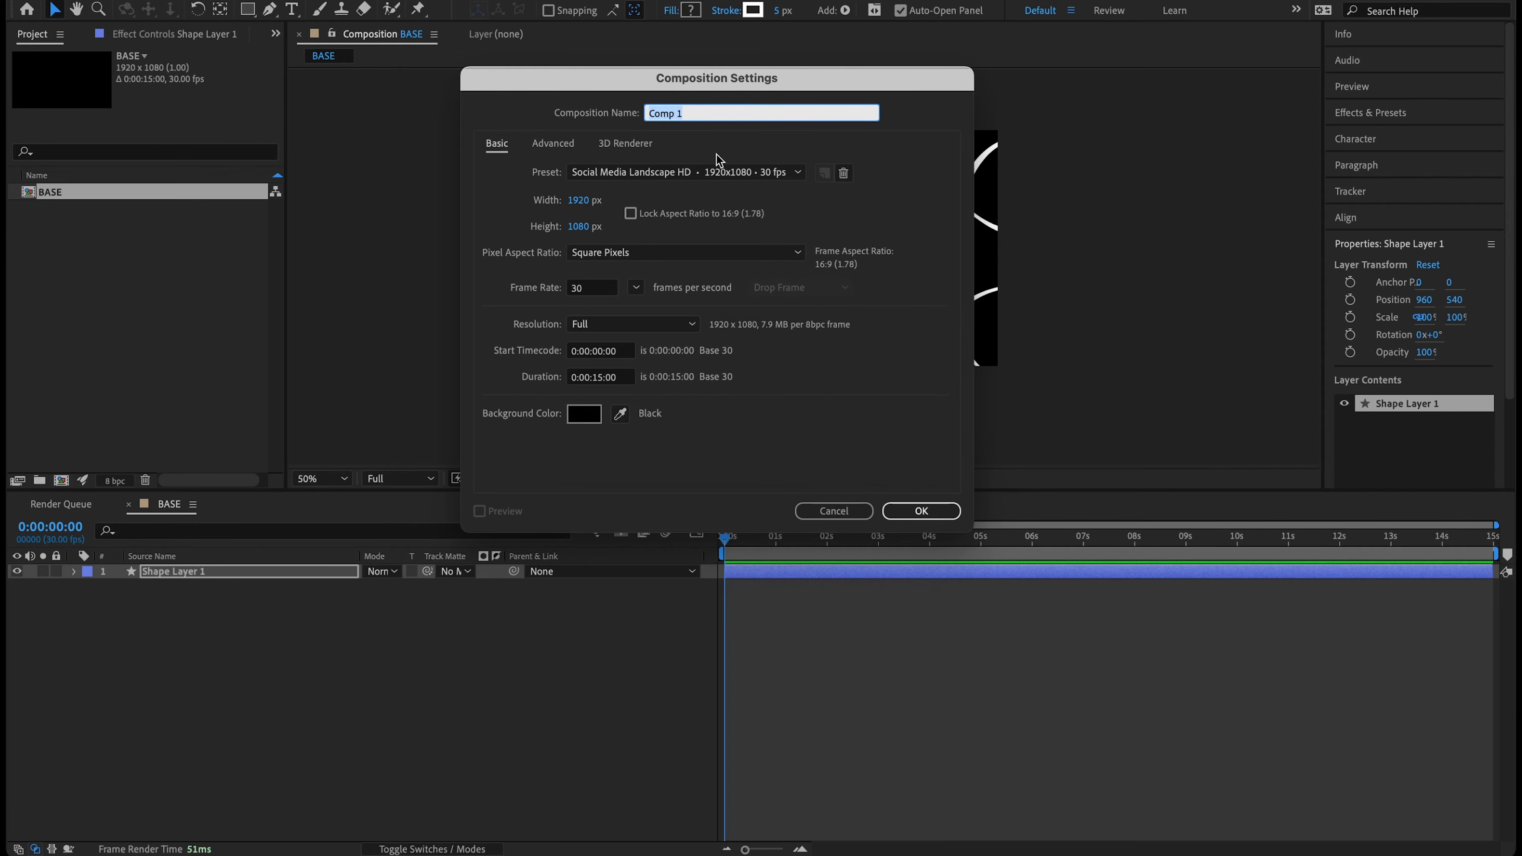
type("FX")
left_click(922, 510)
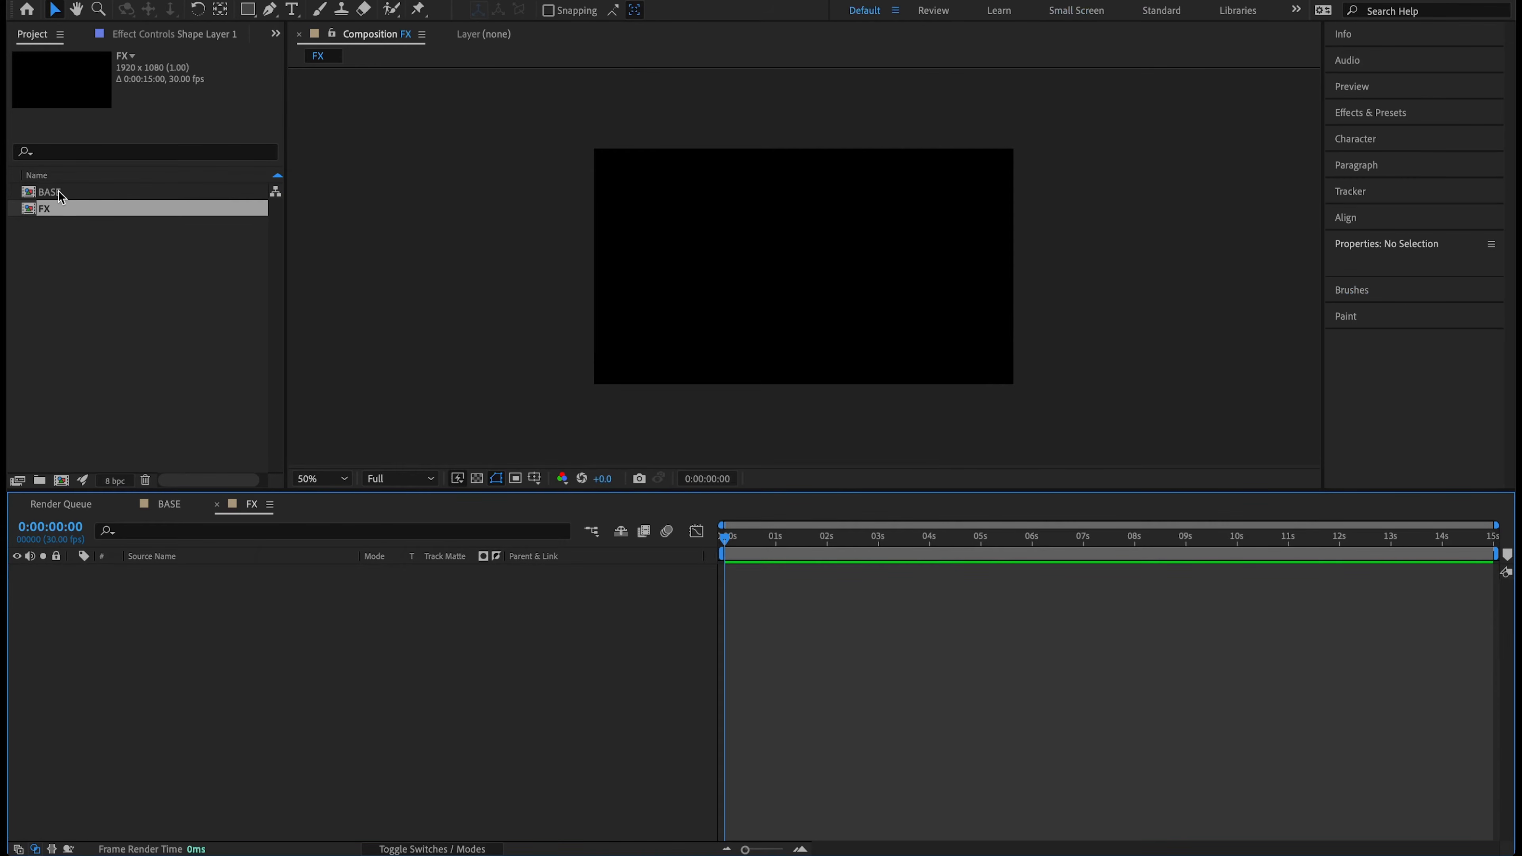
Place the BASE composition as a layer in the FX composition and preview it
left_click_drag(58, 192, 180, 611)
left_click_drag(771, 536, 766, 543)
key("space")
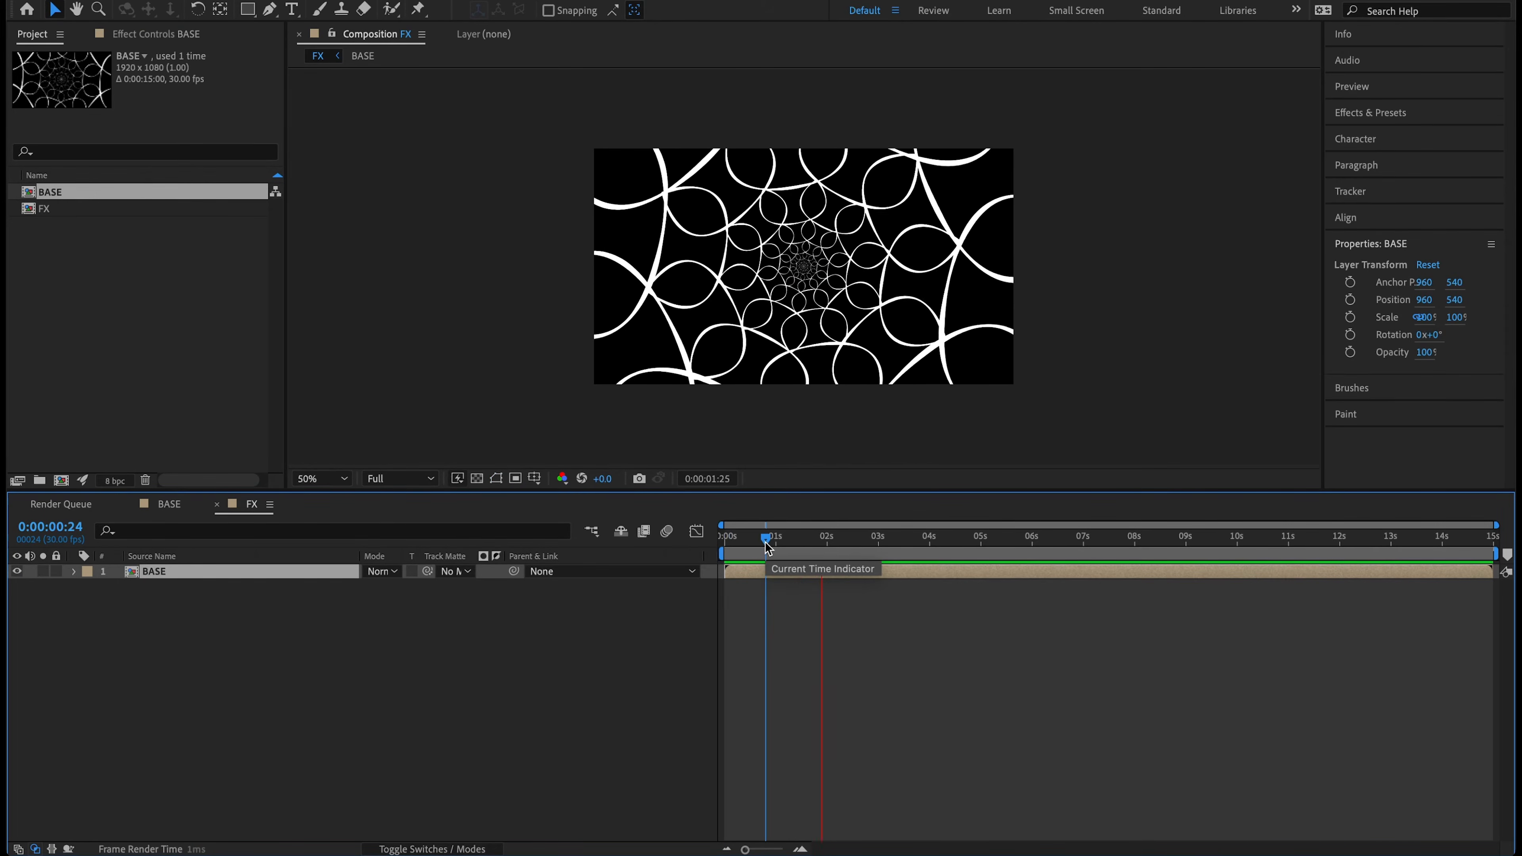
key("space")
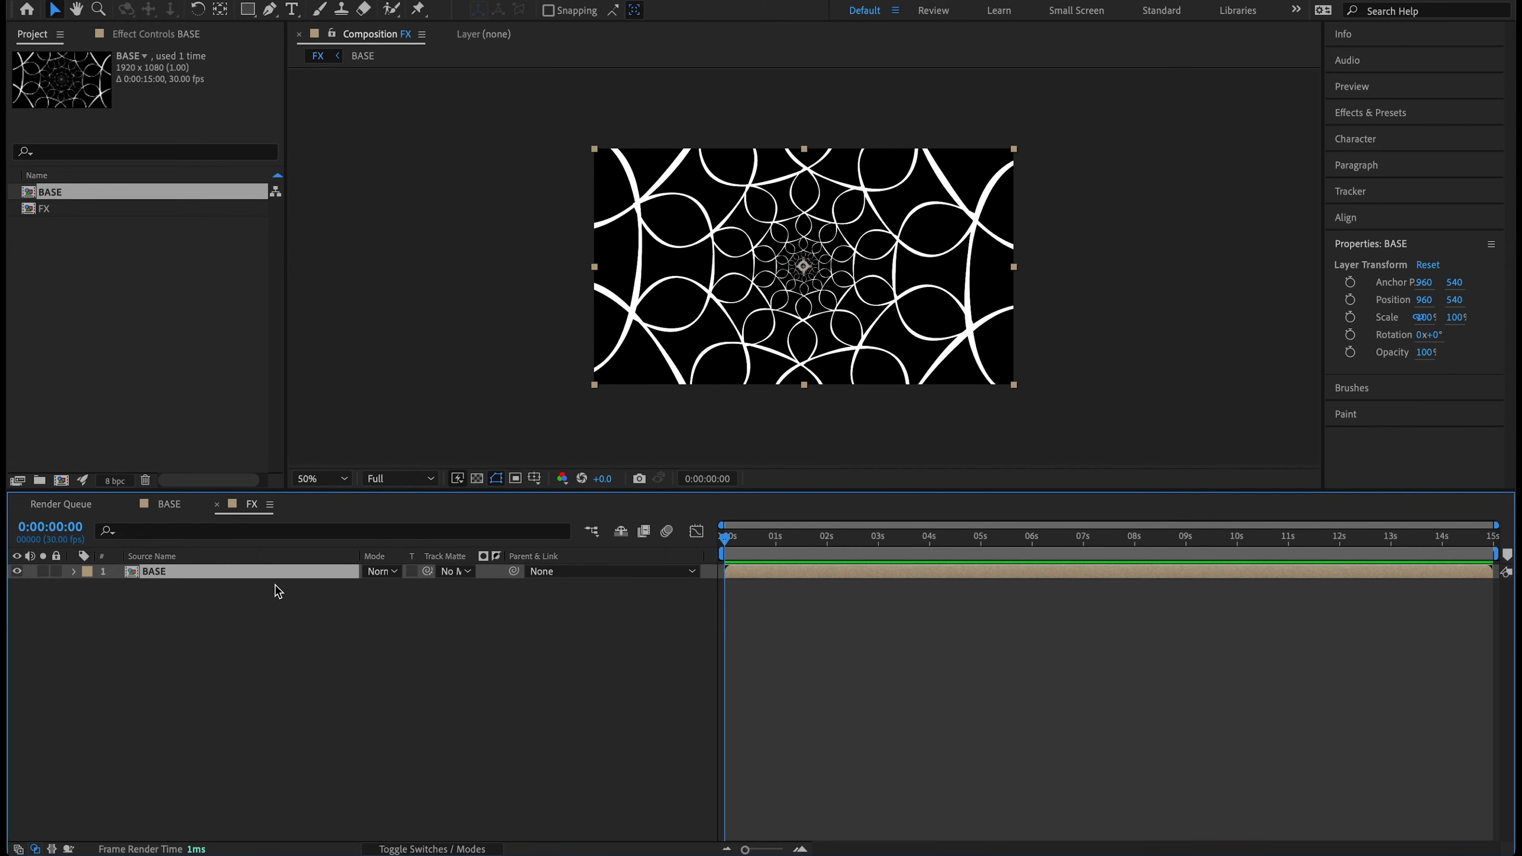
Add four adjustment layers above the BASE layer in the FX composition
right_click(280, 612)
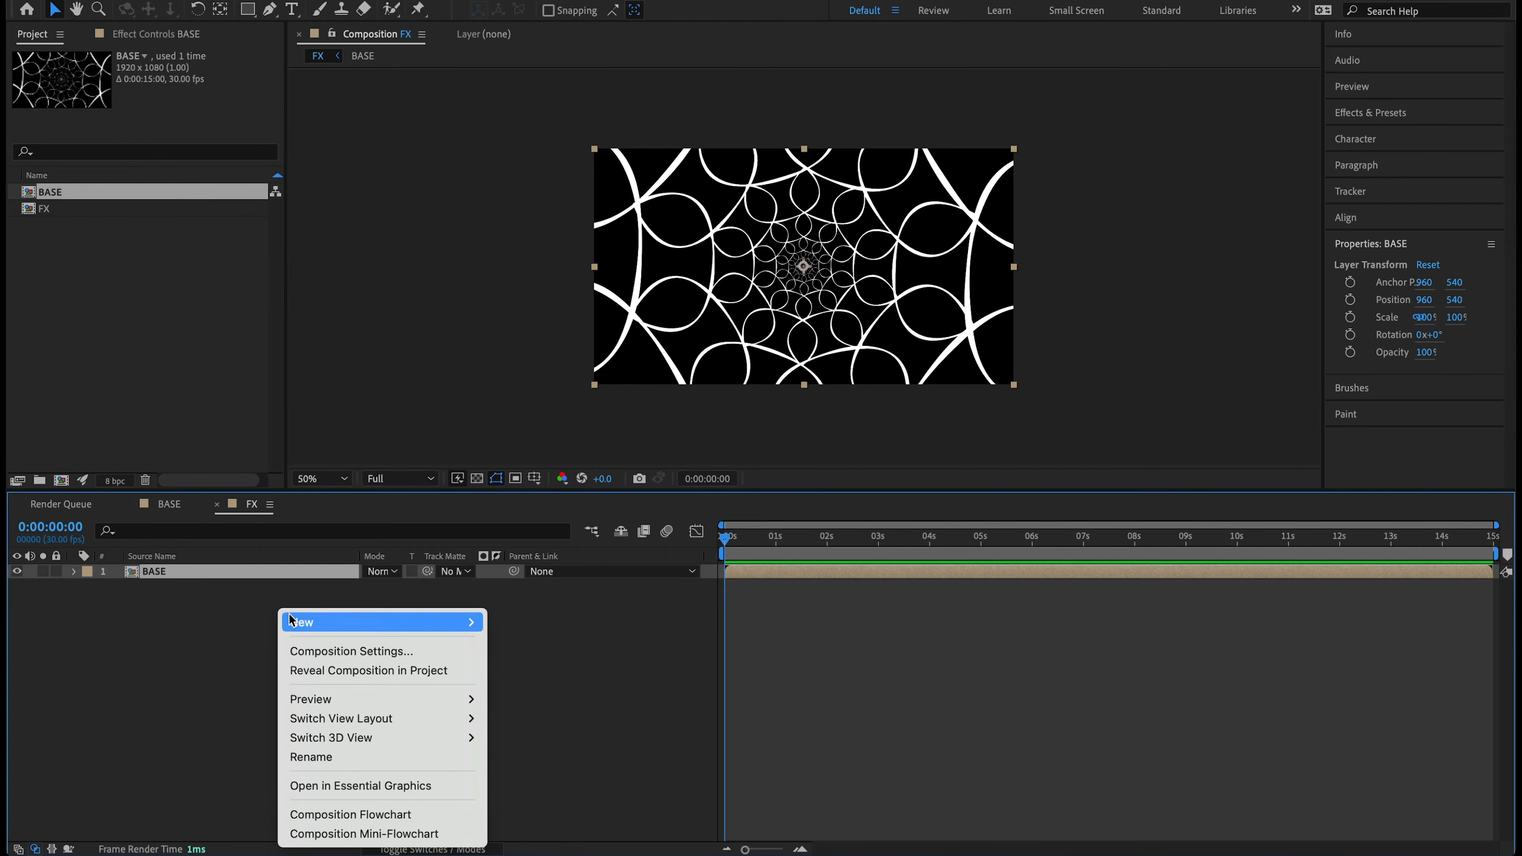
mouse_move(294, 622)
left_click(520, 769)
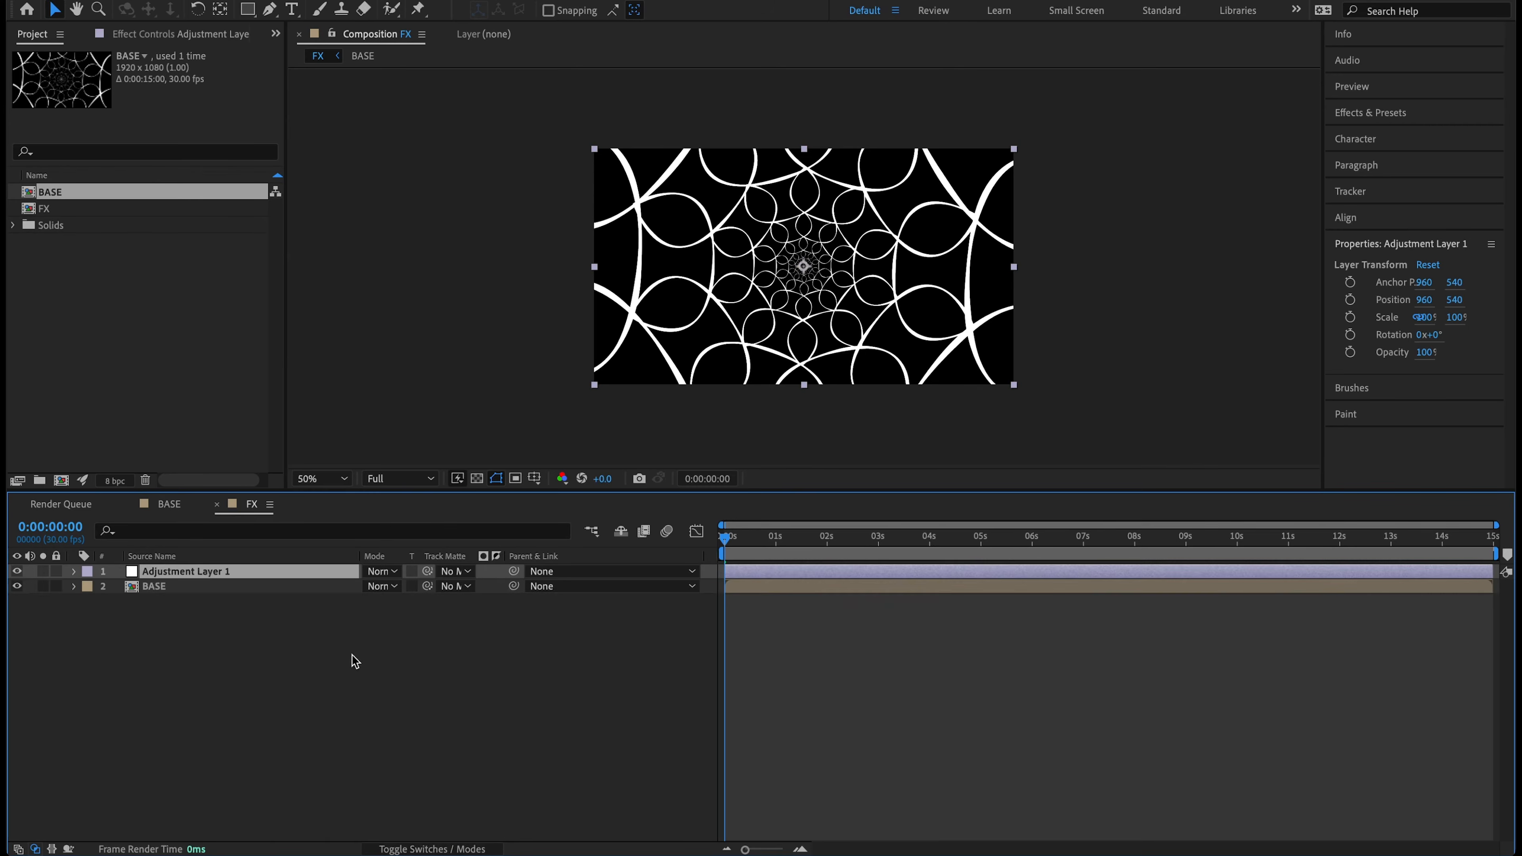
right_click(313, 616)
mouse_move(488, 627)
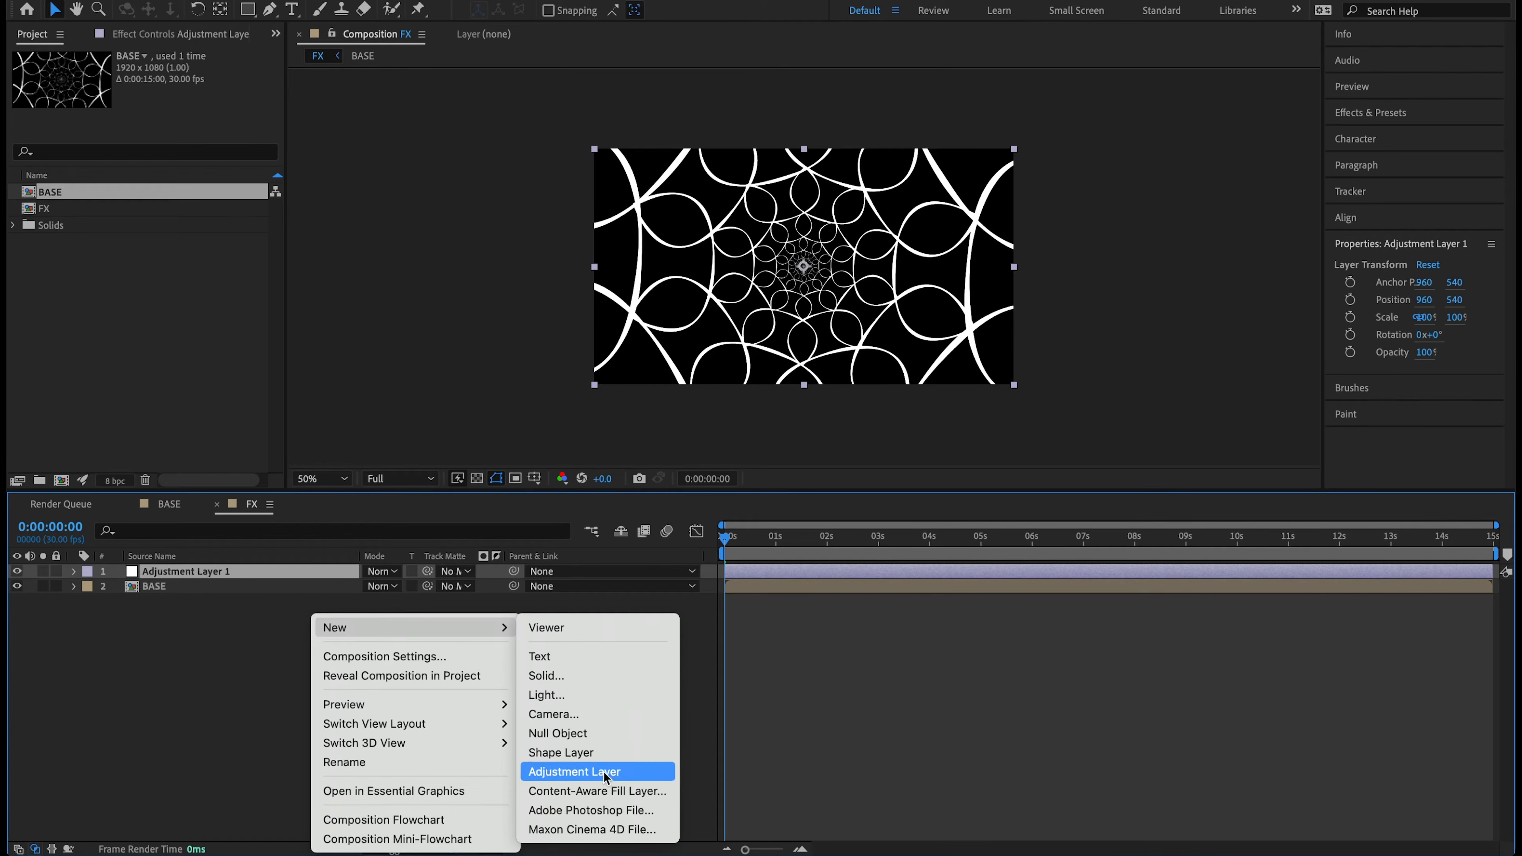
left_click(575, 772)
right_click(266, 615)
mouse_move(428, 632)
left_click(526, 771)
right_click(293, 616)
mouse_move(337, 624)
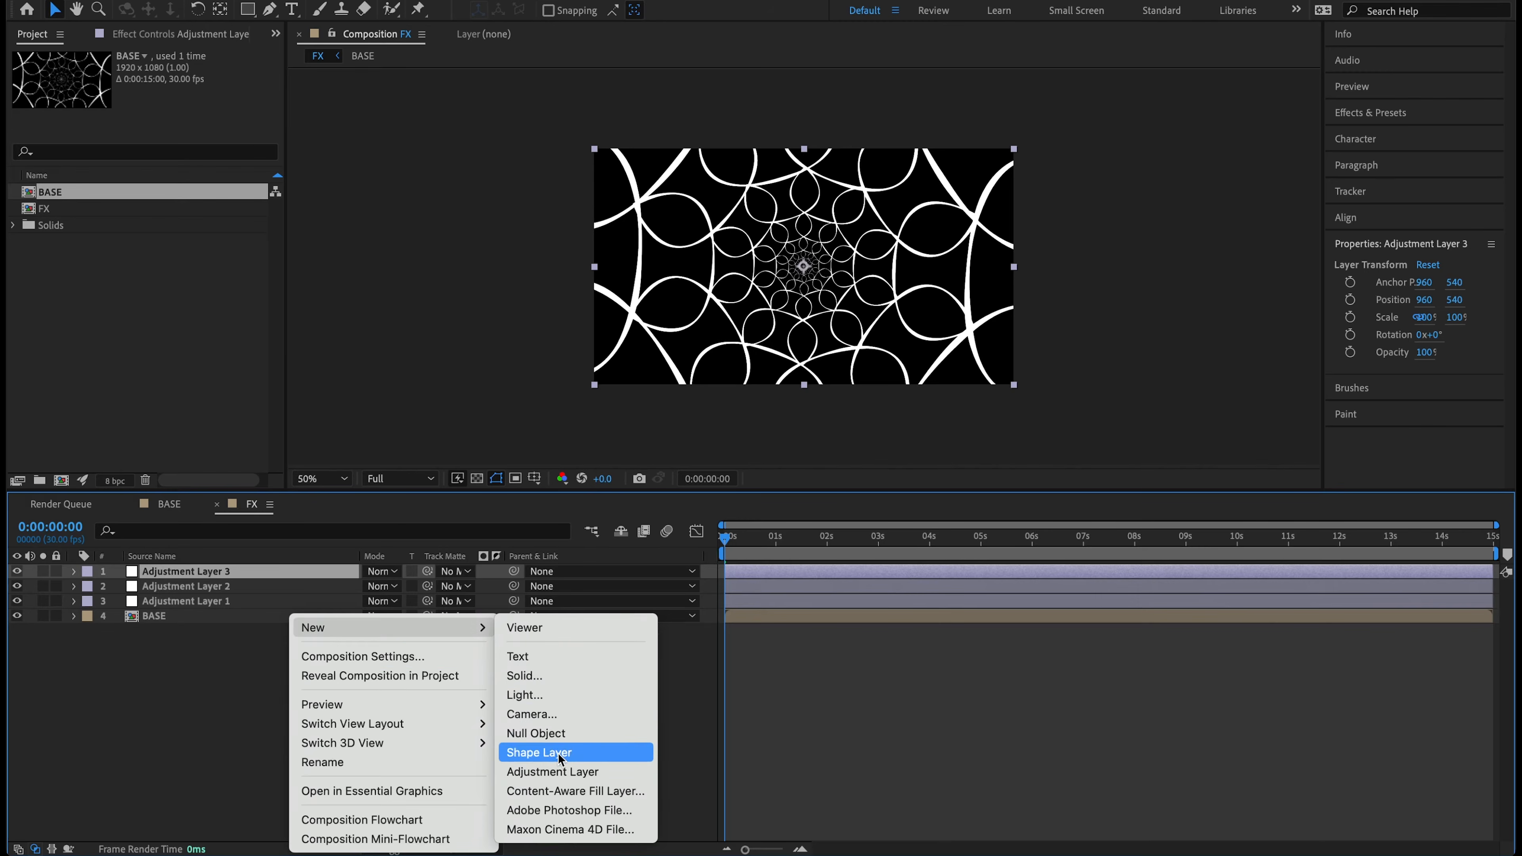
left_click(558, 773)
left_click(192, 696)
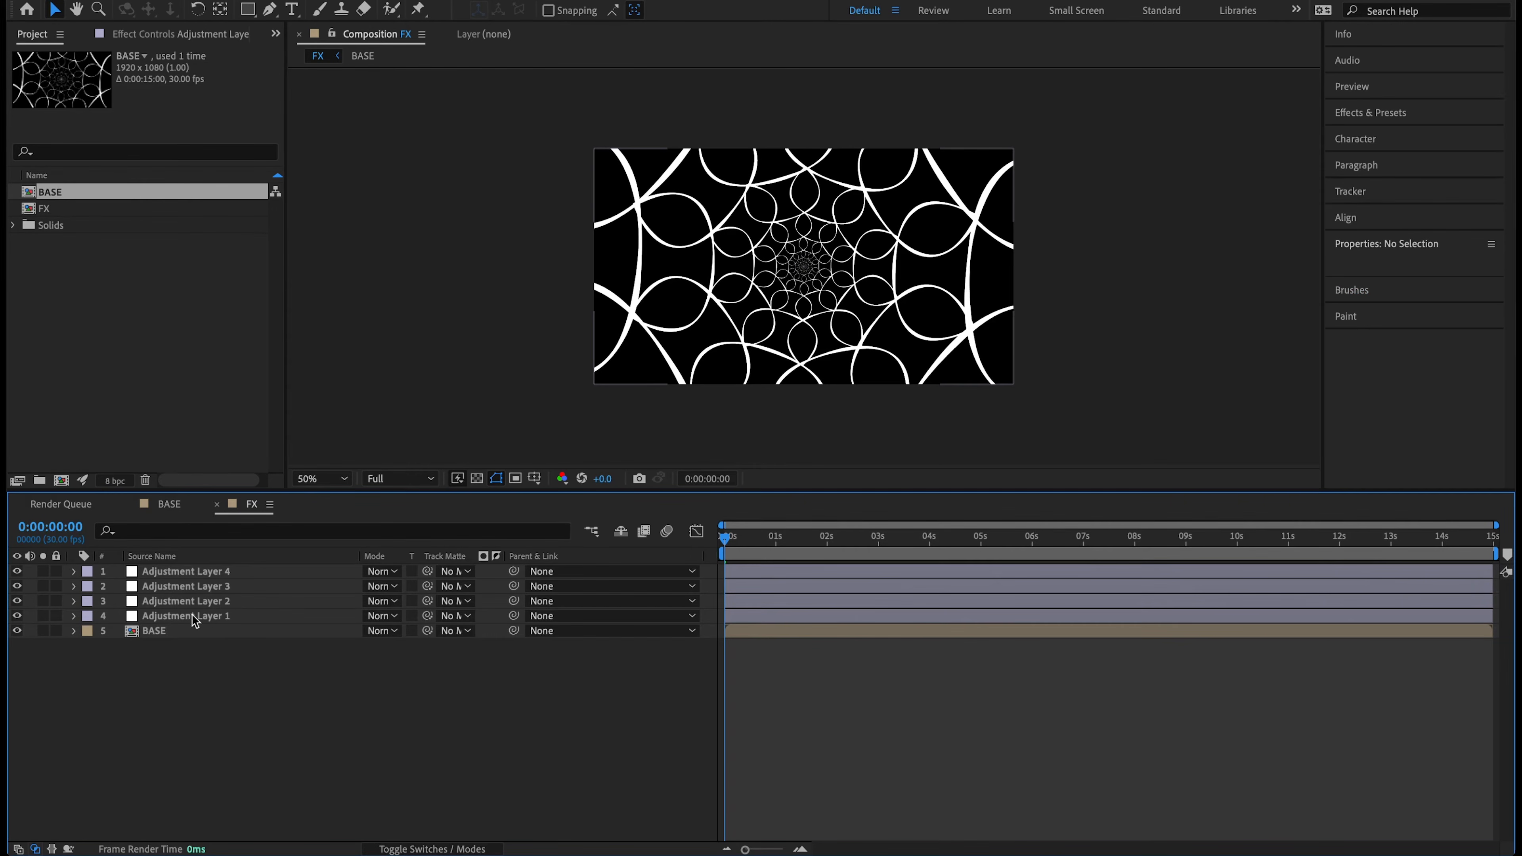
Rename Adjustment Layer 1 as Distort and Adjustment Layer 2 as Glow
left_click(220, 618)
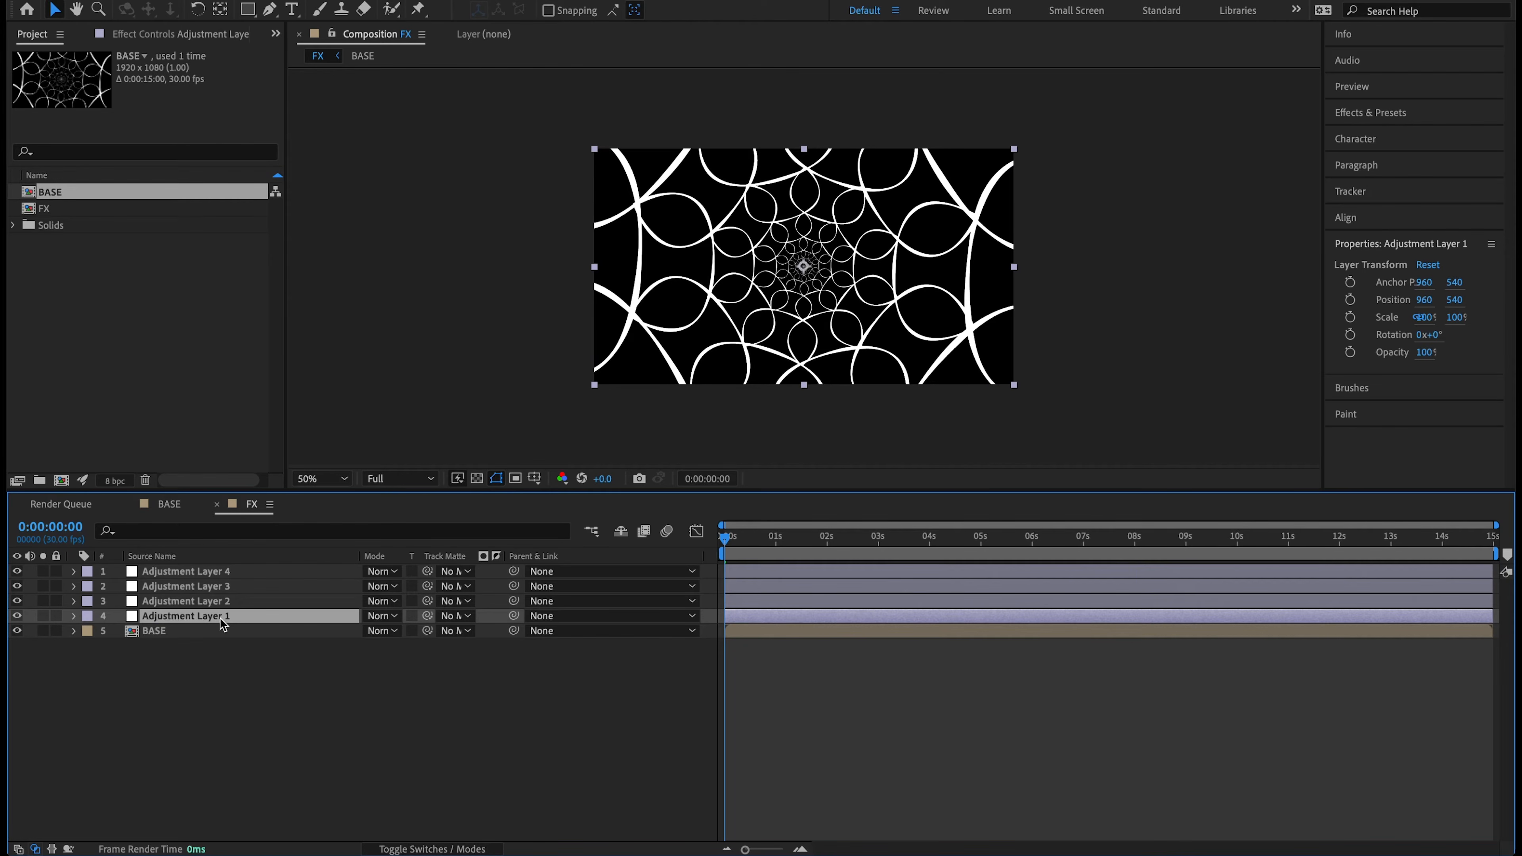
key("Return")
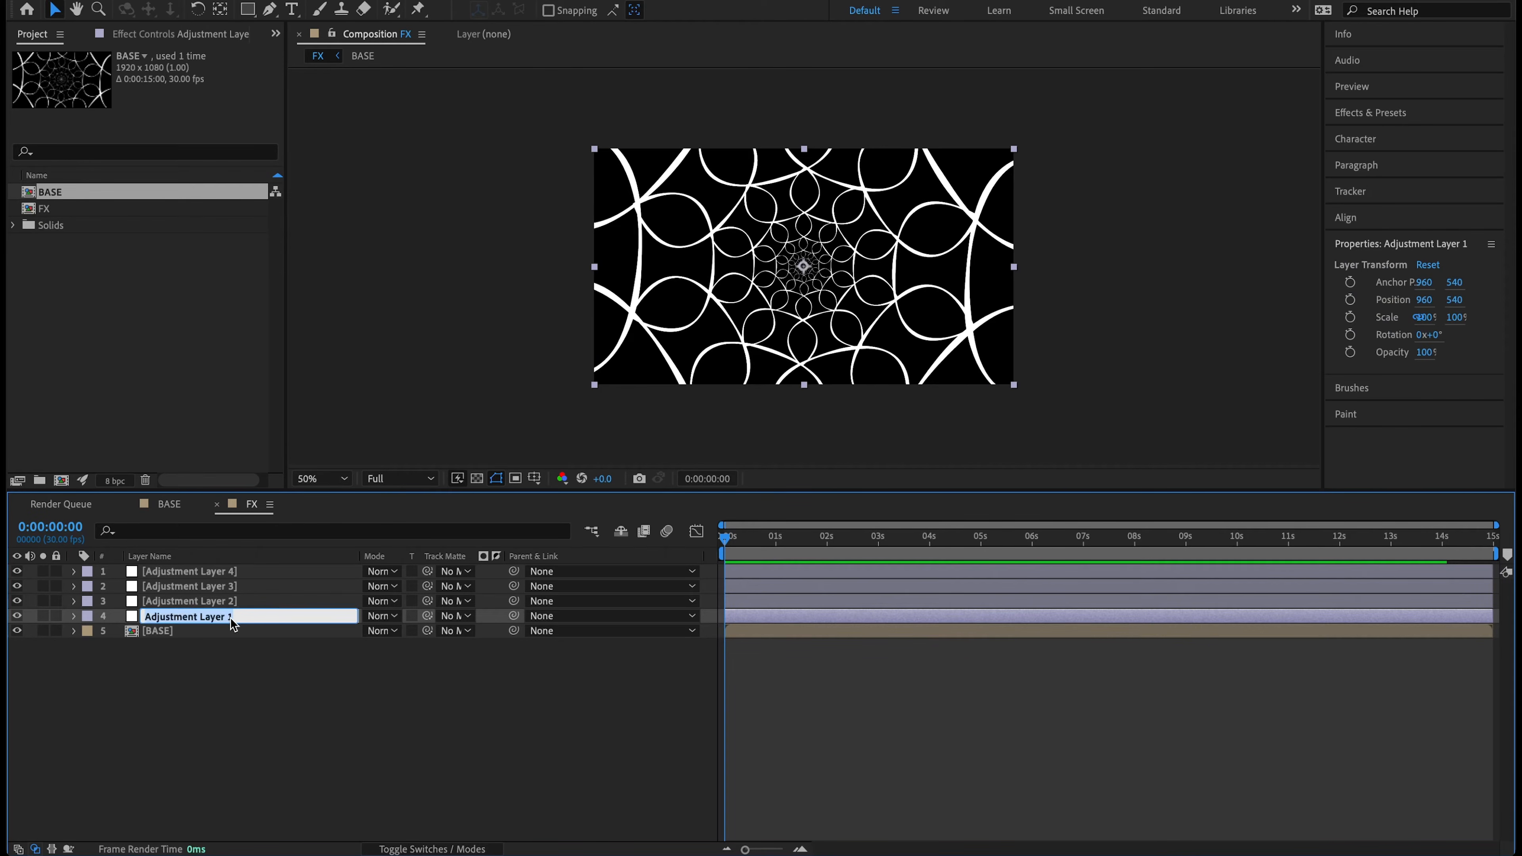
type("Distort")
key("Return")
left_click(216, 600)
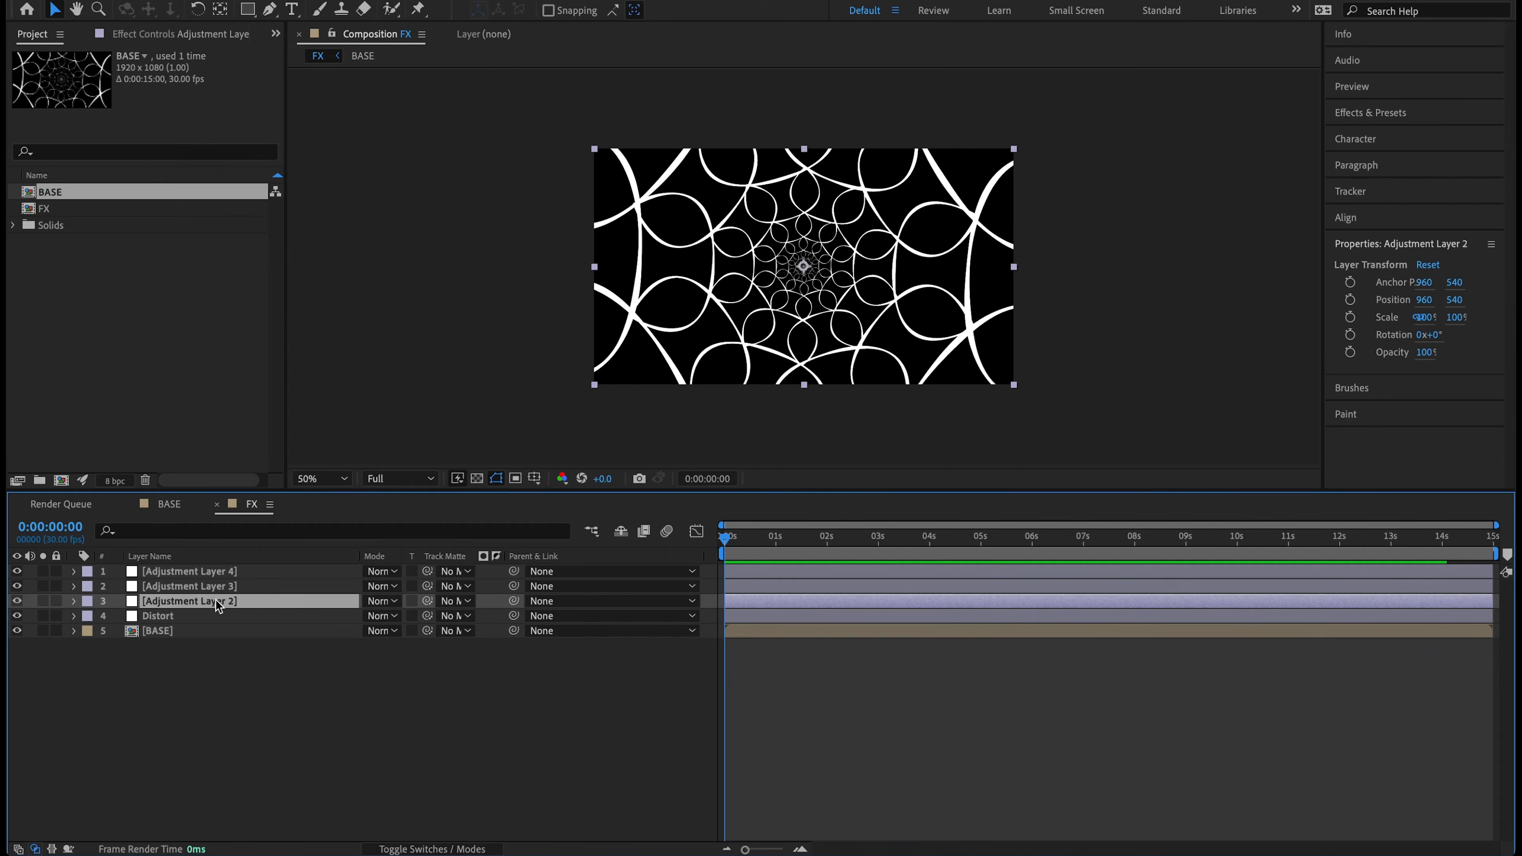
key("Return")
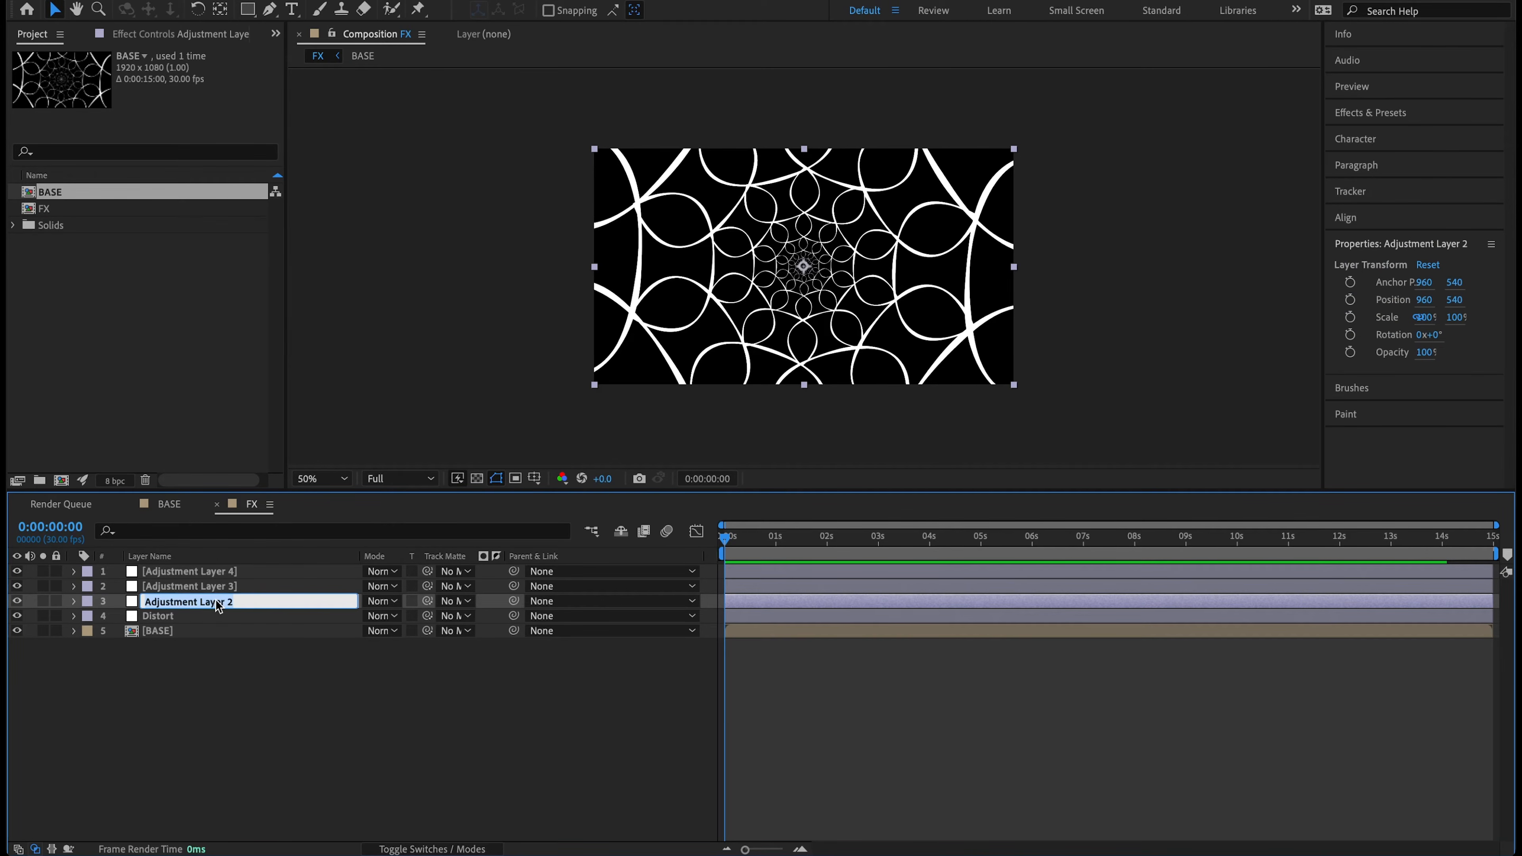
type("Glow")
key("Return")
Rename Adjustment Layer 3 as Grain and Adjustment Layer 4 as PT
left_click(182, 589)
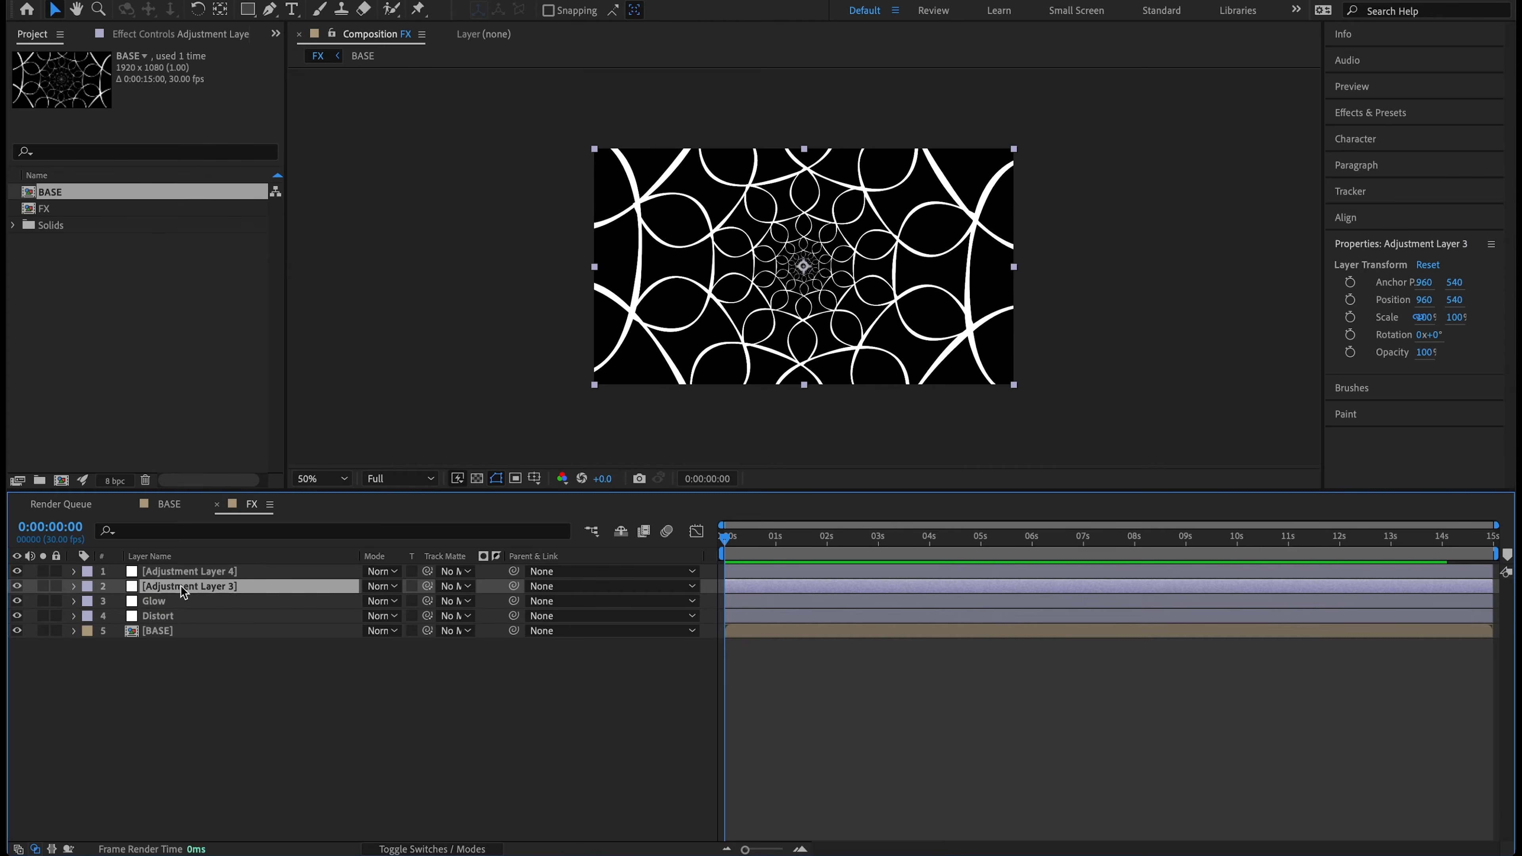
key("Return")
type("Grain")
key("Return")
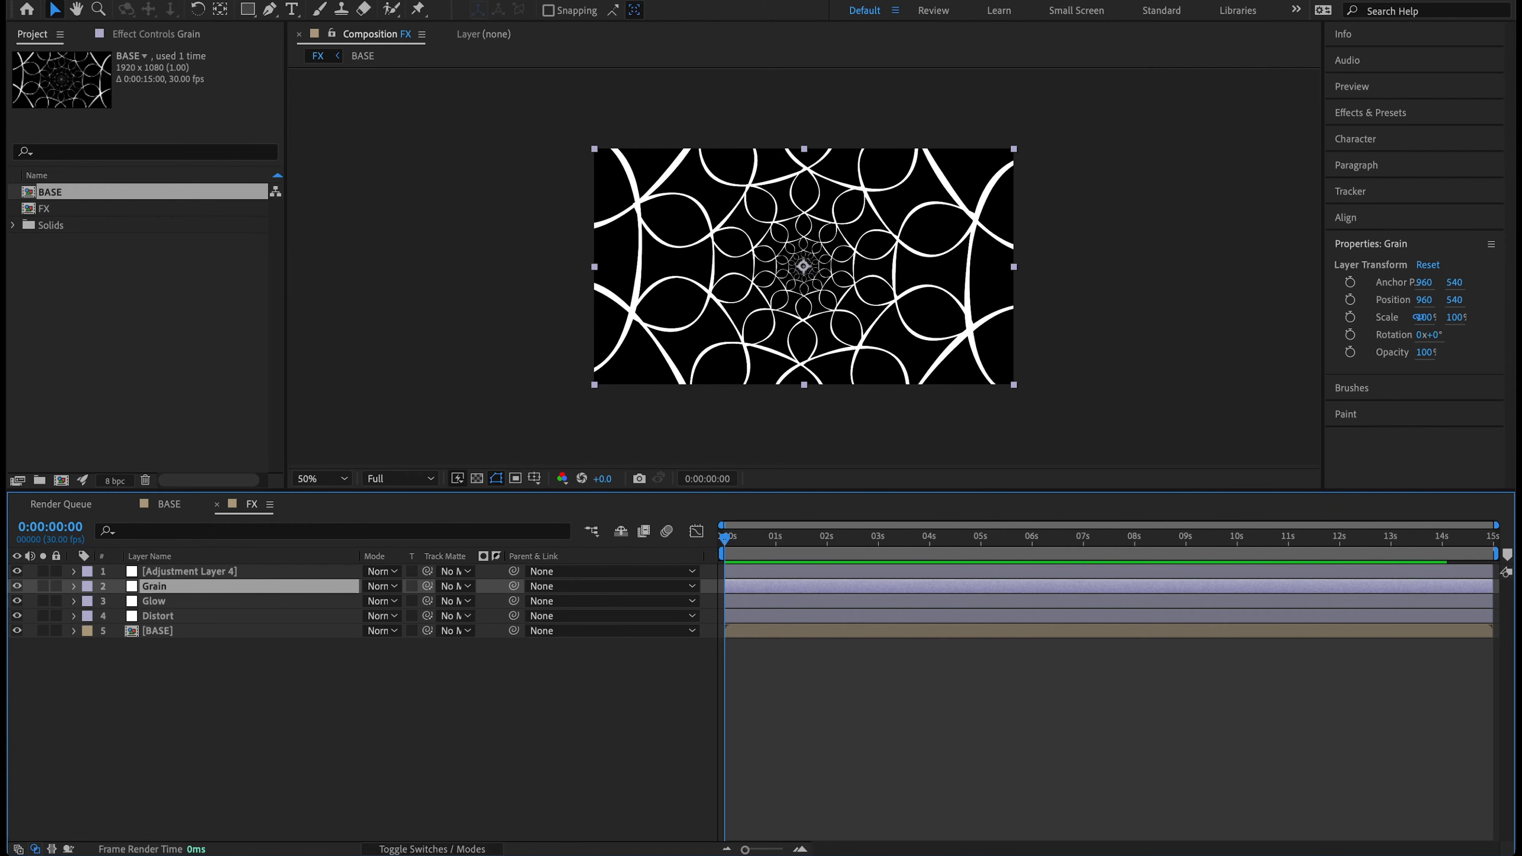
left_click(188, 573)
key("Return")
type("PO")
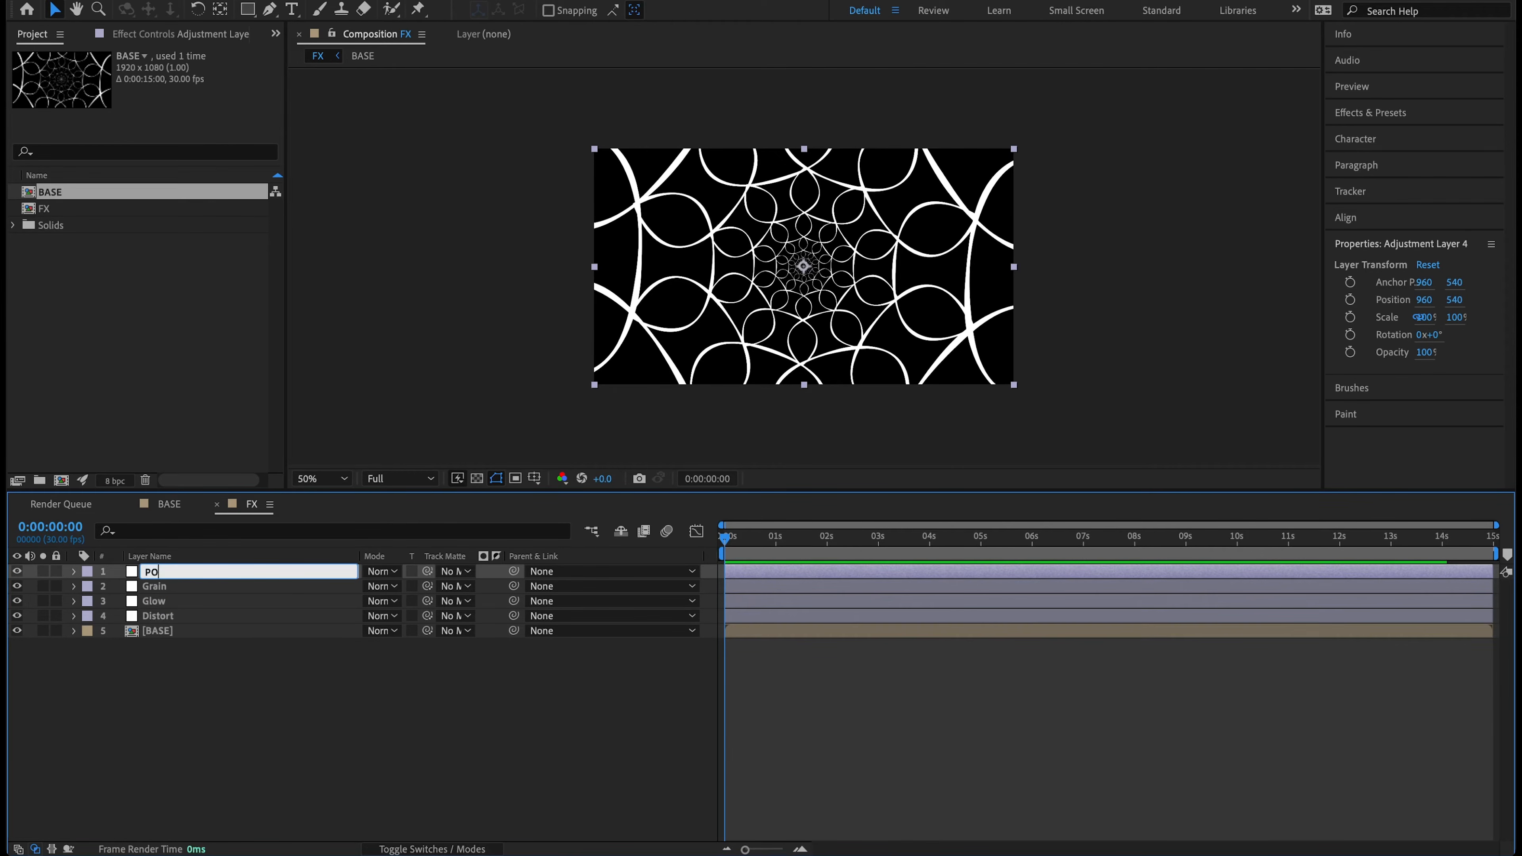
key("Return")
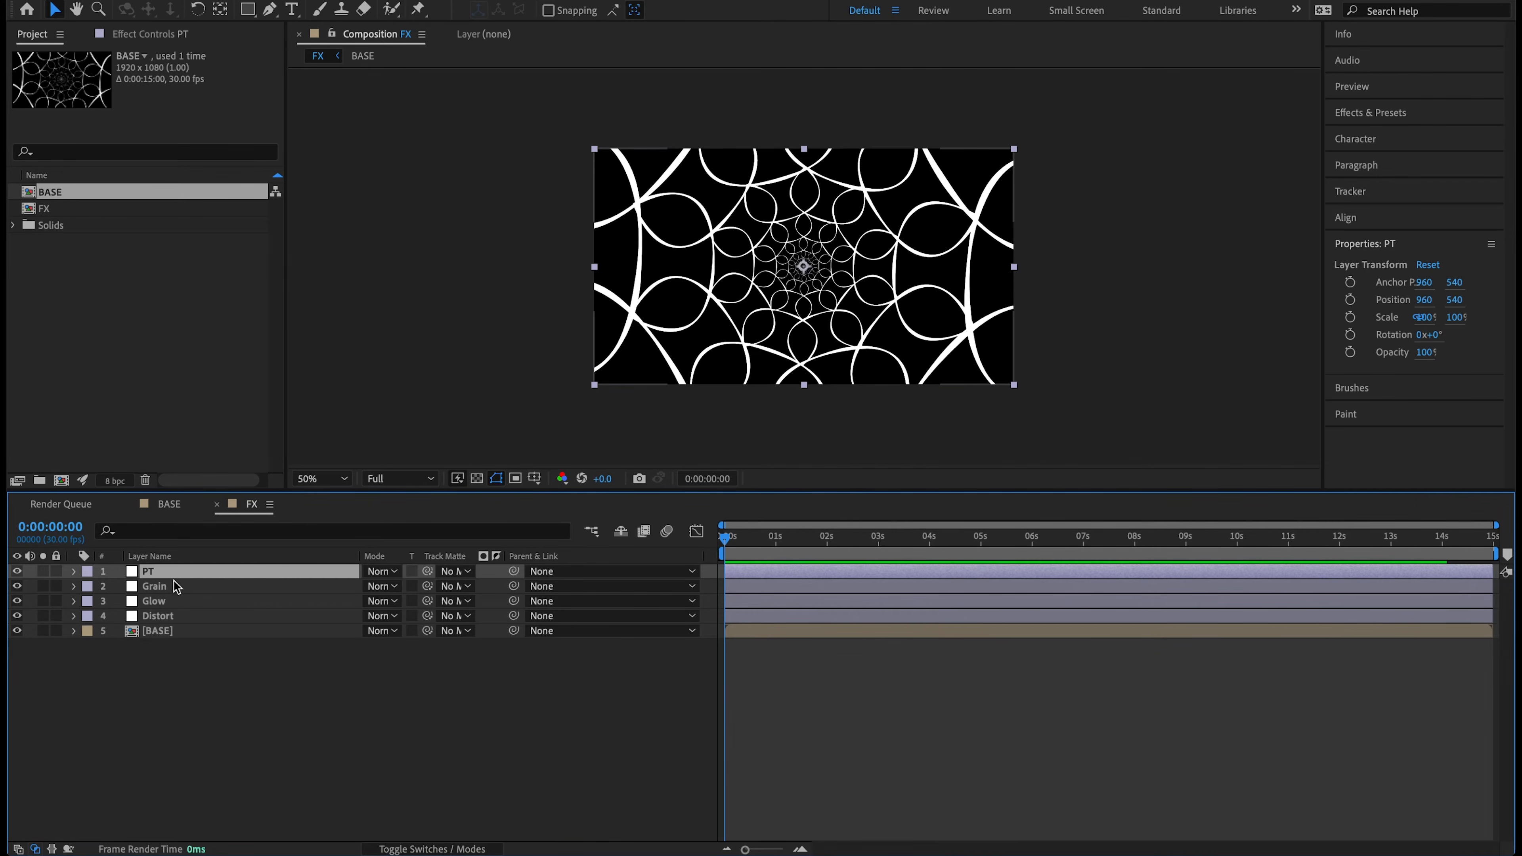
Apply the CC Radial Fast Blur effect to the Distort adjustment layer
left_click_drag(157, 615, 158, 575)
key("ctrl+z")
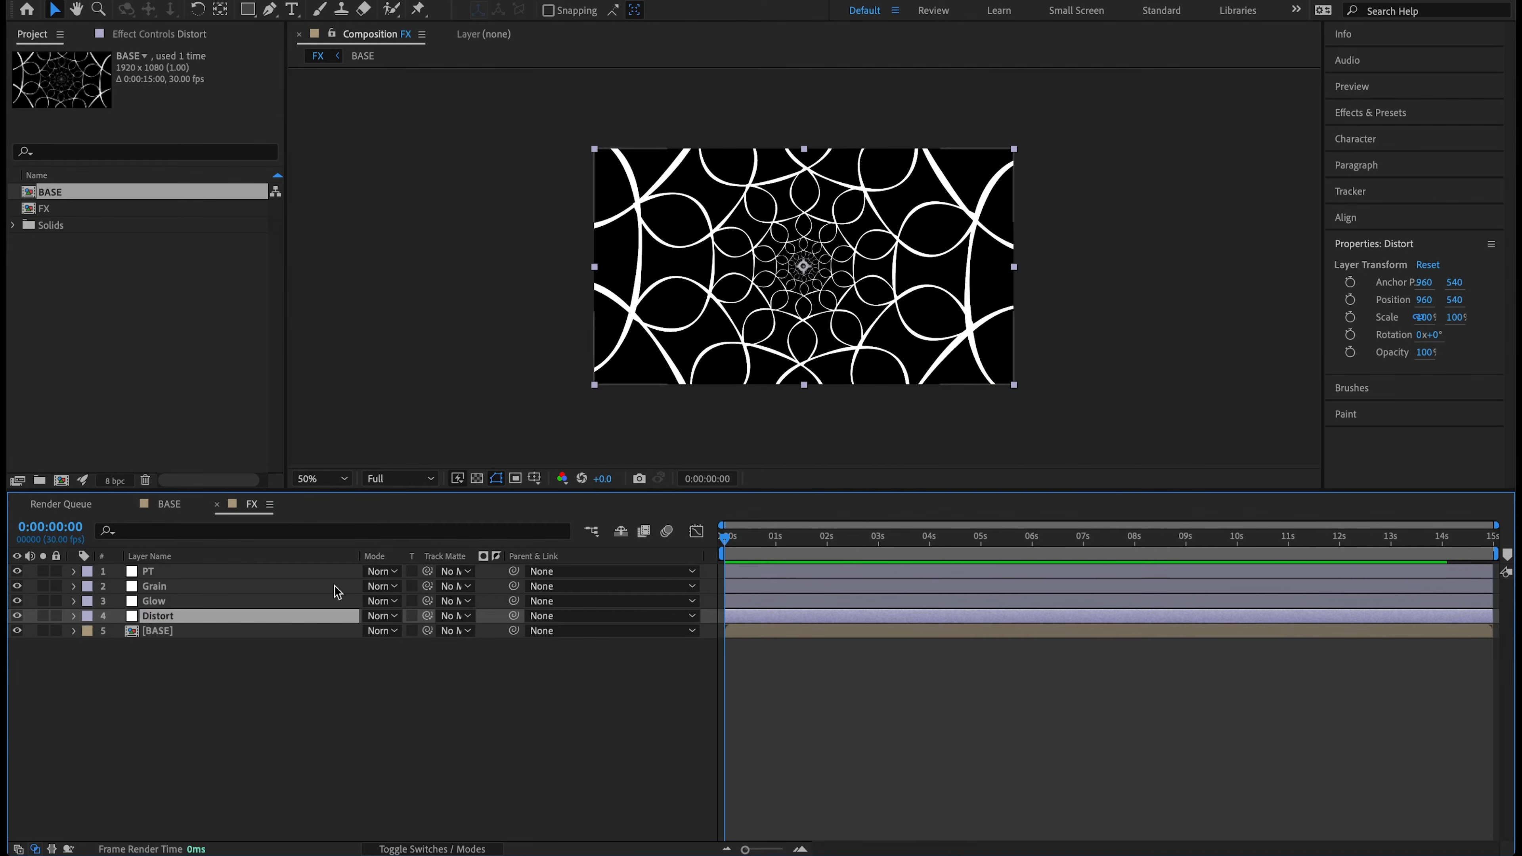
left_click(1376, 113)
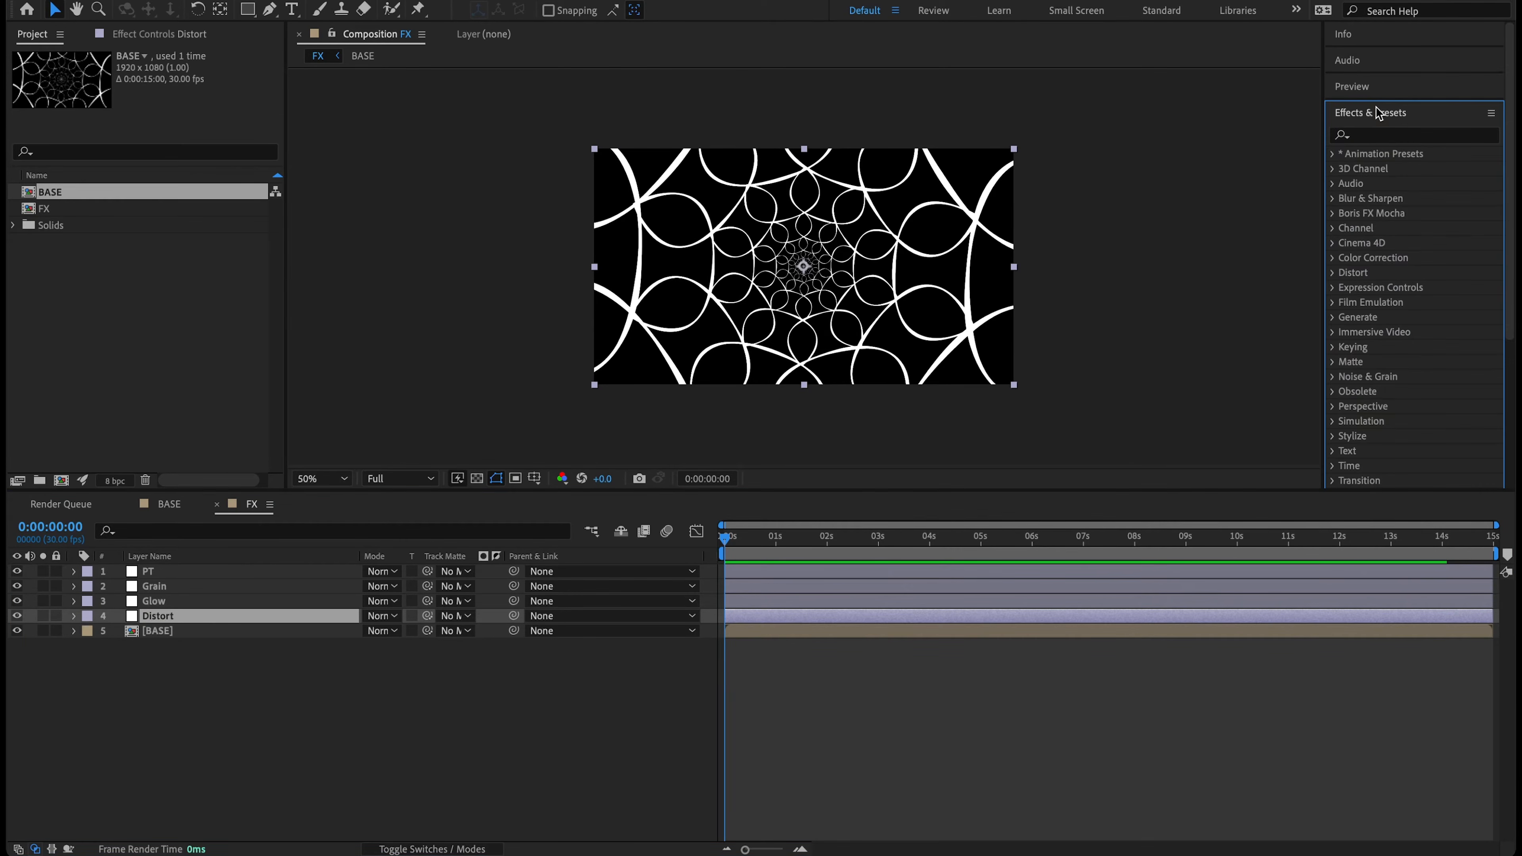
left_click(1377, 137)
type("cc")
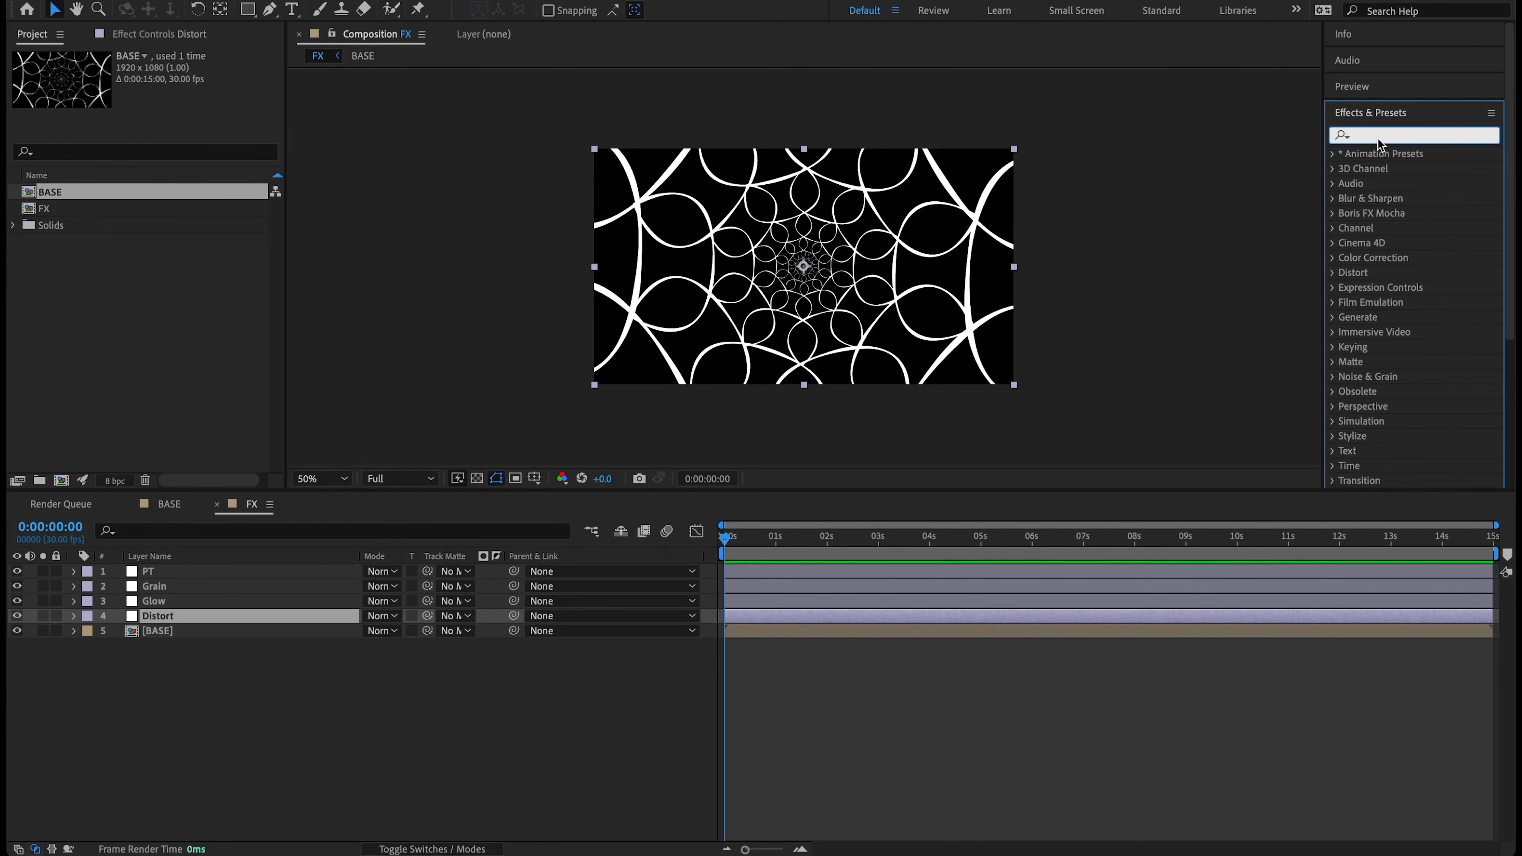
type(" Radial")
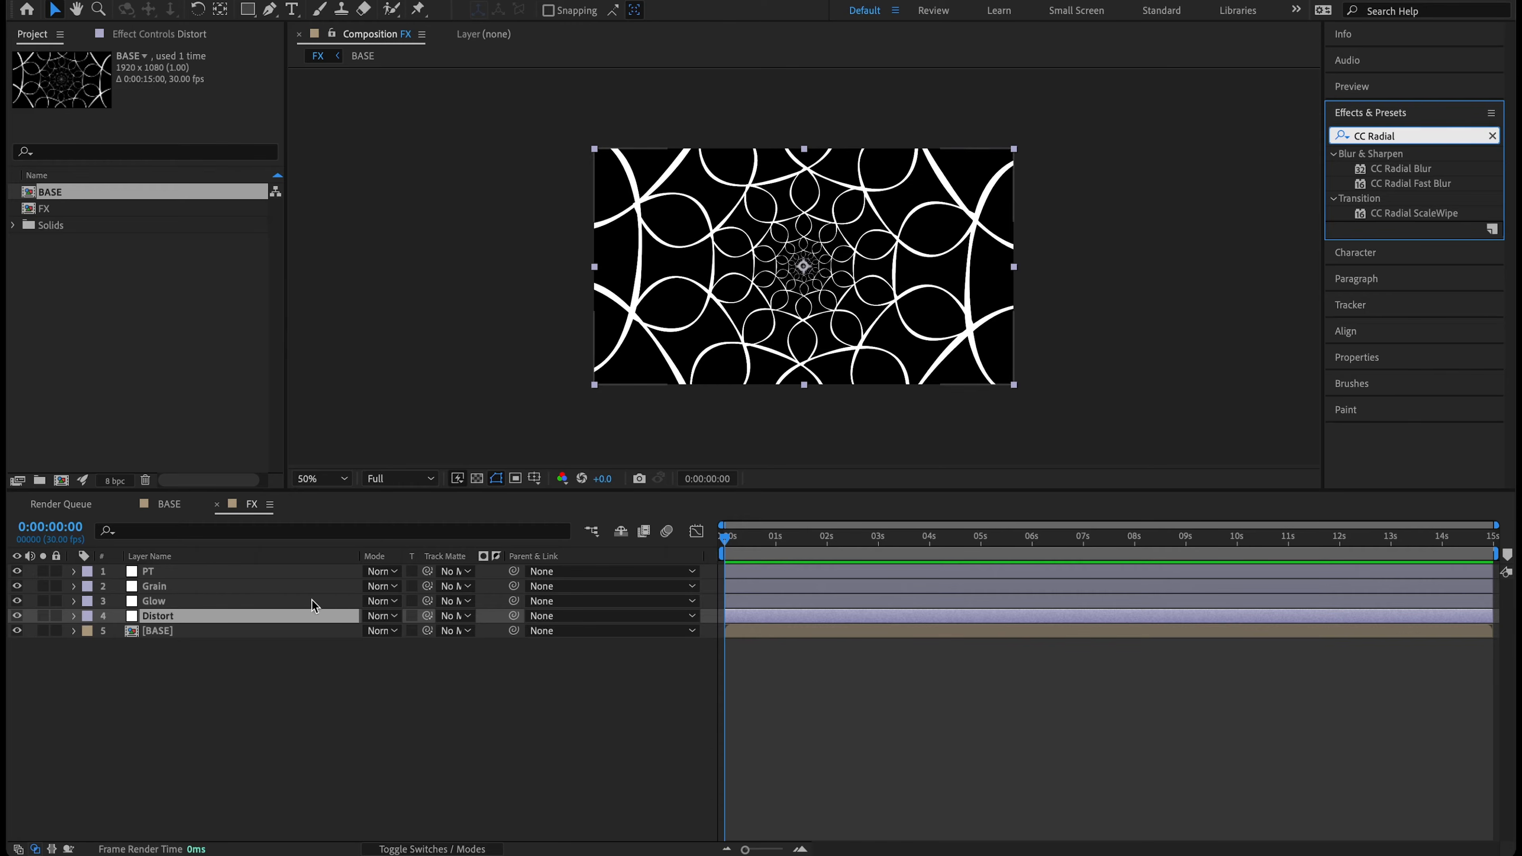
double_click(1408, 184)
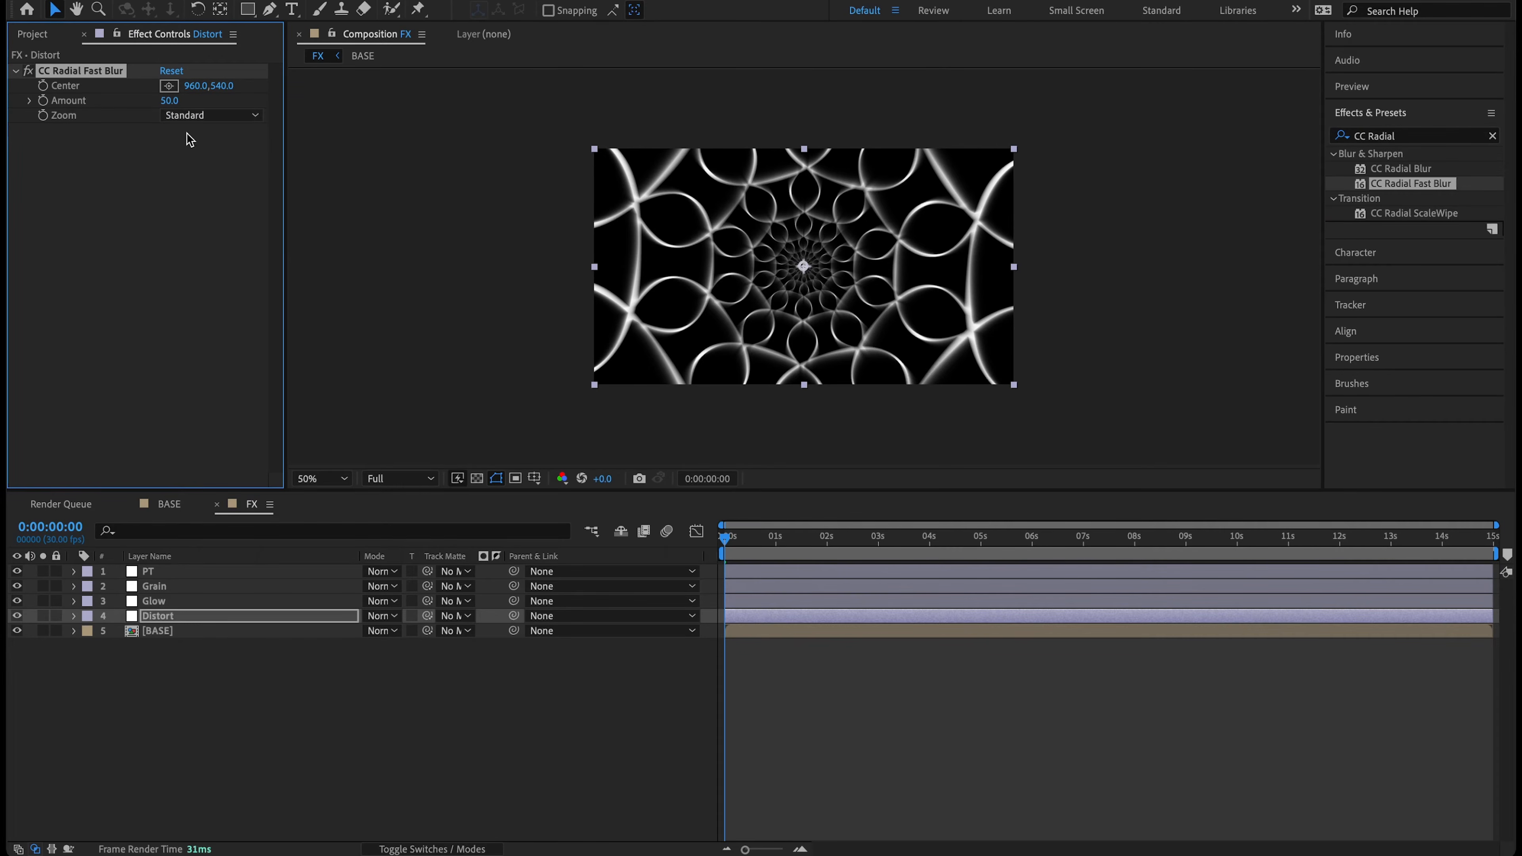
Set the CC Radial Fast Blur amount on the Distort layer to 100
left_click(171, 103)
type("100")
key("Return")
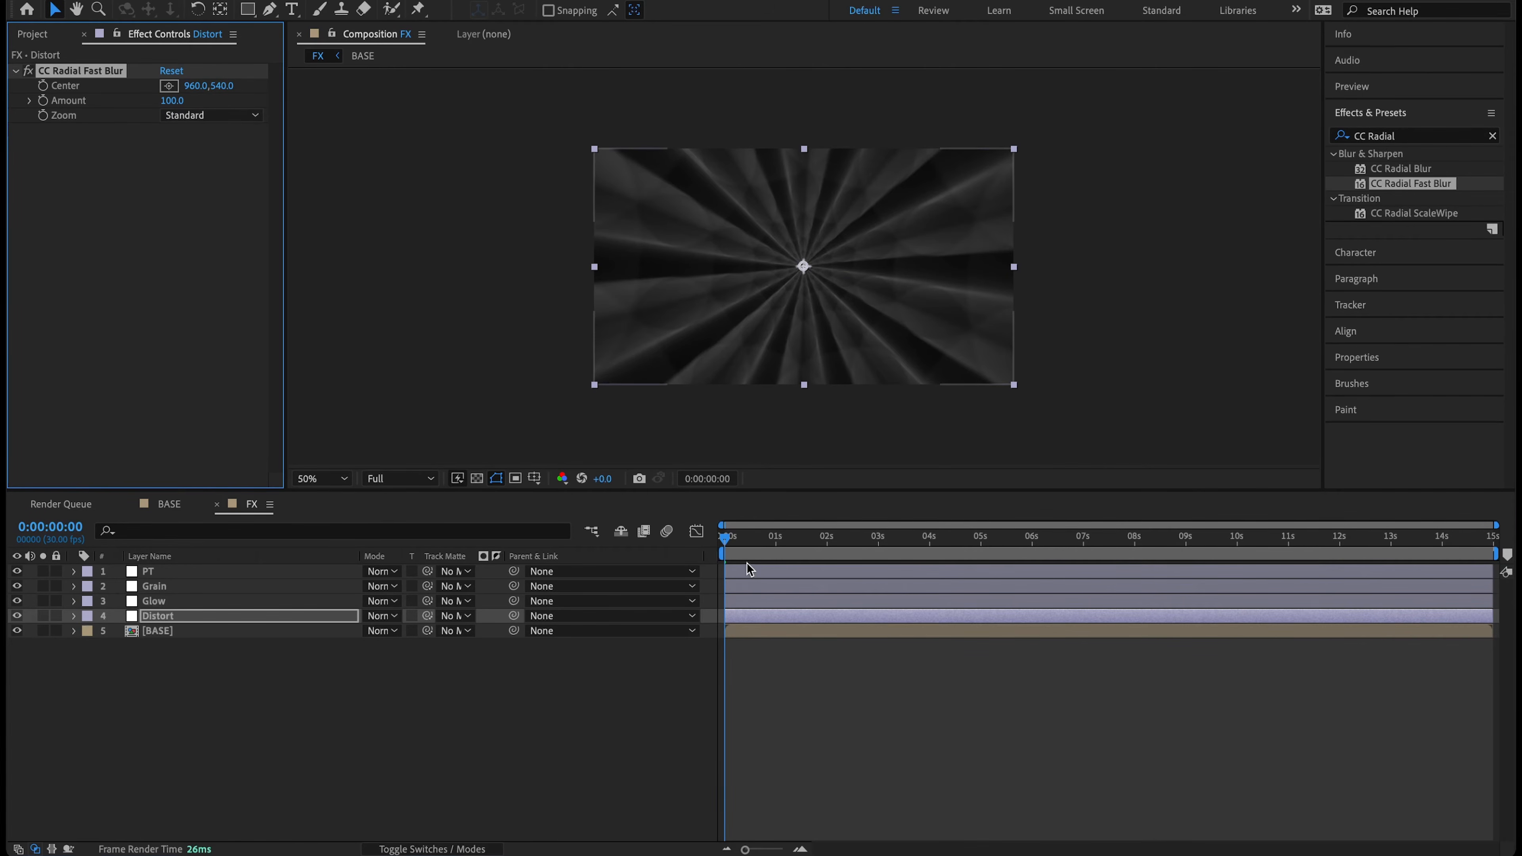
Preview the radially blurred animation and park the current time at 0:00:00:24
left_click_drag(725, 538, 820, 552)
key("space")
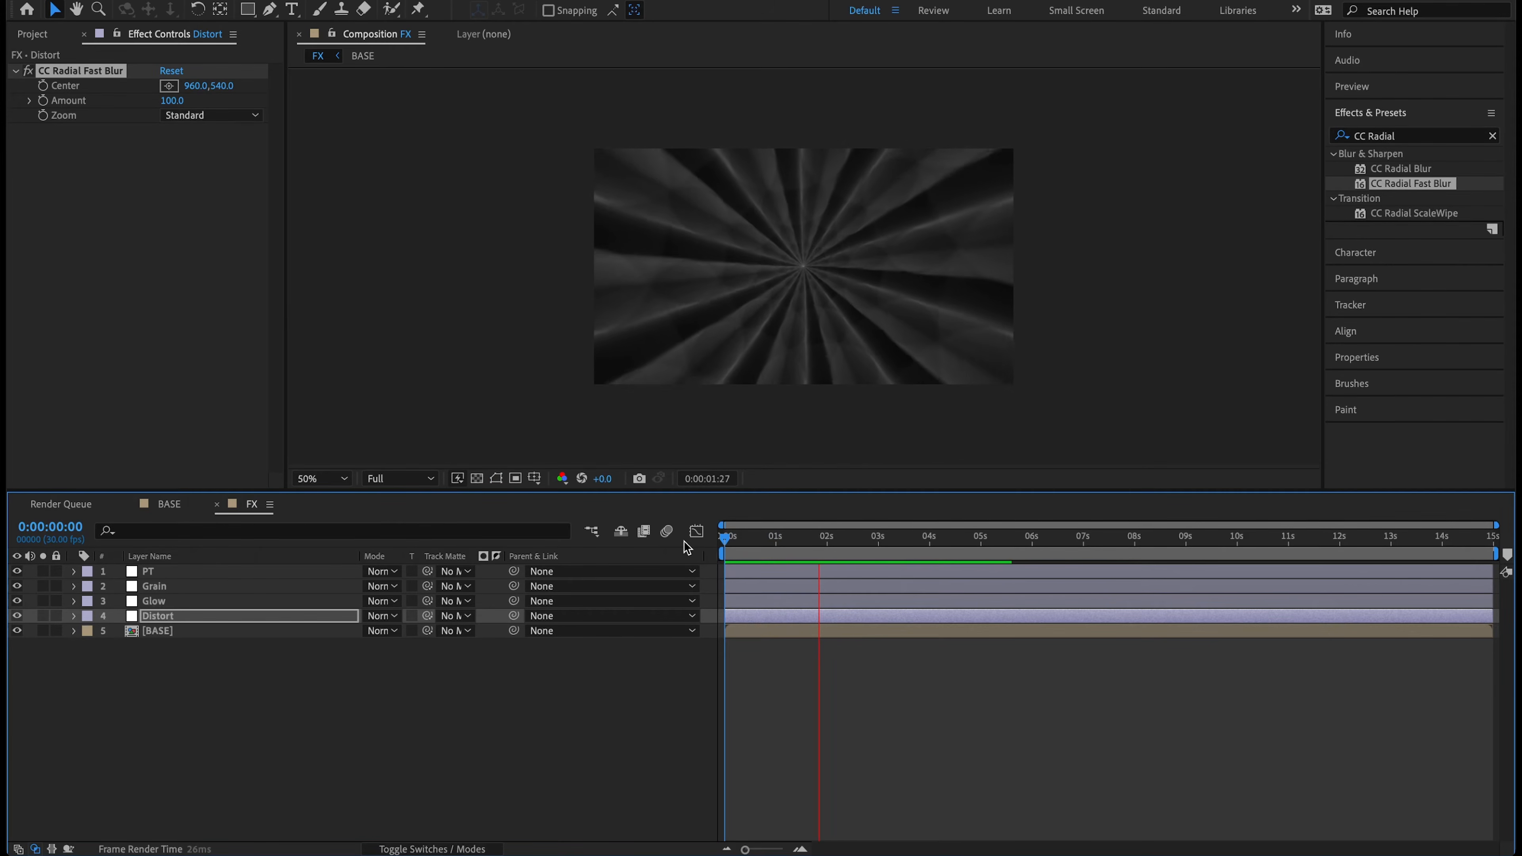
key("space")
left_click(753, 540)
left_click(766, 540)
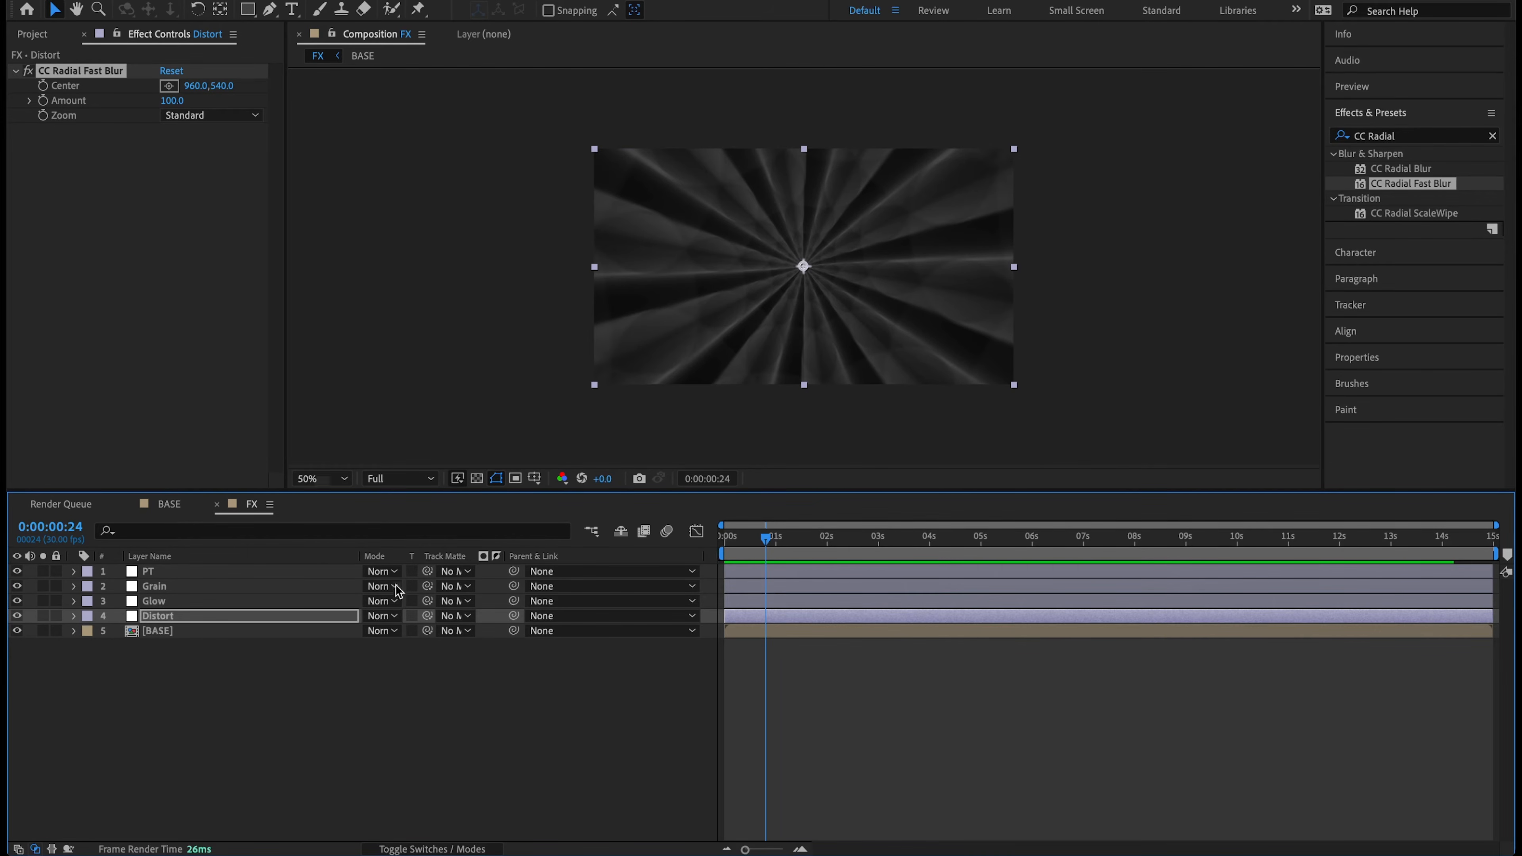
Return to the start of the composition and apply the Fill effect to the Distort adjustment layer
left_click_drag(765, 539, 624, 545)
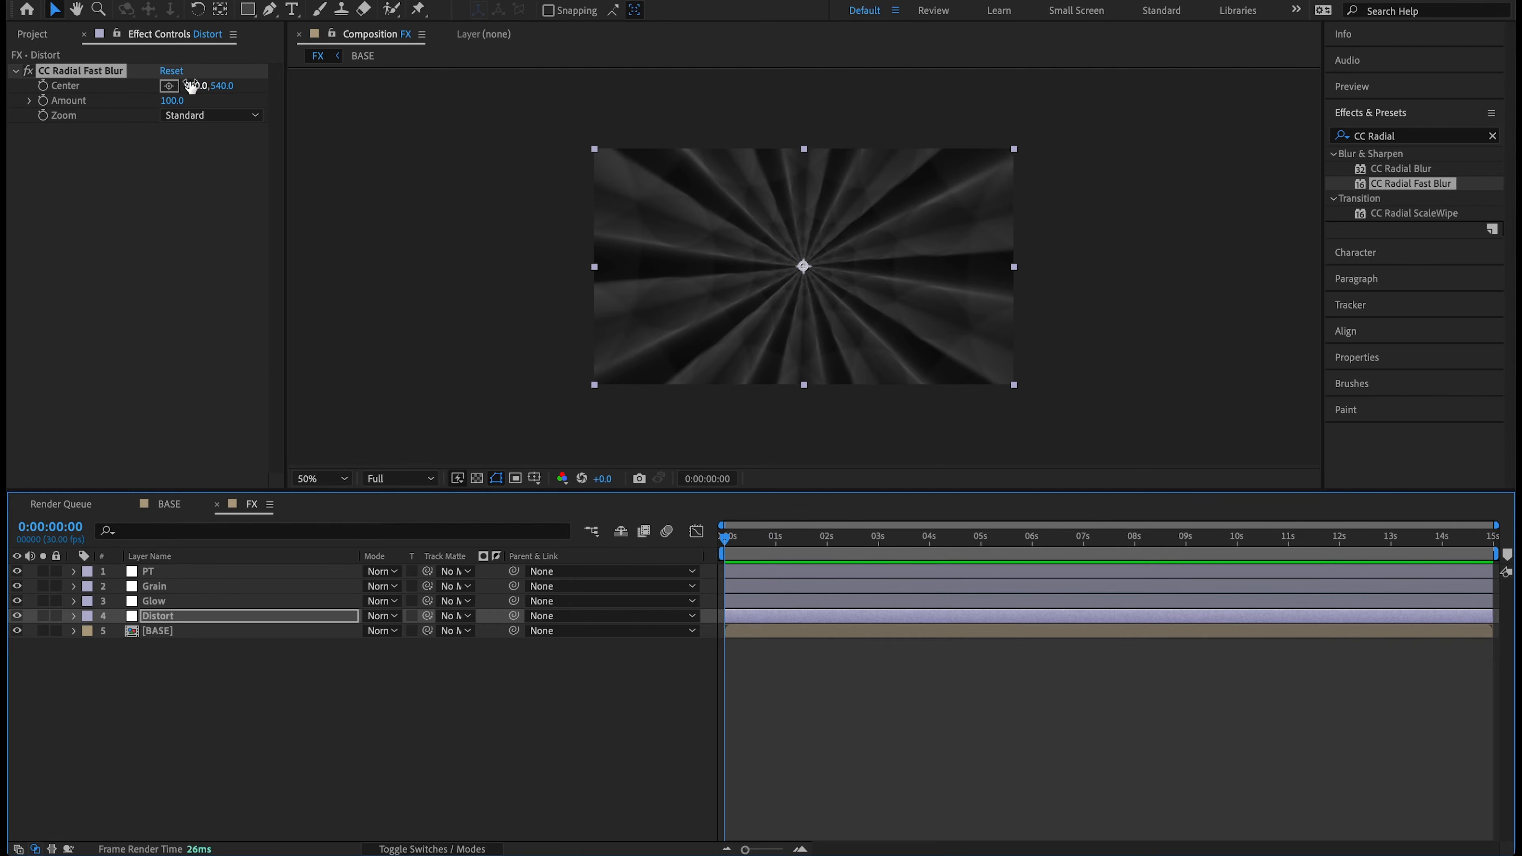
left_click(1412, 138)
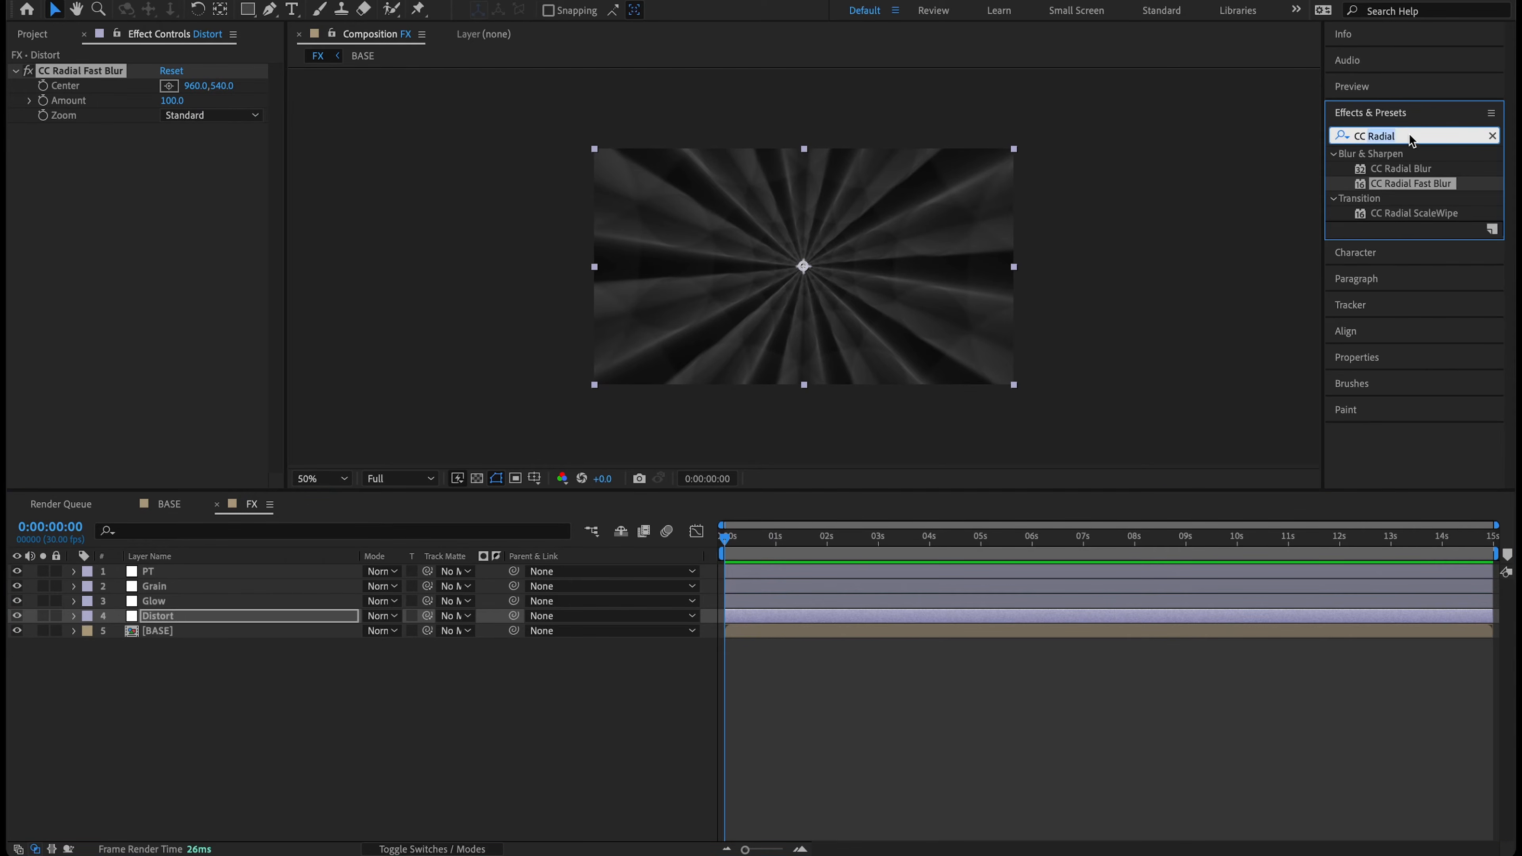
triple_click(1409, 135)
type("Fill")
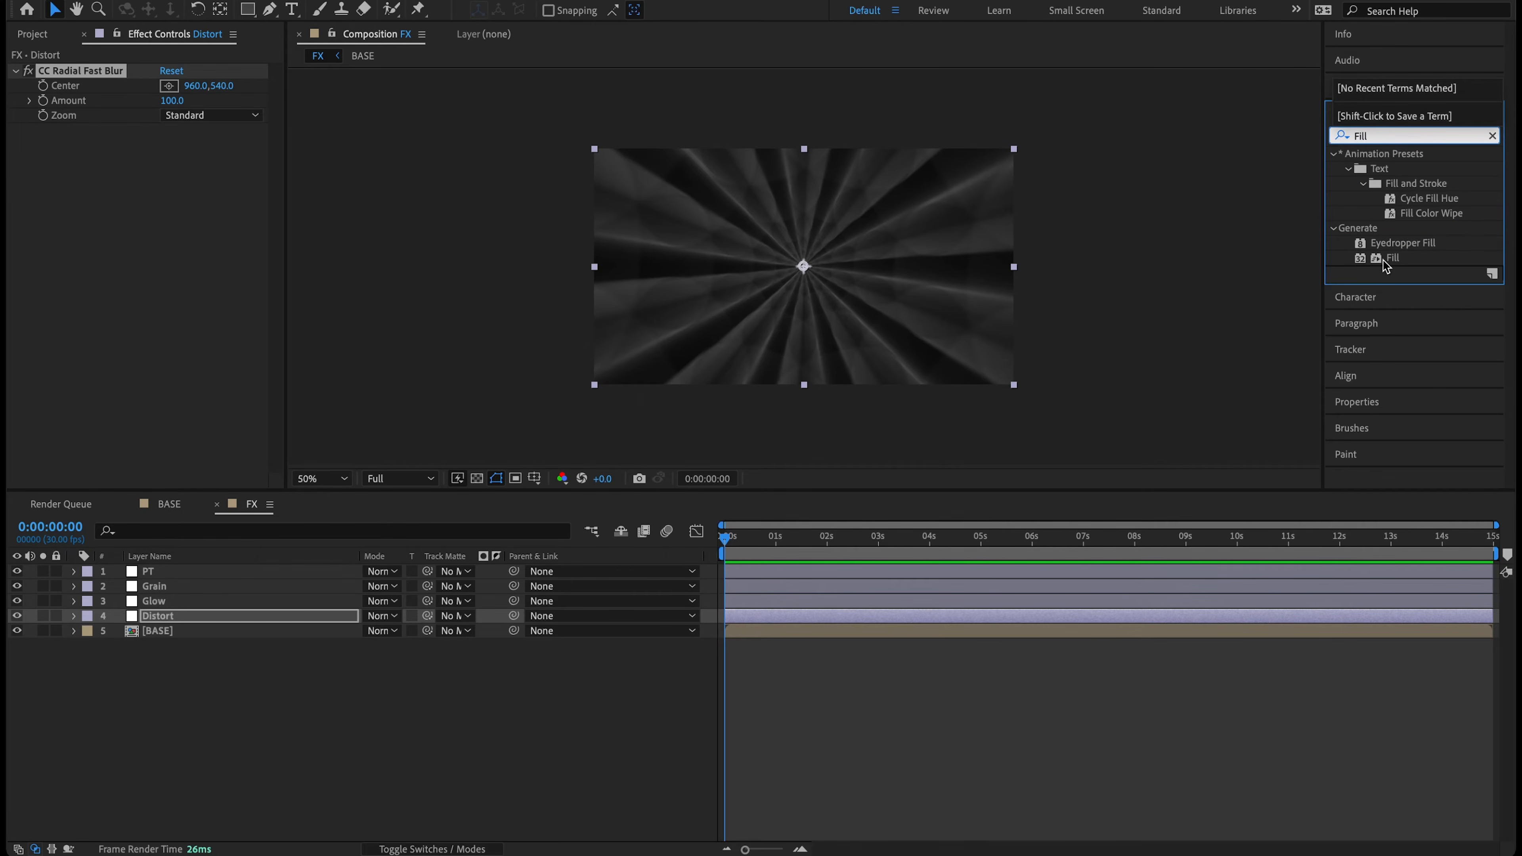
double_click(1384, 258)
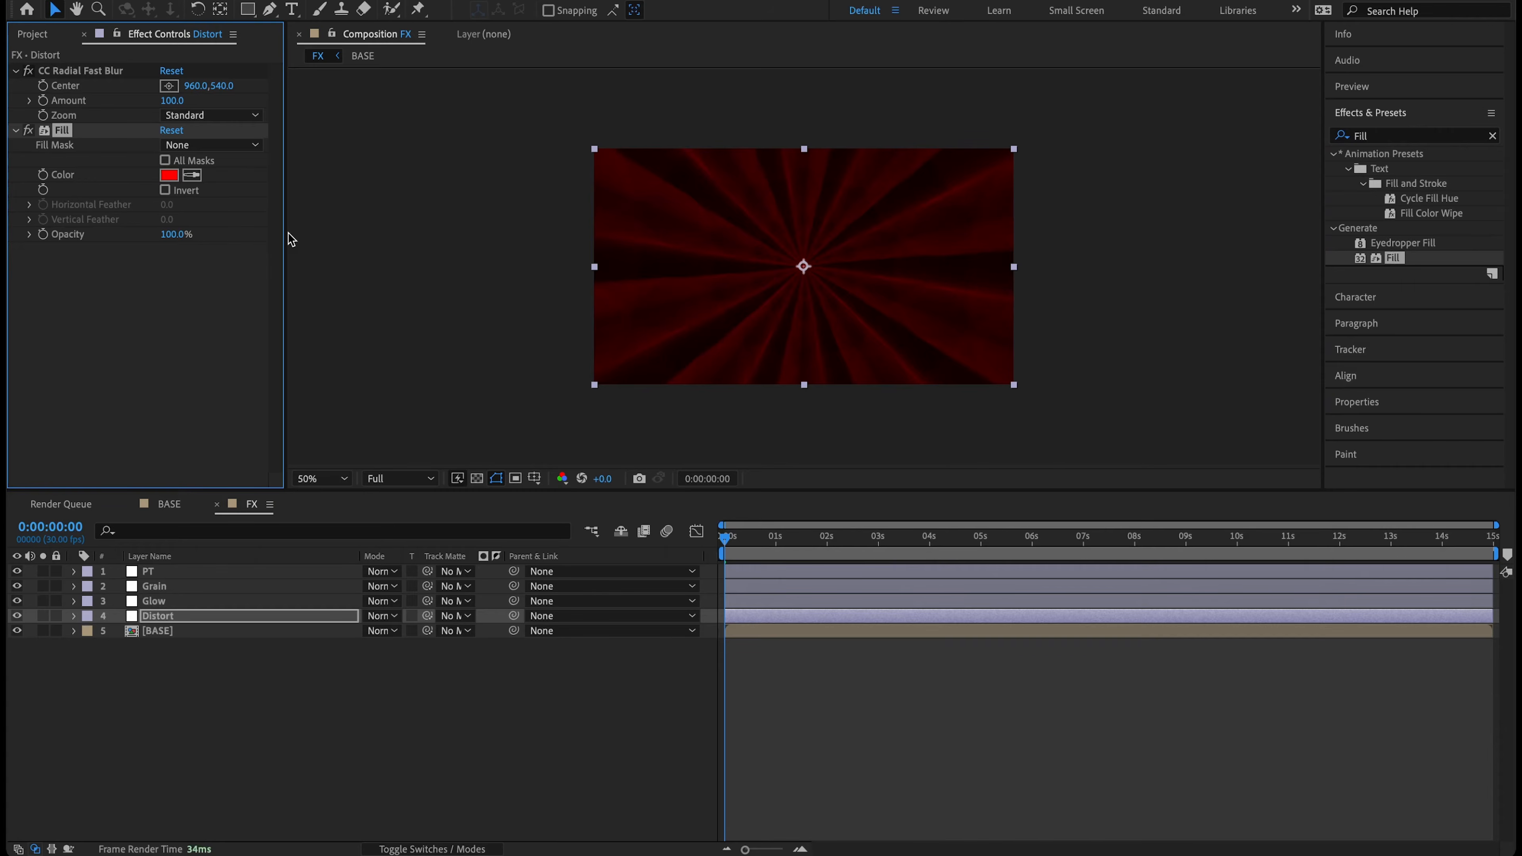
Set the Fill color on the Distort layer to hex 0009FF
left_click(169, 175)
left_click_drag(667, 394, 642, 375)
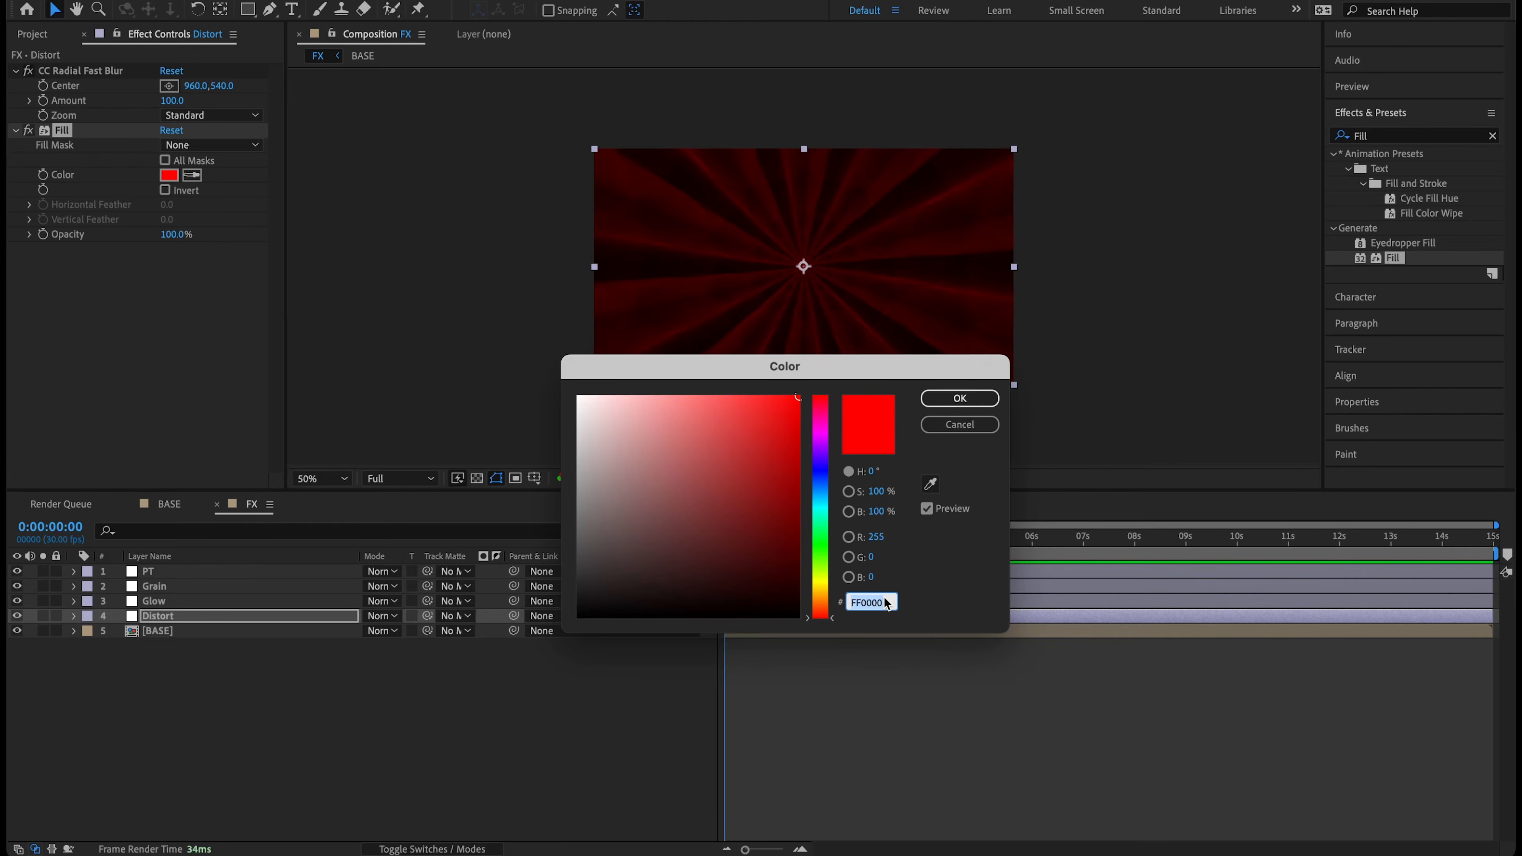
type("000")
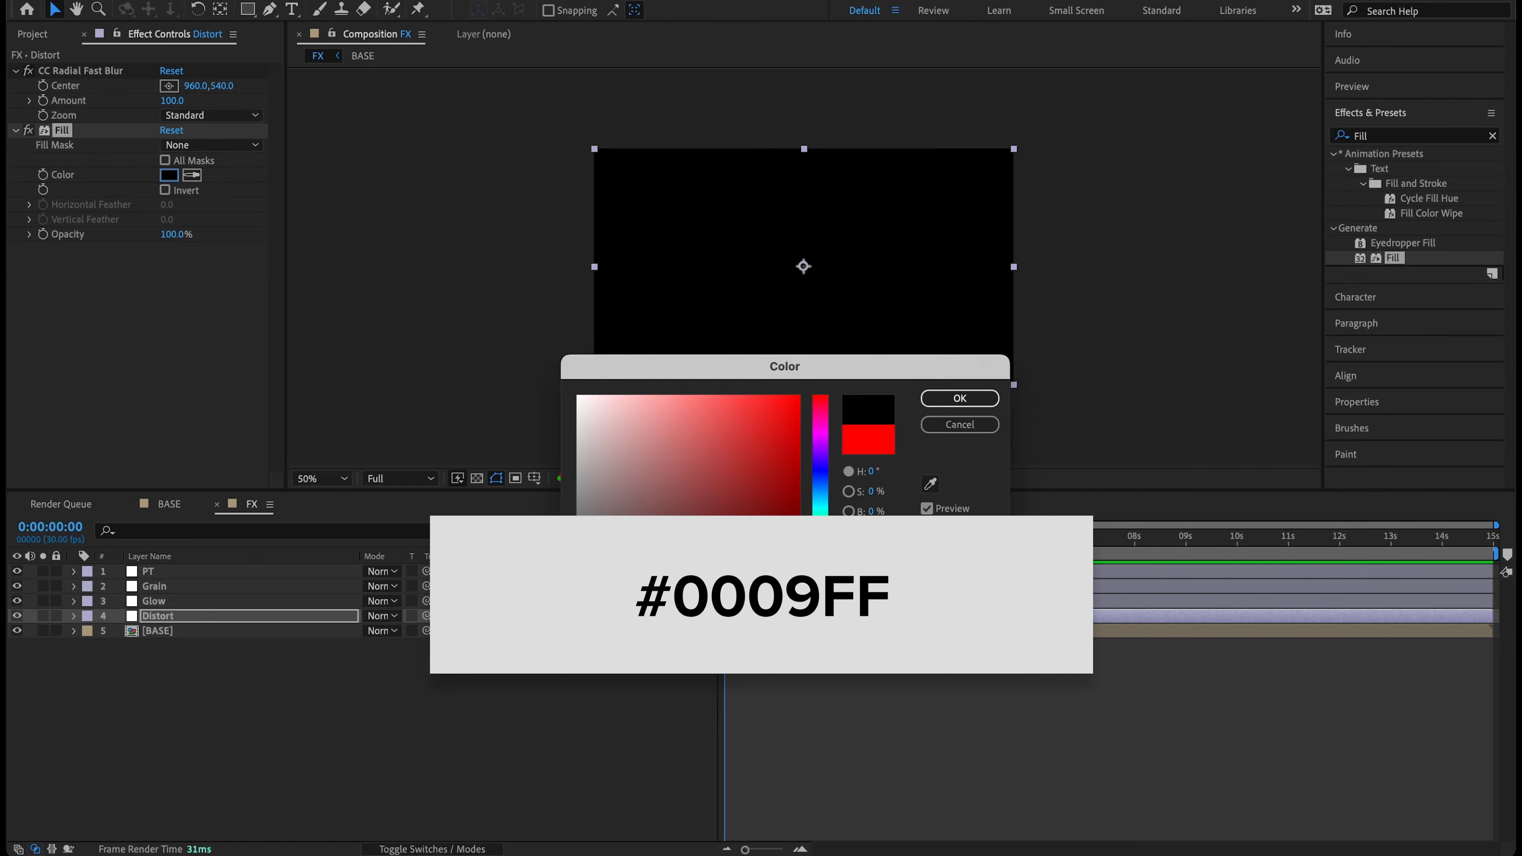
type("9FF")
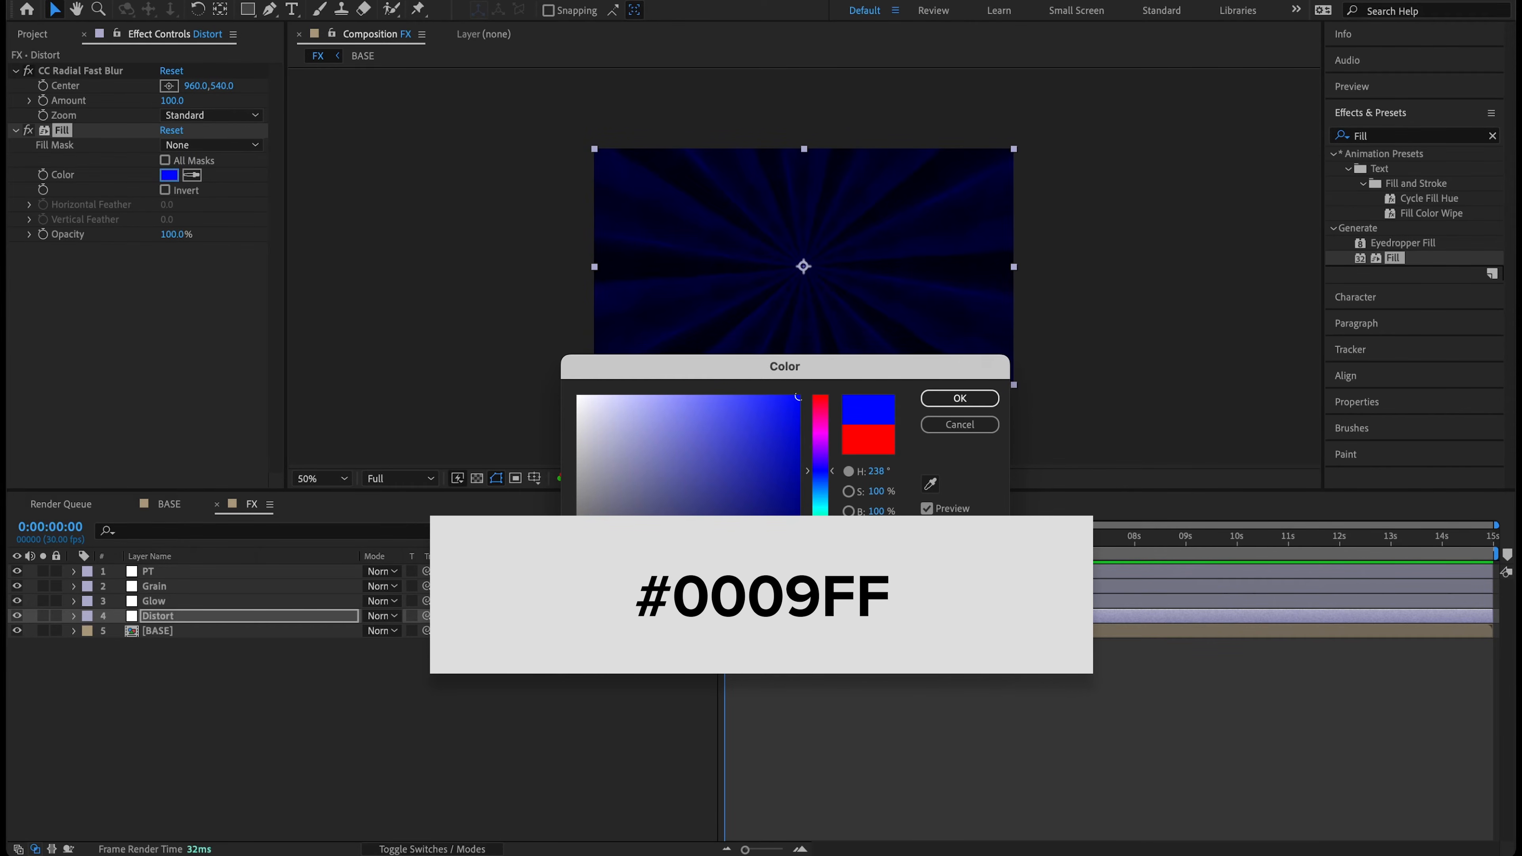
left_click(958, 399)
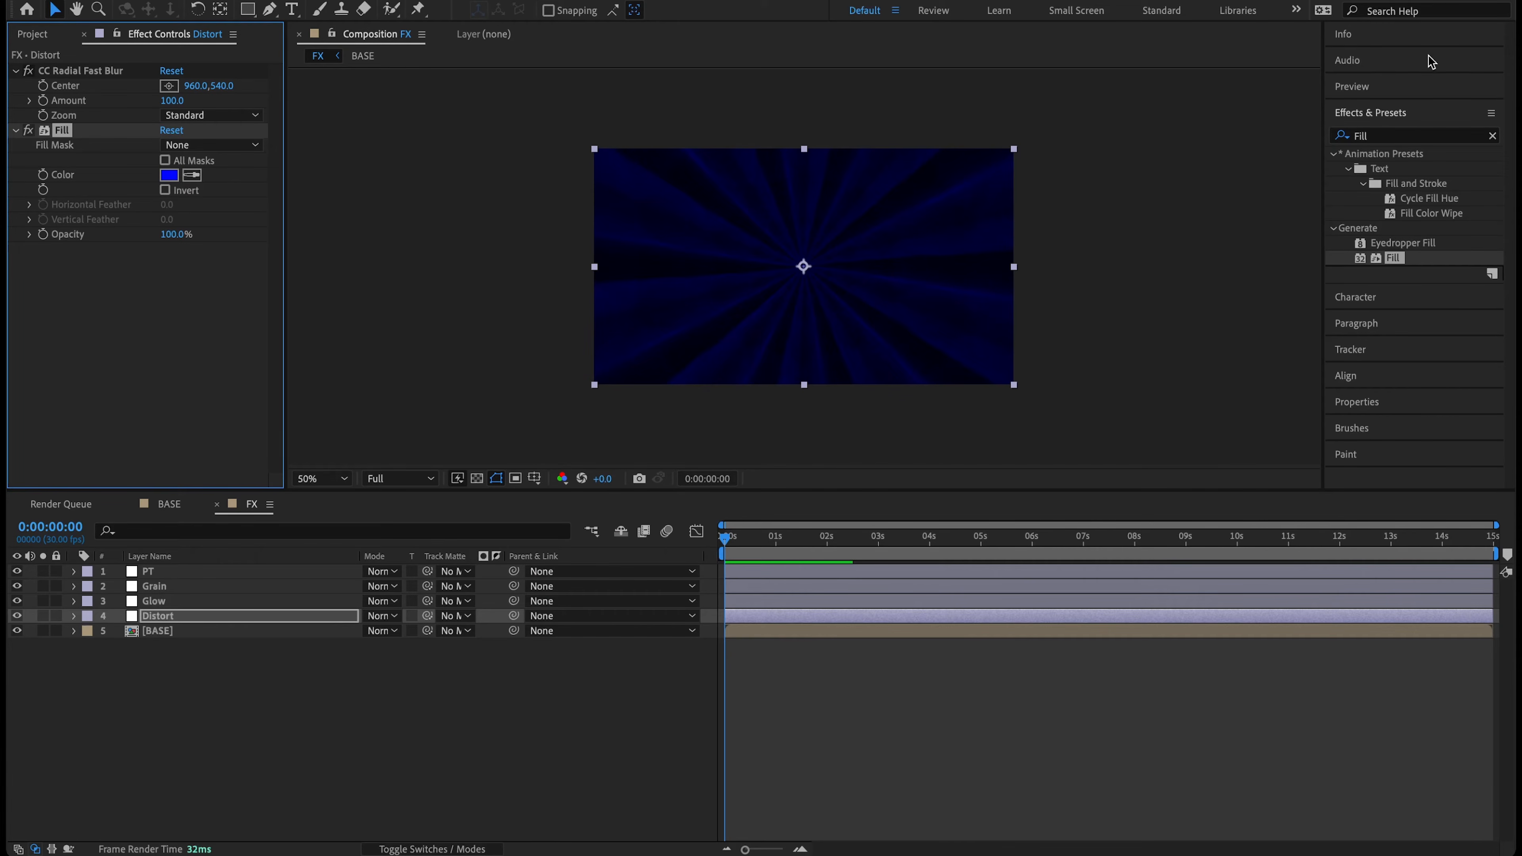
Apply the Turbulent Displace effect to the Distort adjustment layer
left_click(1371, 137)
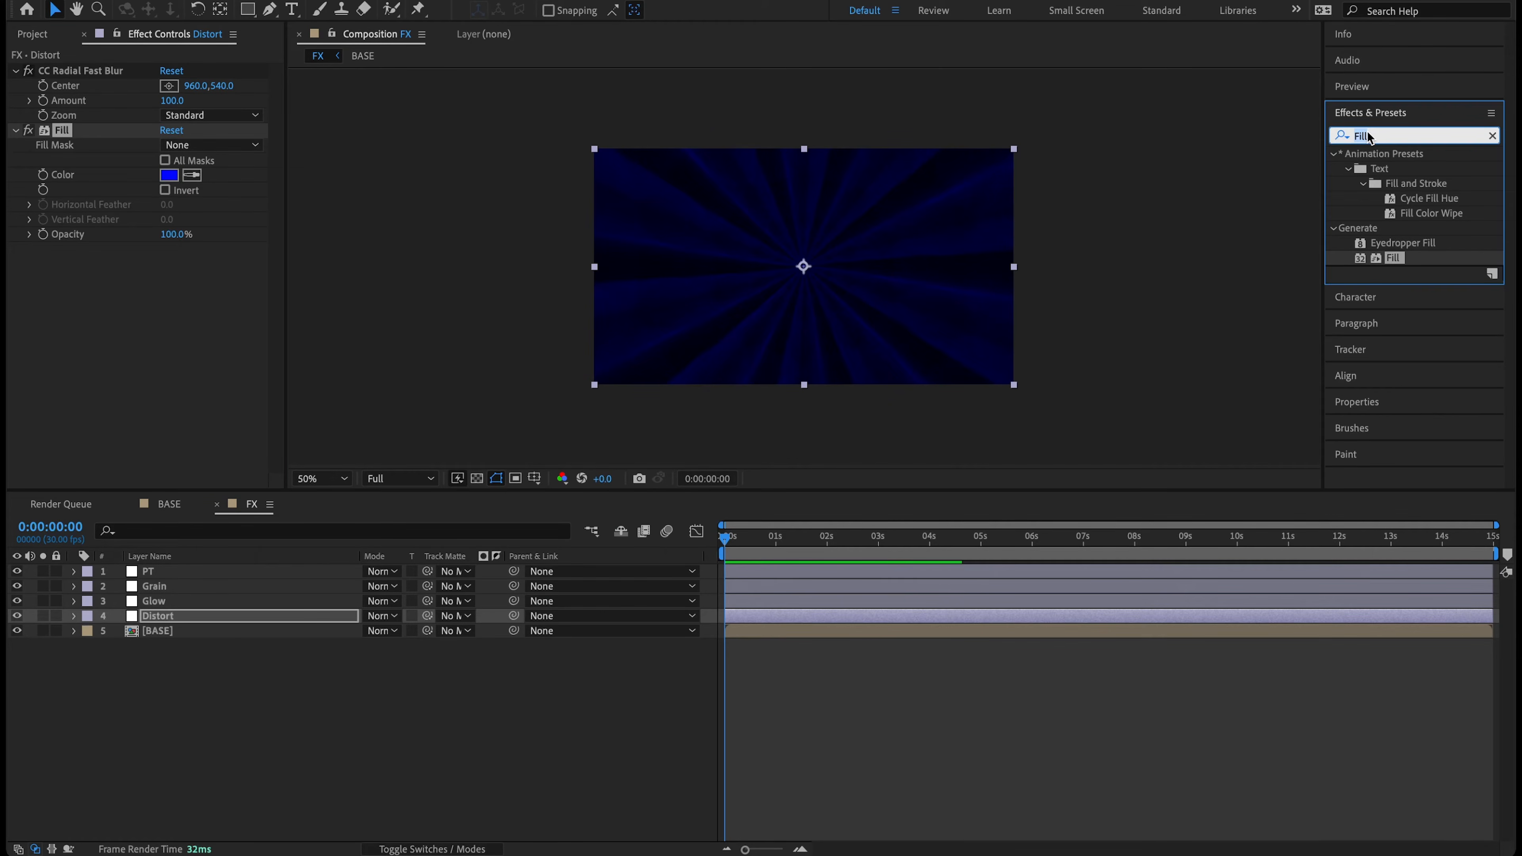
type("Turbulent Di")
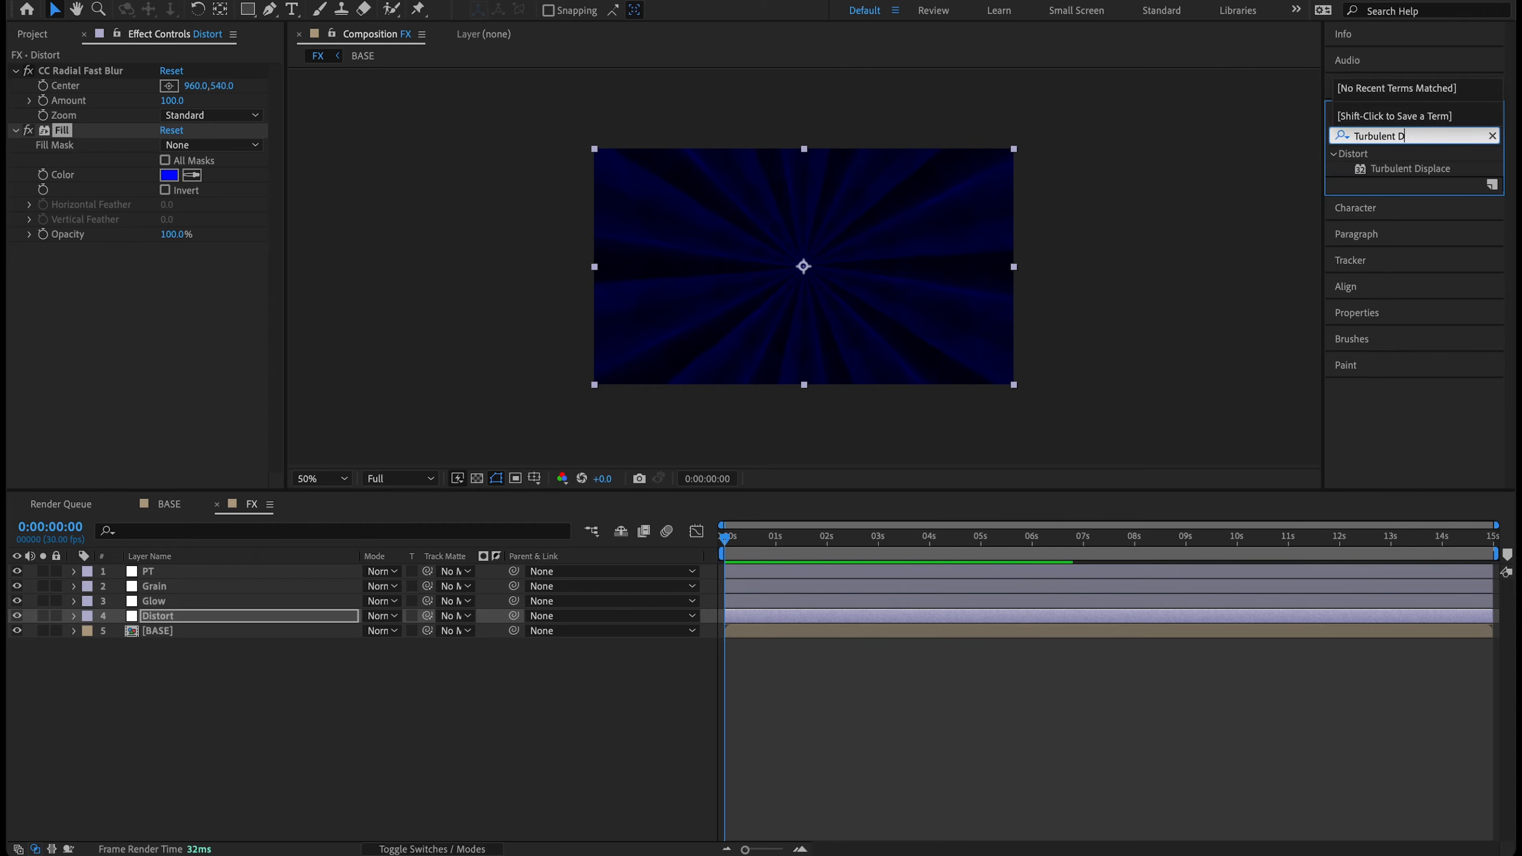
double_click(1440, 175)
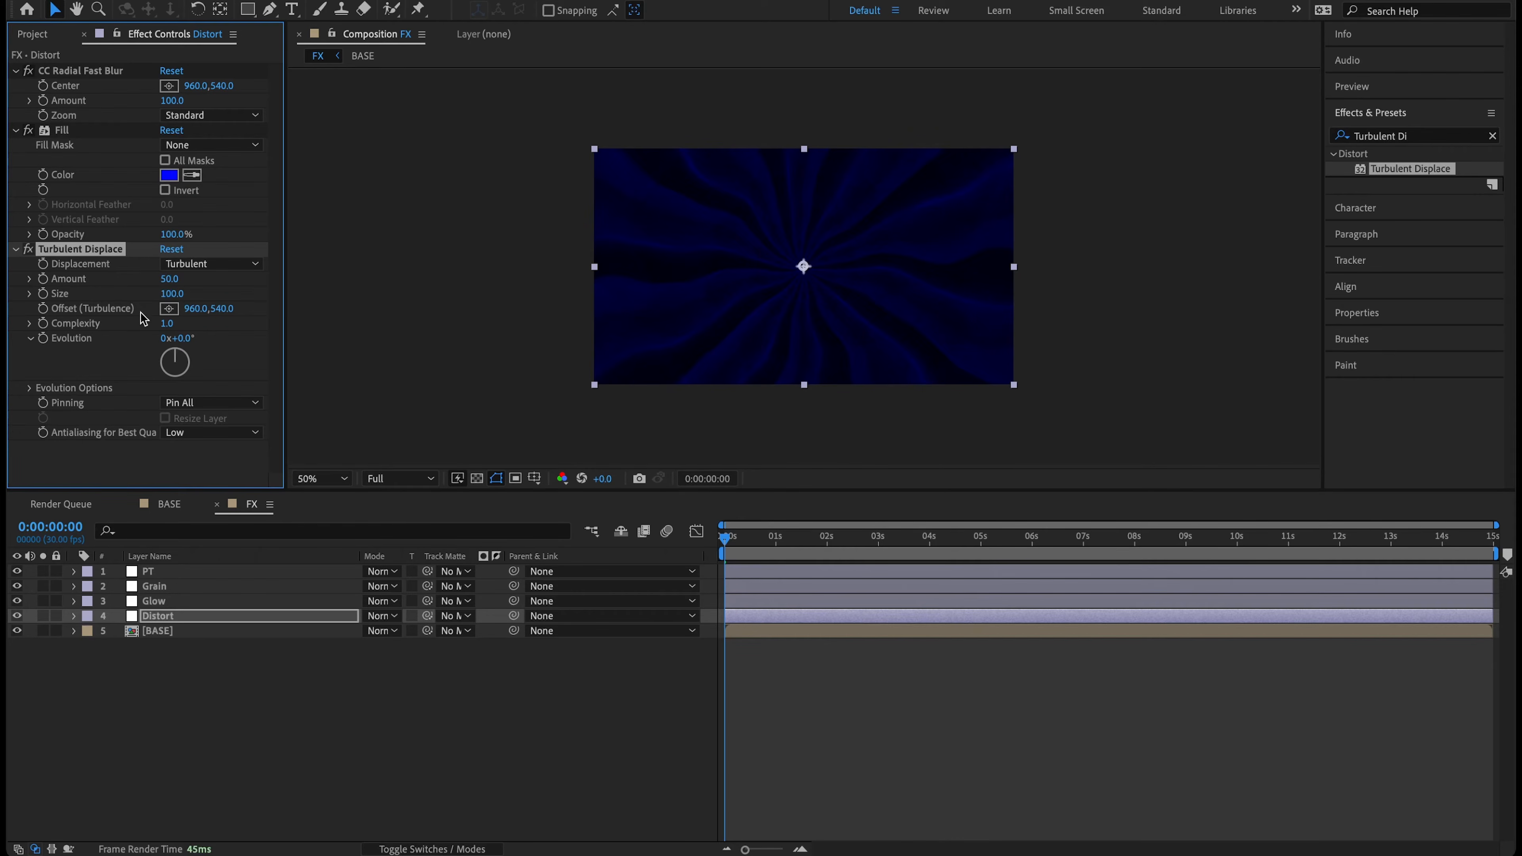
Configure Turbulent Displace on the Distort layer with Twist displacement, an amount of 10 and a size of 50
left_click(199, 266)
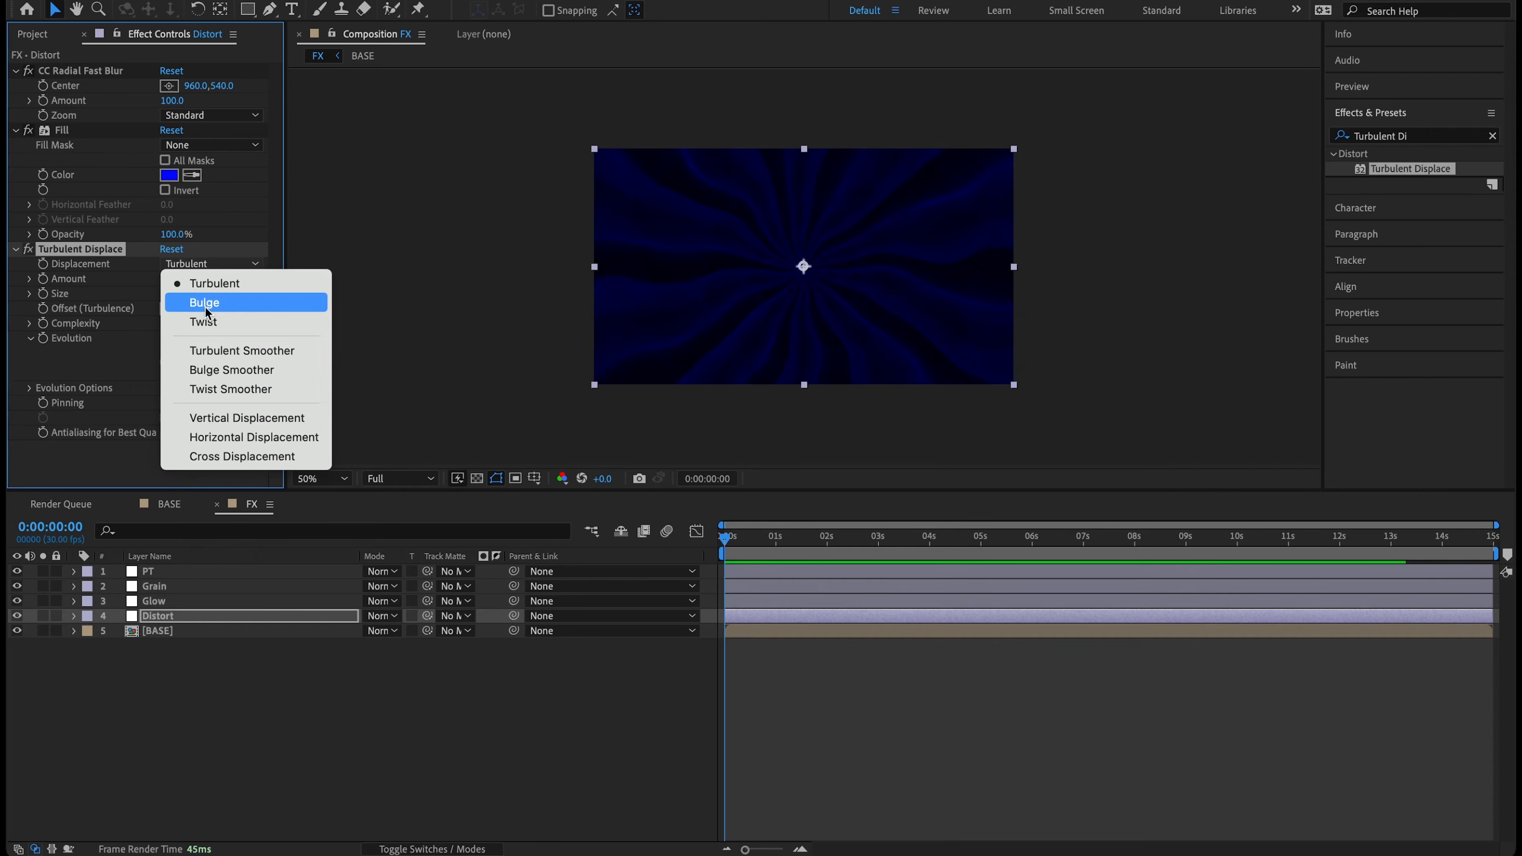
left_click(206, 324)
left_click(169, 279)
type("10")
left_click(174, 294)
type("50")
key("Return")
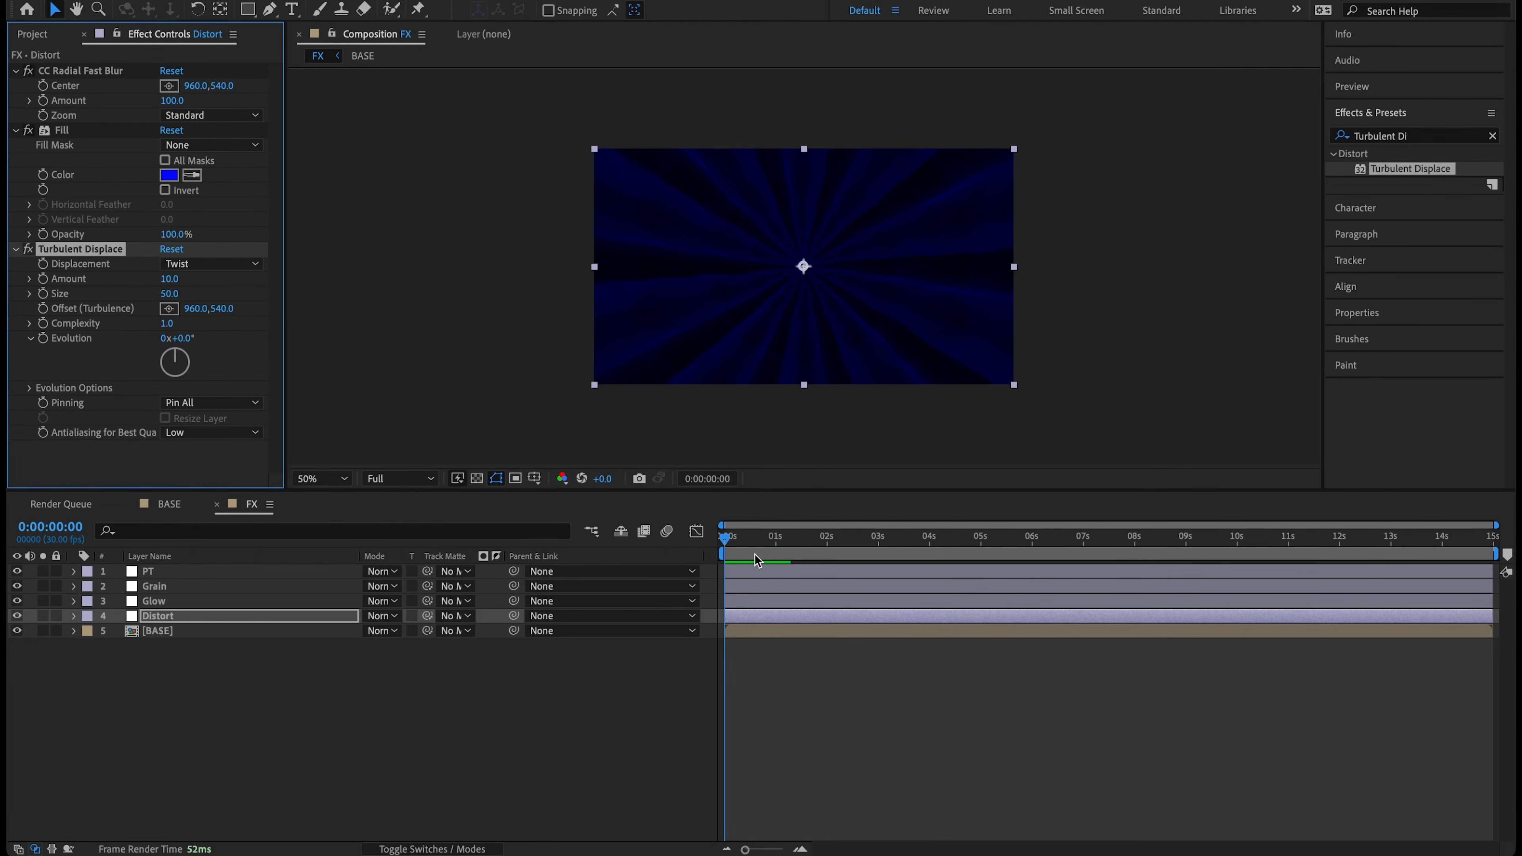
Keyframe the Turbulent Displace Evolution from 0 at the first frame to 10 revolutions at 0:00:14:29
left_click(754, 553)
left_click_drag(754, 552, 722, 551)
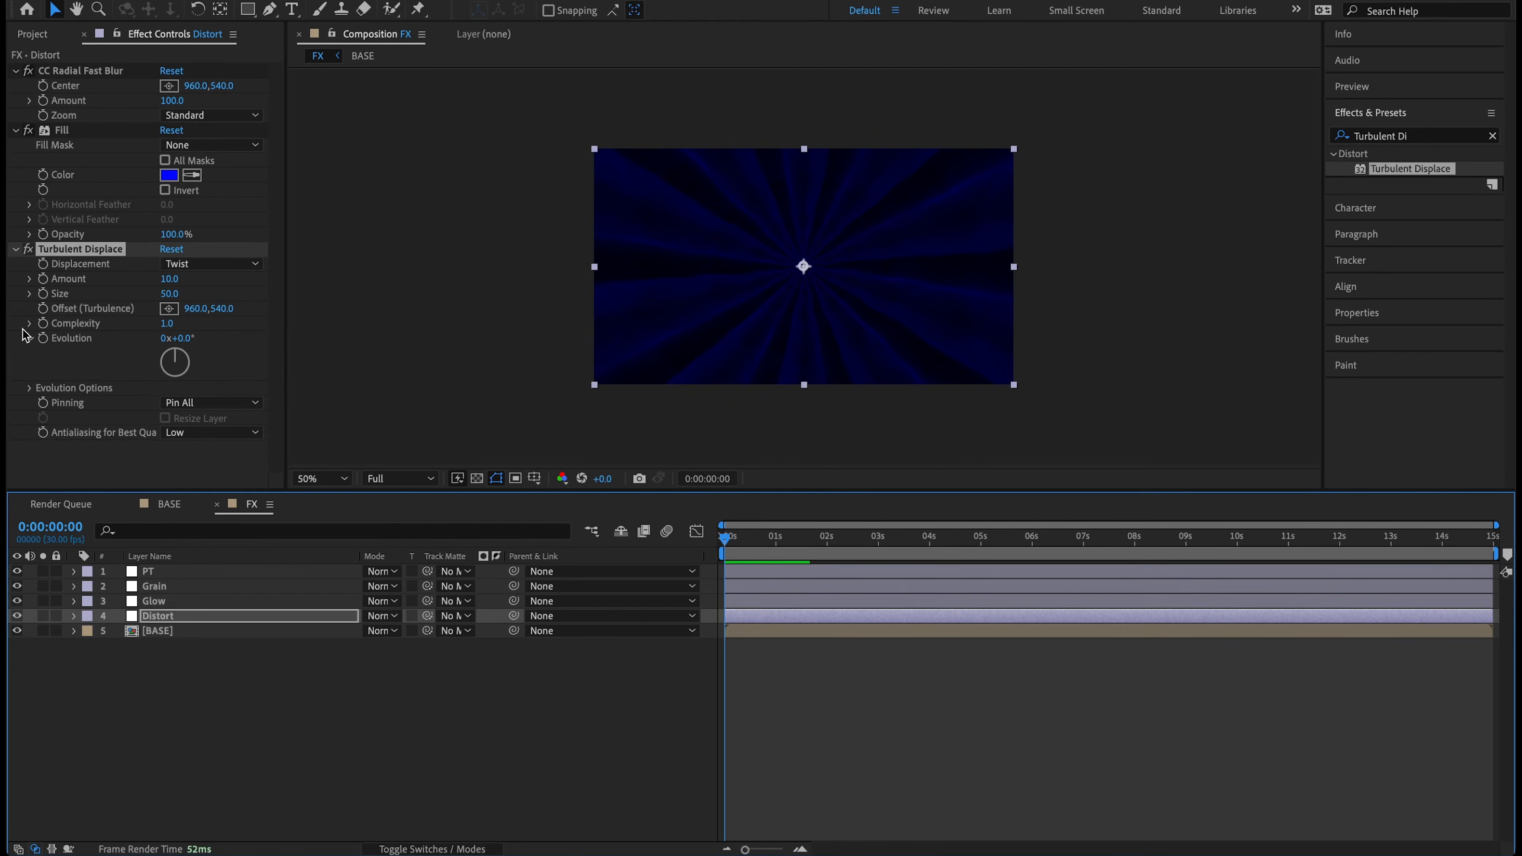
left_click(57, 339)
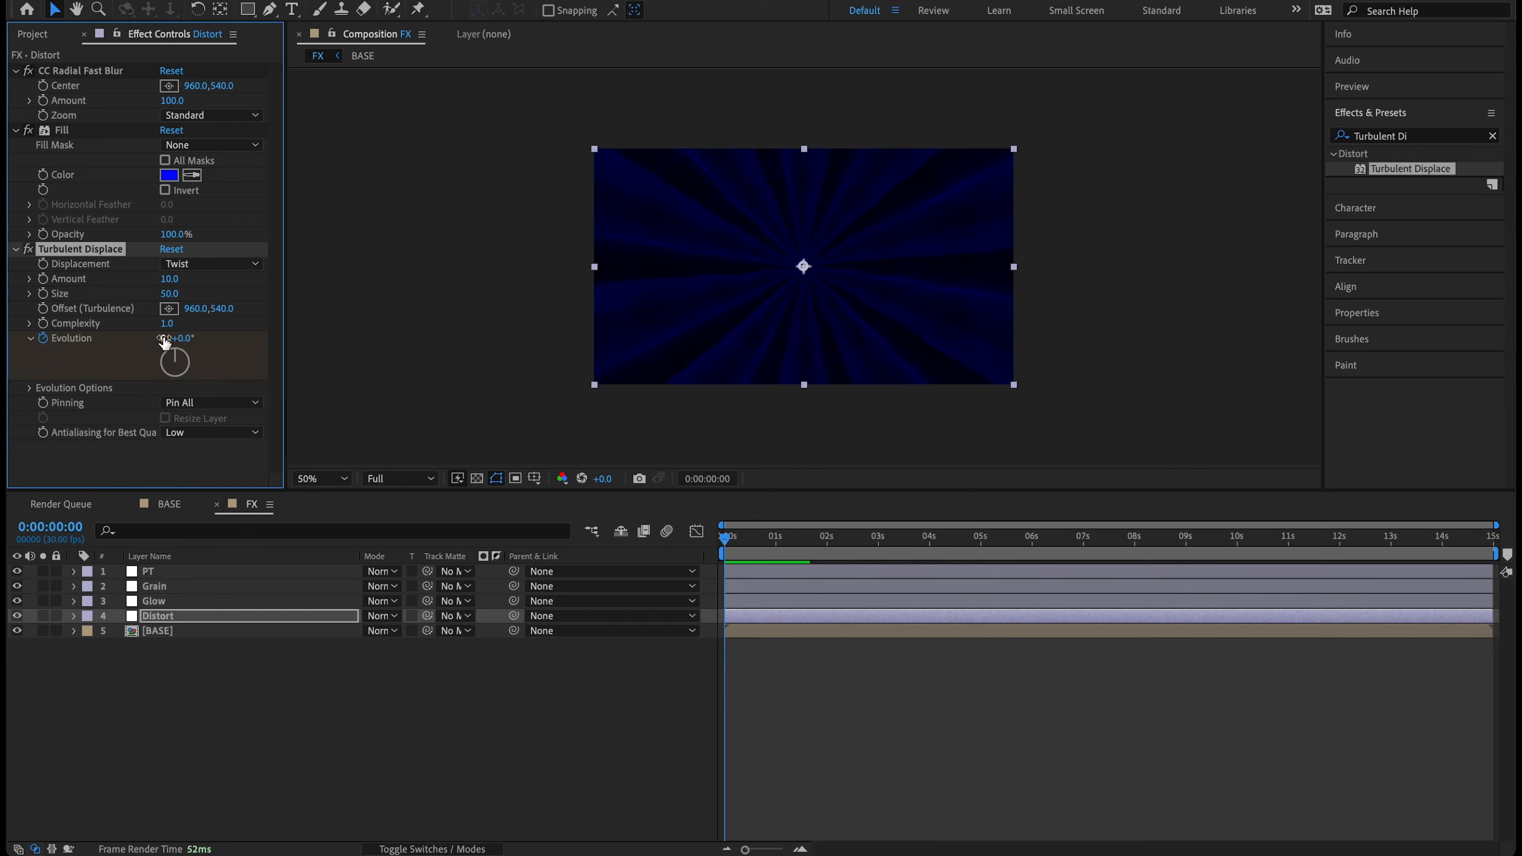
left_click_drag(728, 540, 1516, 682)
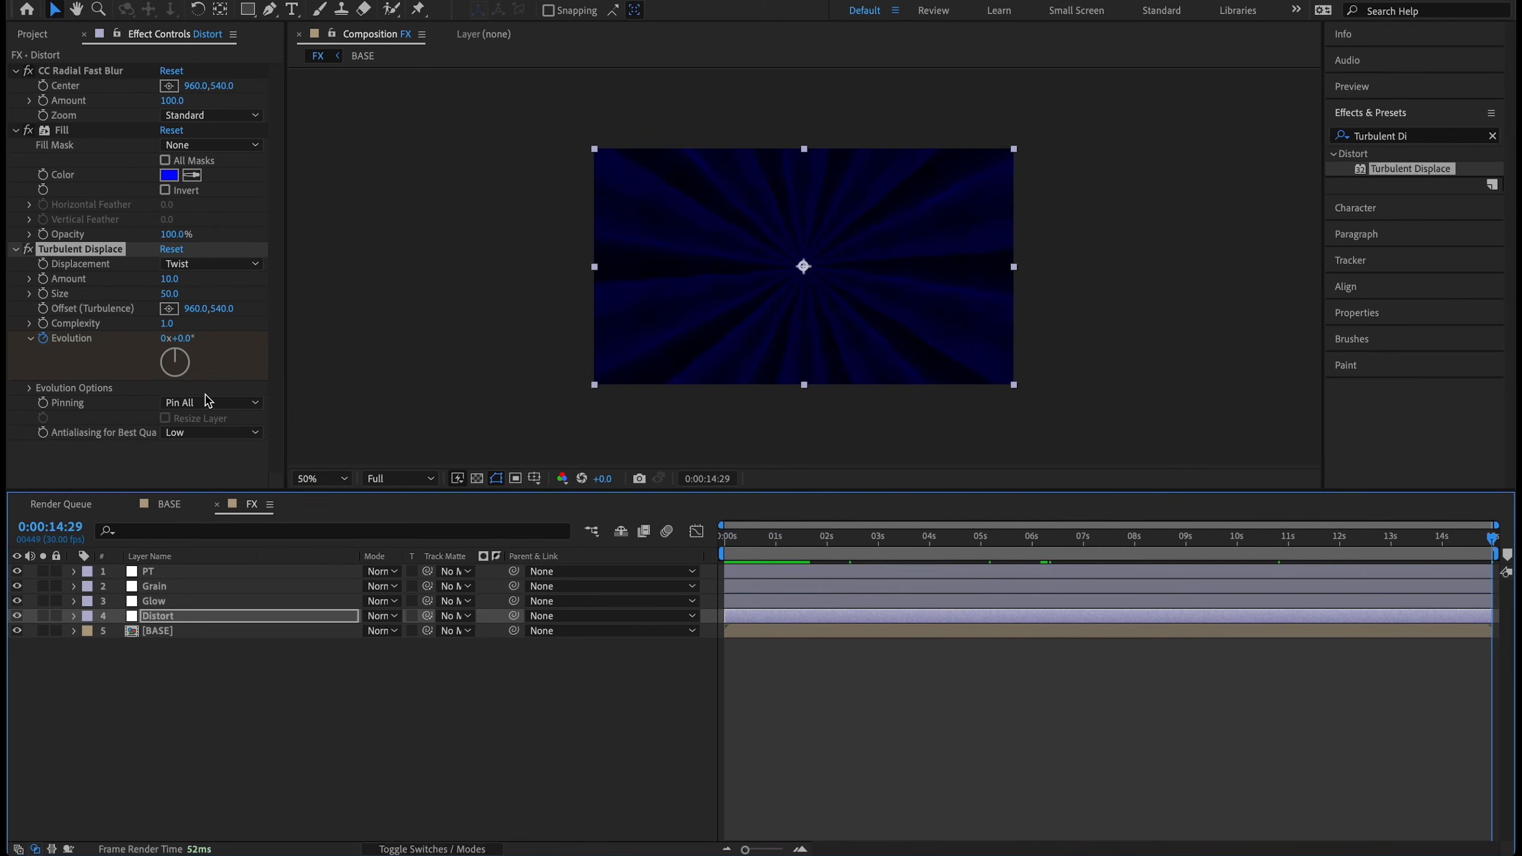
left_click(164, 342)
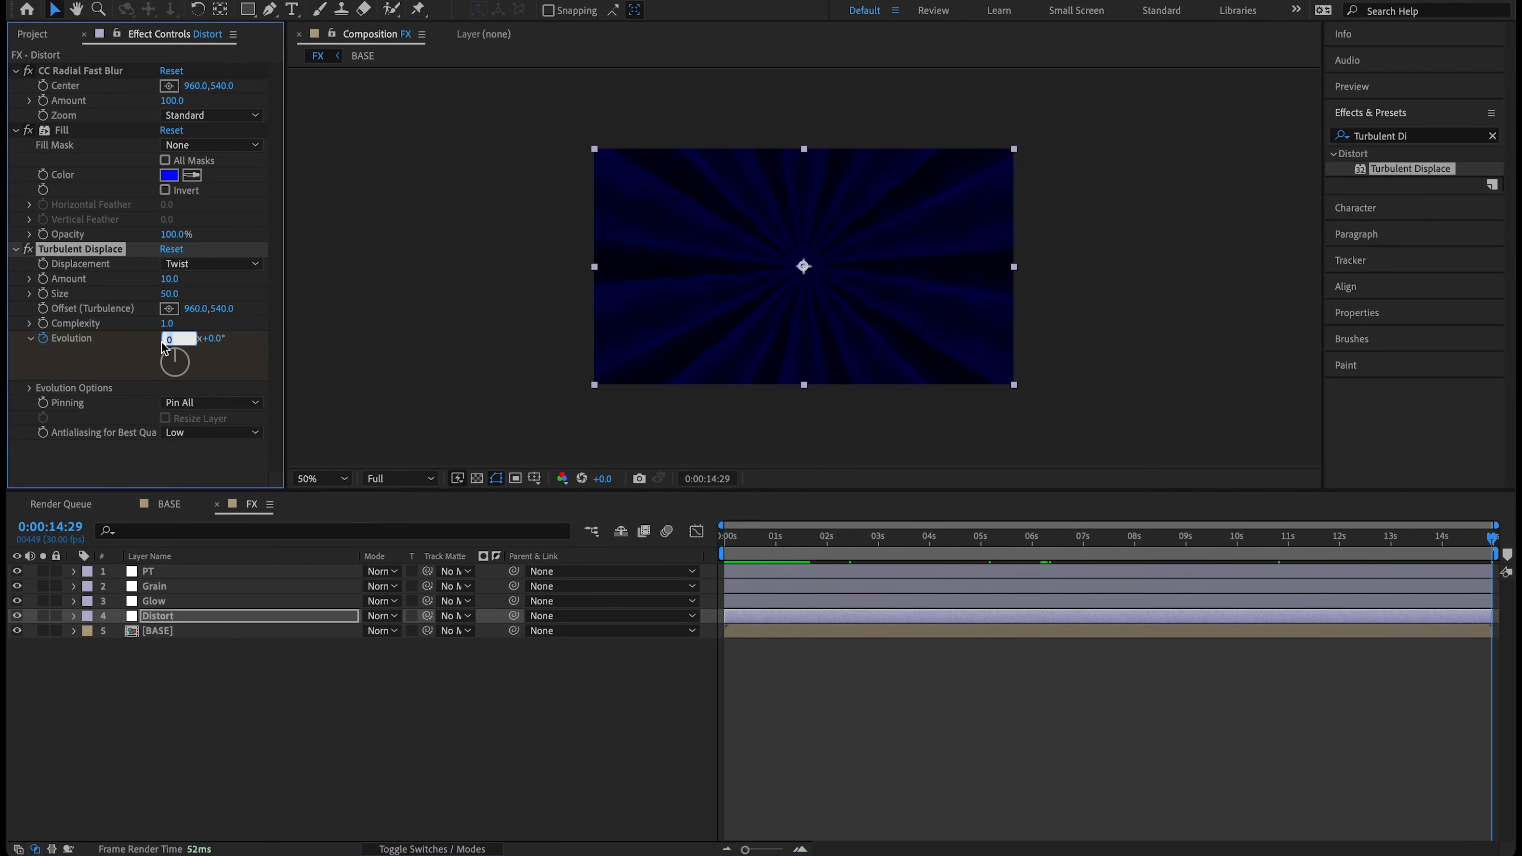
type("10")
key("Return")
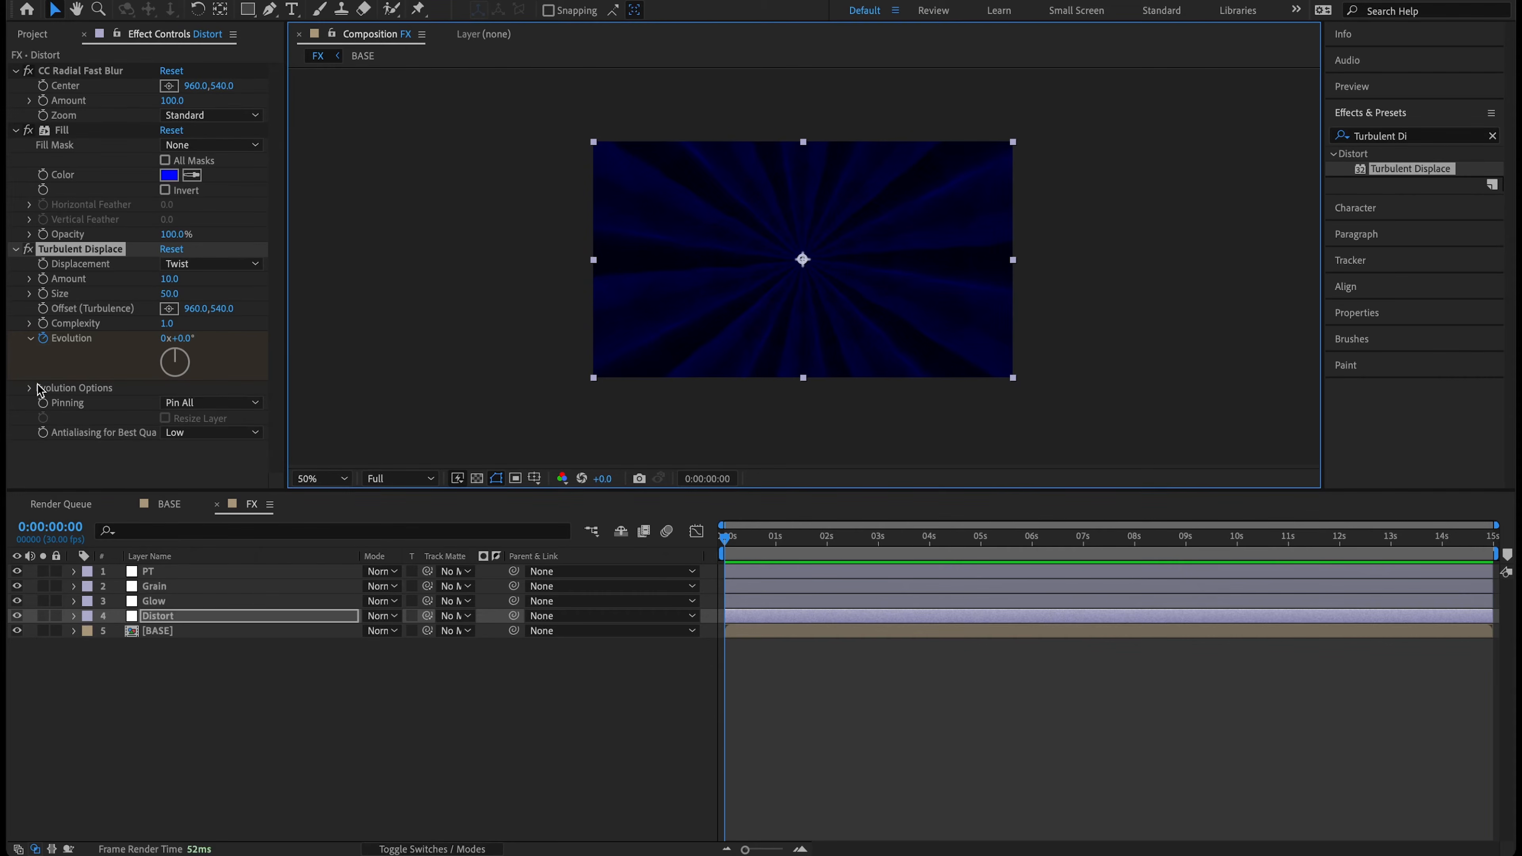
Enable Cycle Evolution for Turbulent Displace, preview the distortion from different times, and collapse the Distort layer's effect settings
left_click(29, 390)
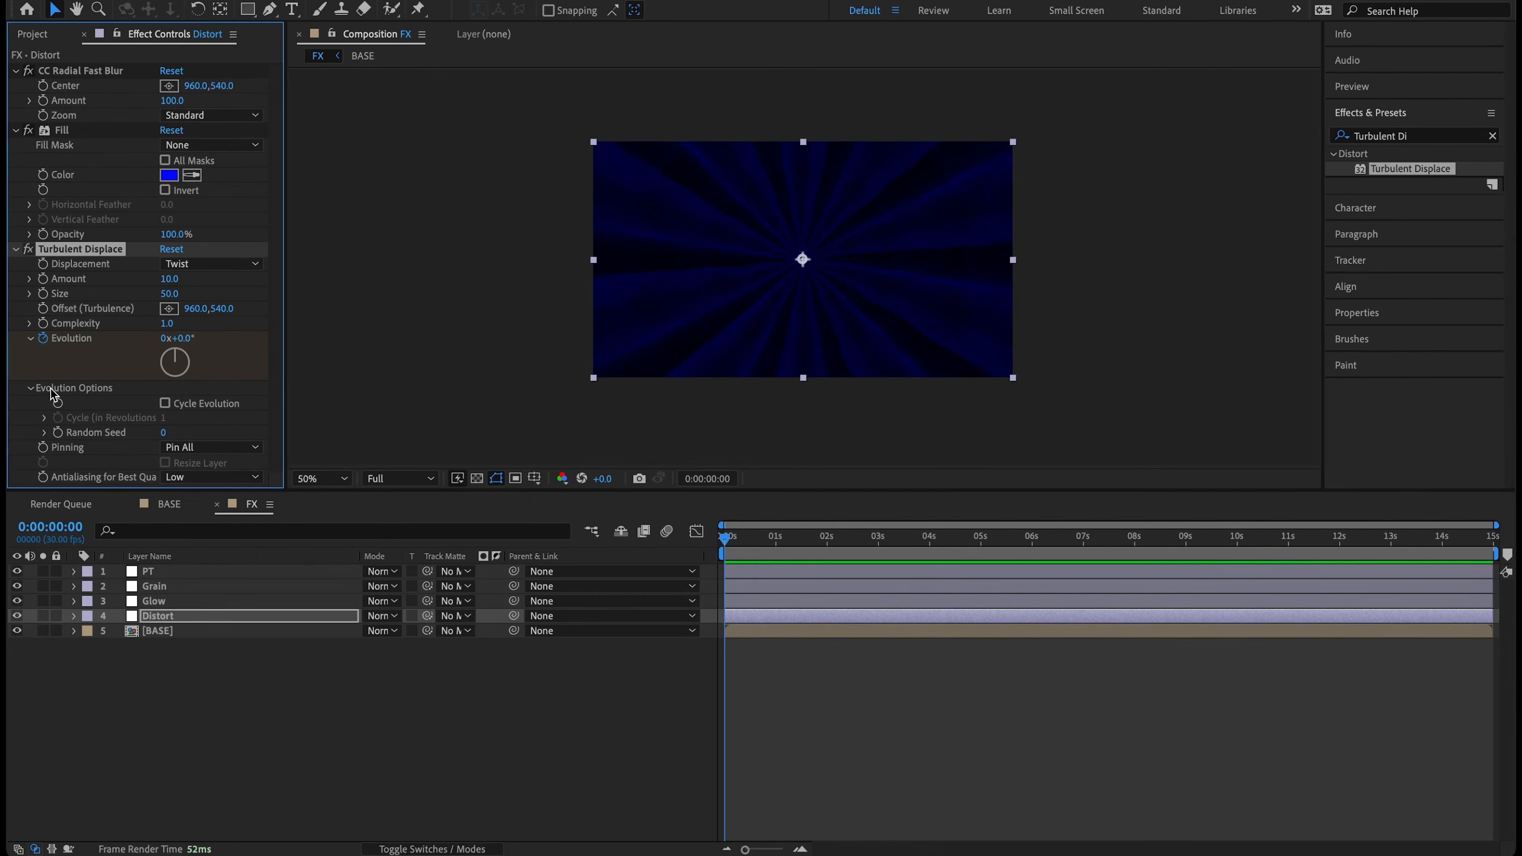
left_click(165, 403)
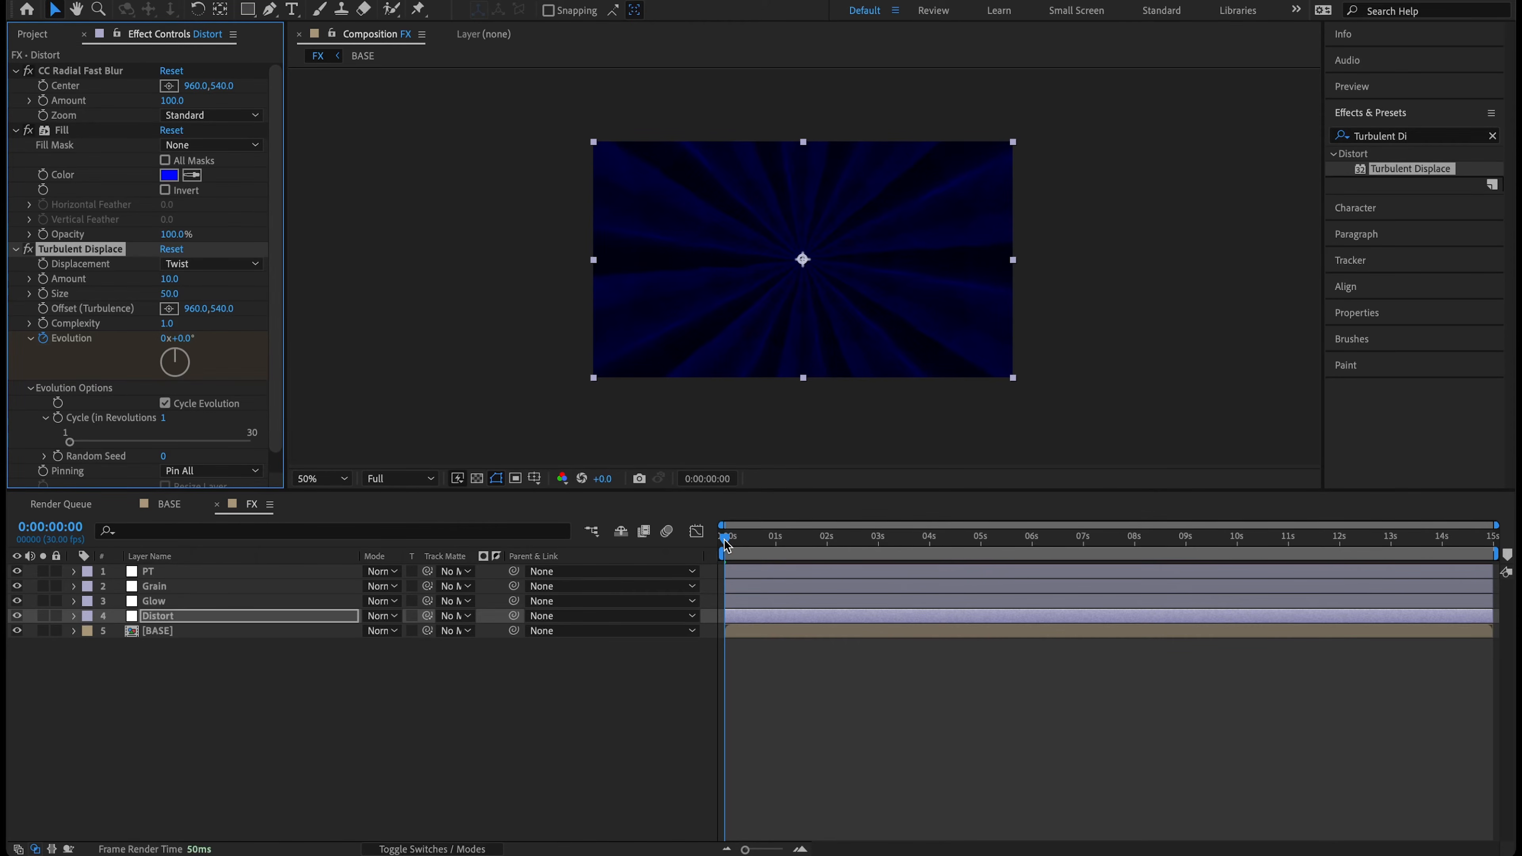
left_click_drag(732, 541, 1441, 576)
key("space")
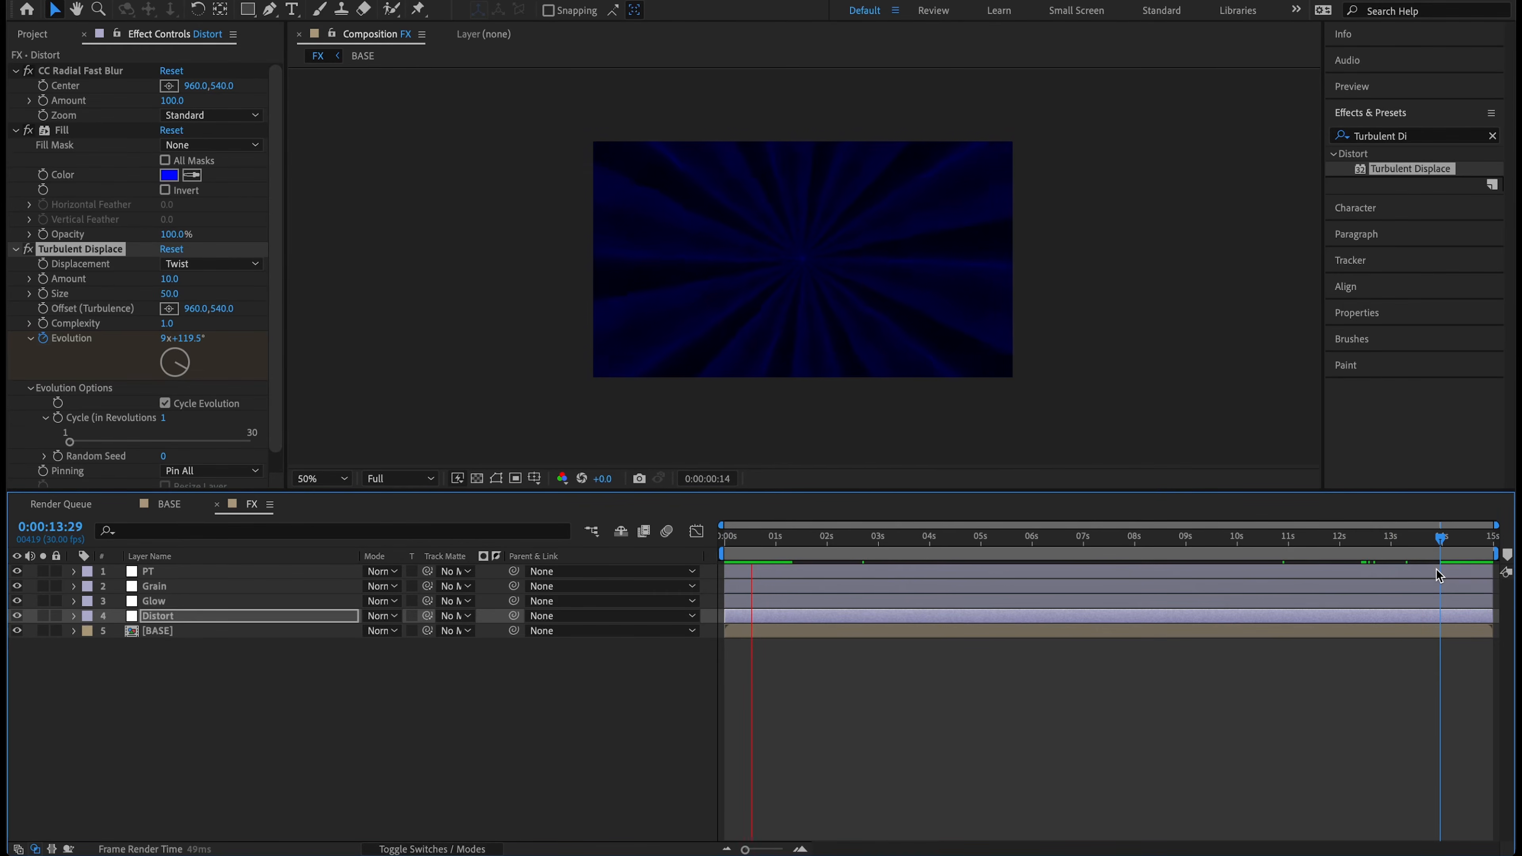
left_click_drag(782, 536, 668, 511)
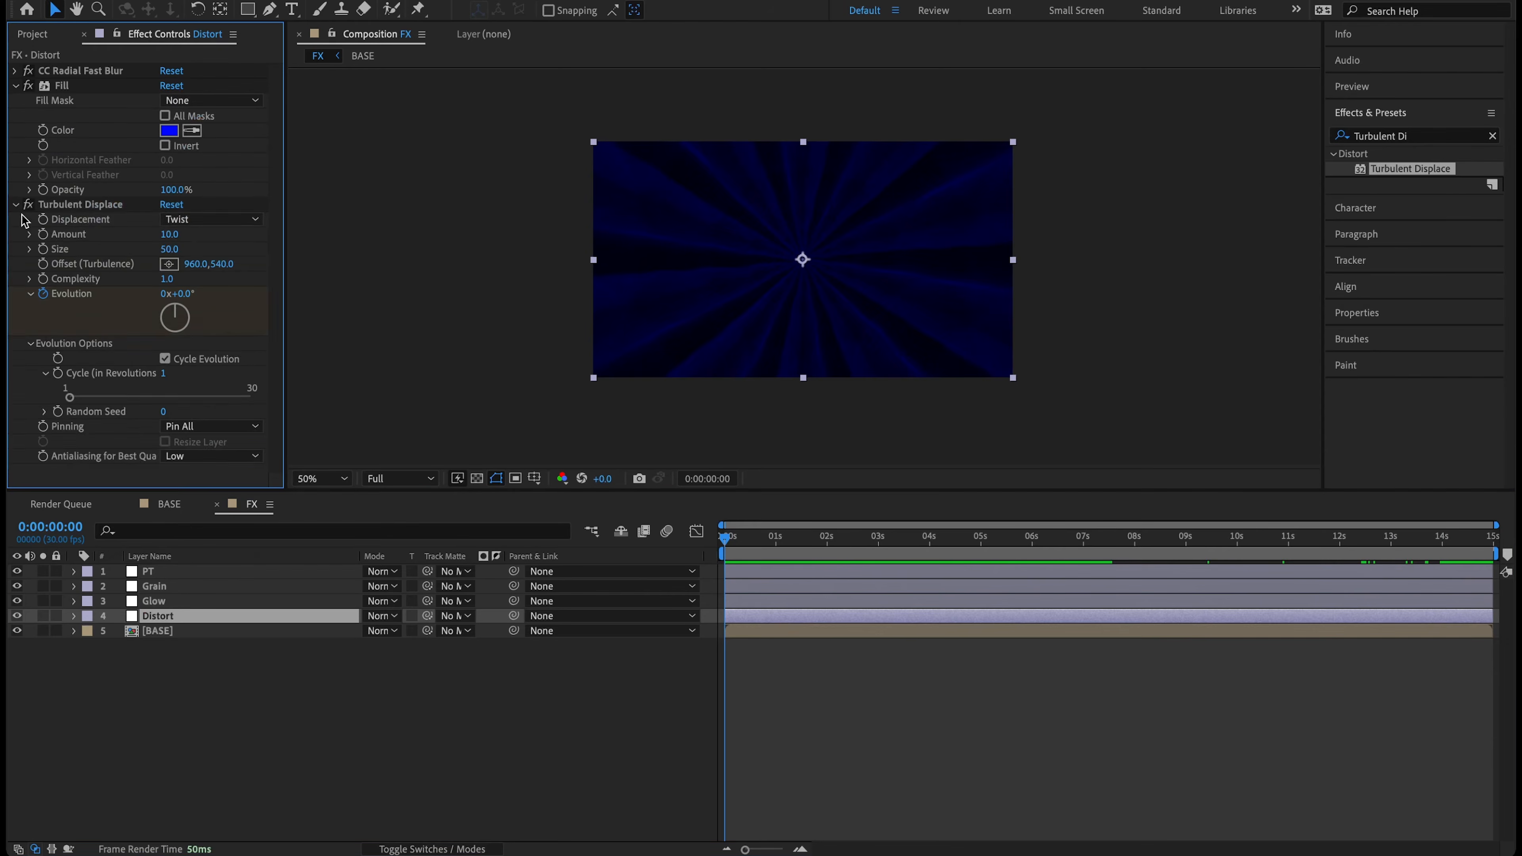
left_click(16, 205)
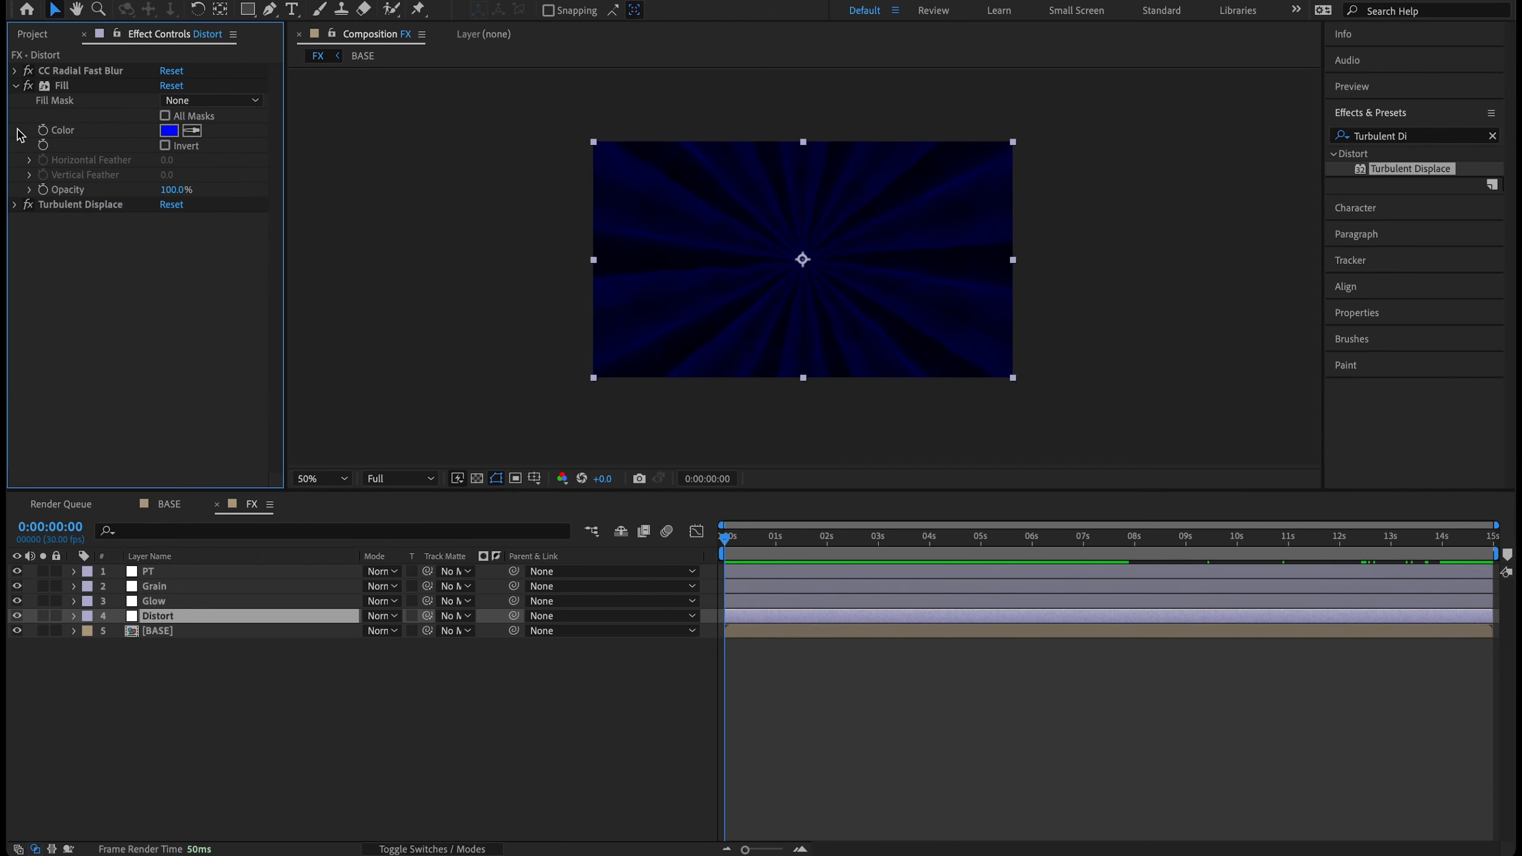
left_click(15, 85)
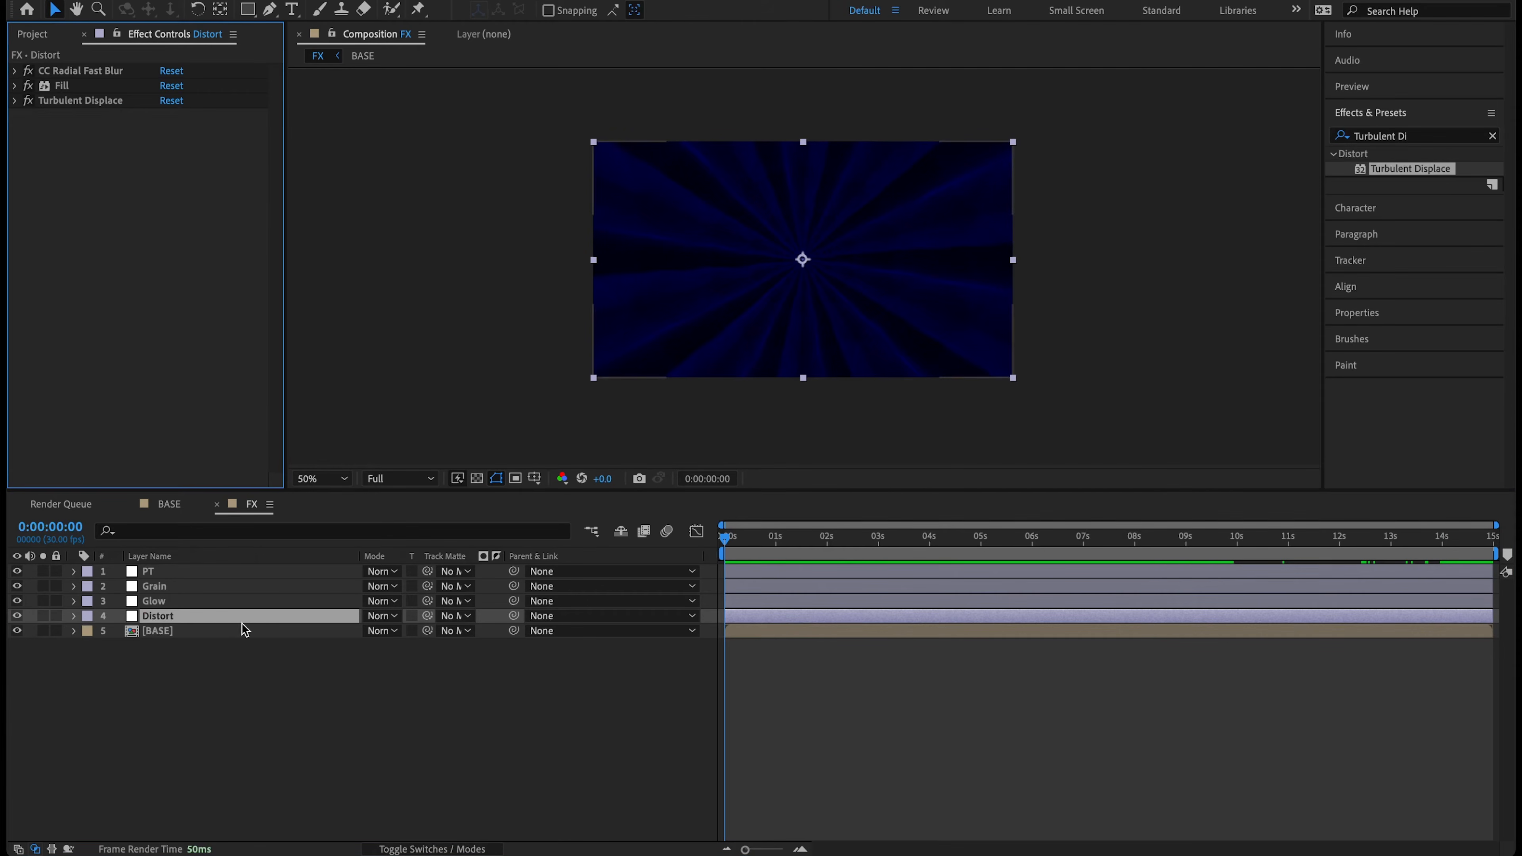
Apply the CC Light Rays effect to the Glow adjustment layer
left_click(163, 600)
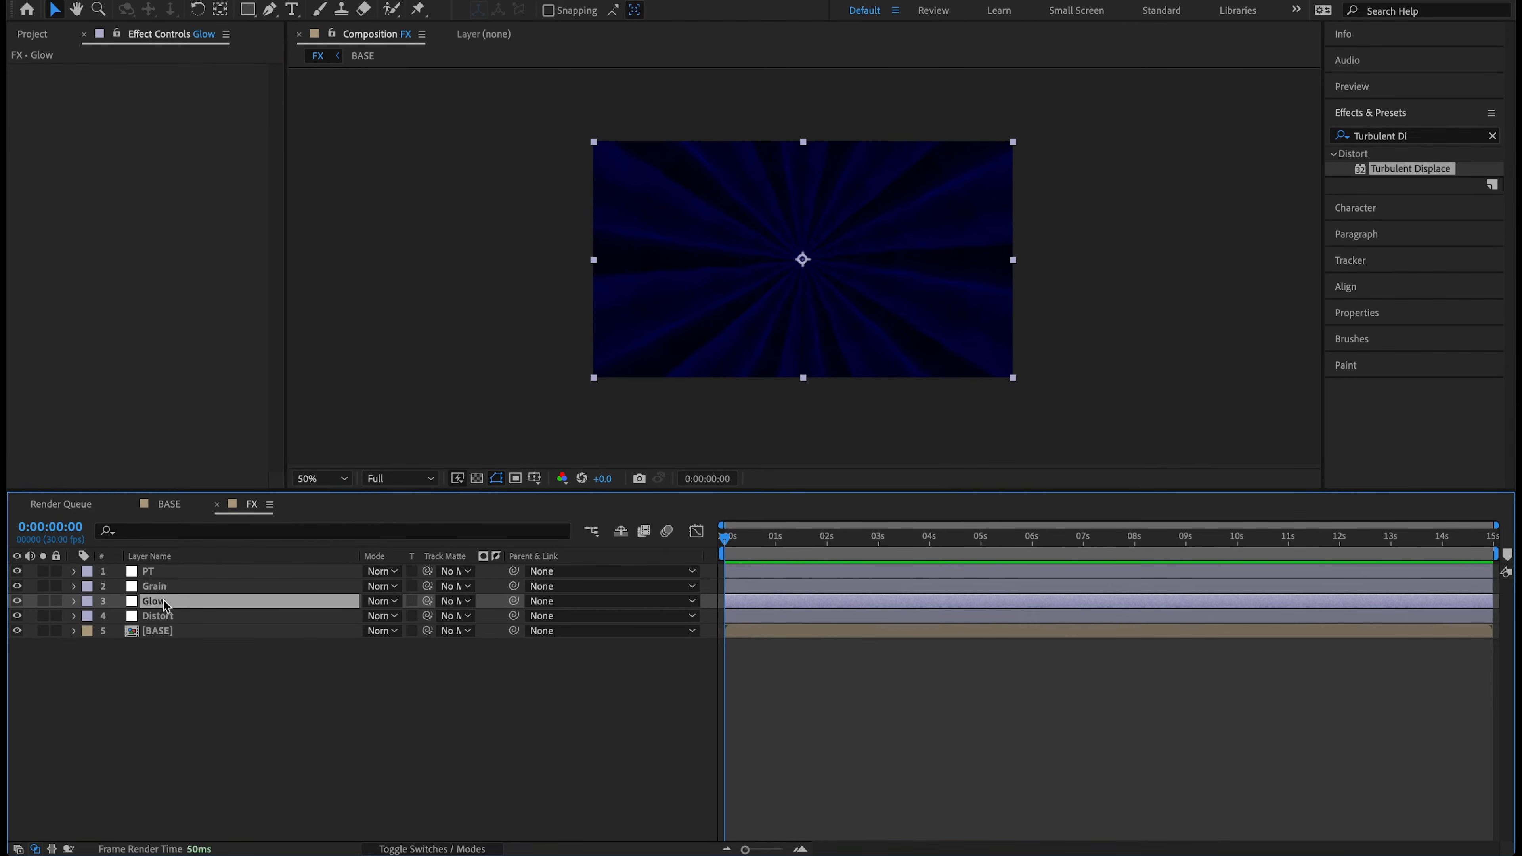
left_click(1405, 134)
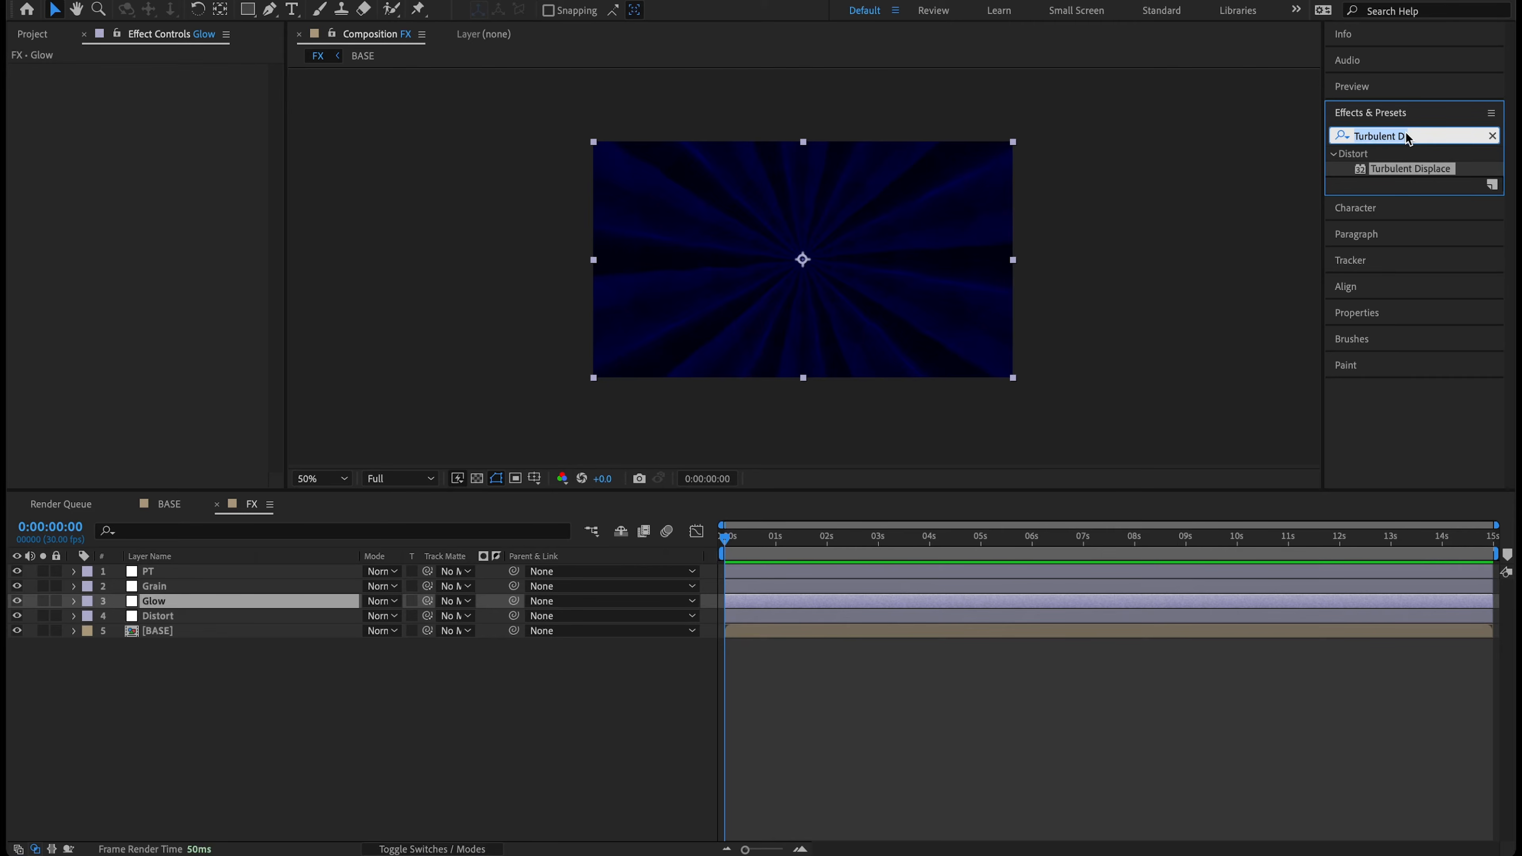
type("CC")
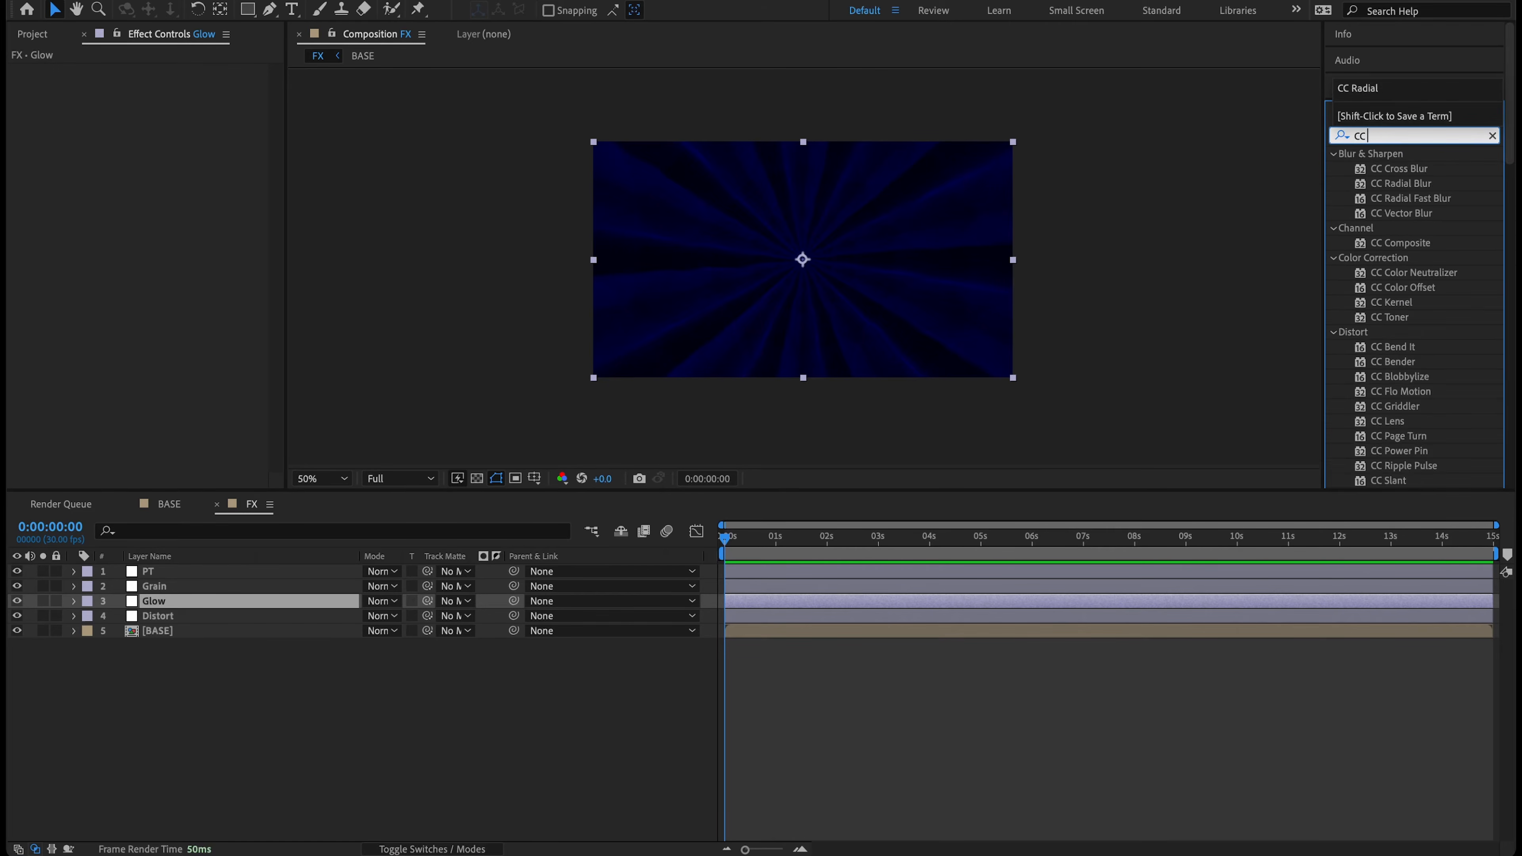
type(" Light Rays")
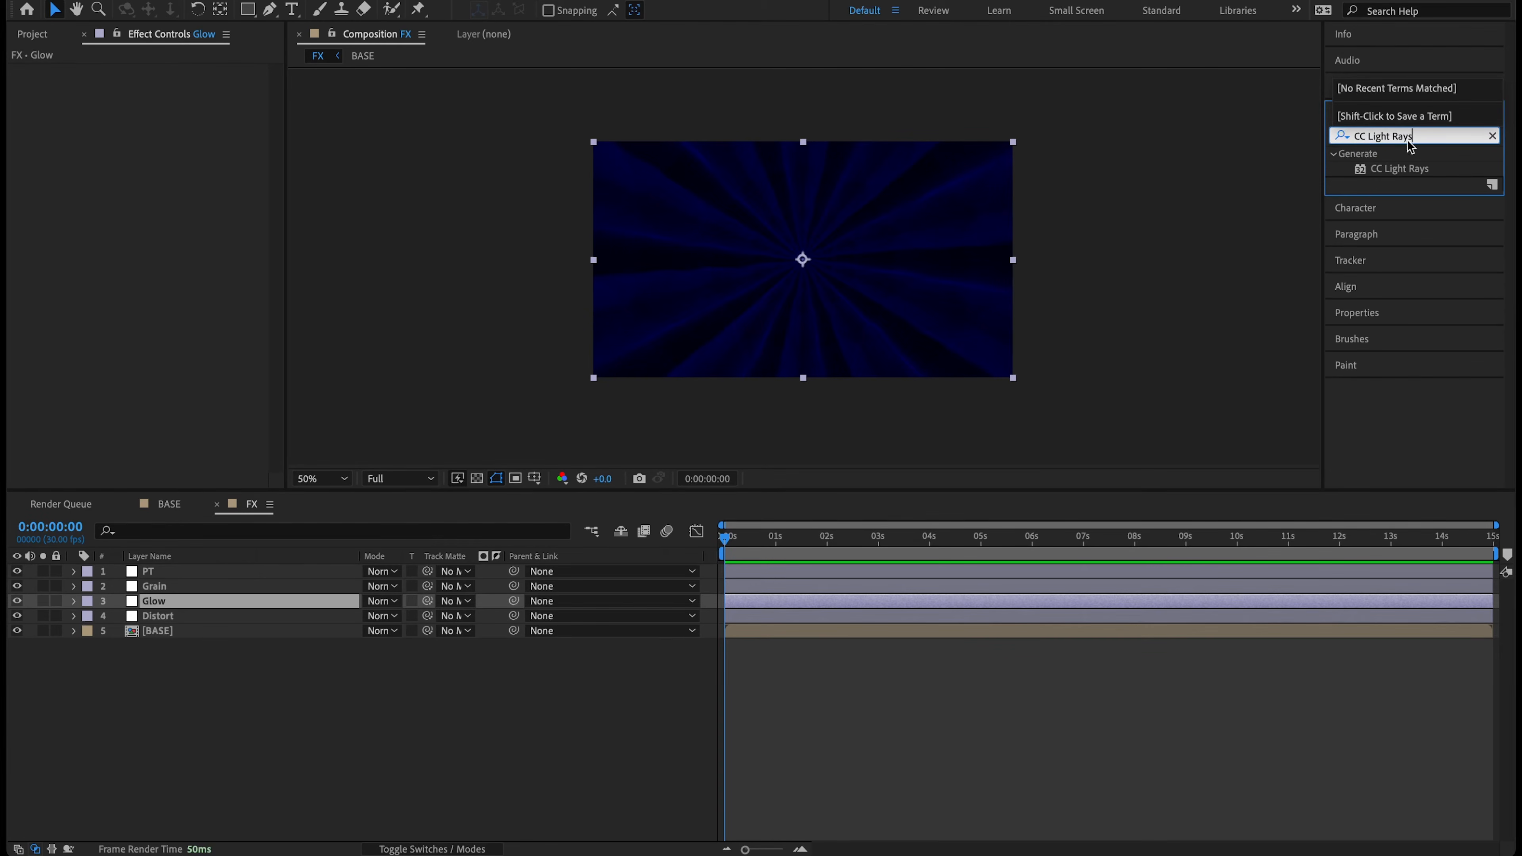
double_click(1410, 169)
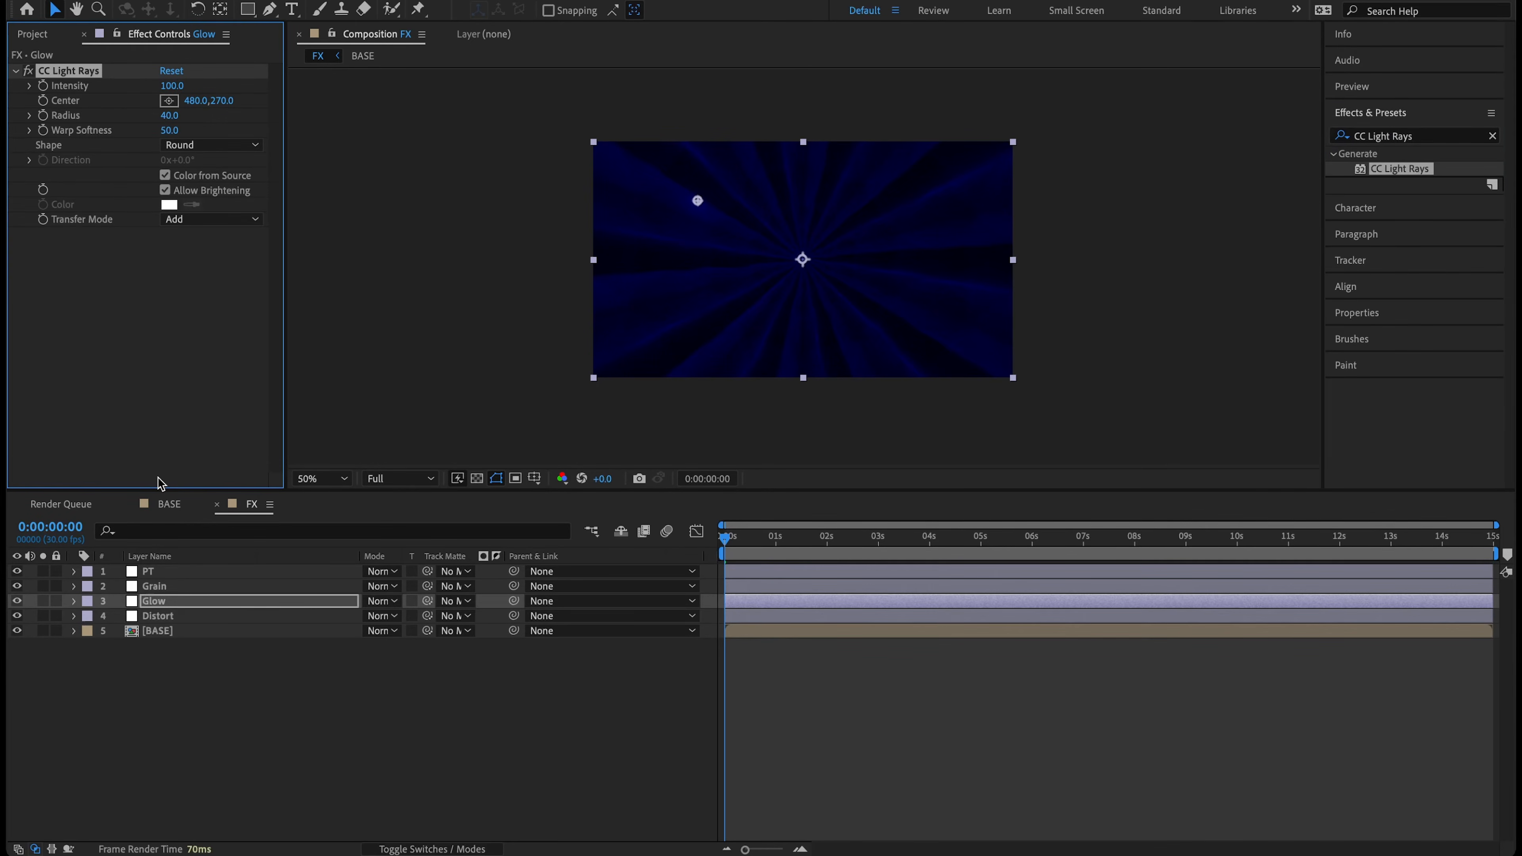
Set the CC Light Rays intensity to 500 and its center to 960, 540
left_click(178, 88)
type("500")
key("Return")
left_click(195, 105)
type("9")
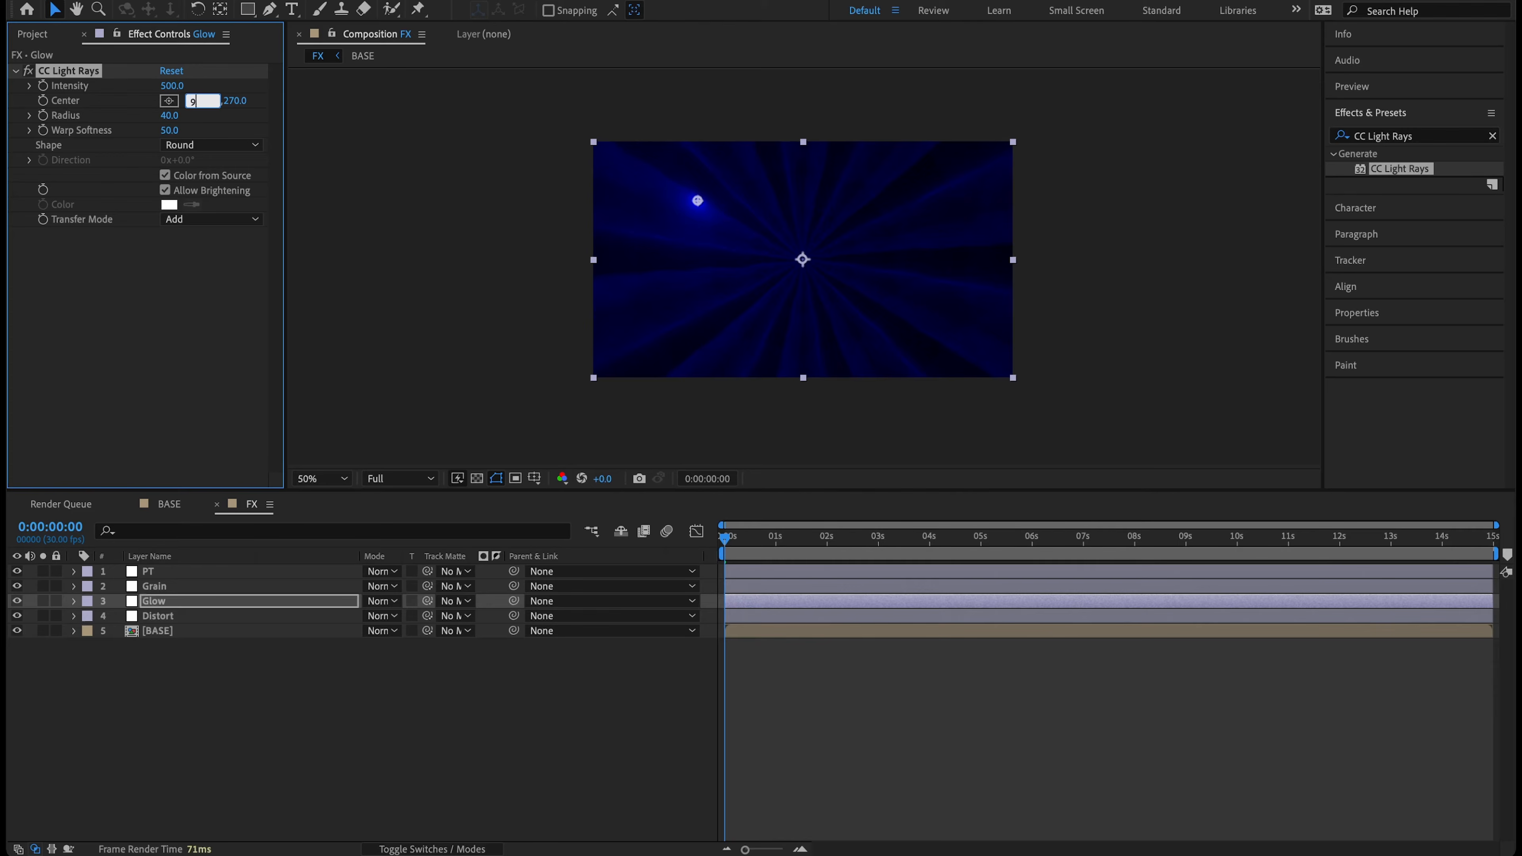
type("60")
key("Tab")
type("540")
key("Return")
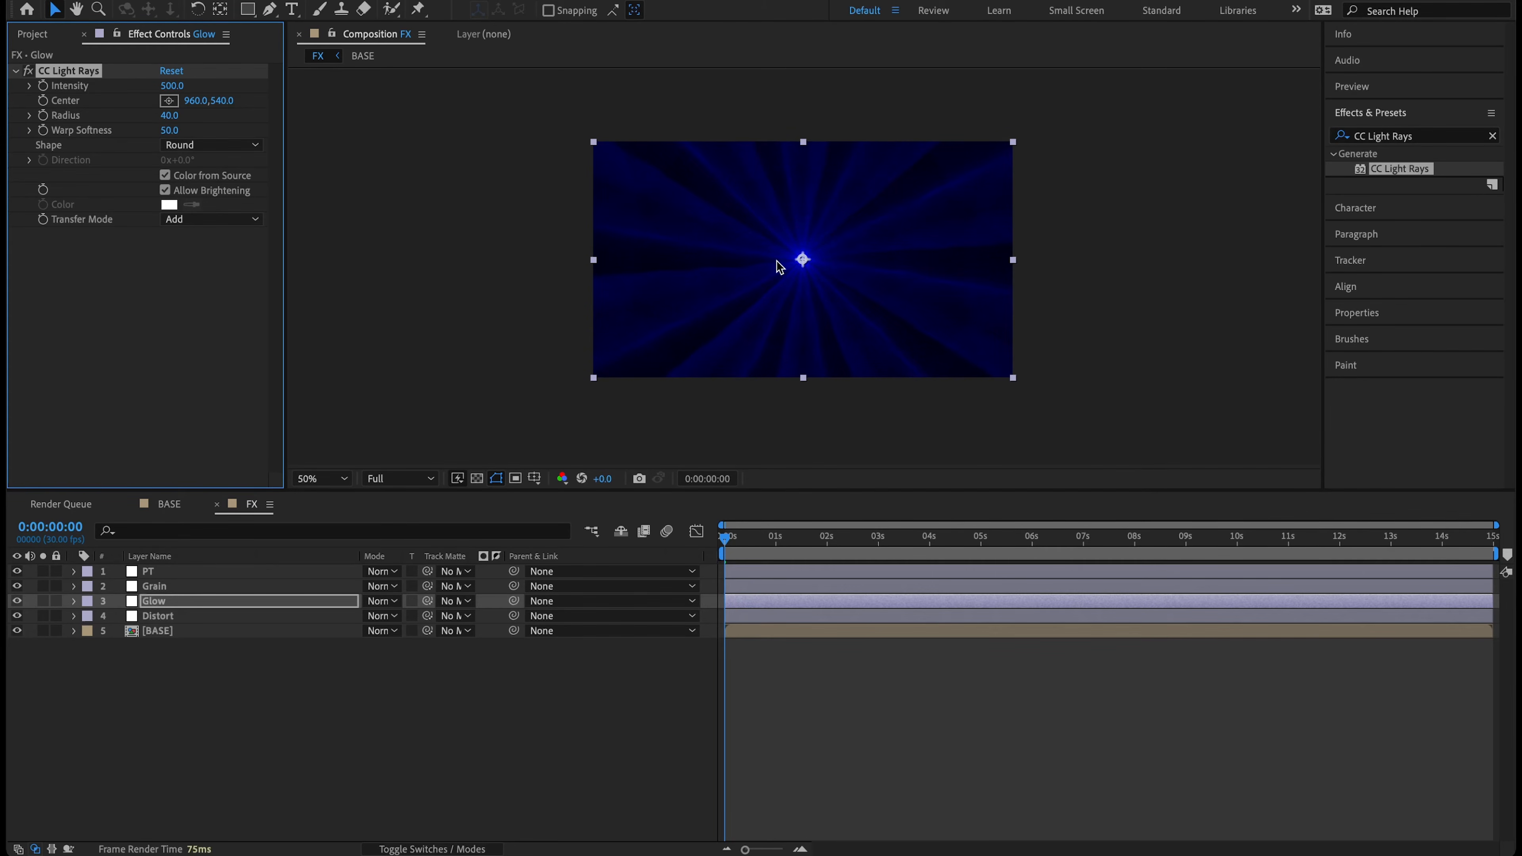
Set the CC Light Rays radius to 145 and warp softness to 0, with Color from Source turned off
left_click(172, 117)
type("145")
key("Return")
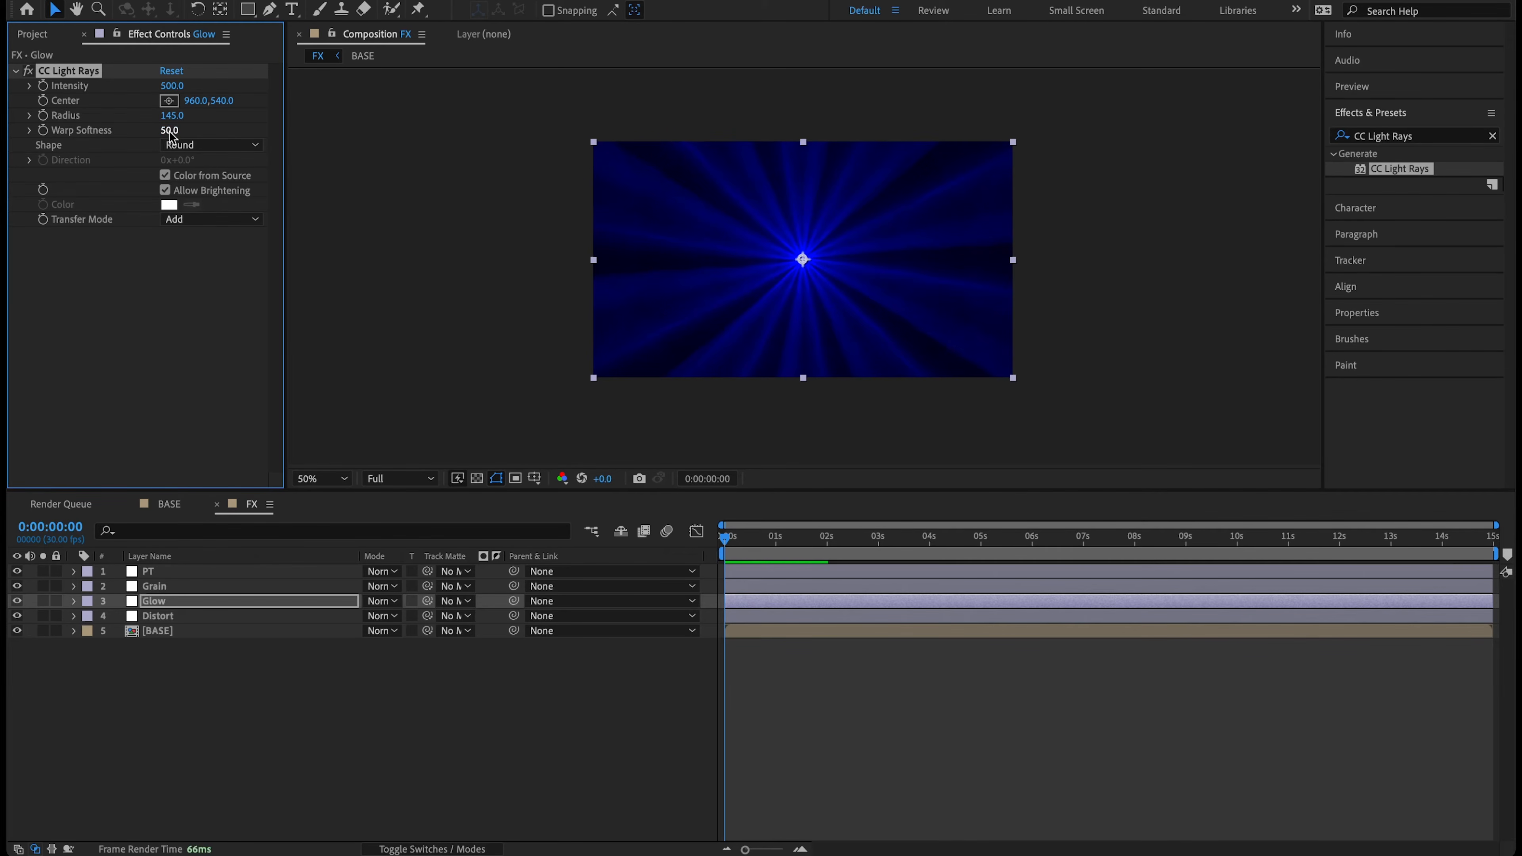
key("Return")
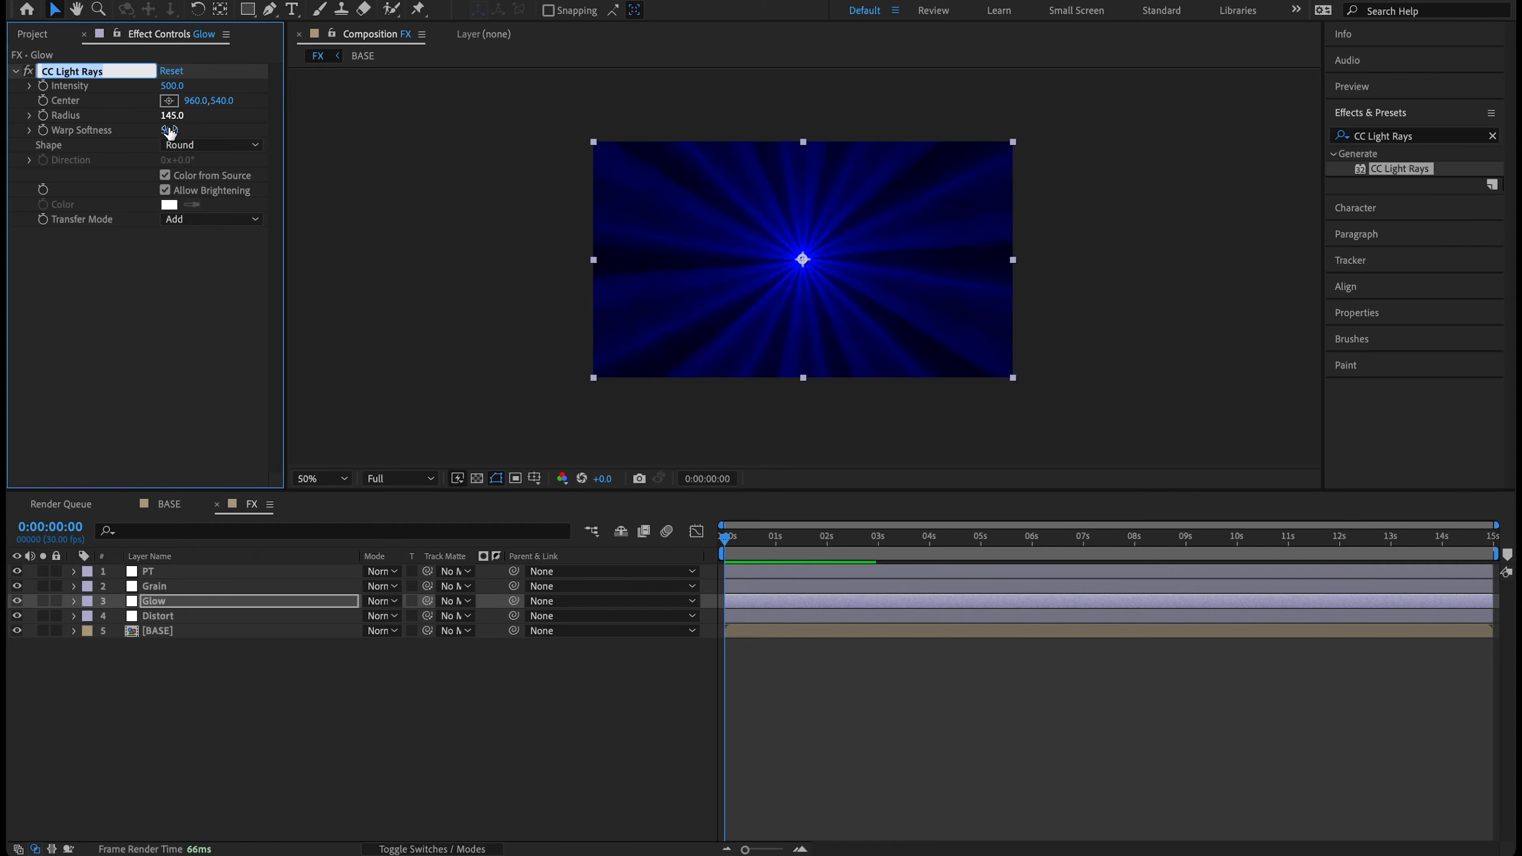
left_click(169, 131)
type("0")
key("Return")
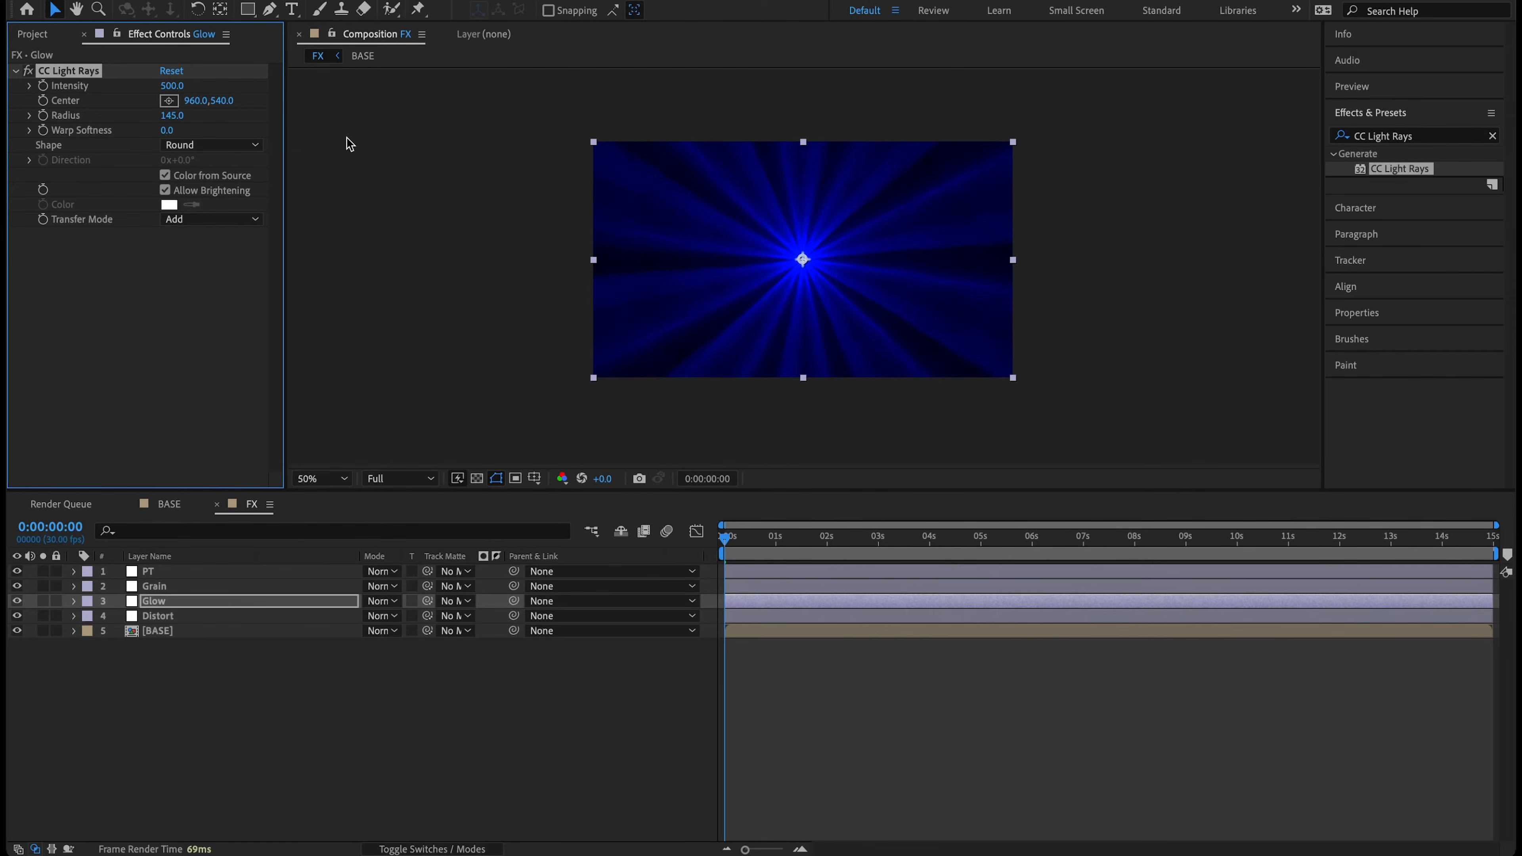
left_click(166, 174)
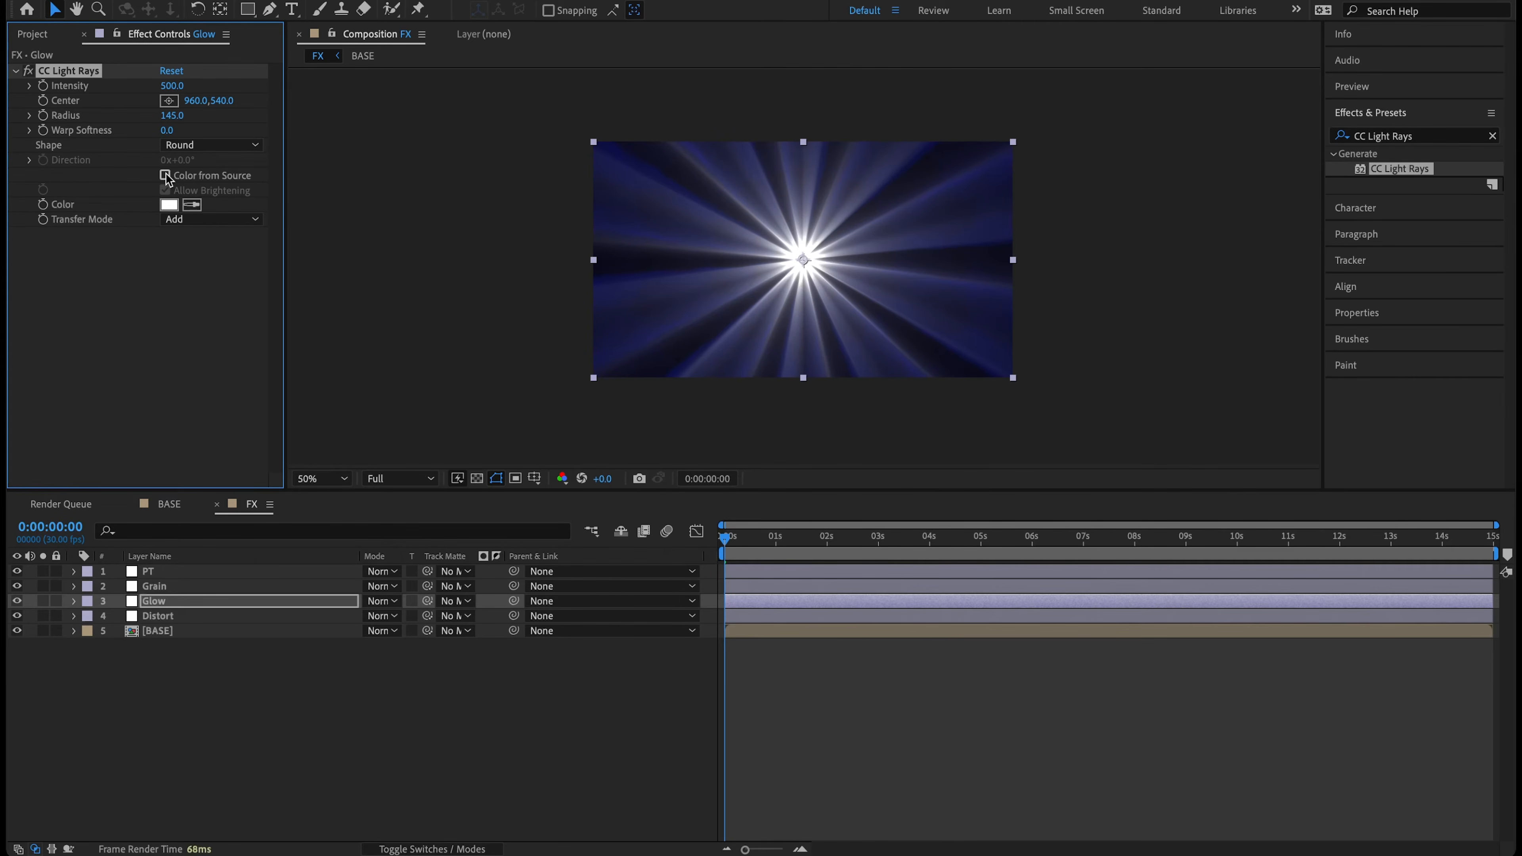
Set the CC Light Rays color to hex FF7726
left_click(169, 205)
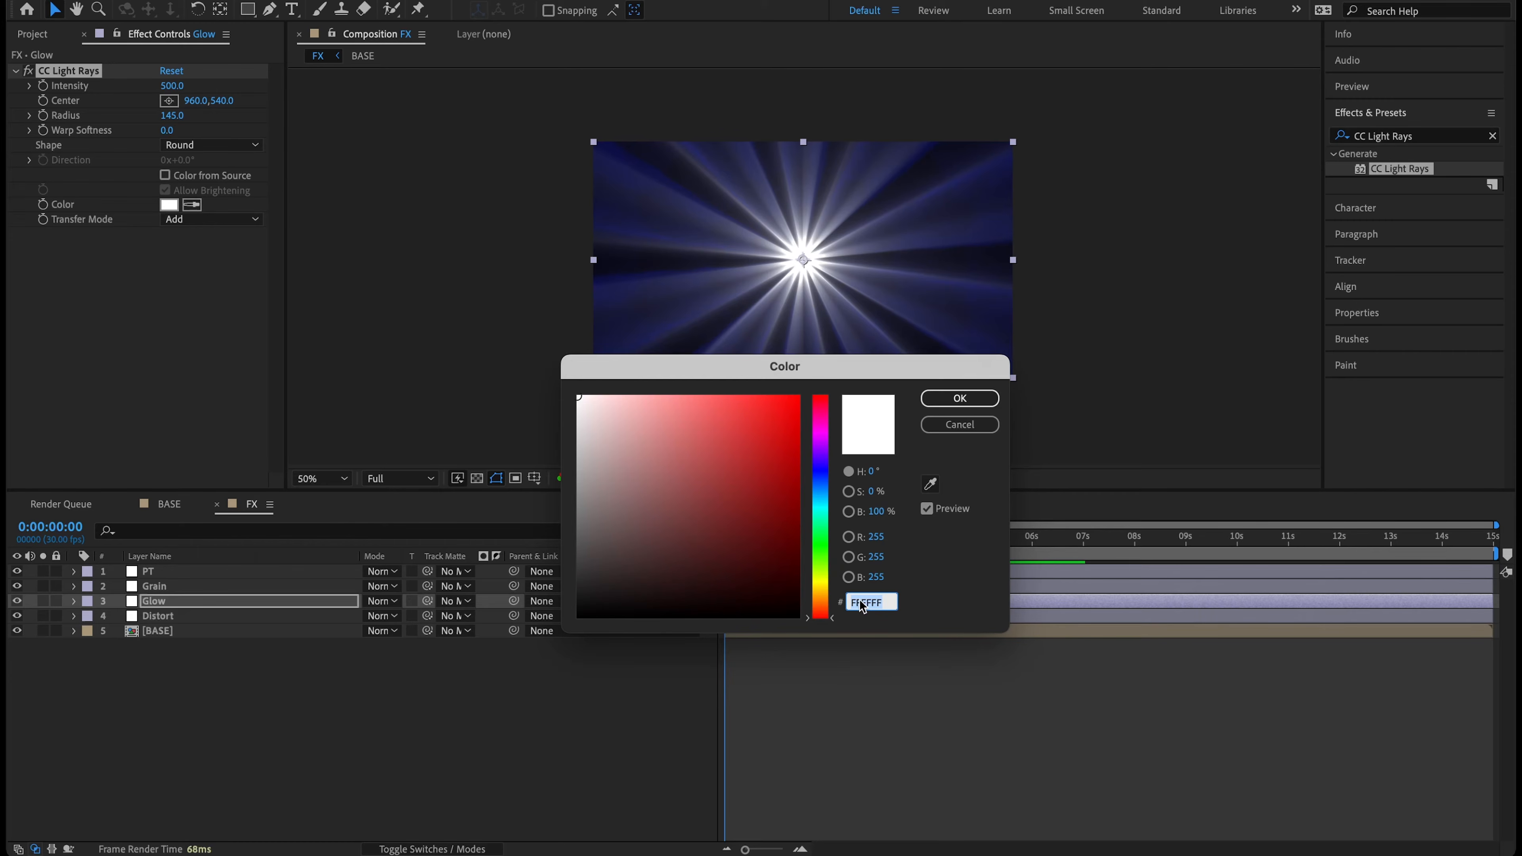
type("FF")
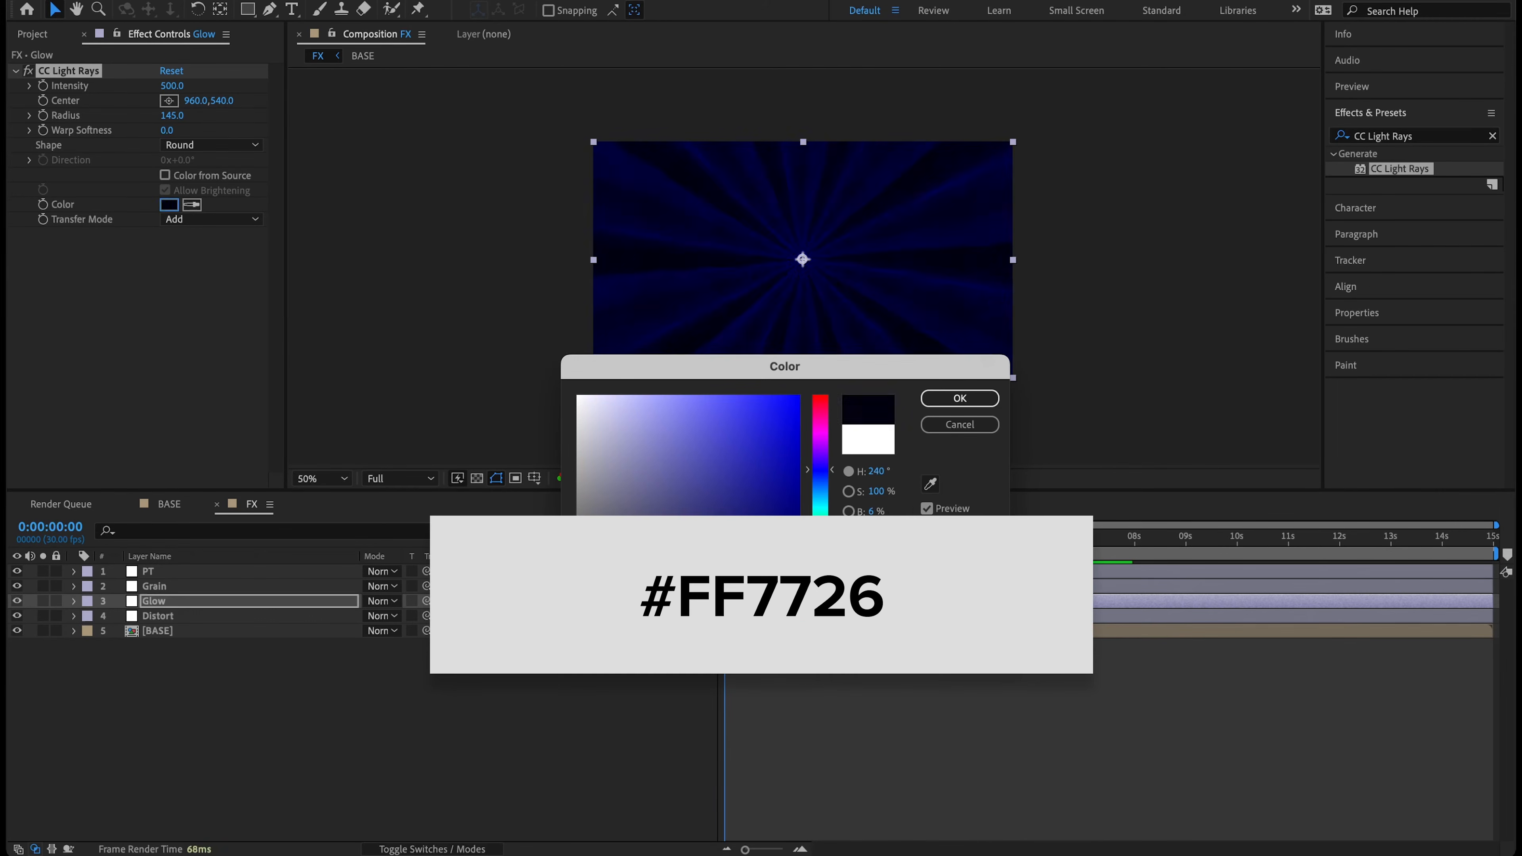
type("77")
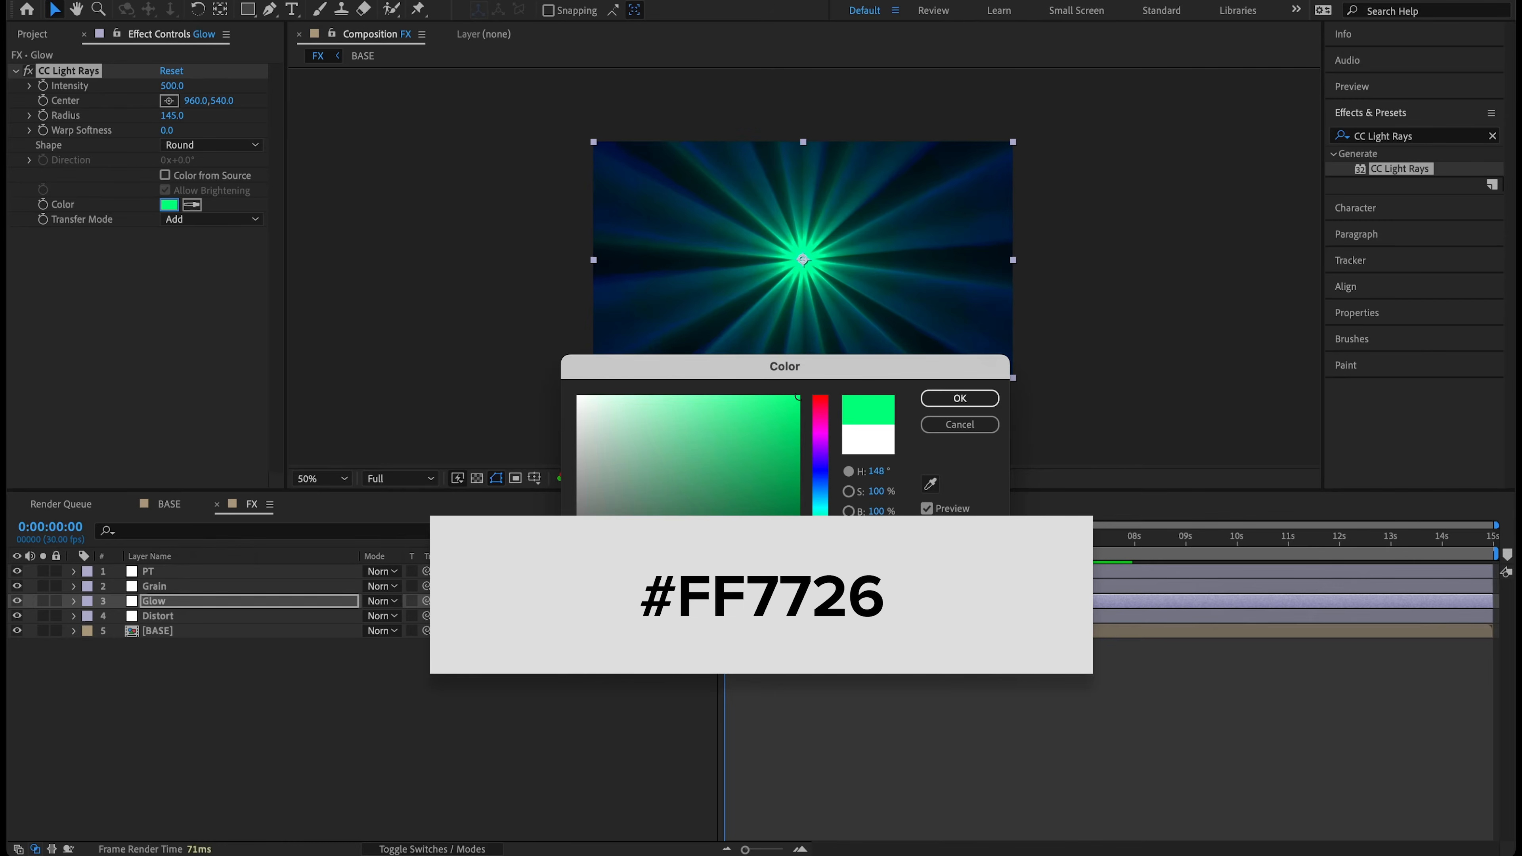
type("26")
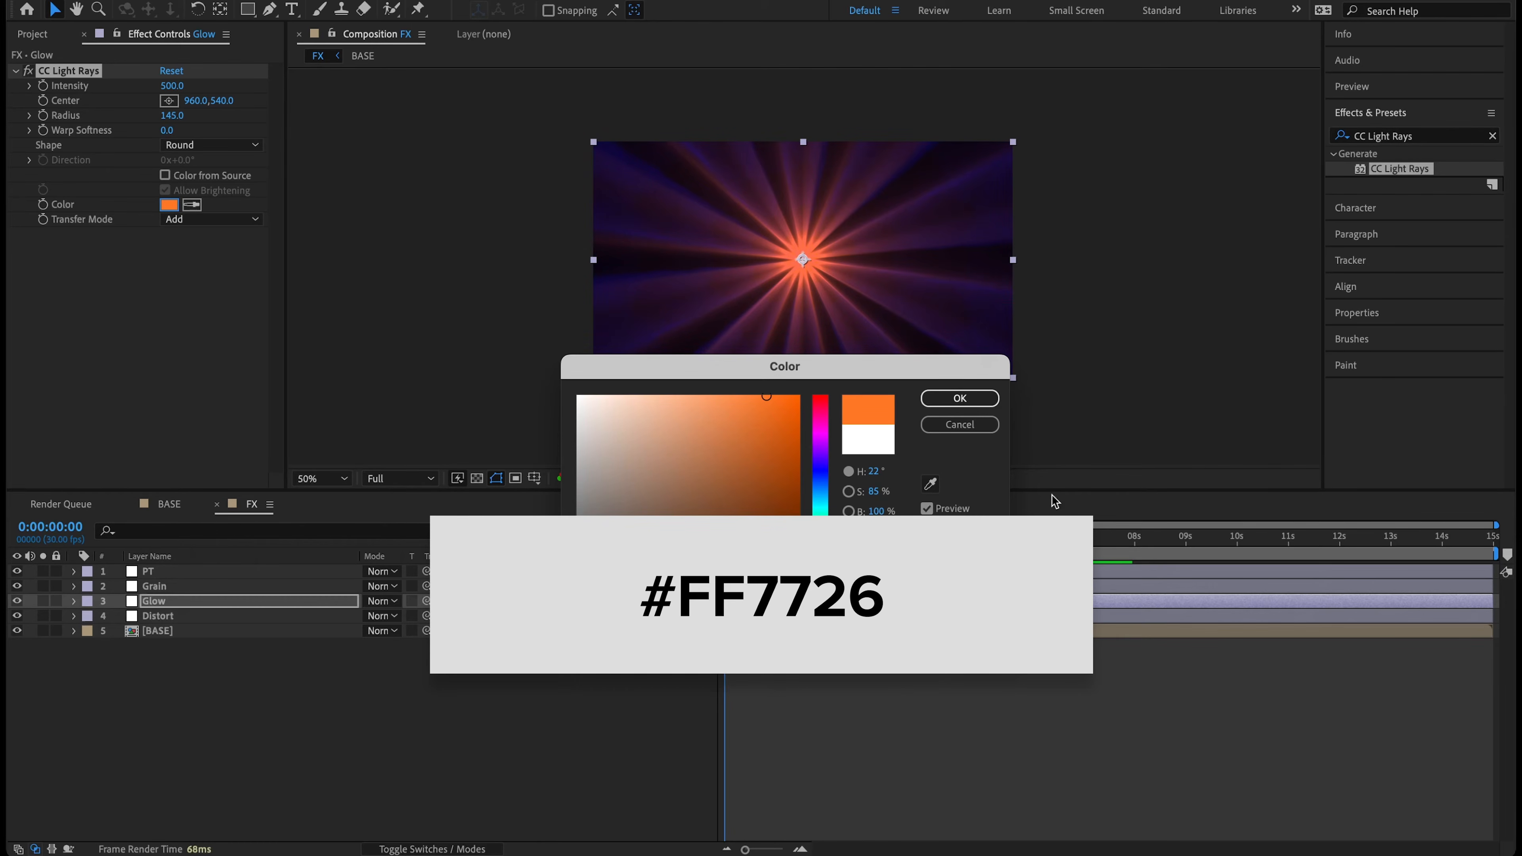
left_click(959, 398)
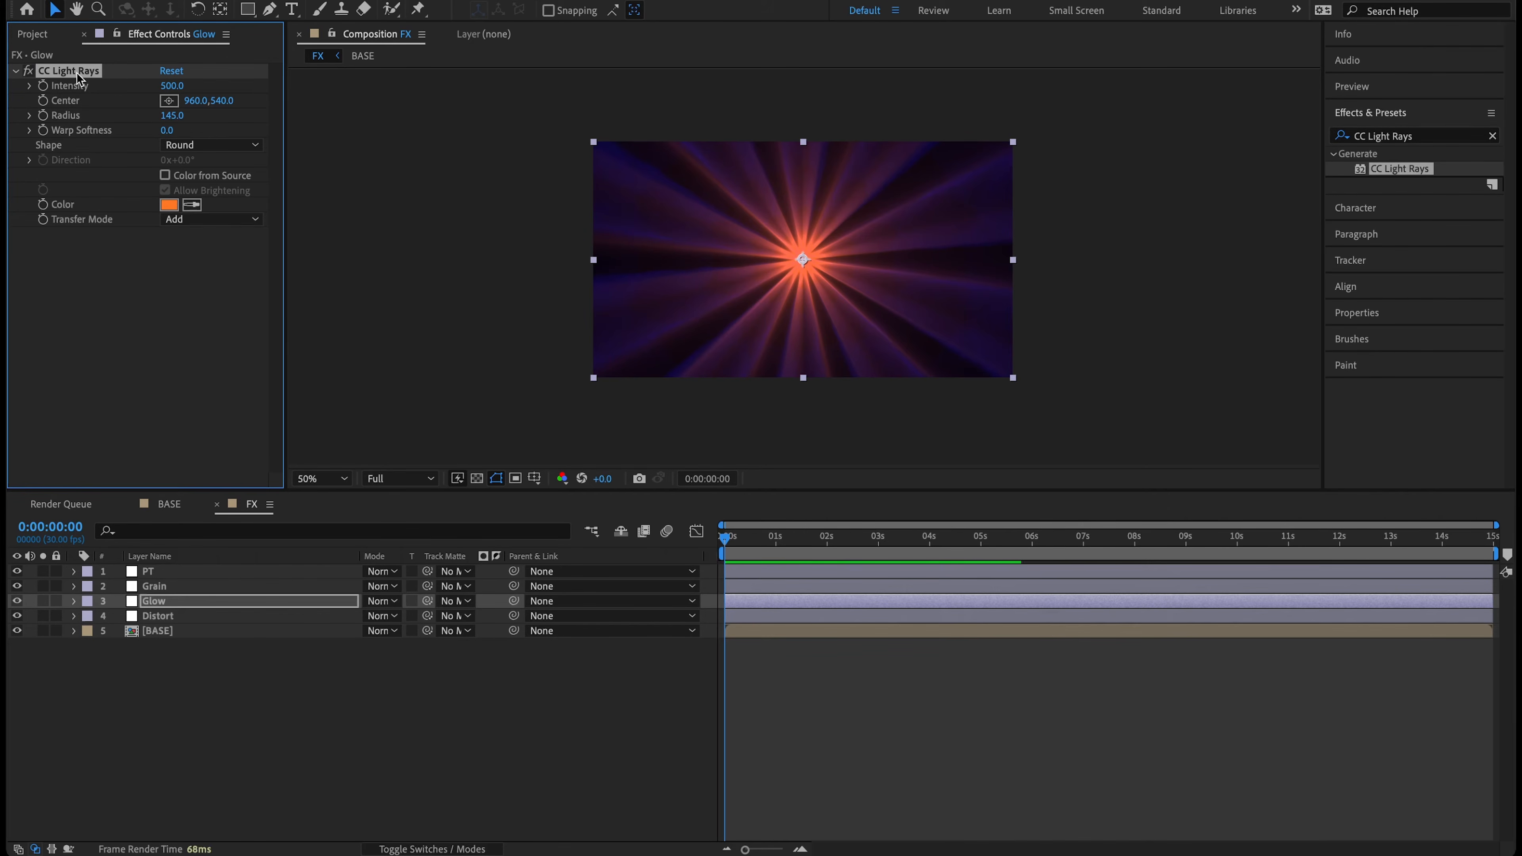
Apply the Stylize Glow effect to the Glow adjustment layer, below CC Light Rays
left_click(1412, 136)
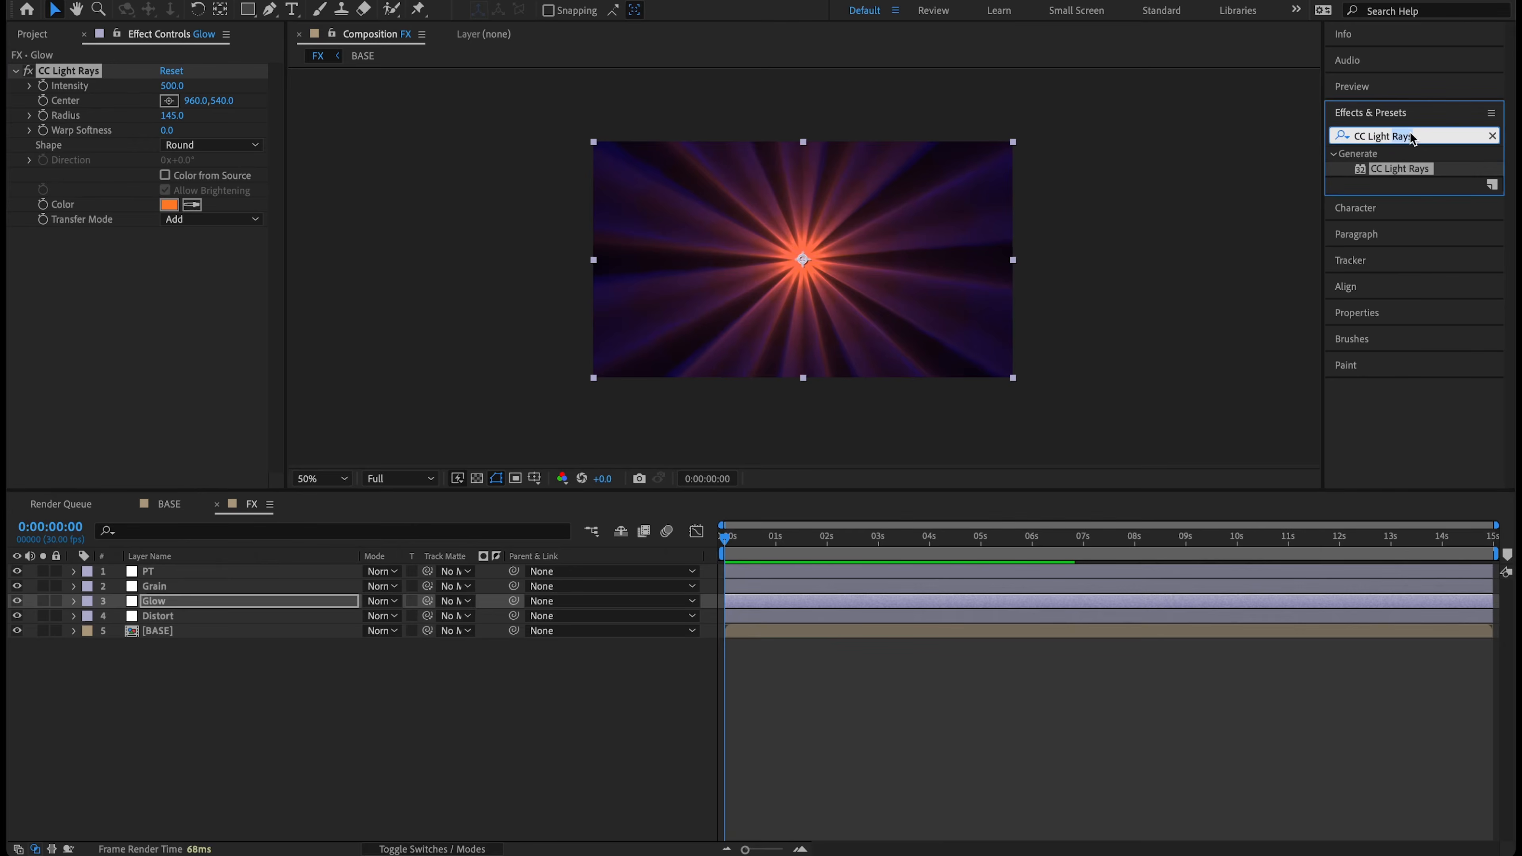
type("Glow")
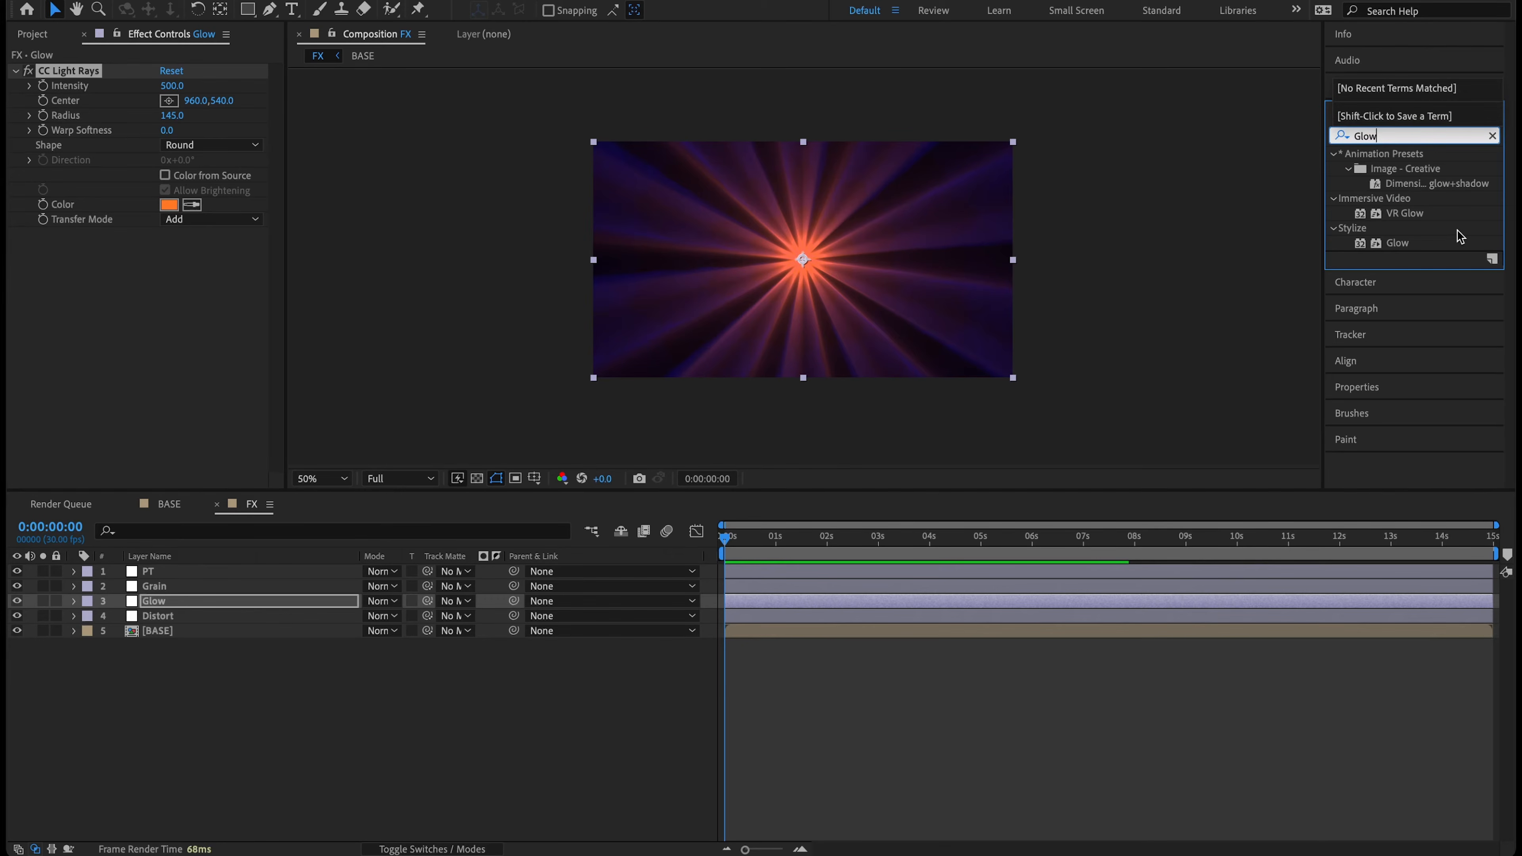
left_click_drag(1403, 244, 622, 225)
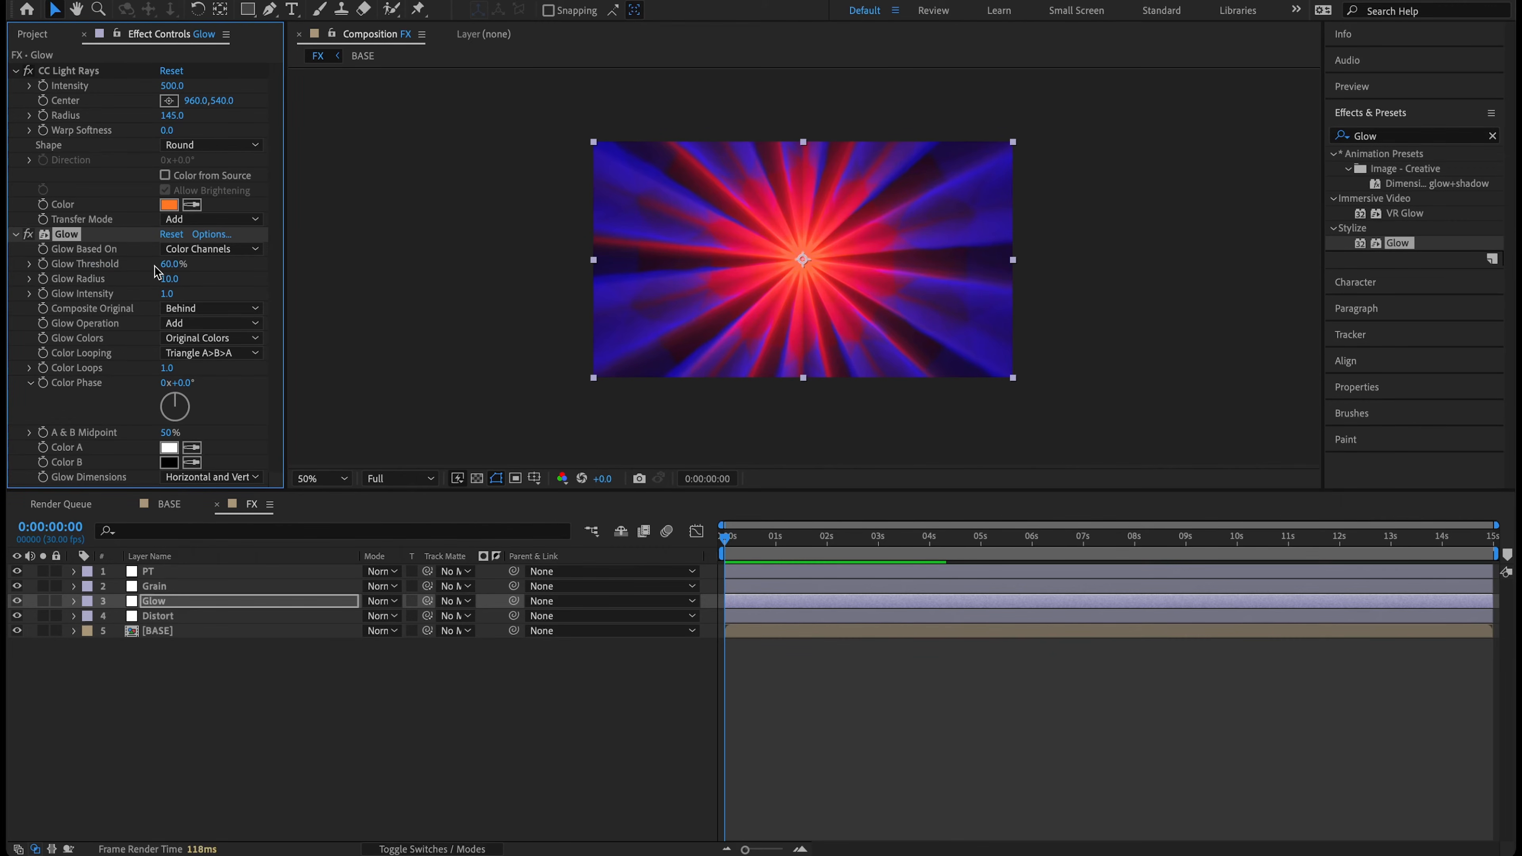
Set the Glow effect's threshold to 55% and radius to 400, and preview the glowing rays
left_click(168, 265)
type("55")
key("Return")
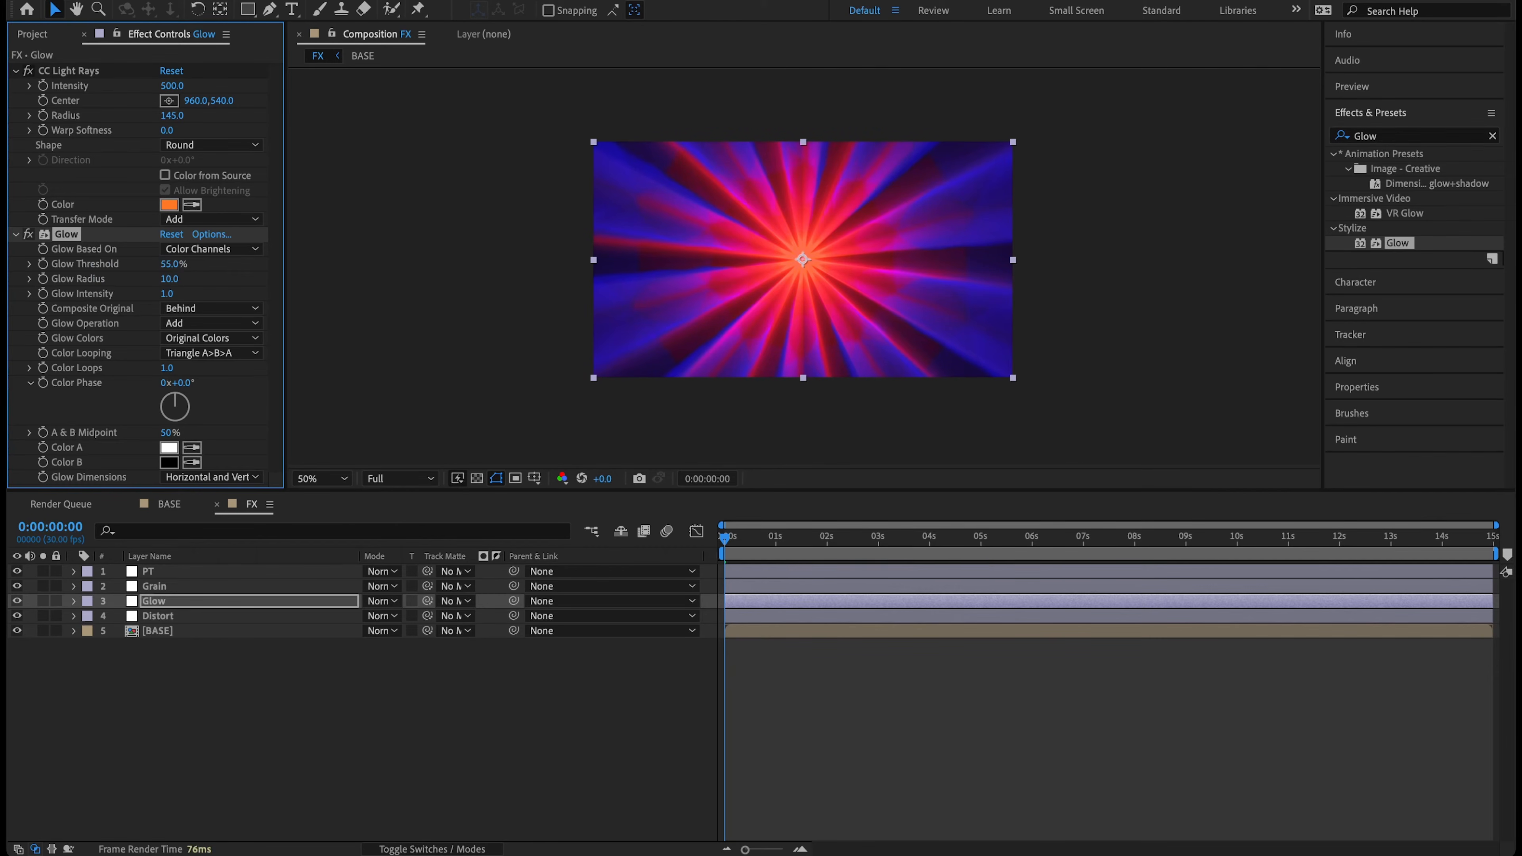
left_click(170, 279)
type("400")
key("Return")
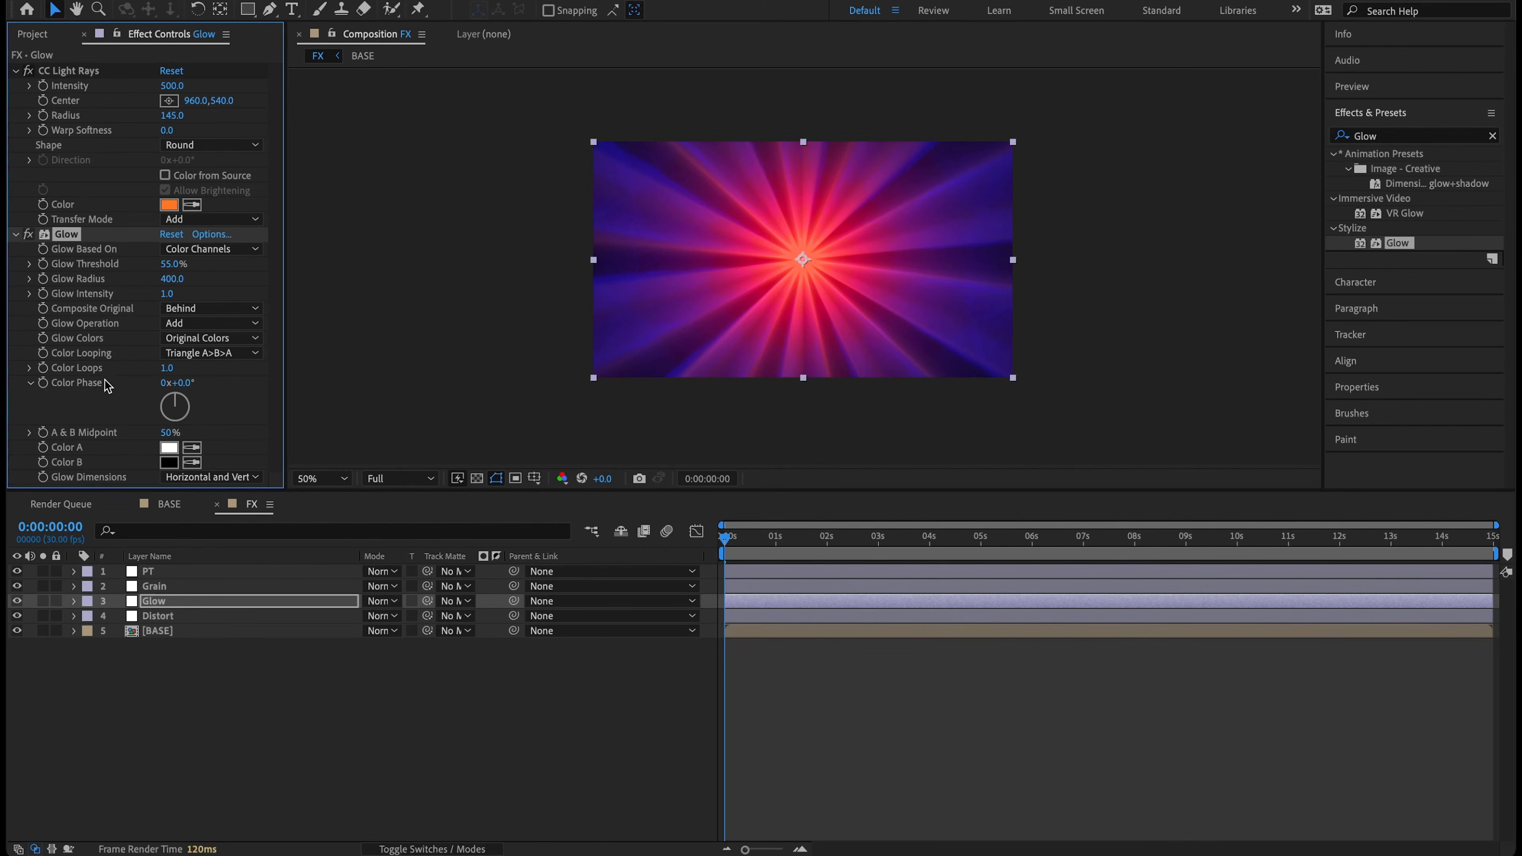
scroll(770, 274, "up", 1)
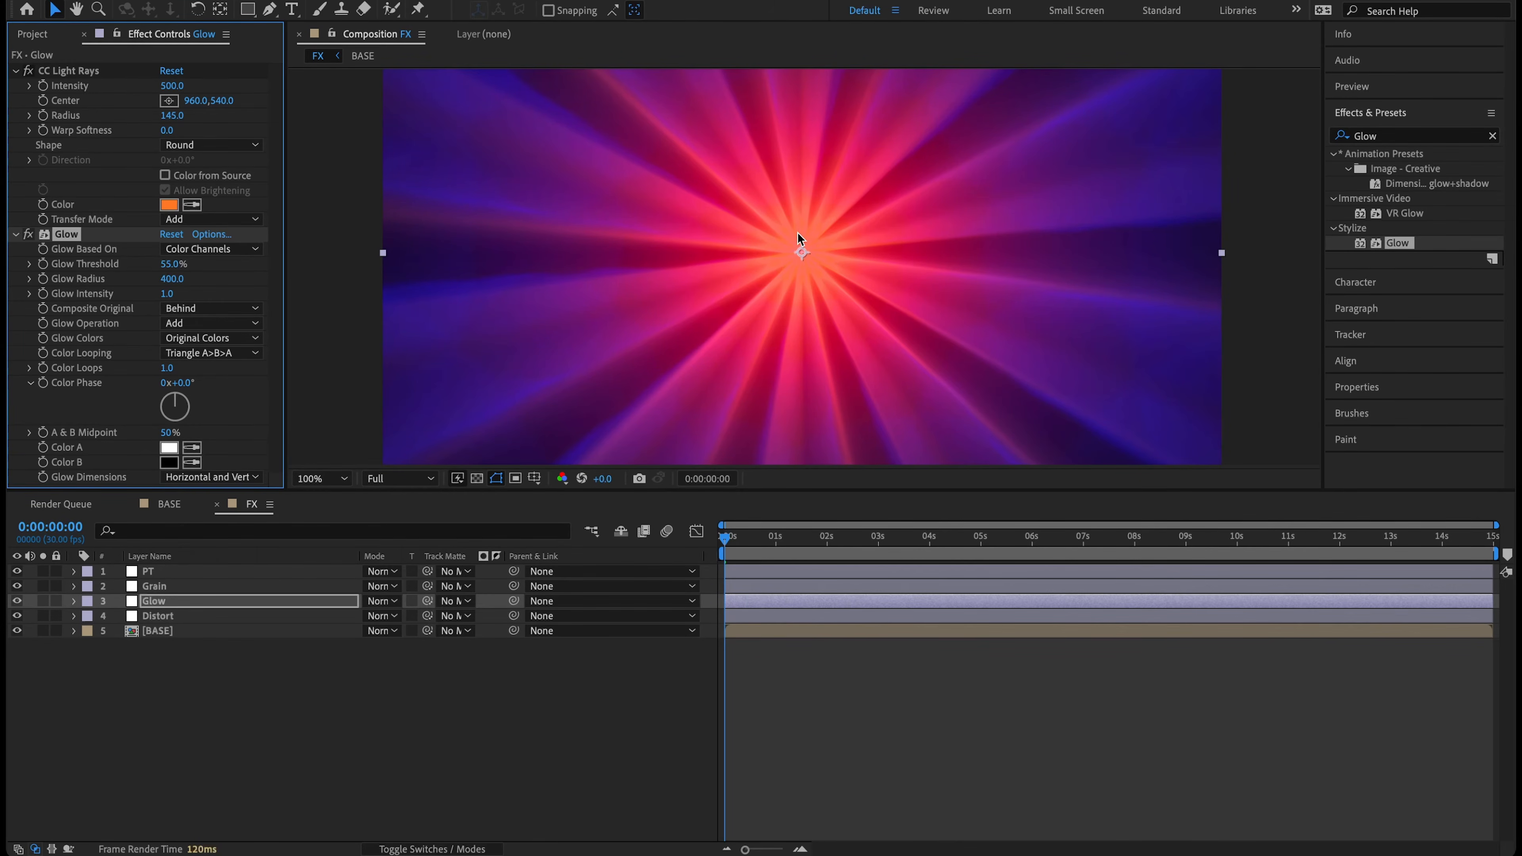
scroll(792, 241, "down", 1)
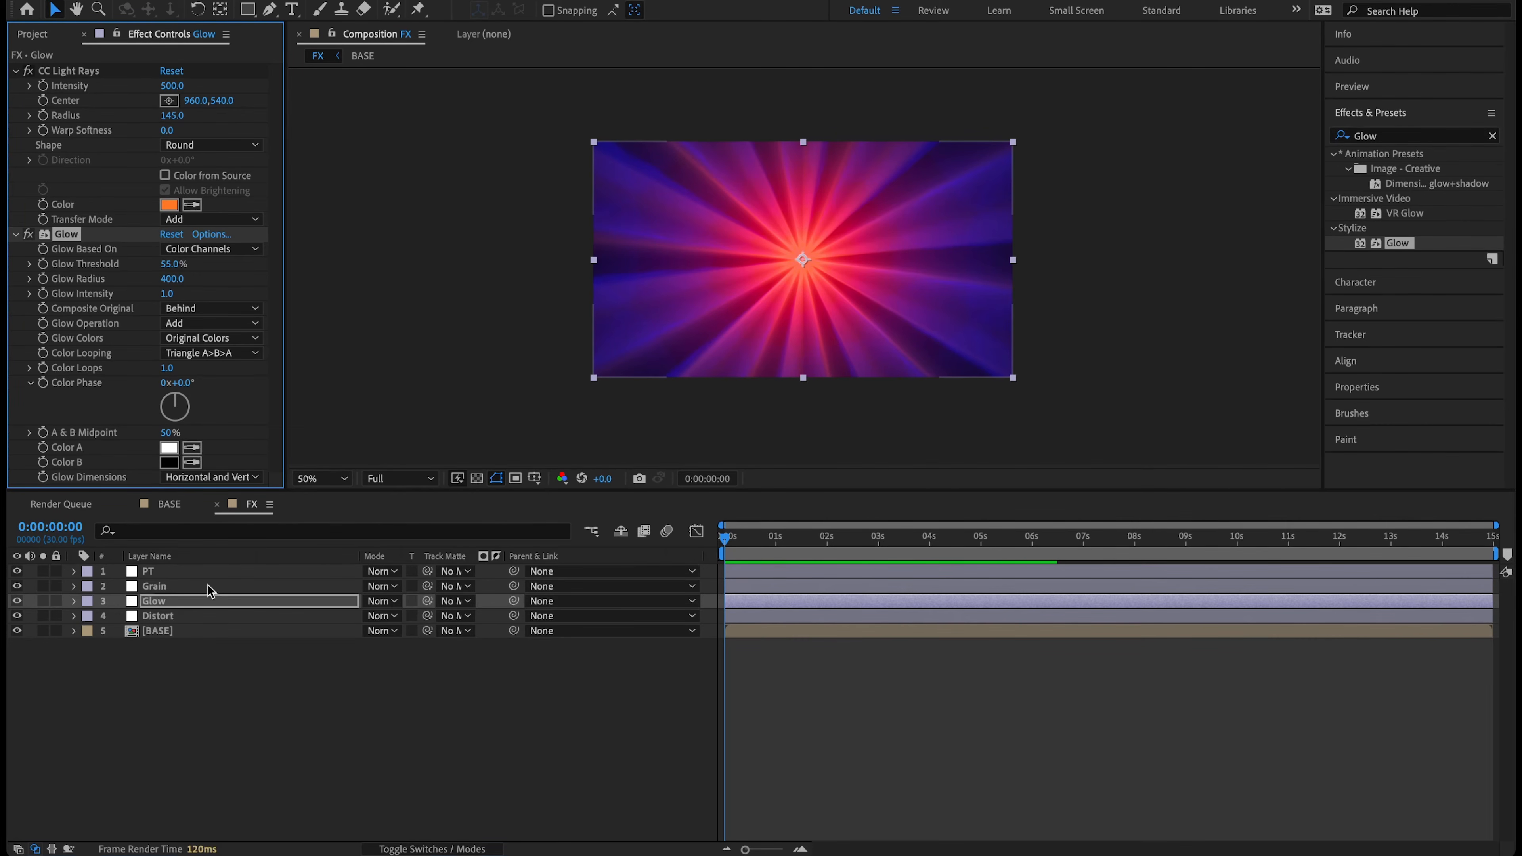
key("space")
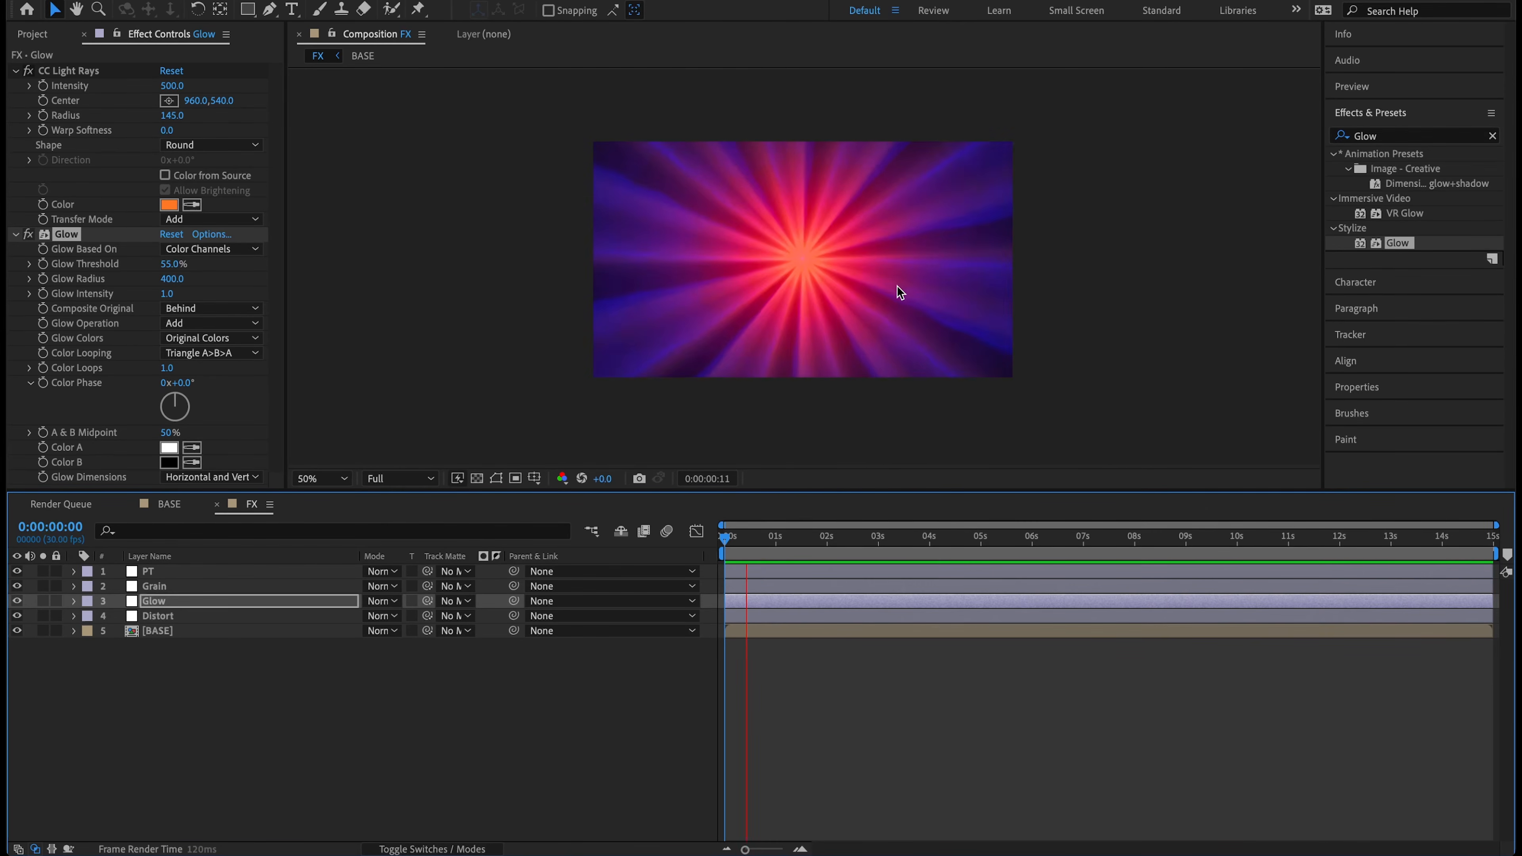
key("space")
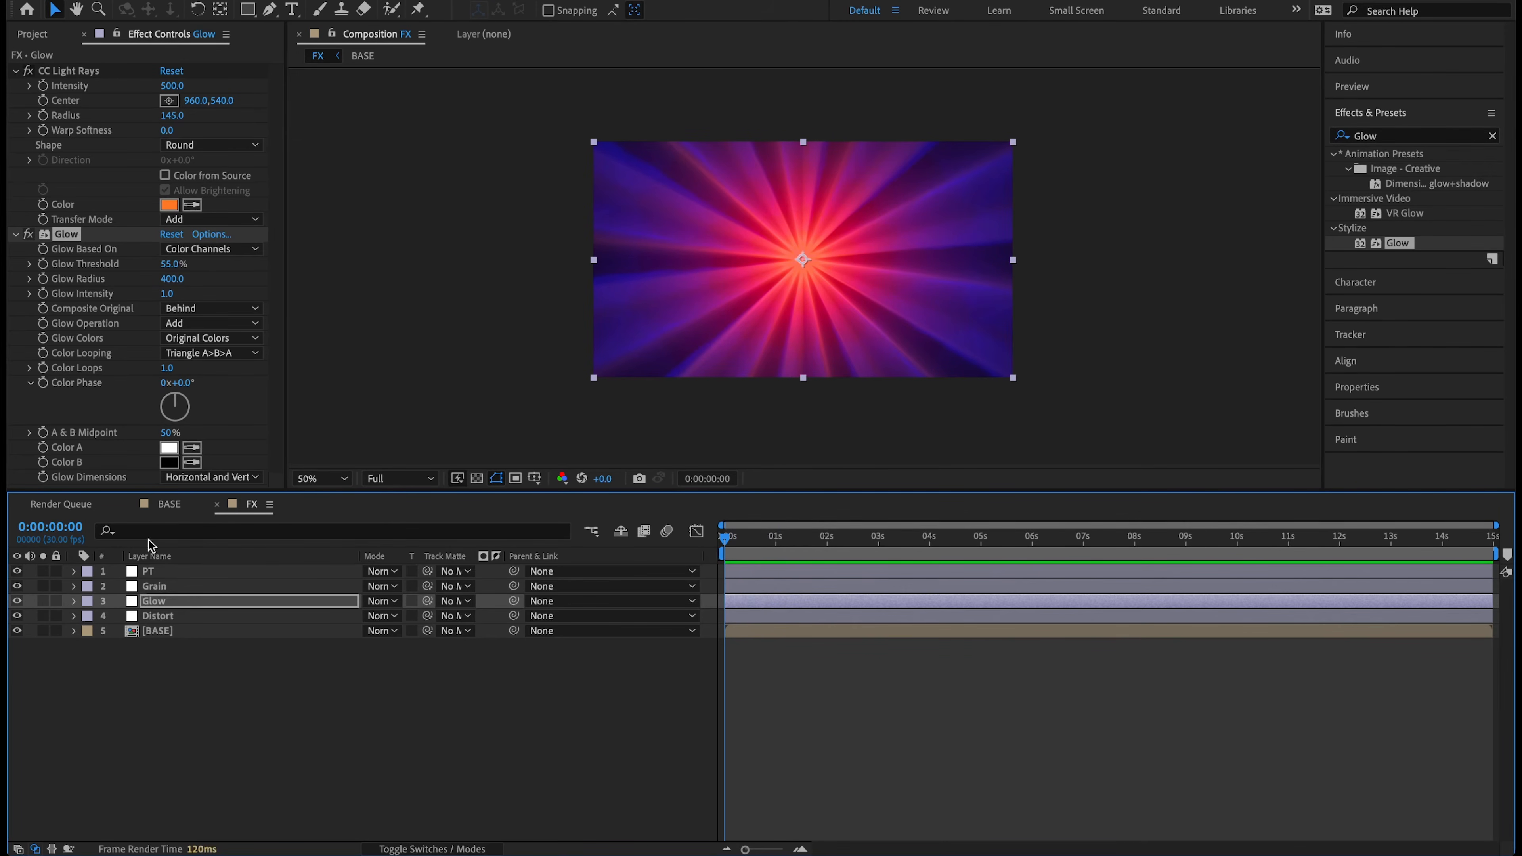
Apply the Noise HLS Auto effect to the Grain adjustment layer
left_click(229, 587)
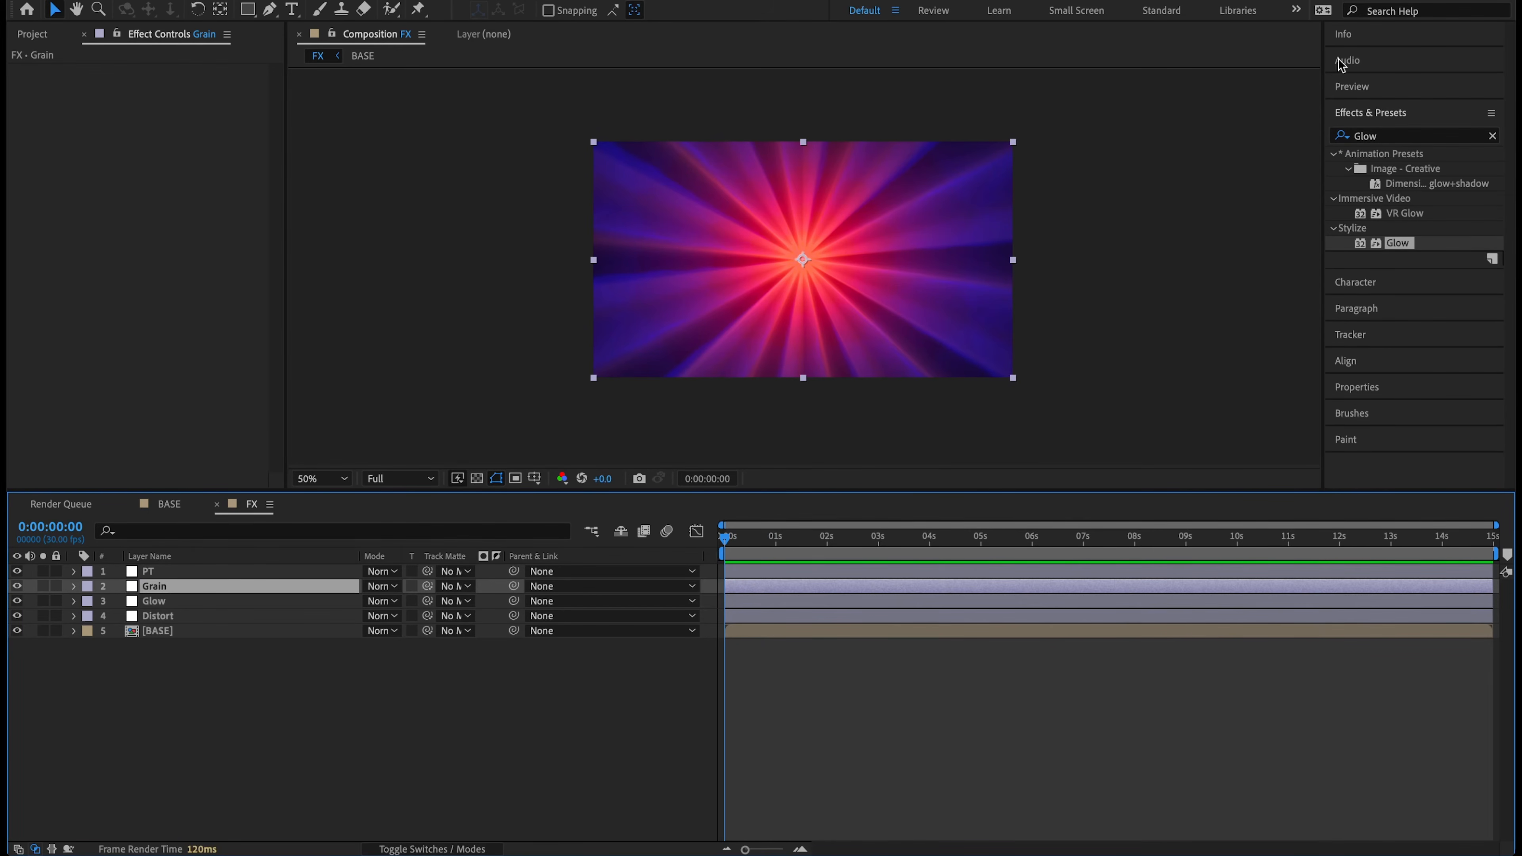
left_click(1377, 136)
type("Noise HLS")
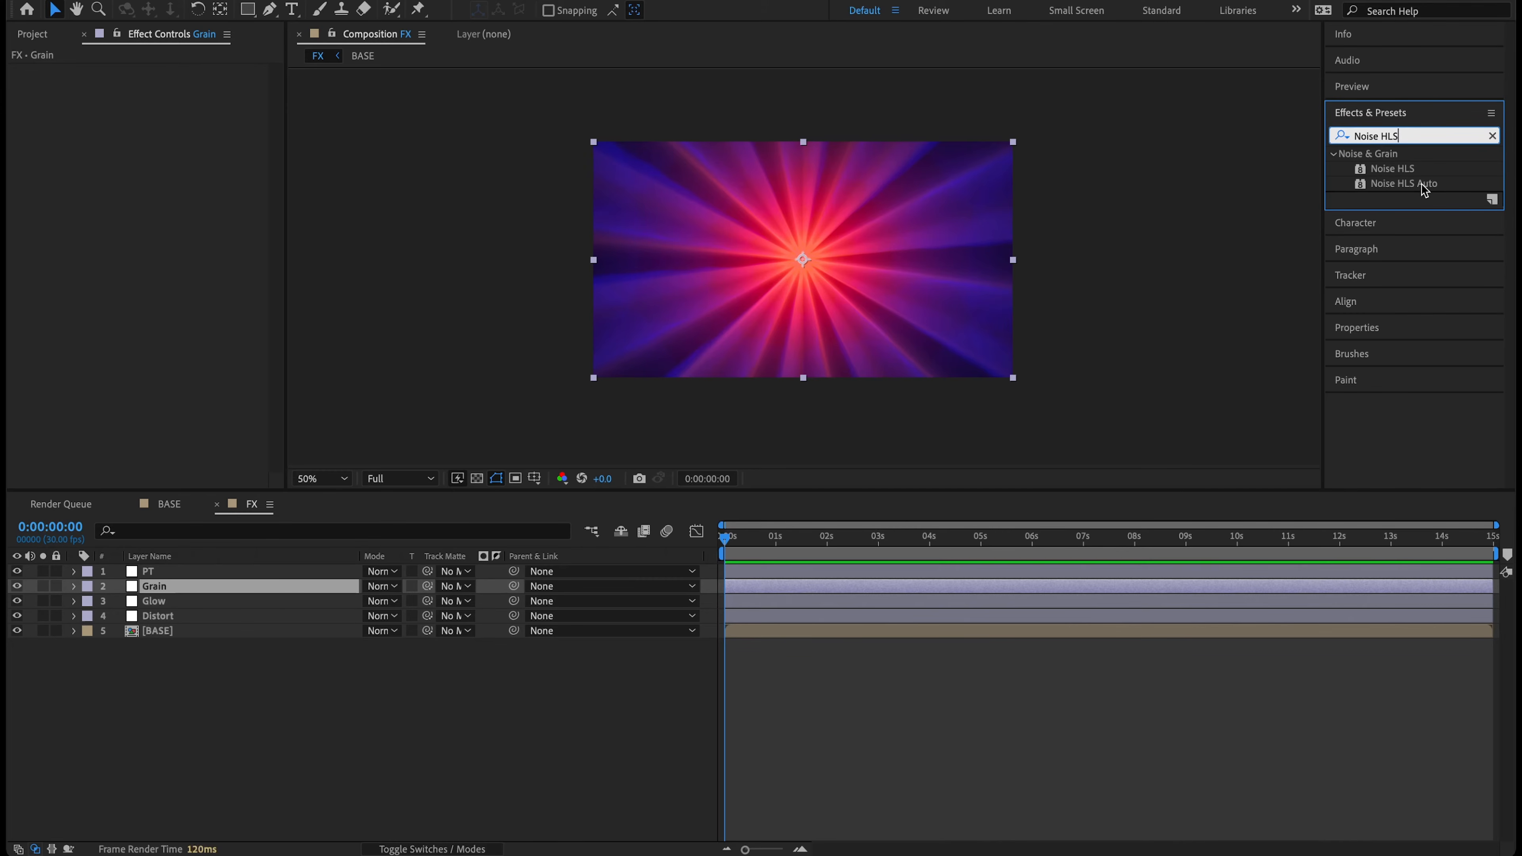
double_click(1375, 180)
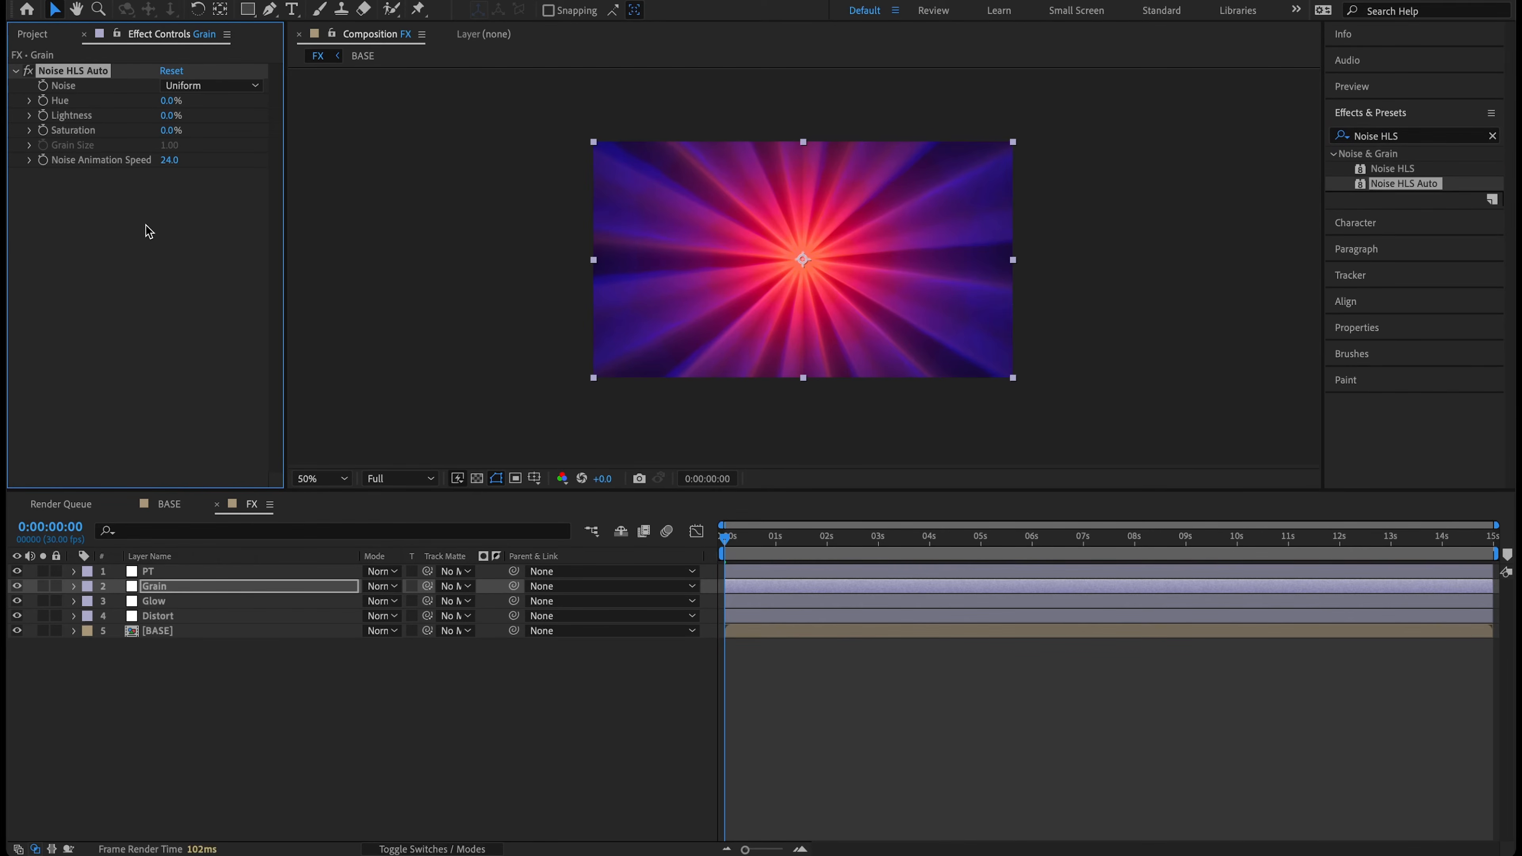
Set Noise HLS Auto to Grain noise with hue, lightness and saturation at 20% and noise animation speed at 20
left_click(180, 86)
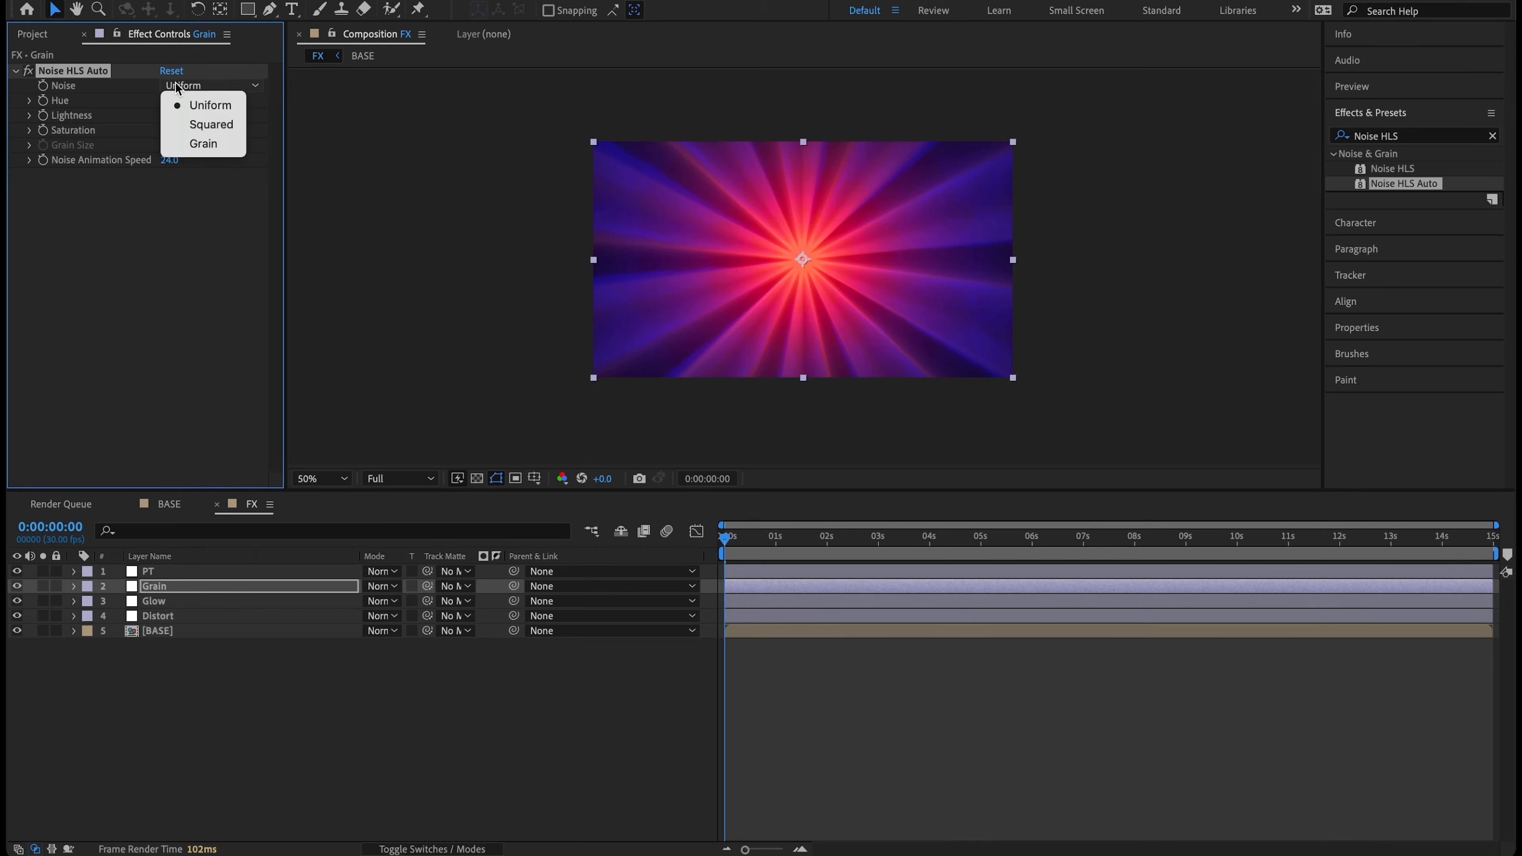
left_click(204, 143)
left_click(168, 101)
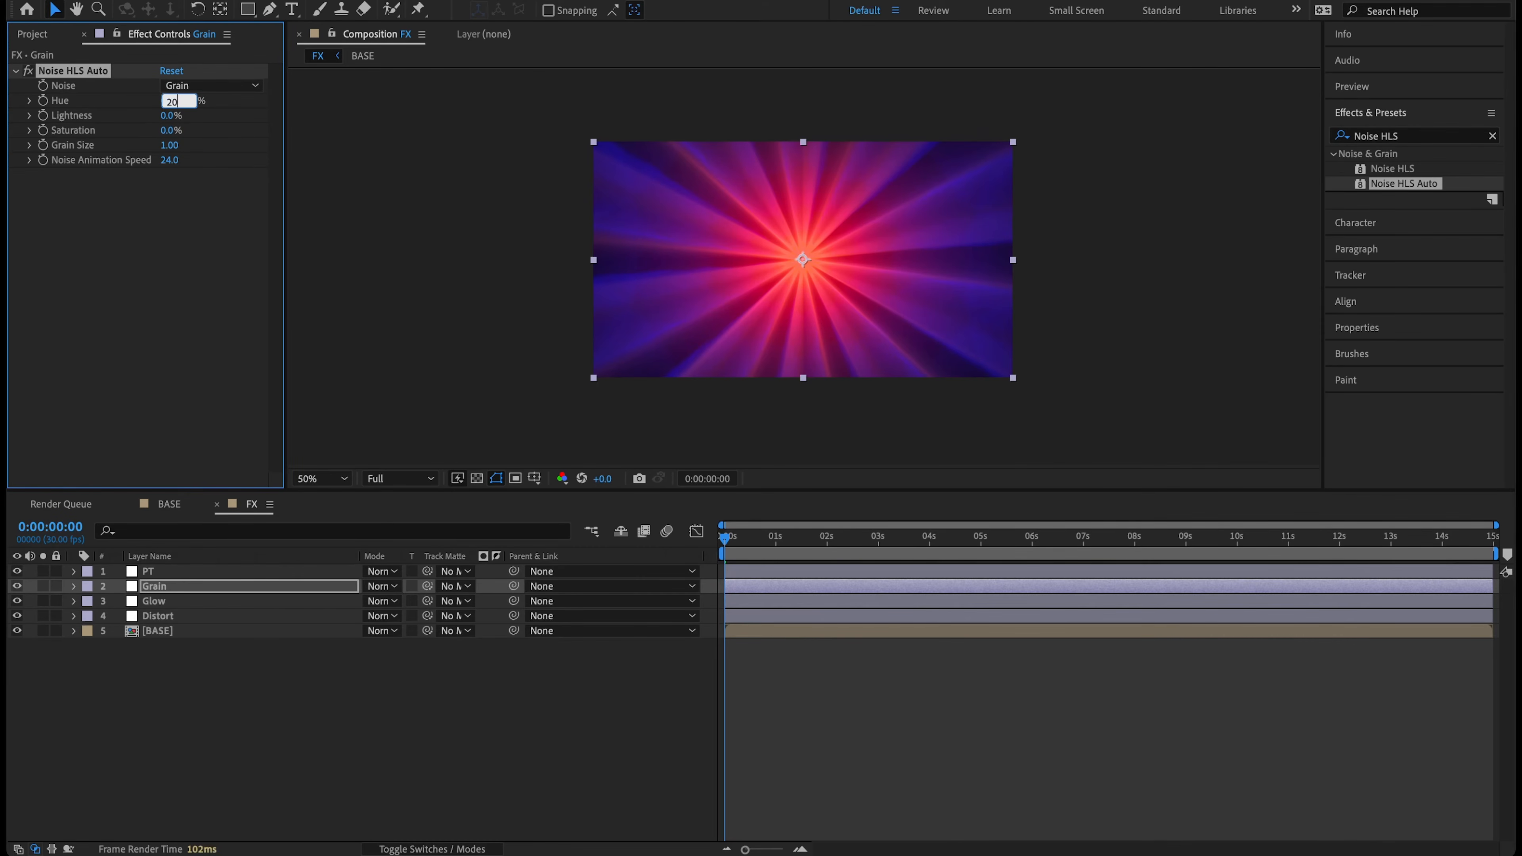
key("Tab")
type("2")
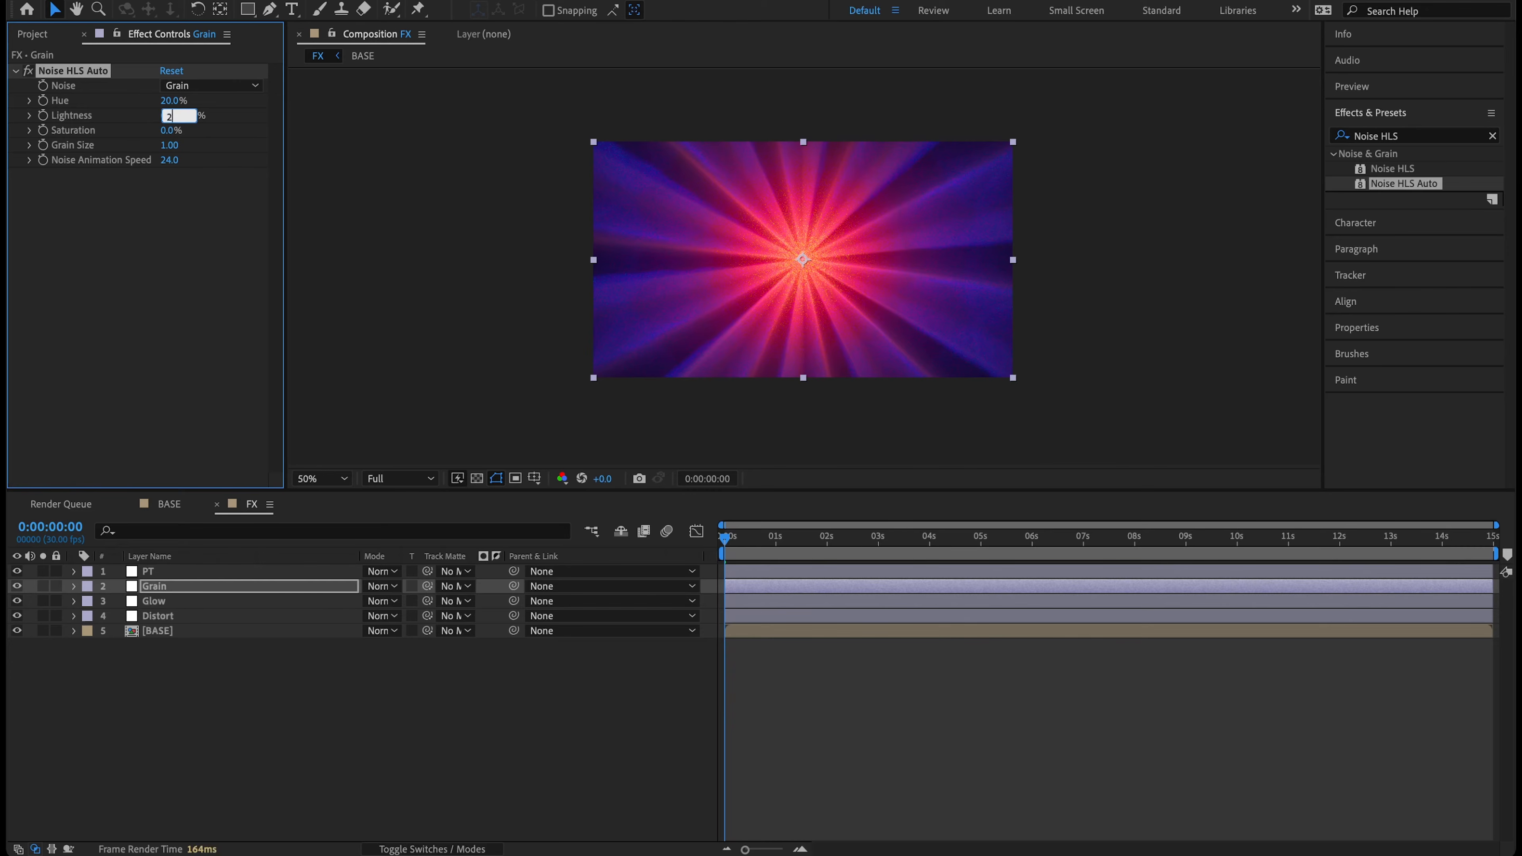
type("0")
key("Tab")
type("20")
key("Return")
left_click(172, 162)
type("20")
key("Return")
Preview the grainy ray animation from the start of the composition, examining the noise close up and at full frame
left_click_drag(751, 546, 682, 550)
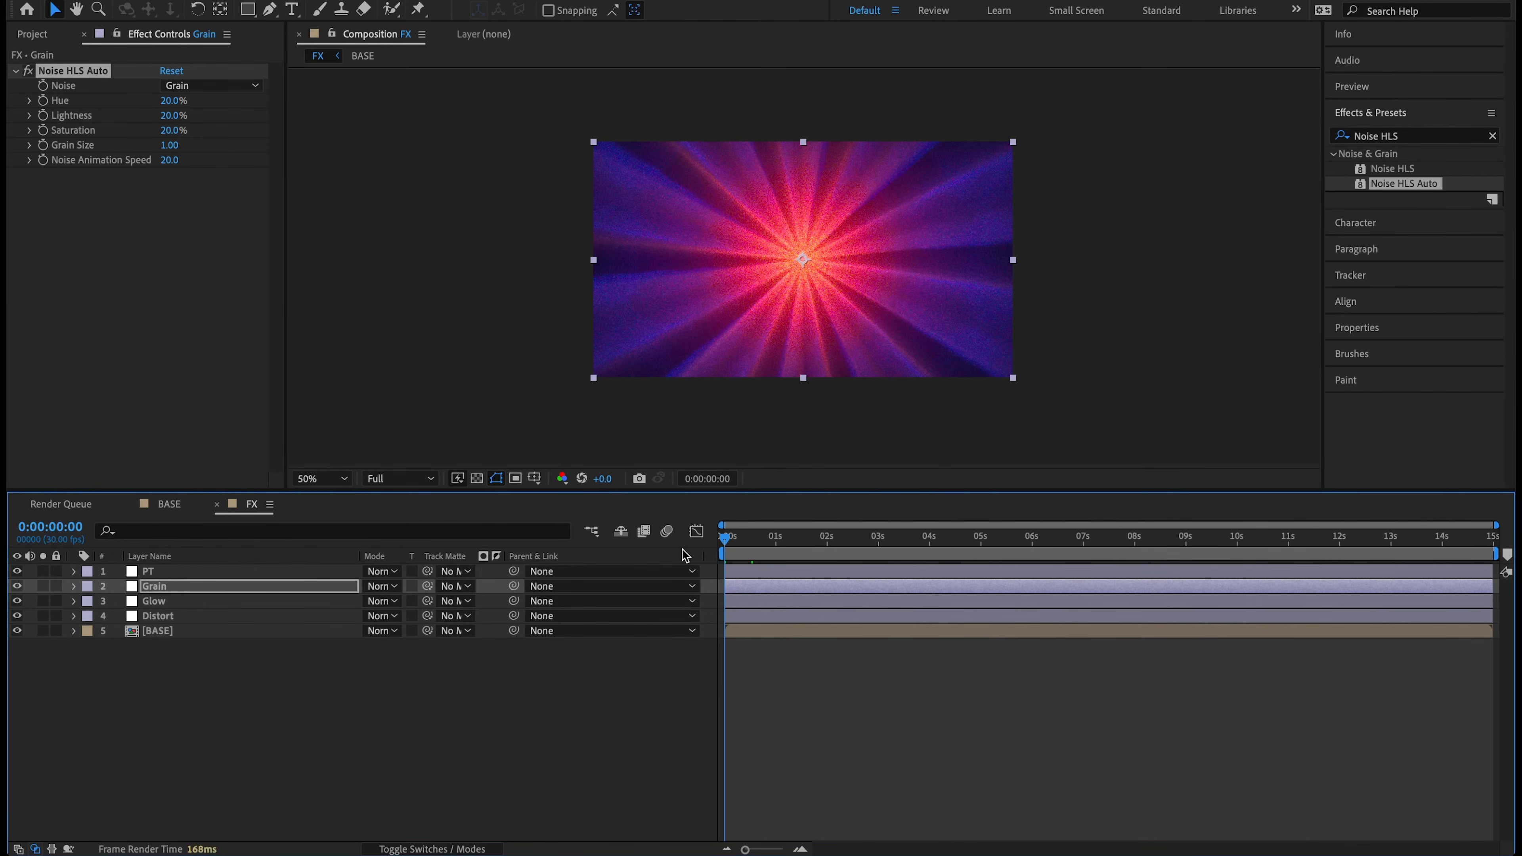
key("period")
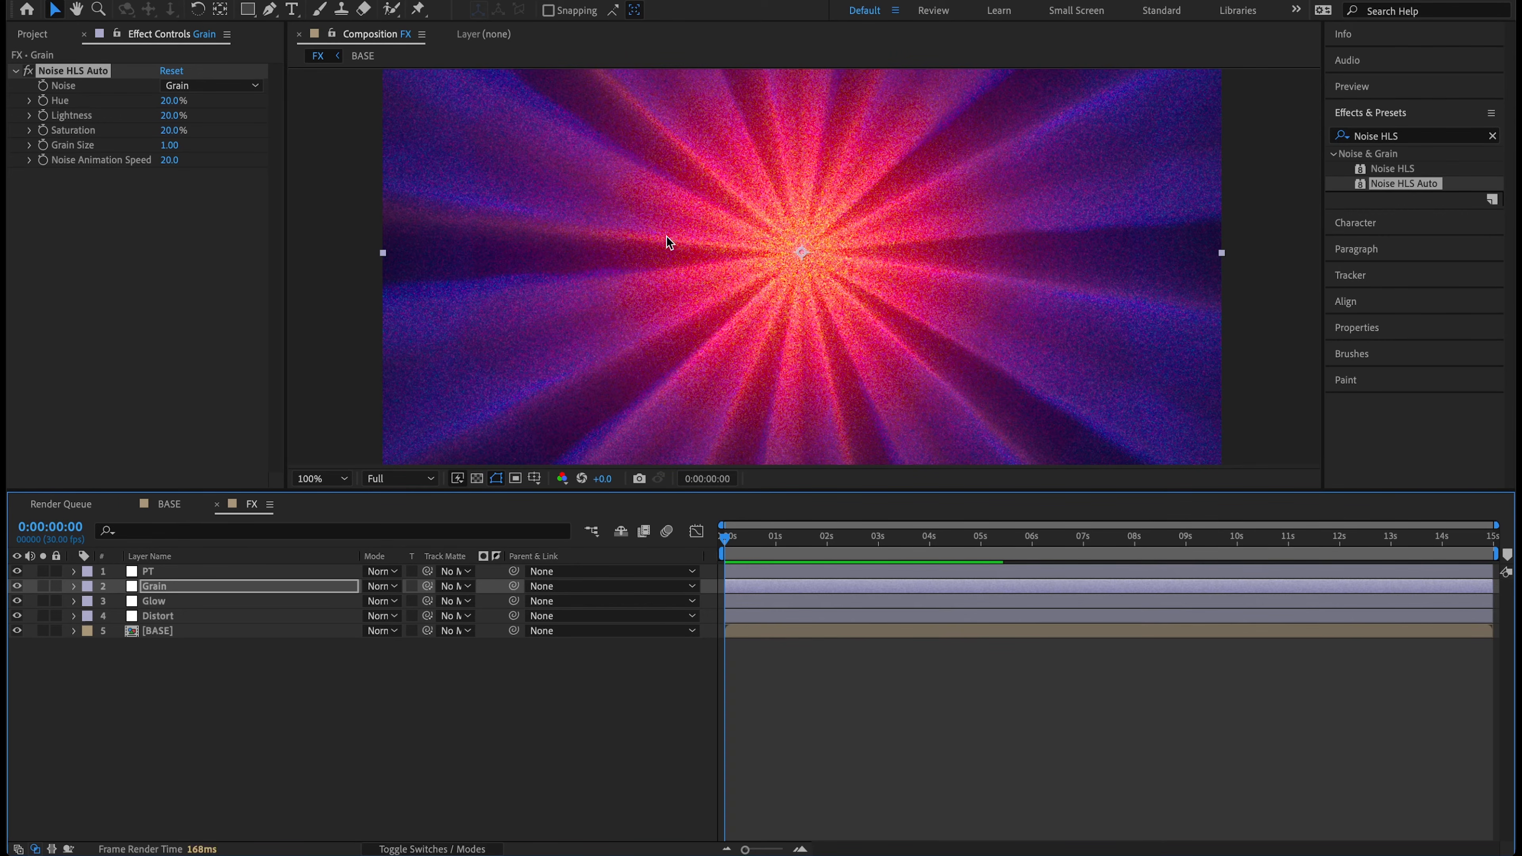
key("comma")
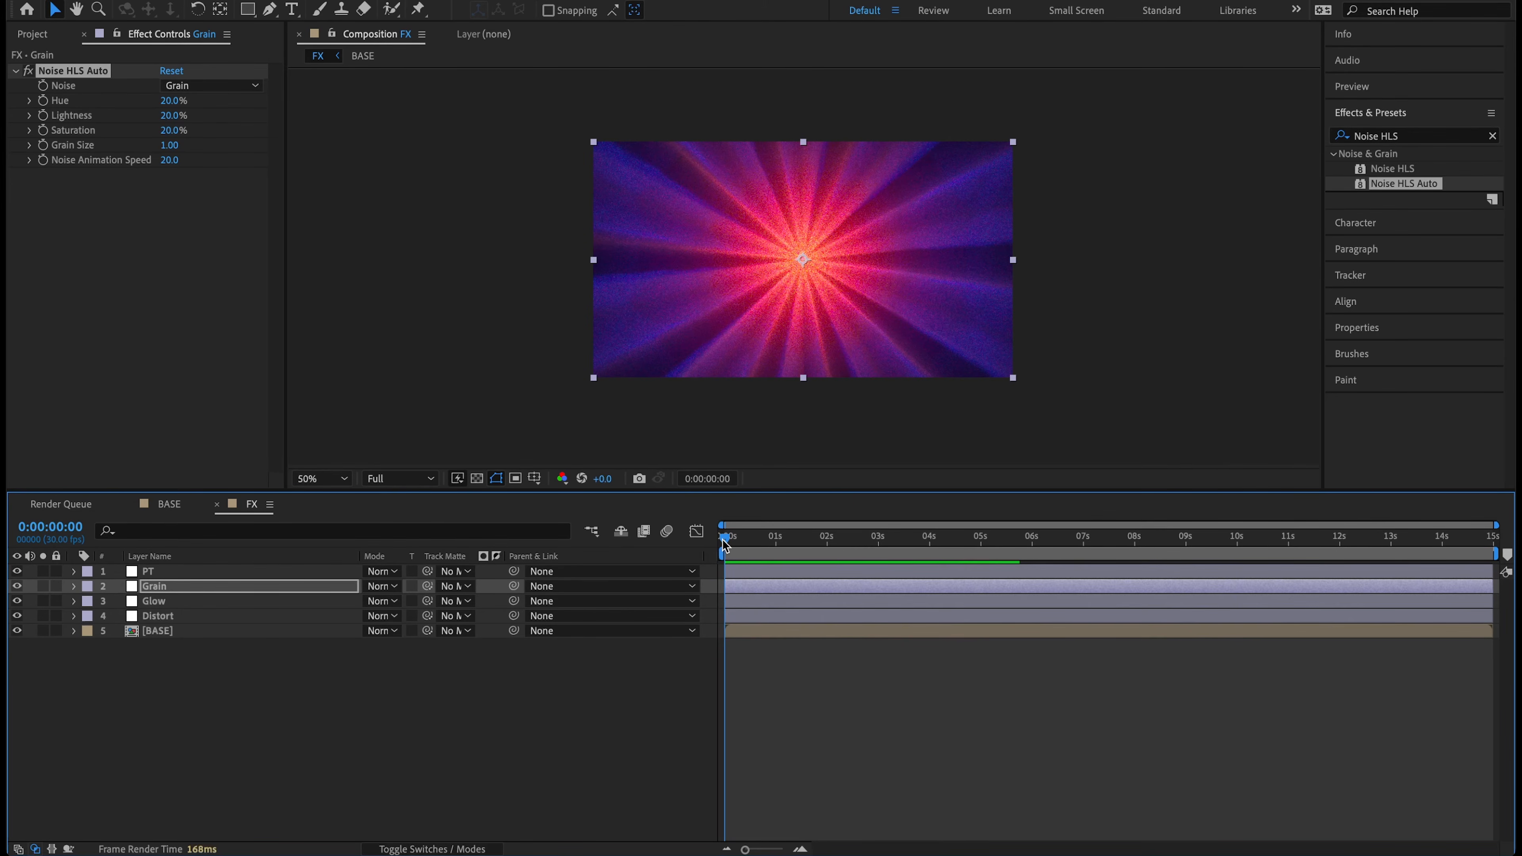
key("period")
key("space")
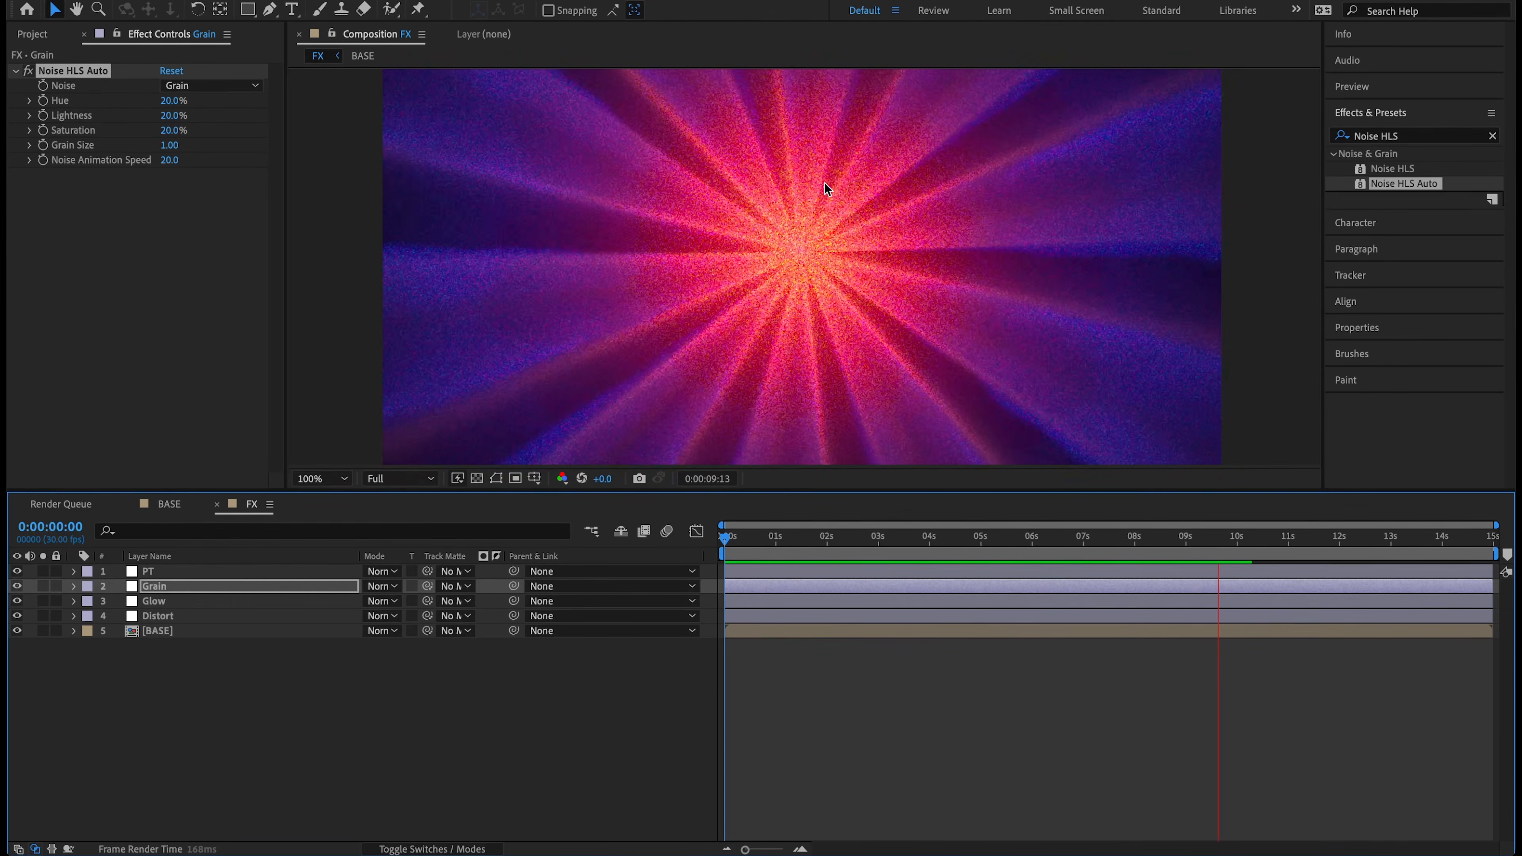
scroll(745, 271, "down", 1)
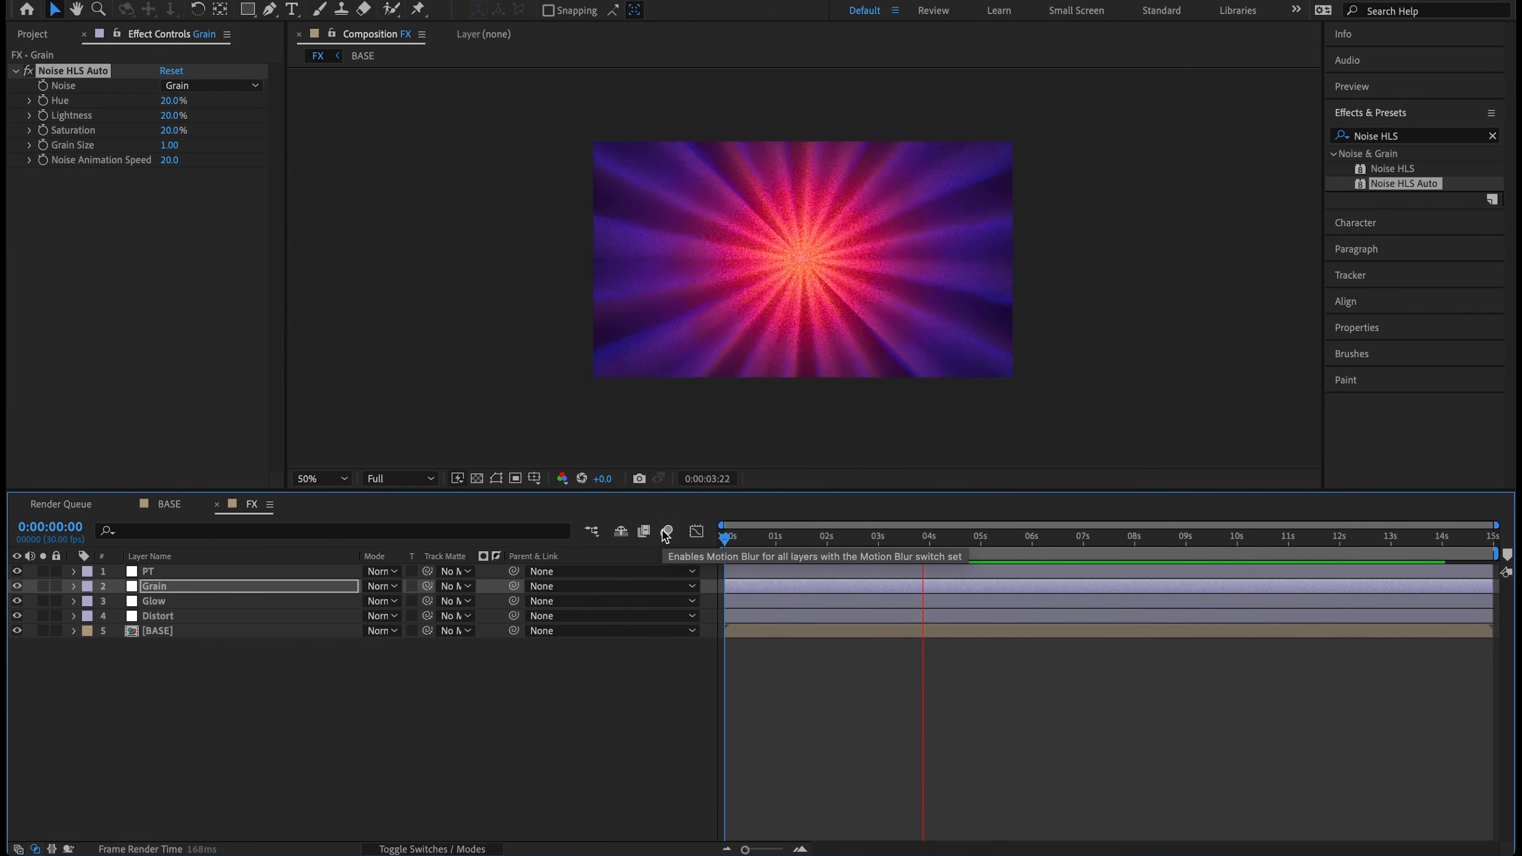
key("space")
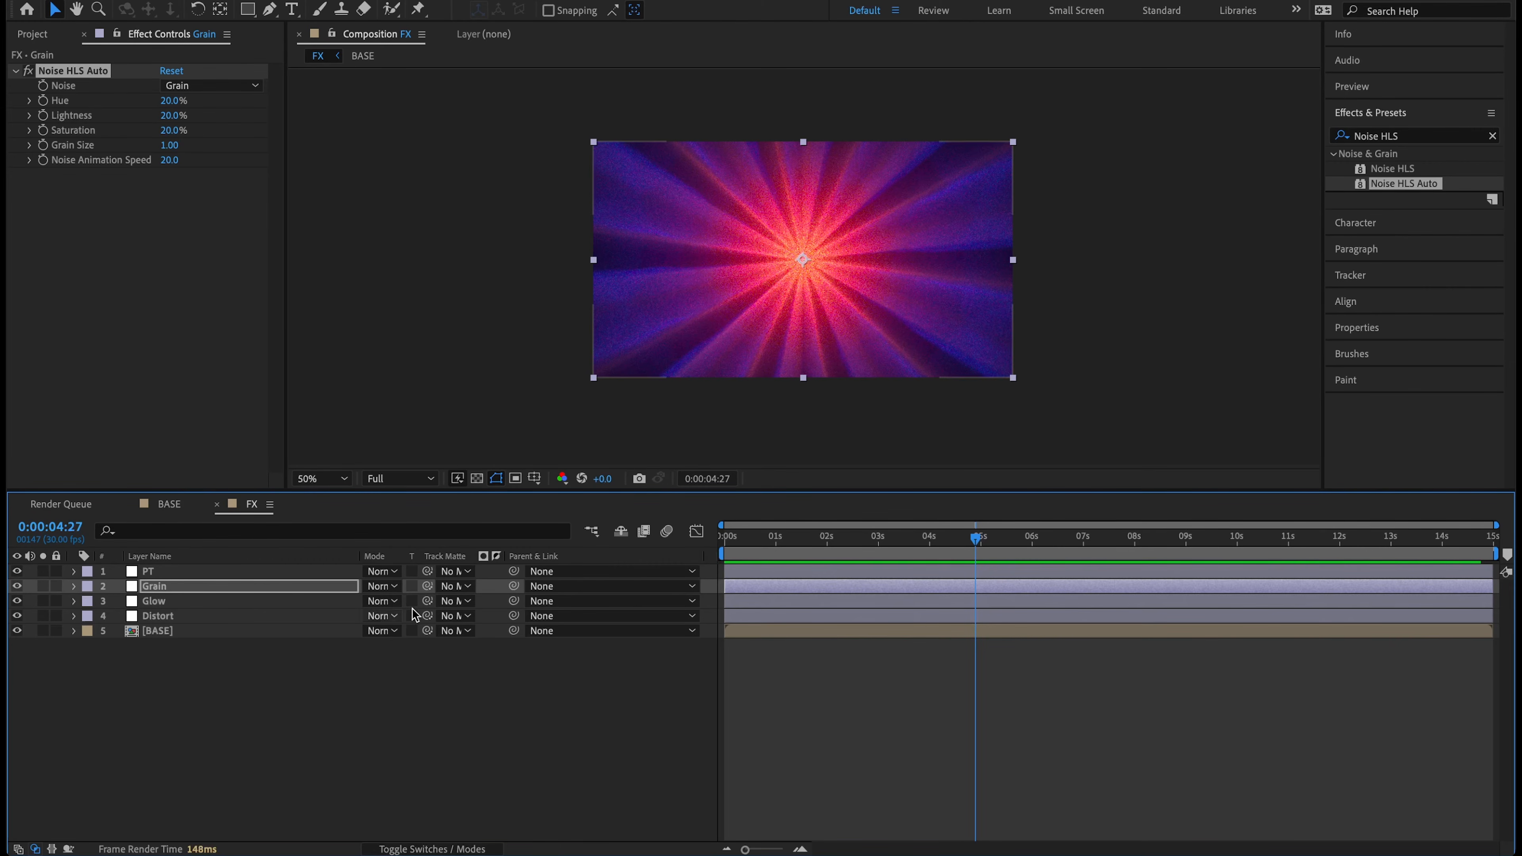
key("Home")
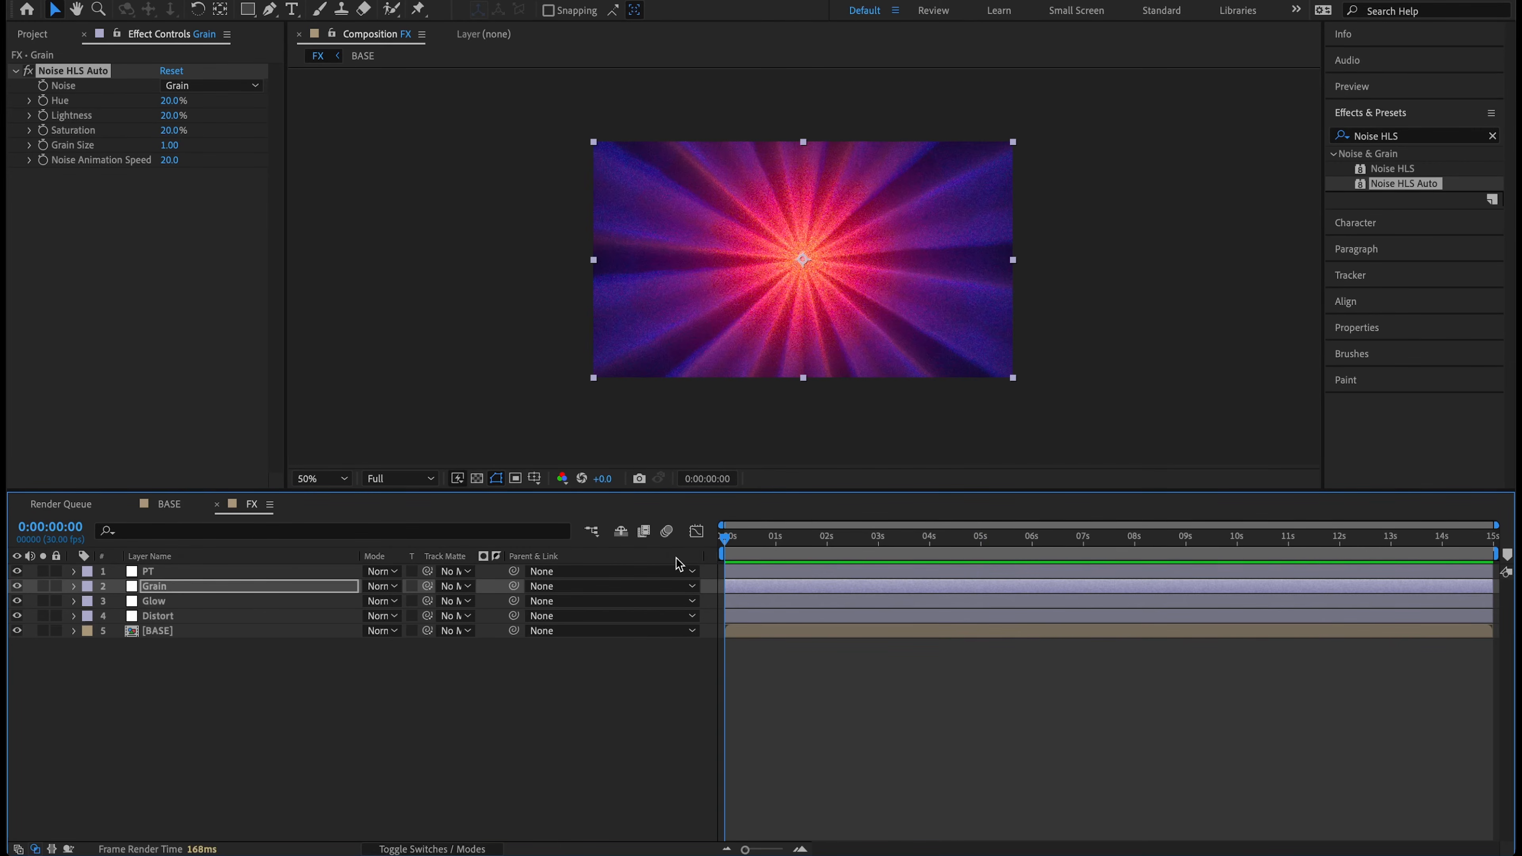
key("space")
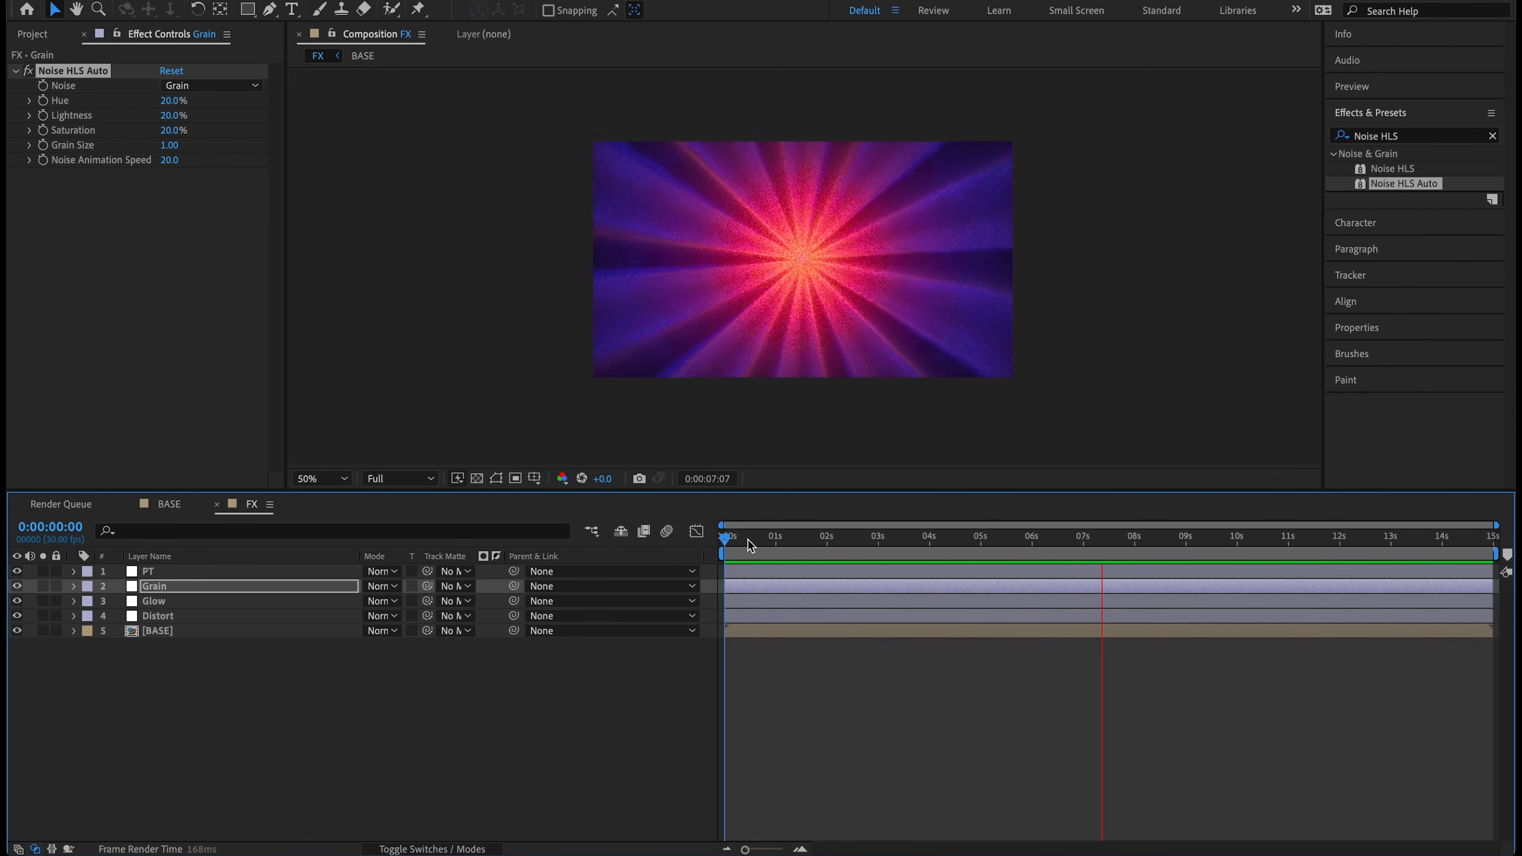
key("space")
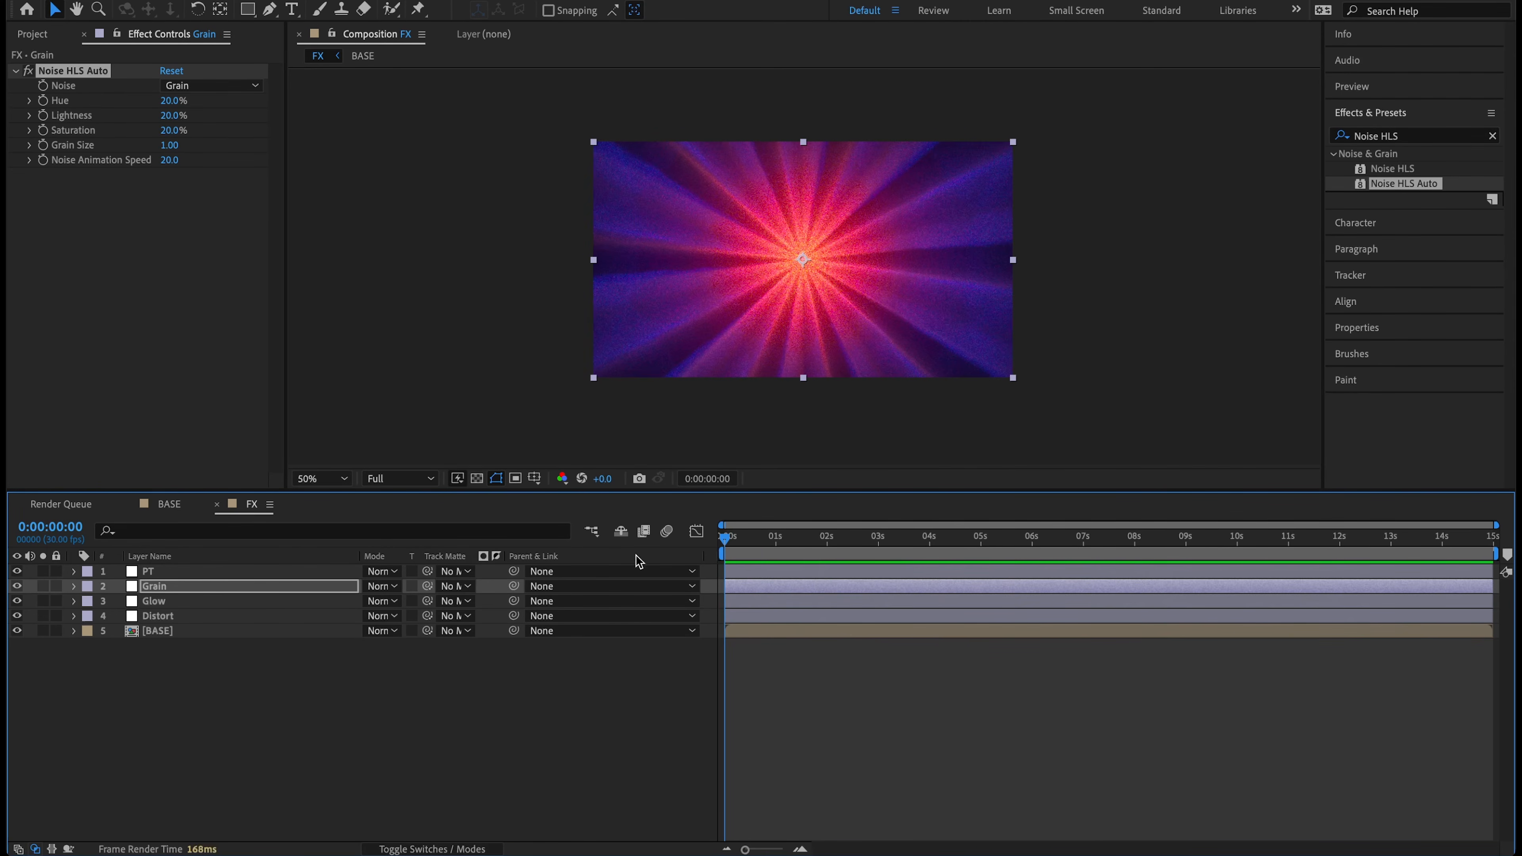
Apply the Posterize Time effect to the PT adjustment layer
left_click(184, 570)
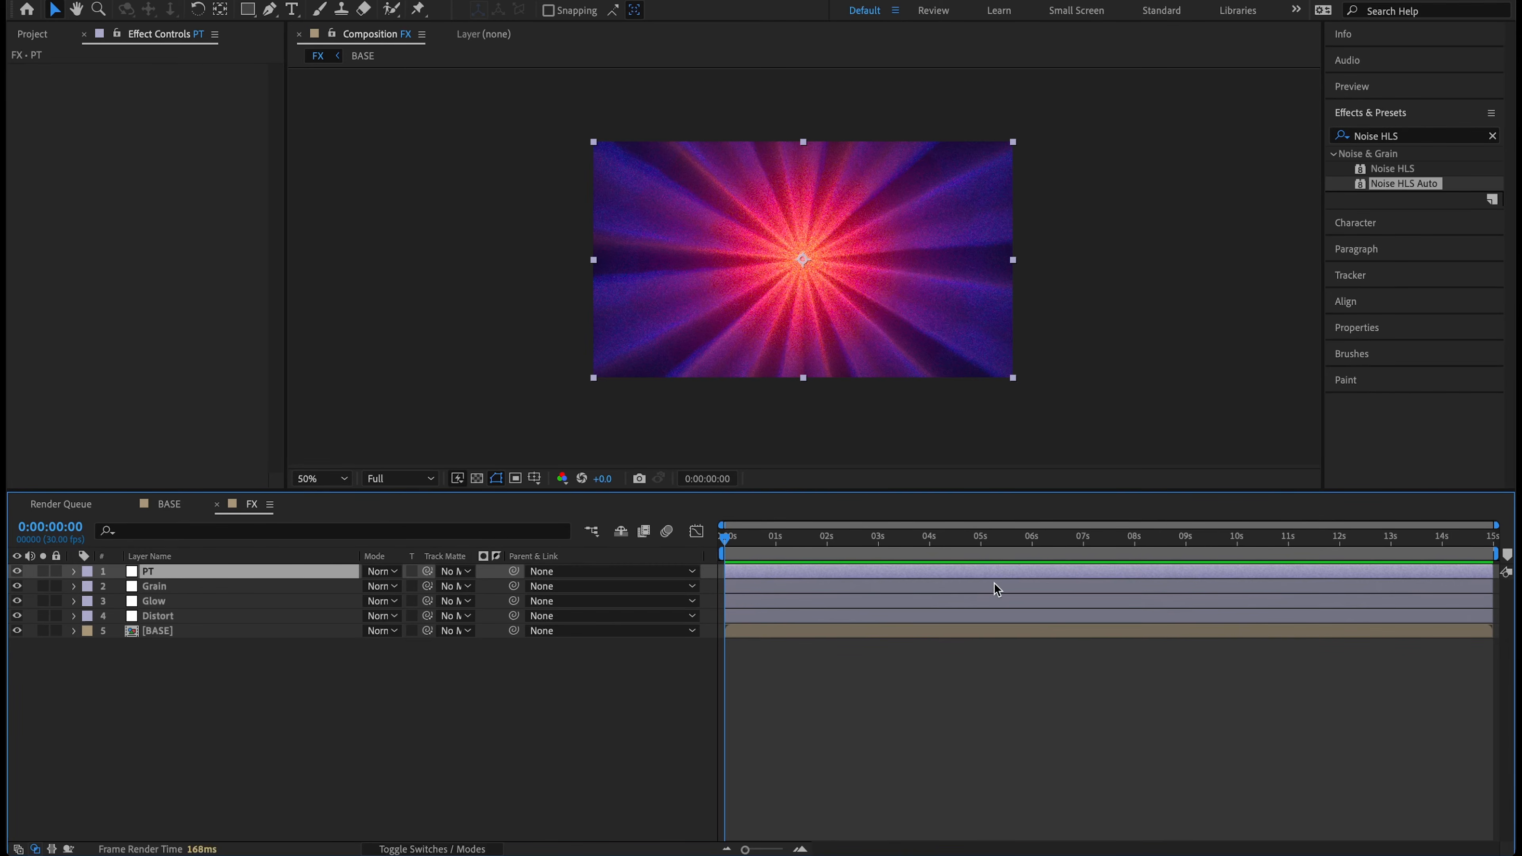
left_click(1408, 137)
type("Posterize")
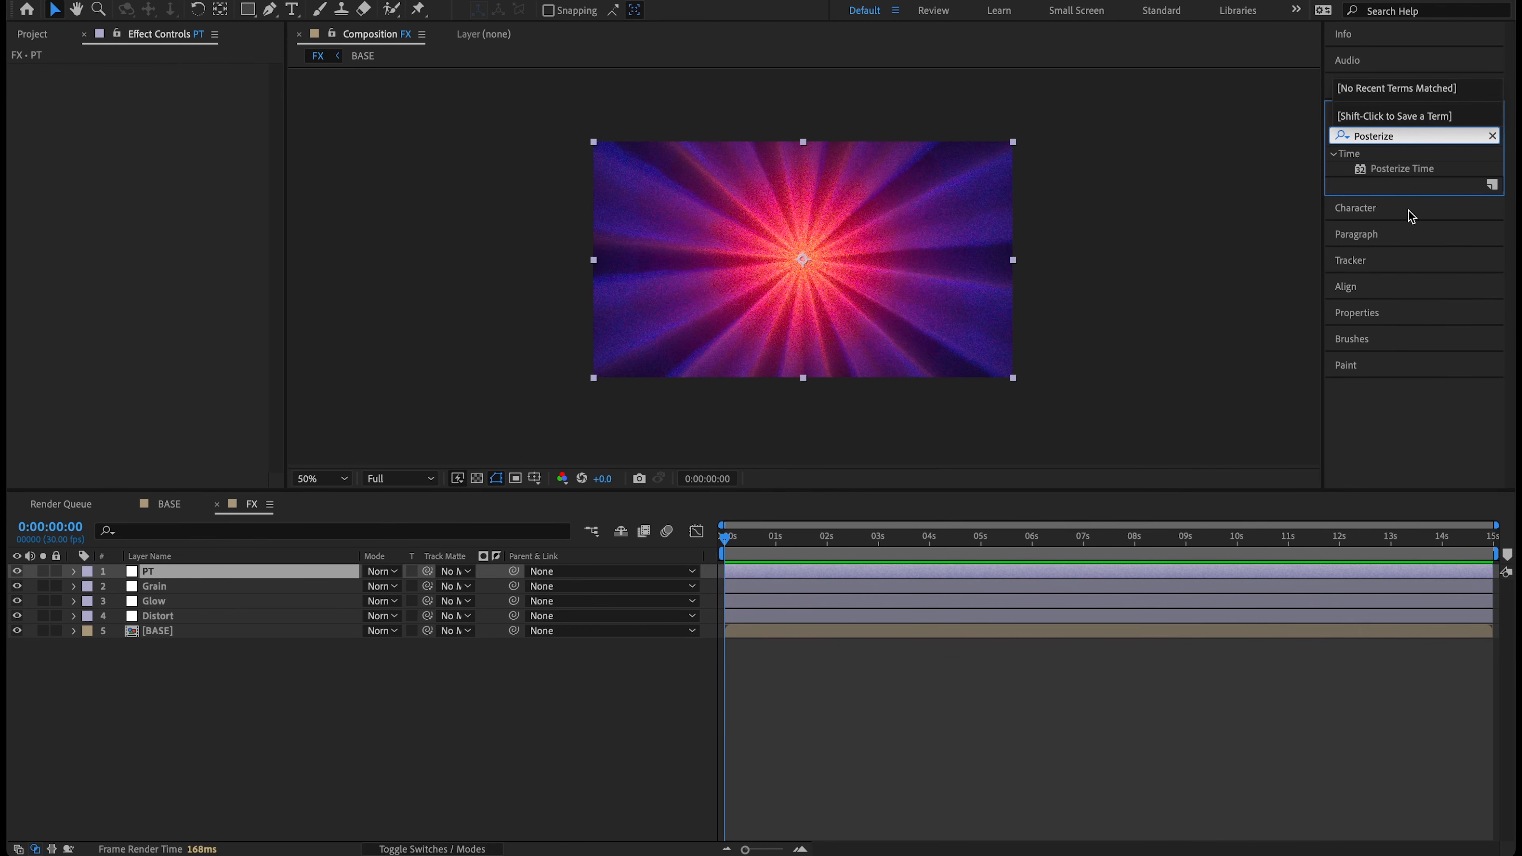
double_click(1394, 170)
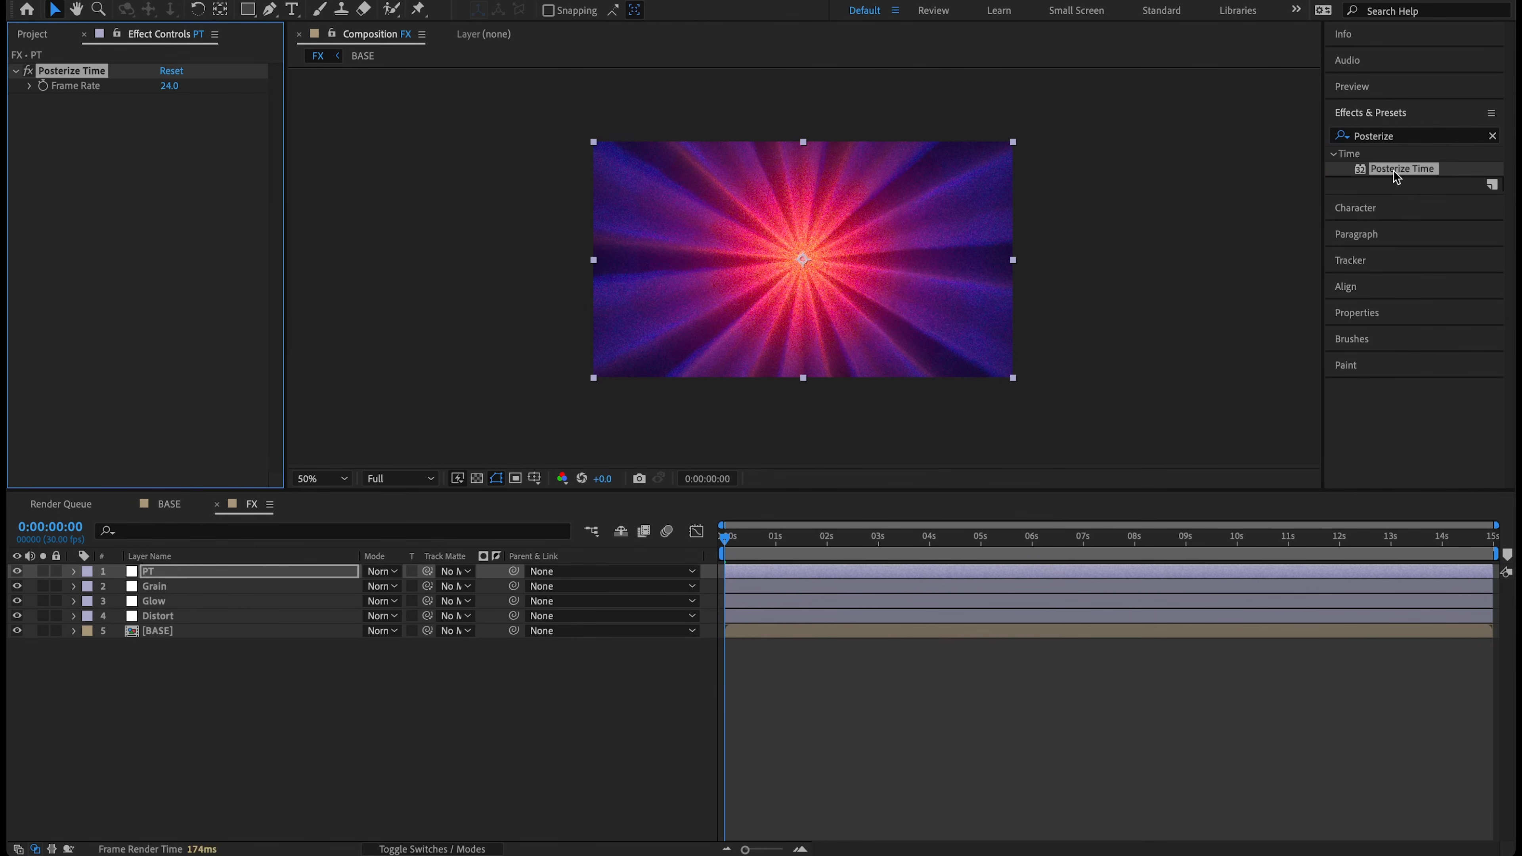
Set the Posterize Time frame rate to 11, preview the animation from the start, and deselect the PT layer
left_click(170, 87)
type("11")
key("Return")
mouse_move(726, 538)
left_mouse_down()
mouse_move(774, 538)
mouse_move(698, 540)
left_mouse_up()
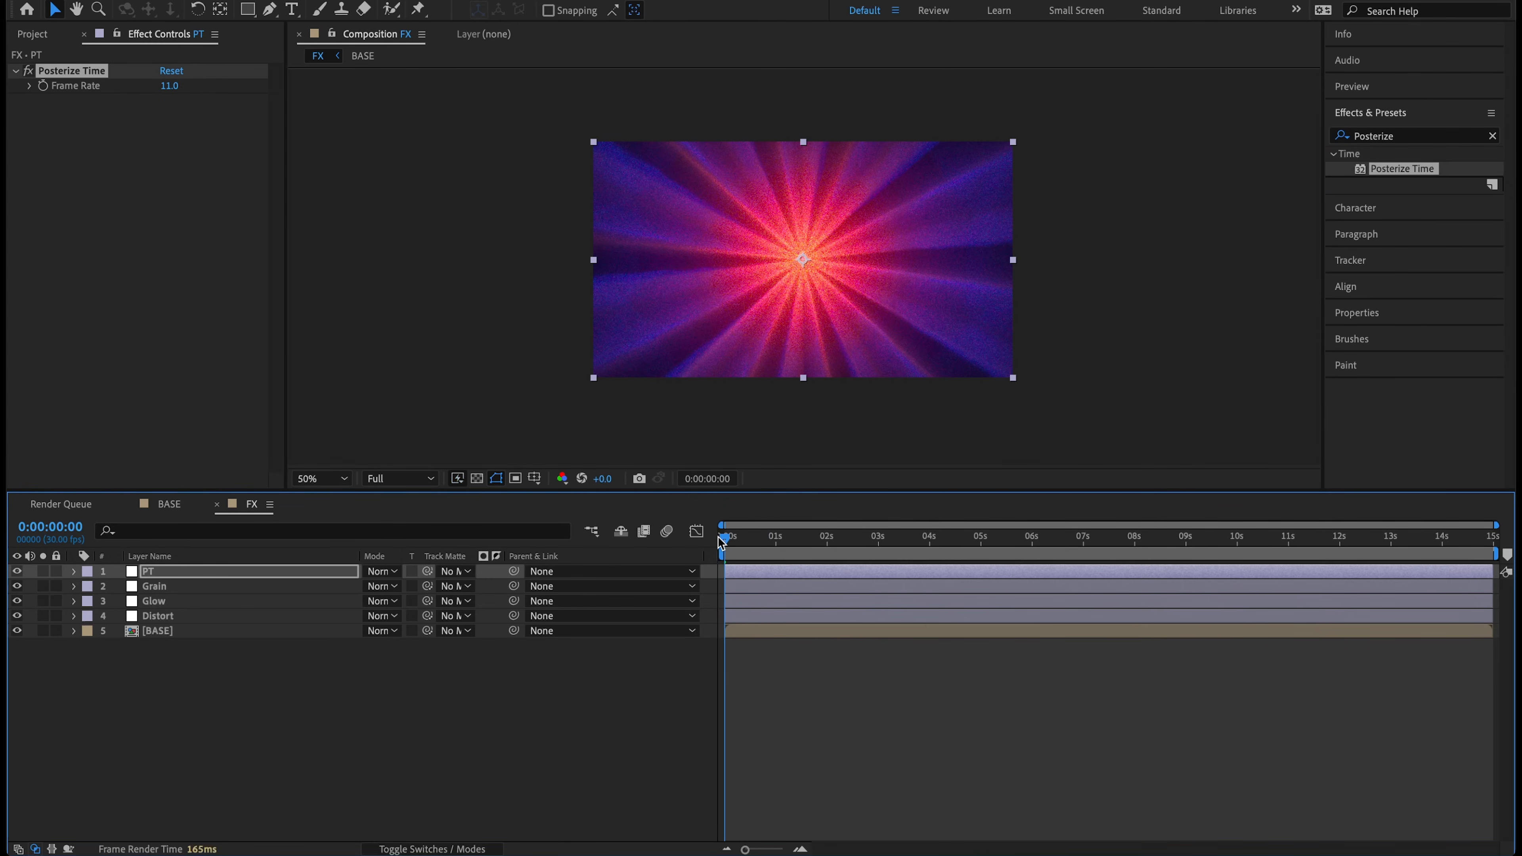
key("space")
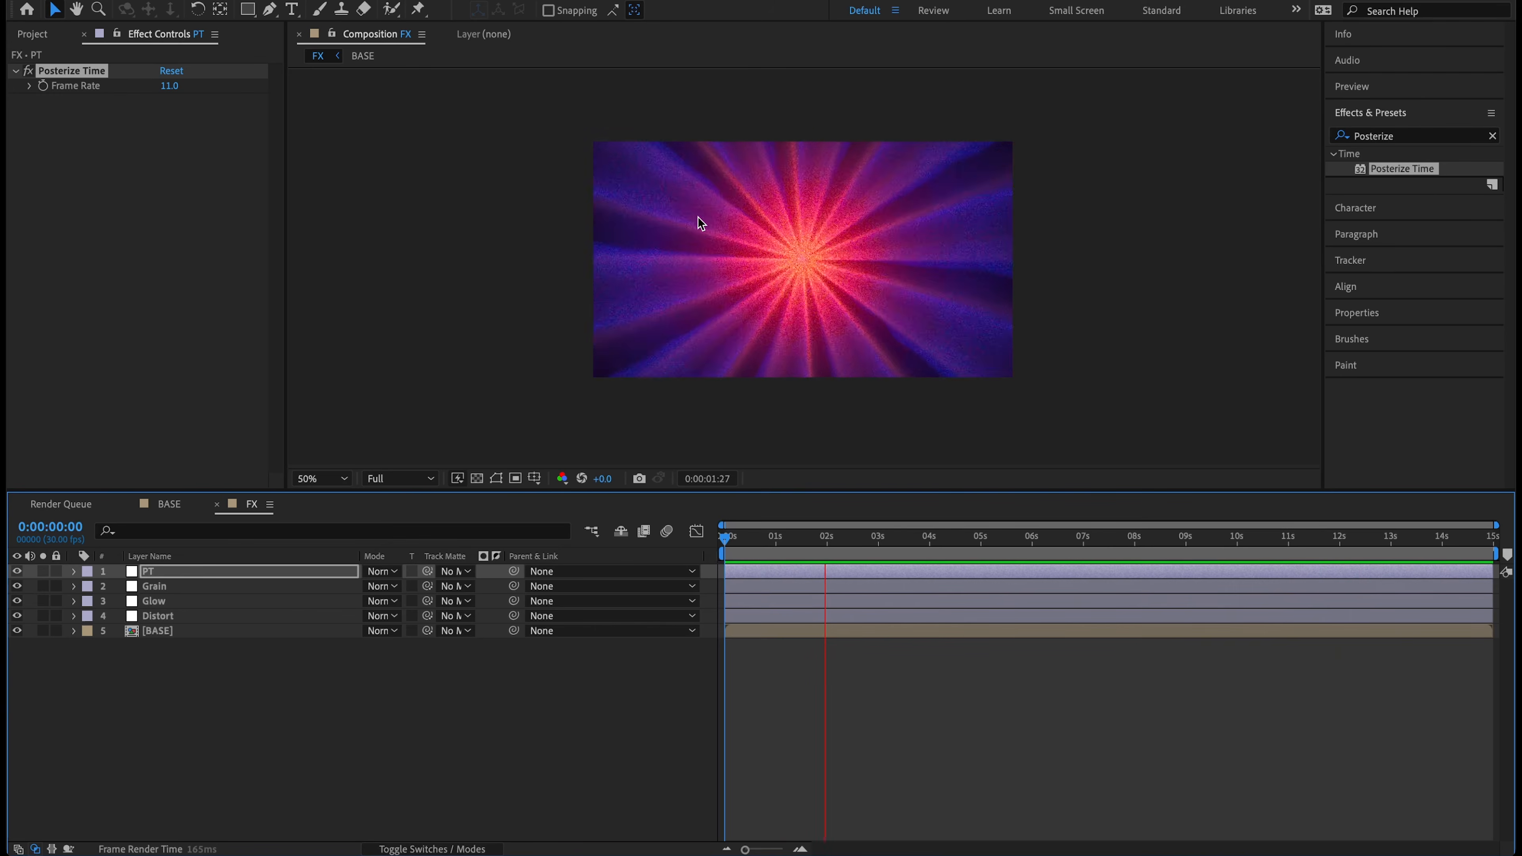
key("space")
left_click(261, 697)
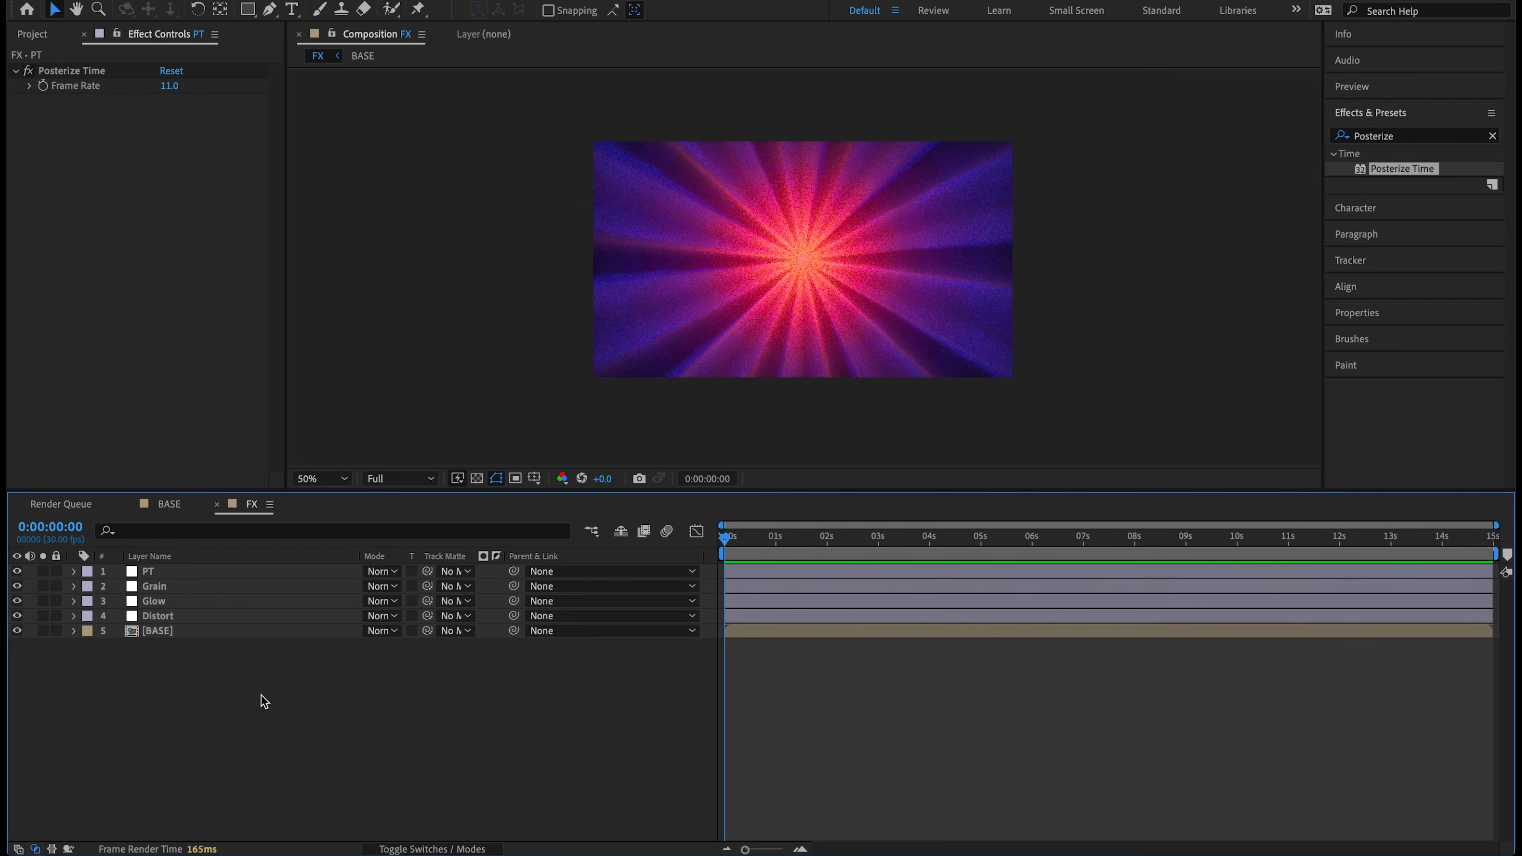
Set the star path of Shape Layer 1 in the BASE composition to 5 points and preview the rays in FX
key("space")
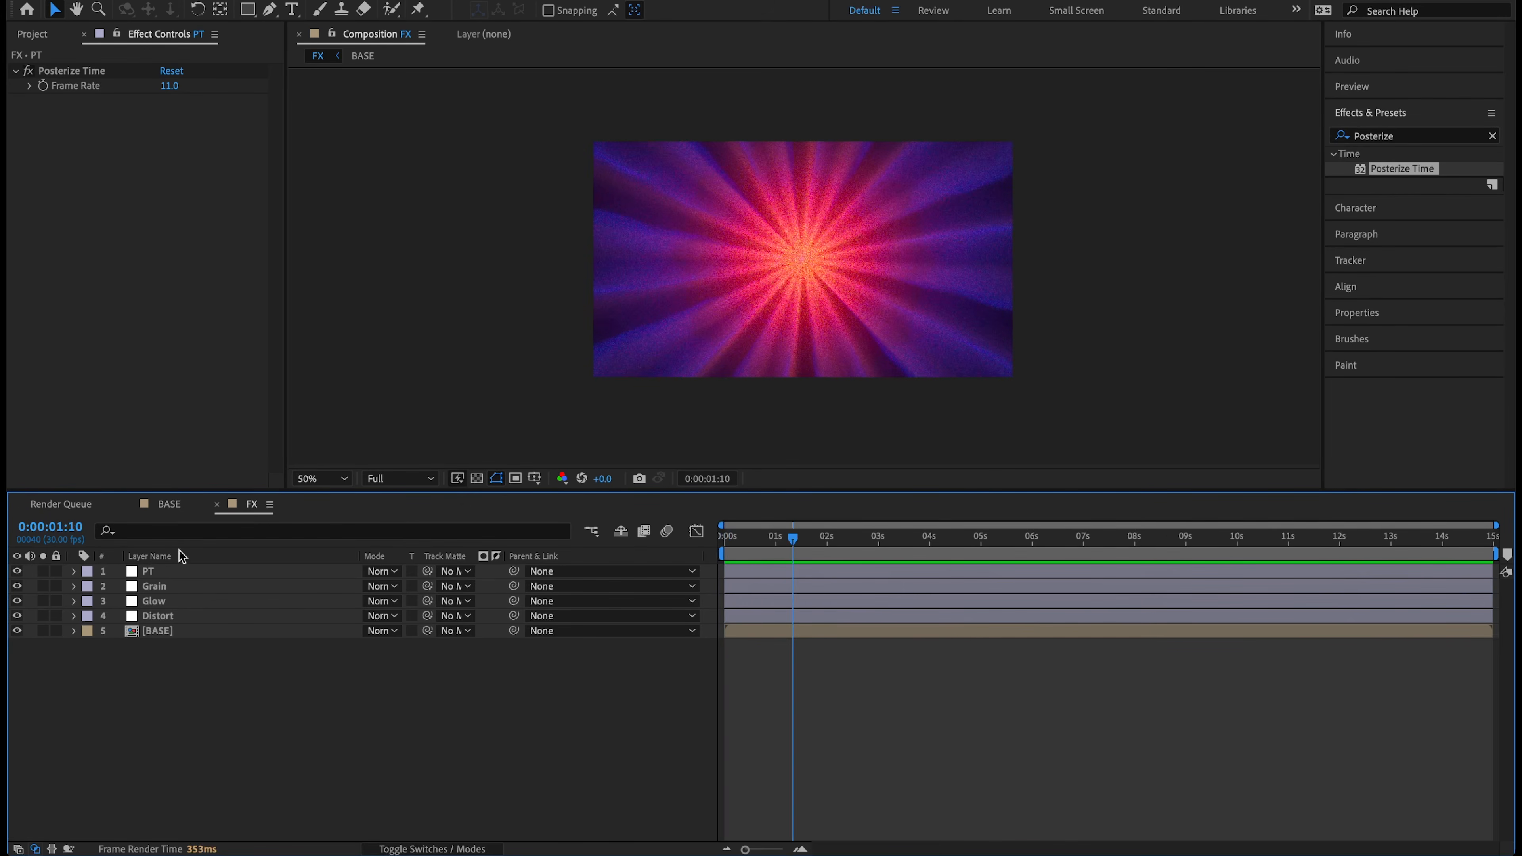
left_click(171, 505)
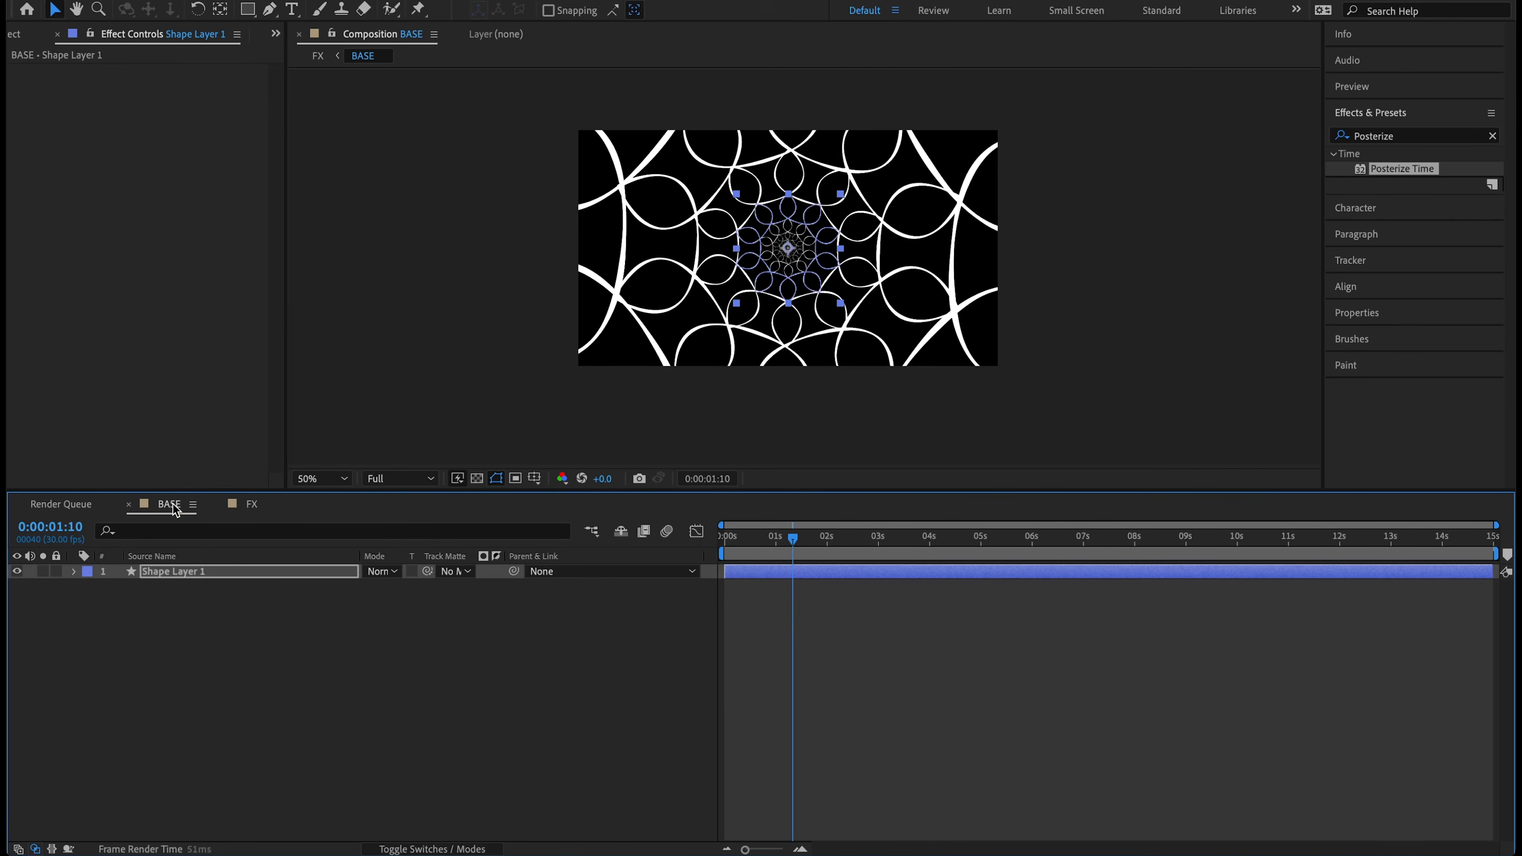
left_click(72, 572)
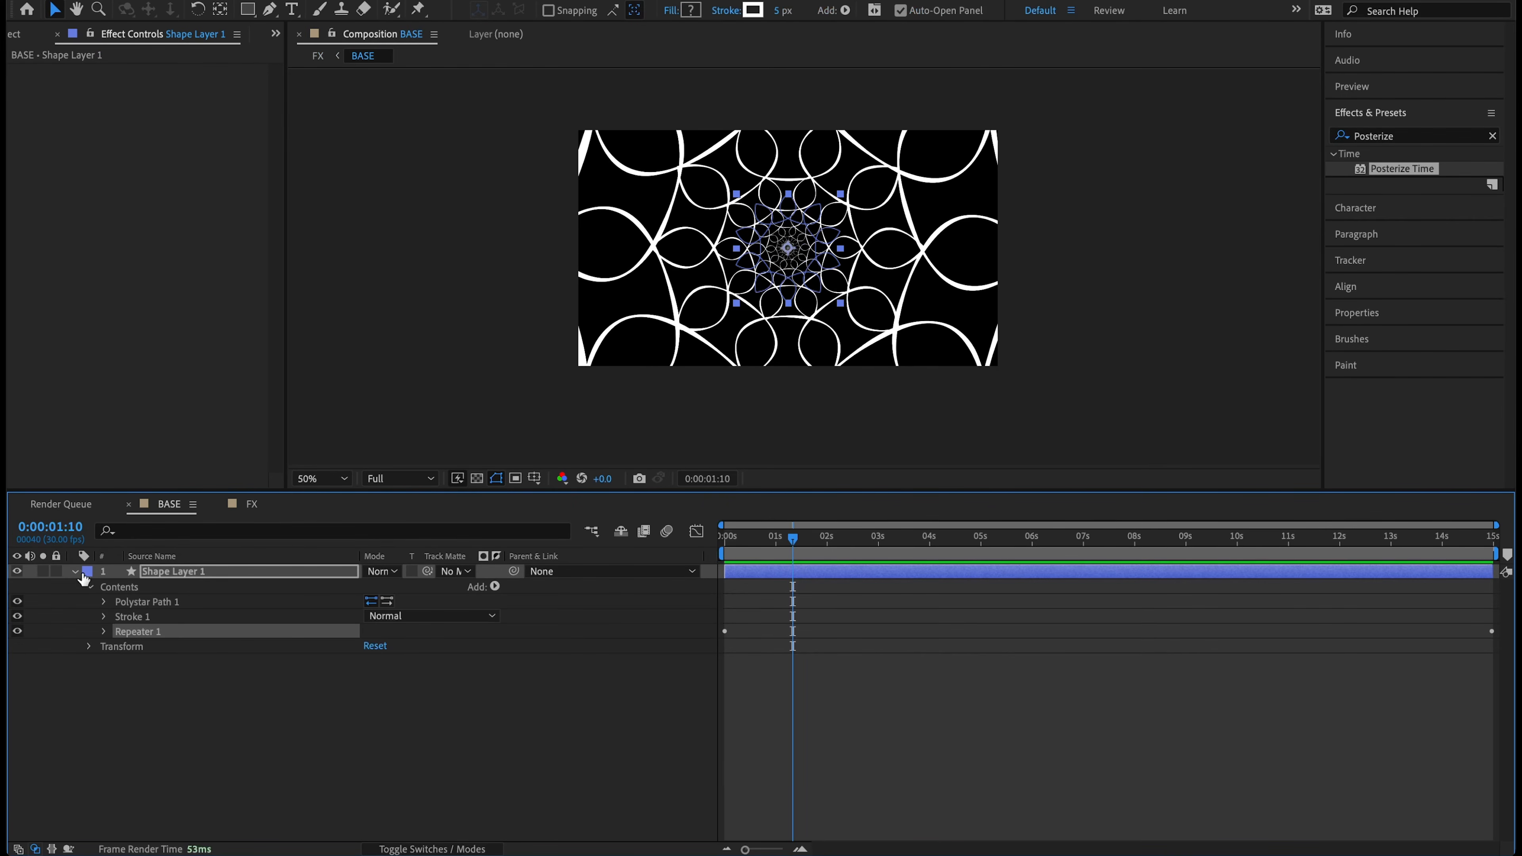
left_click(106, 601)
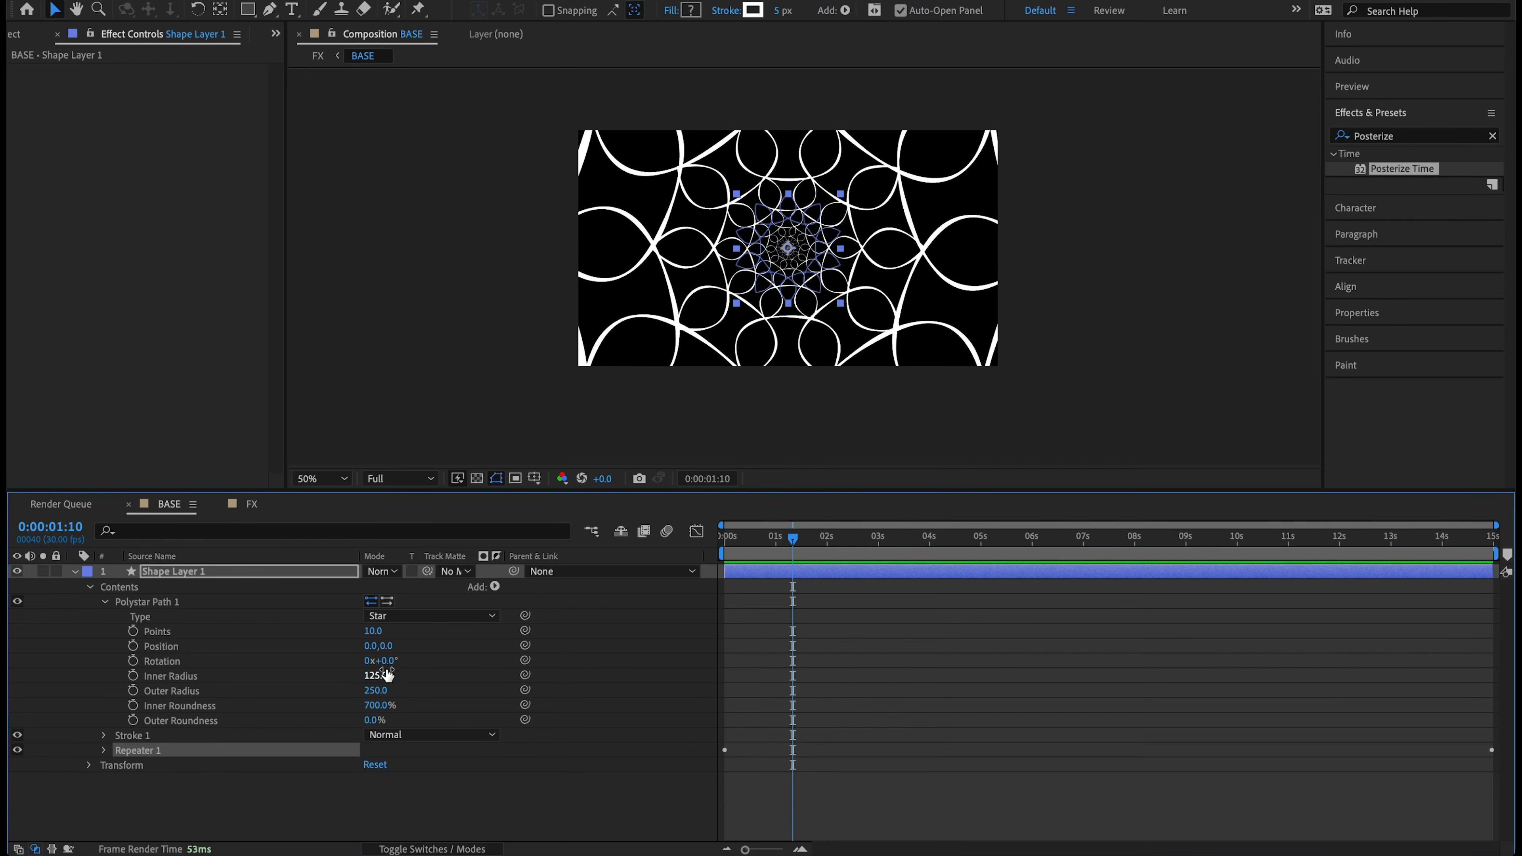
left_click(373, 633)
type("5")
key("Return")
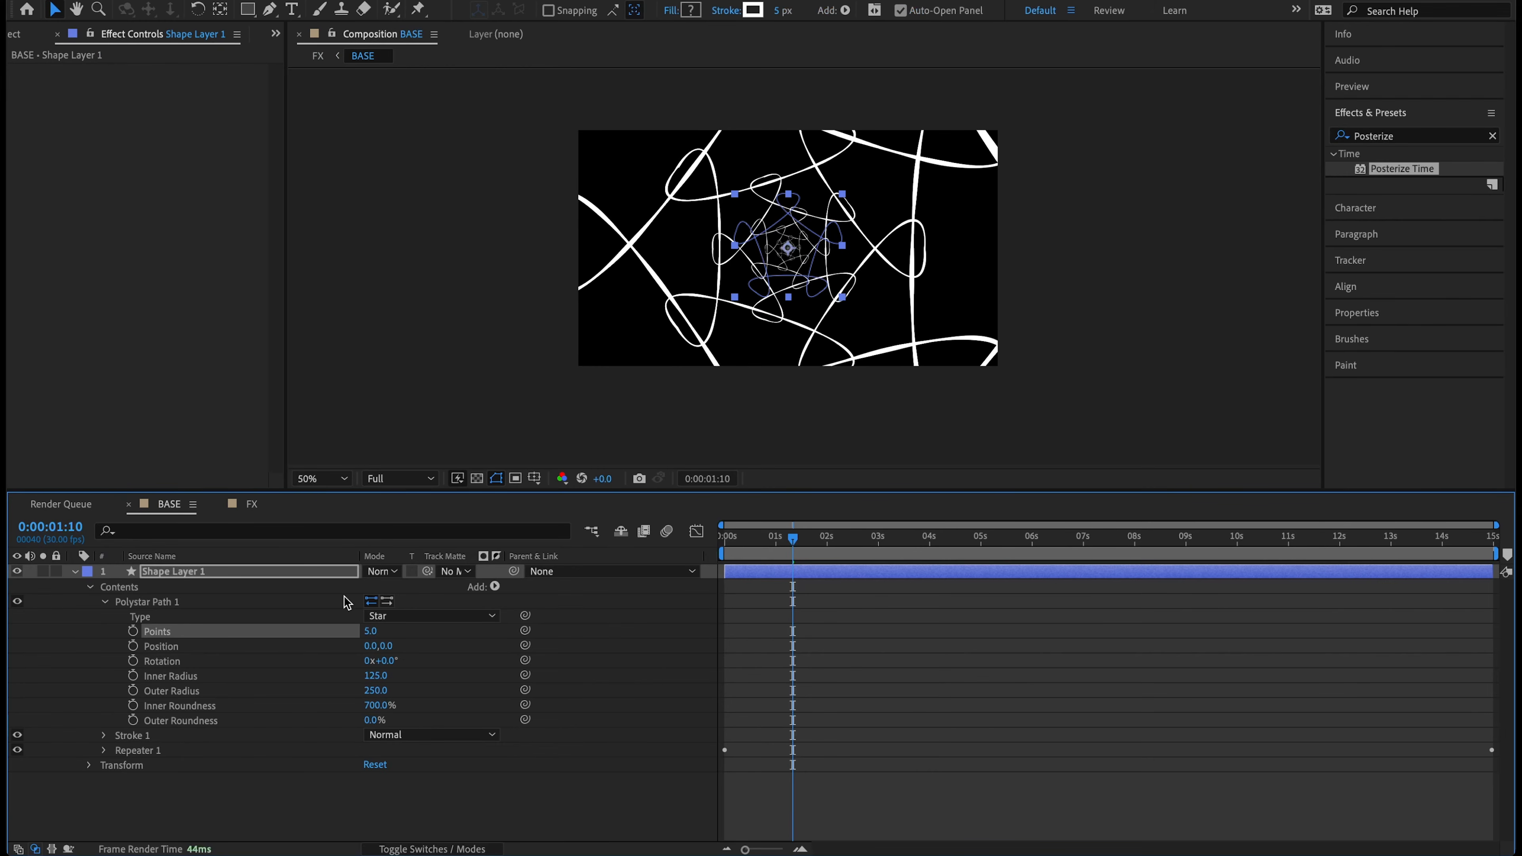
left_click(251, 504)
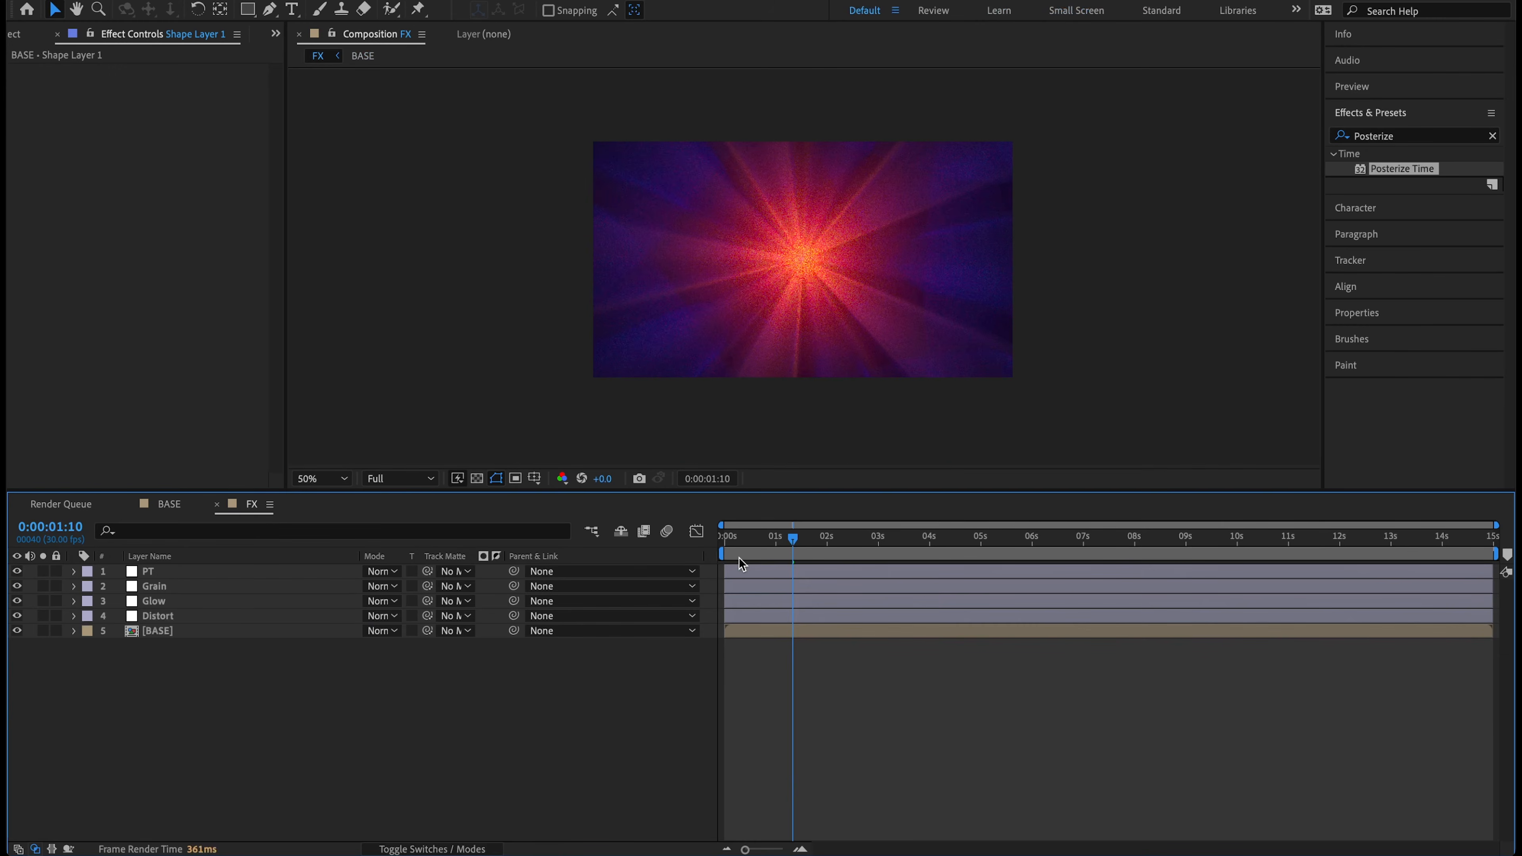
key("space")
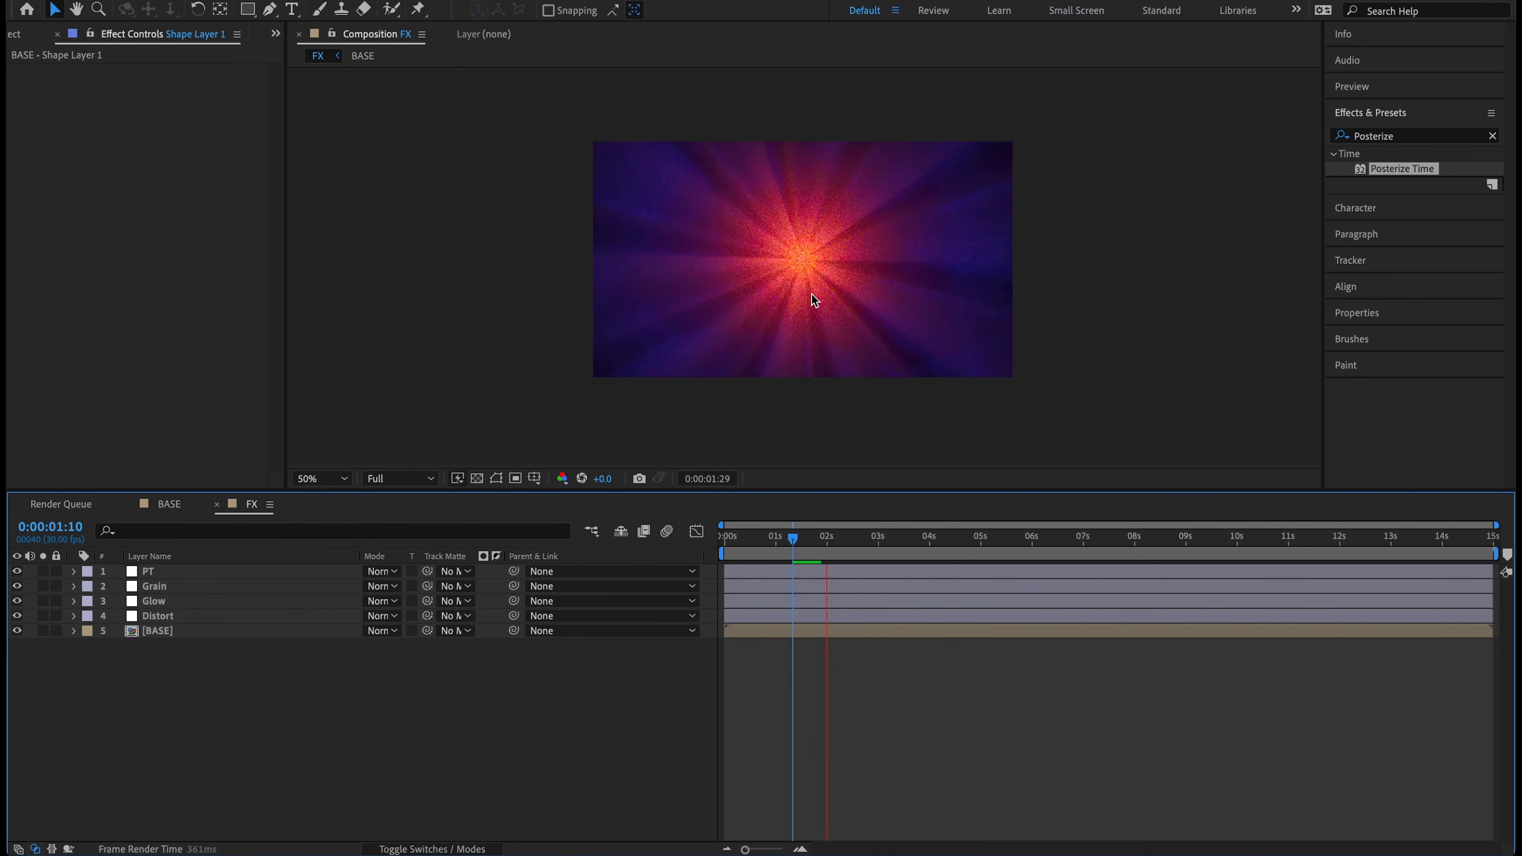
key("space")
Set the star path in BASE to 15 points and scrub through the denser rays in FX
left_click(169, 504)
left_click(373, 631)
type("15")
key("Return")
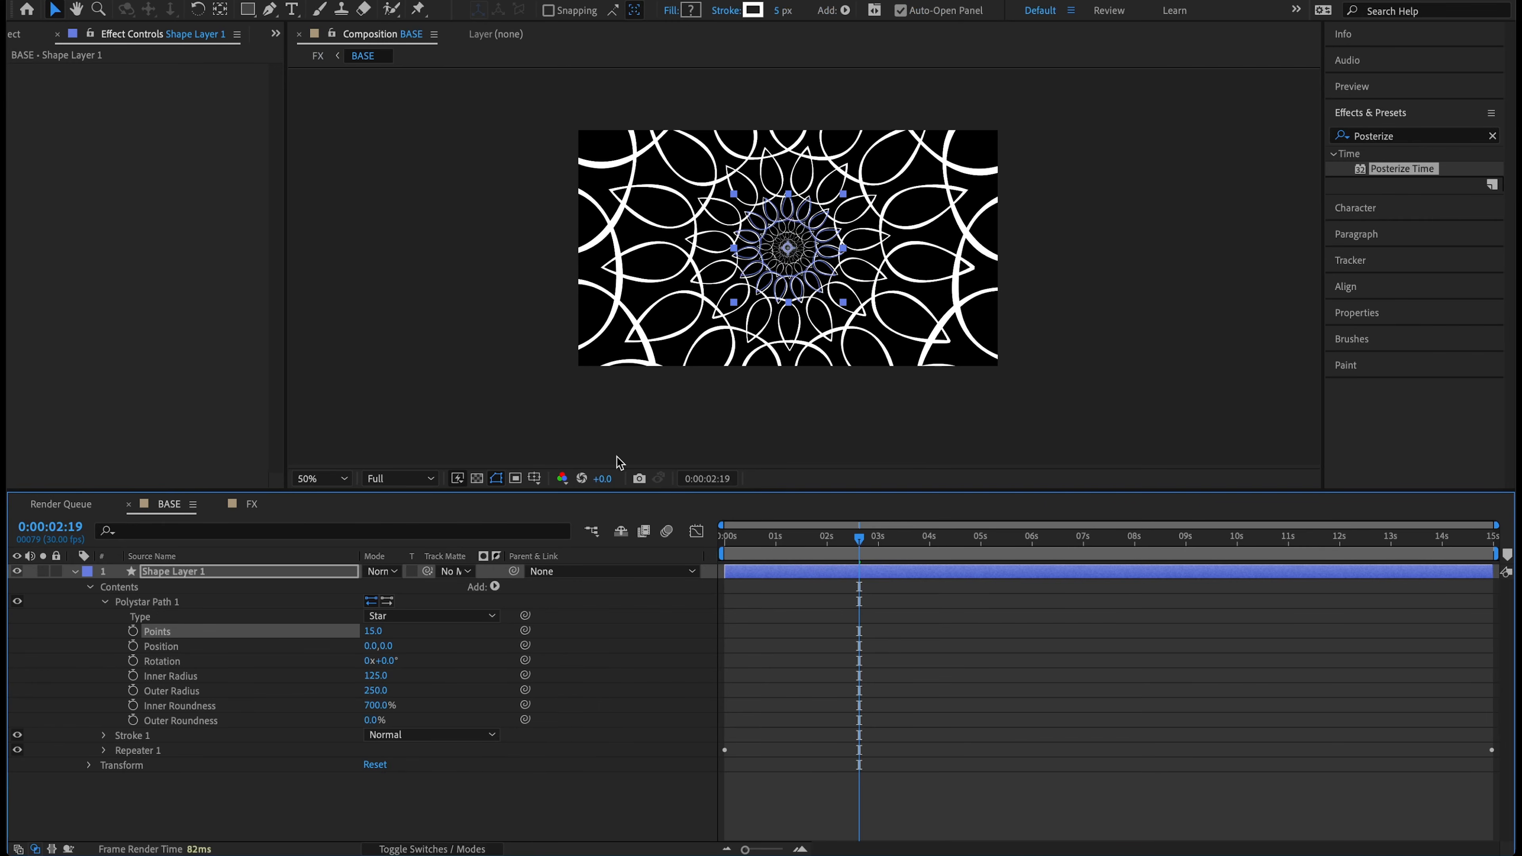
left_click(250, 504)
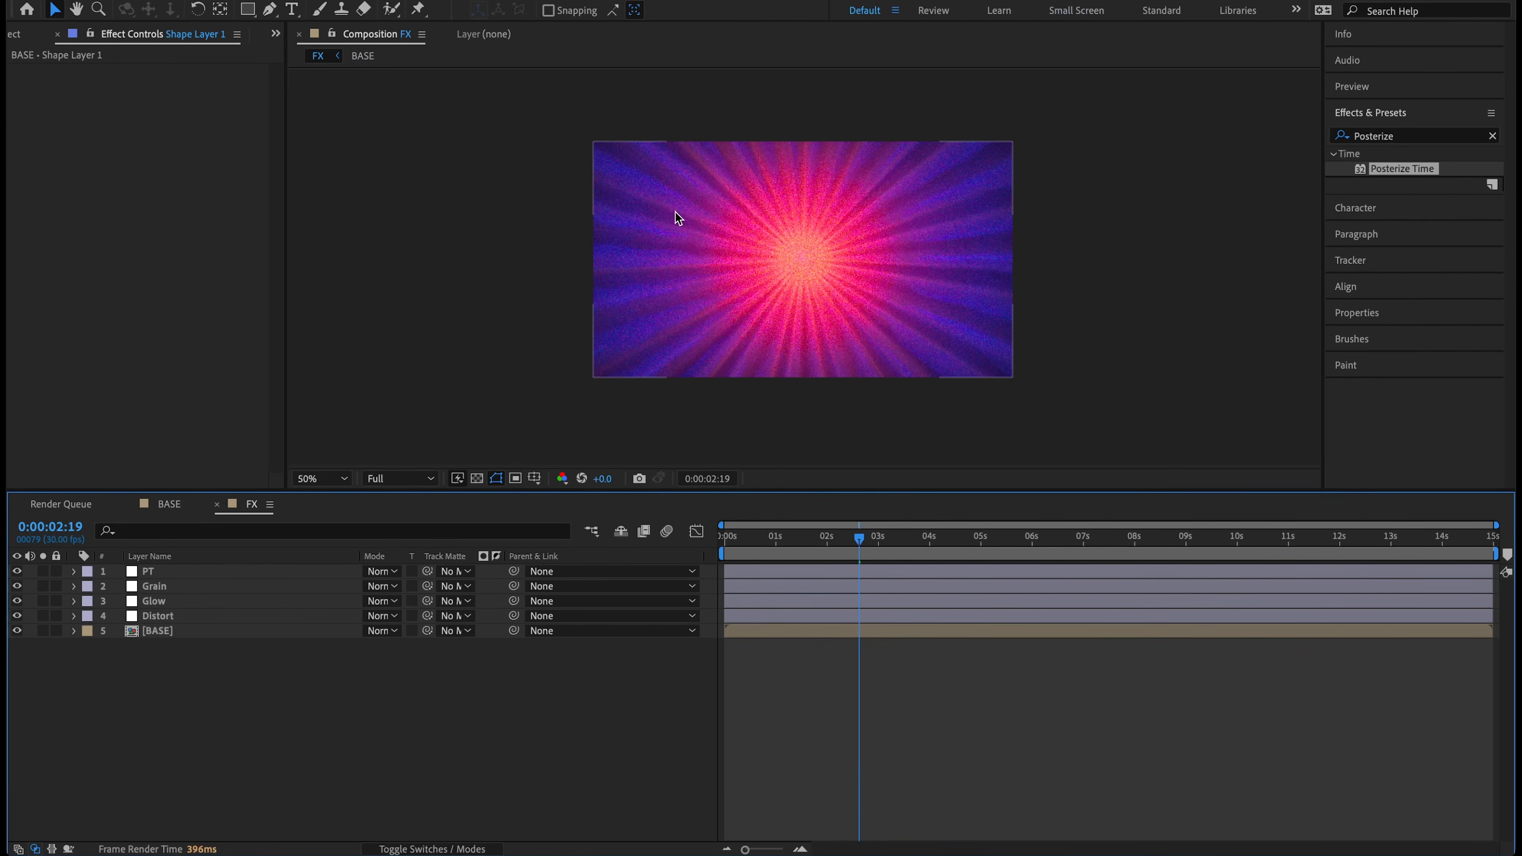
left_click_drag(846, 540, 664, 549)
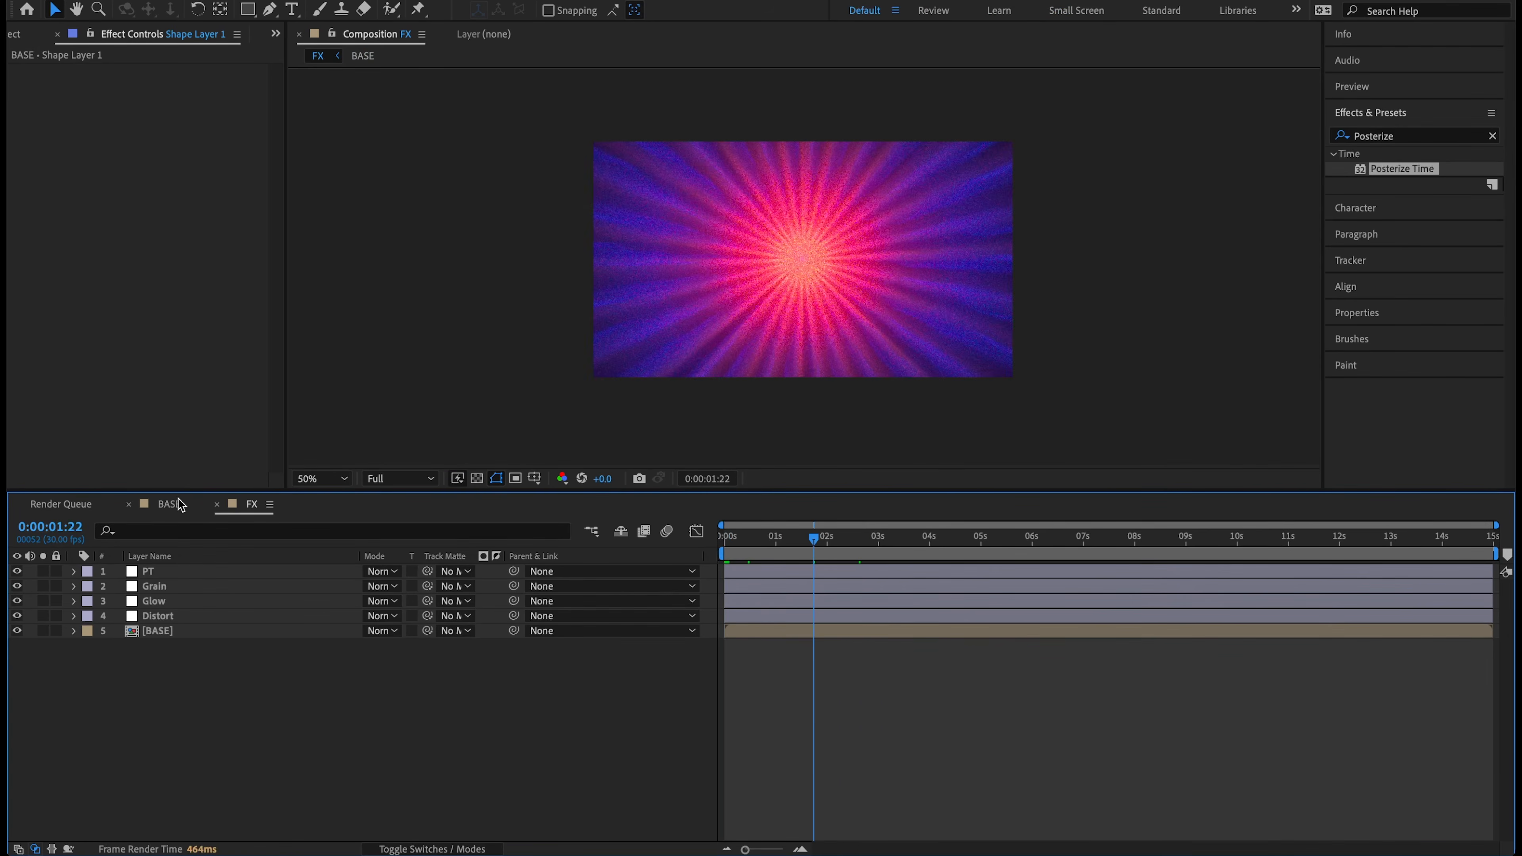
Return the star path in BASE to 10 points and preview the animation in FX
left_click(169, 504)
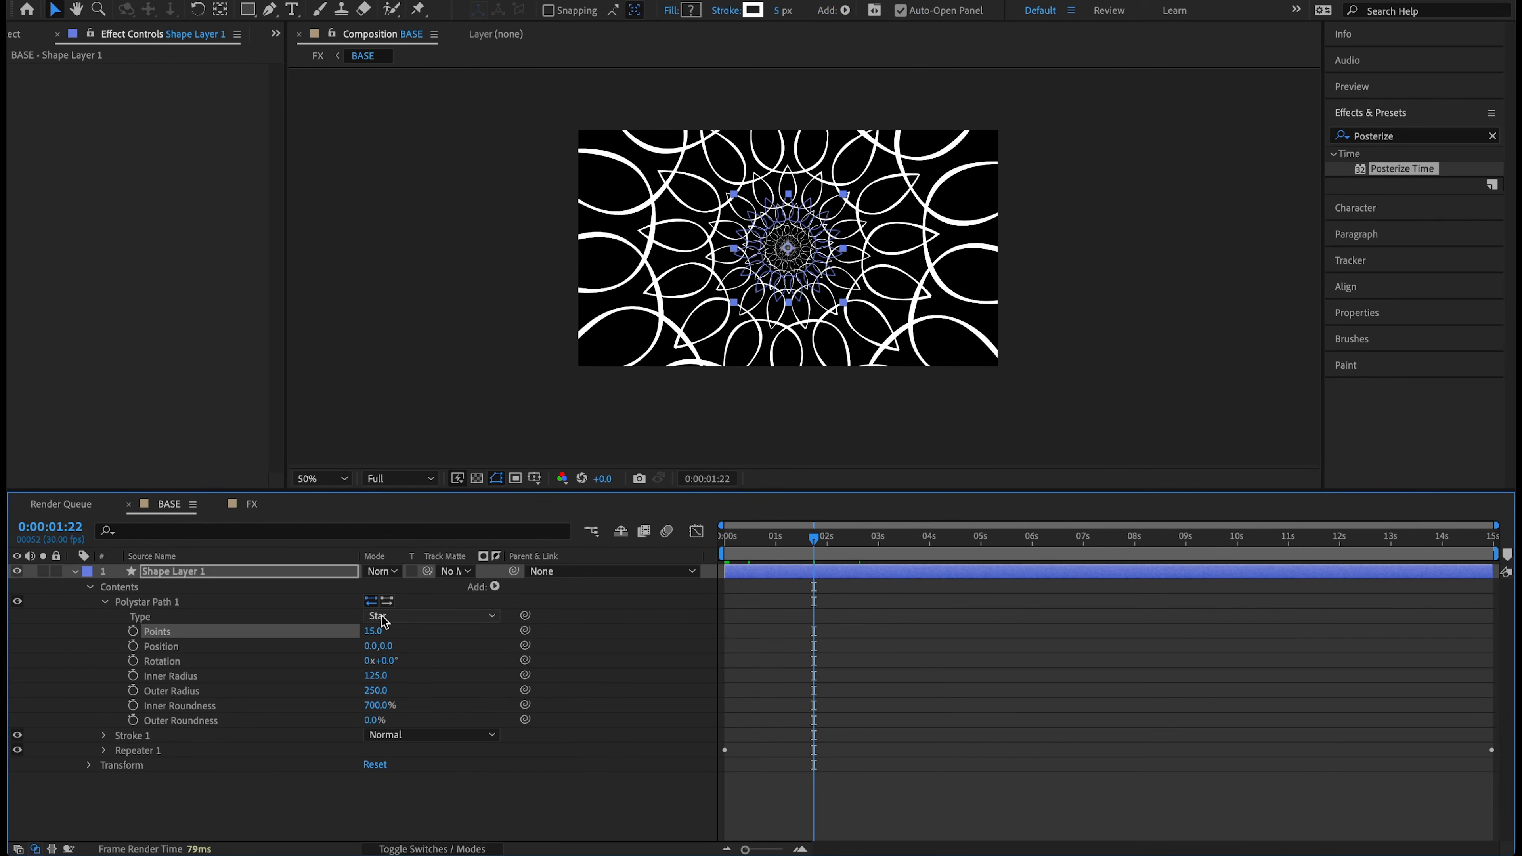
left_click(383, 631)
type("10")
key("Return")
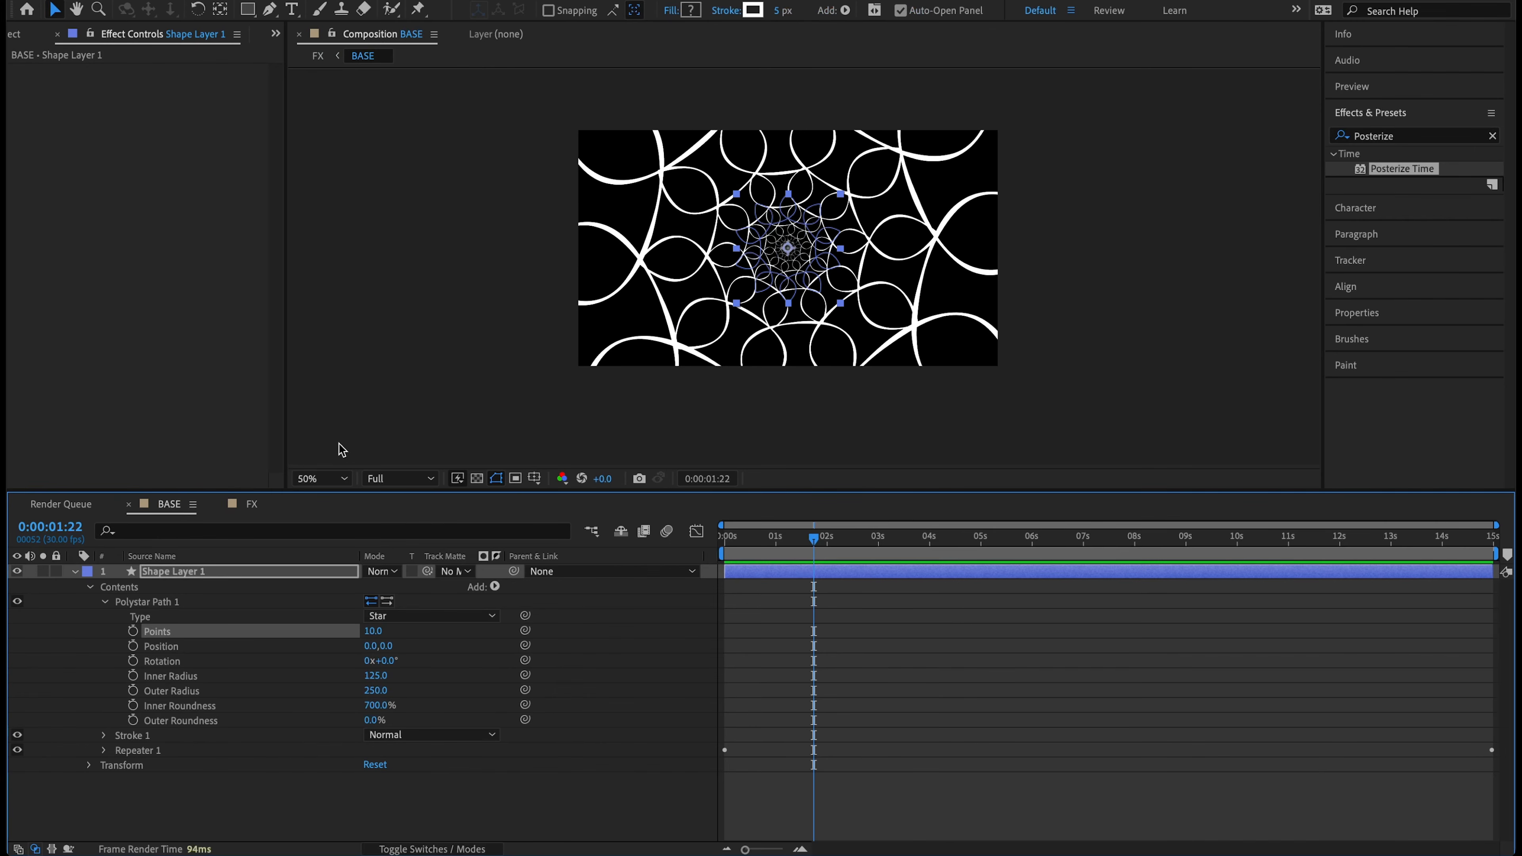
left_click(252, 504)
key("space")
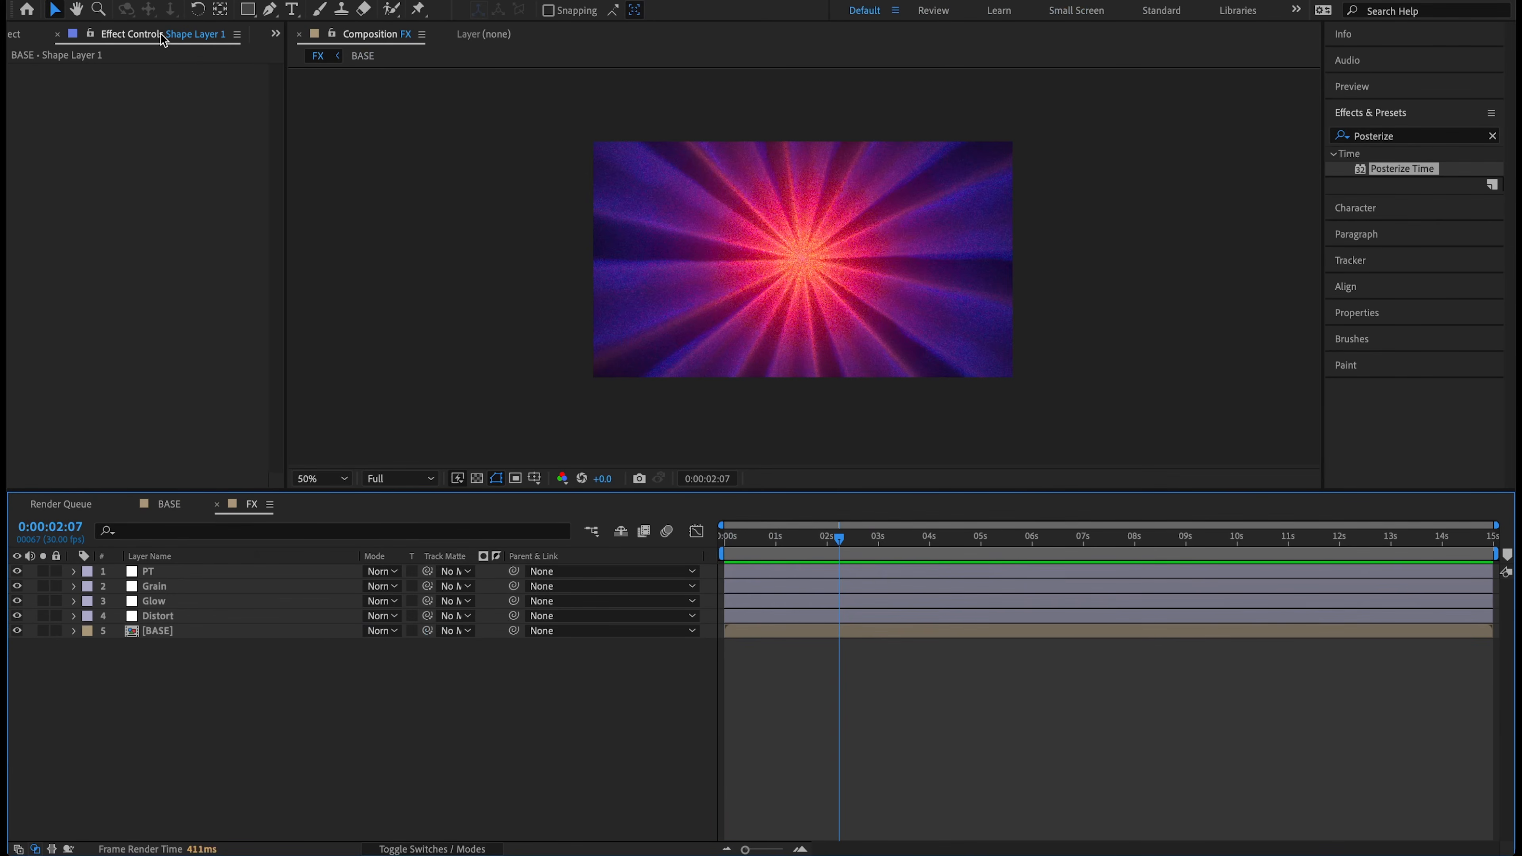
Create a 1920 x 1080, 30 fps, 15-second composition named RENDER and add the FX composition to it
left_click(17, 33)
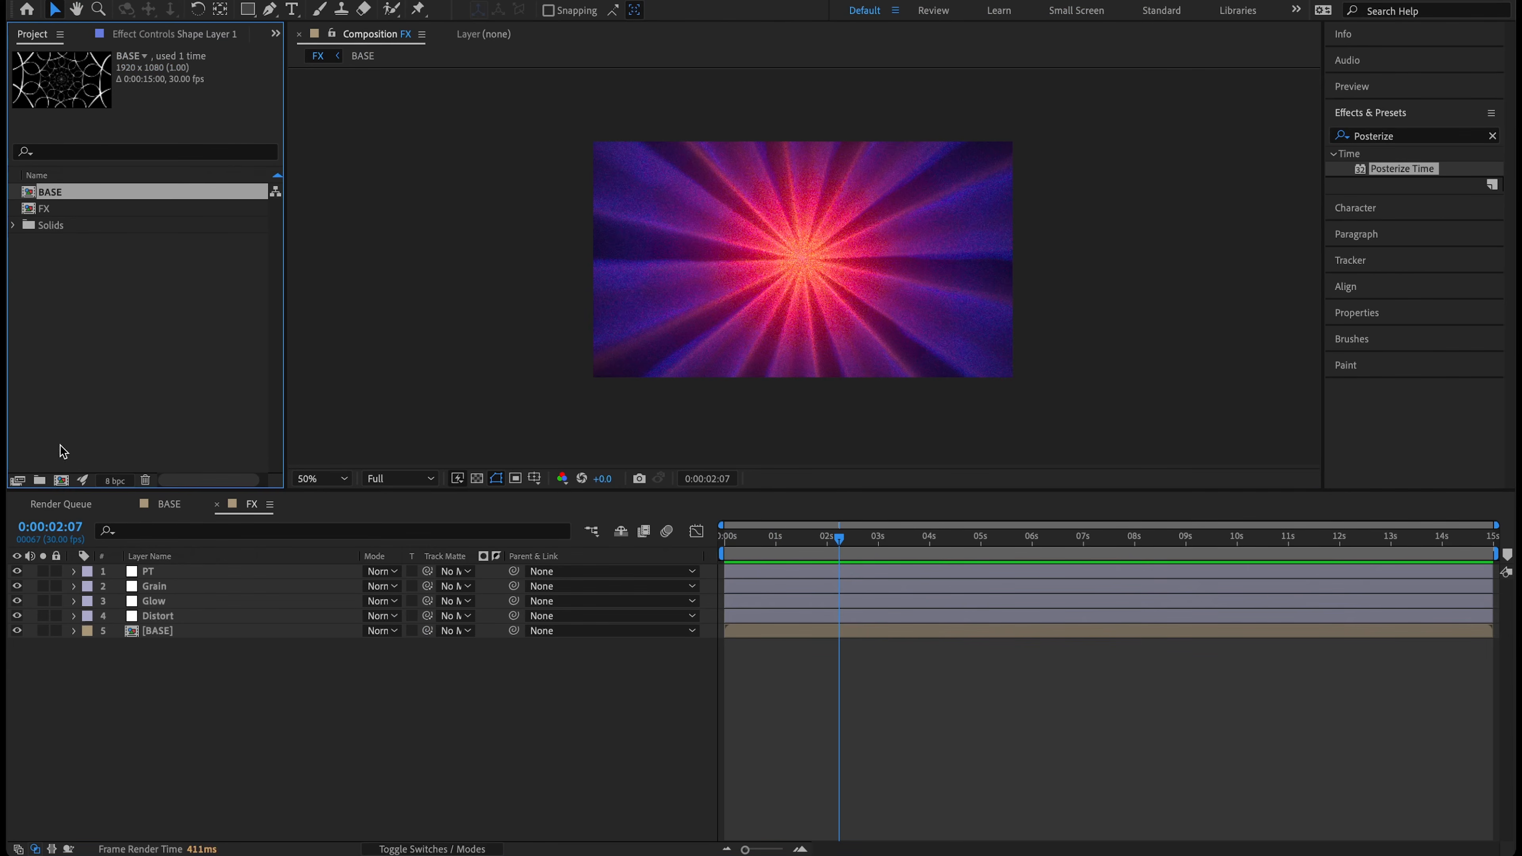
left_click(61, 481)
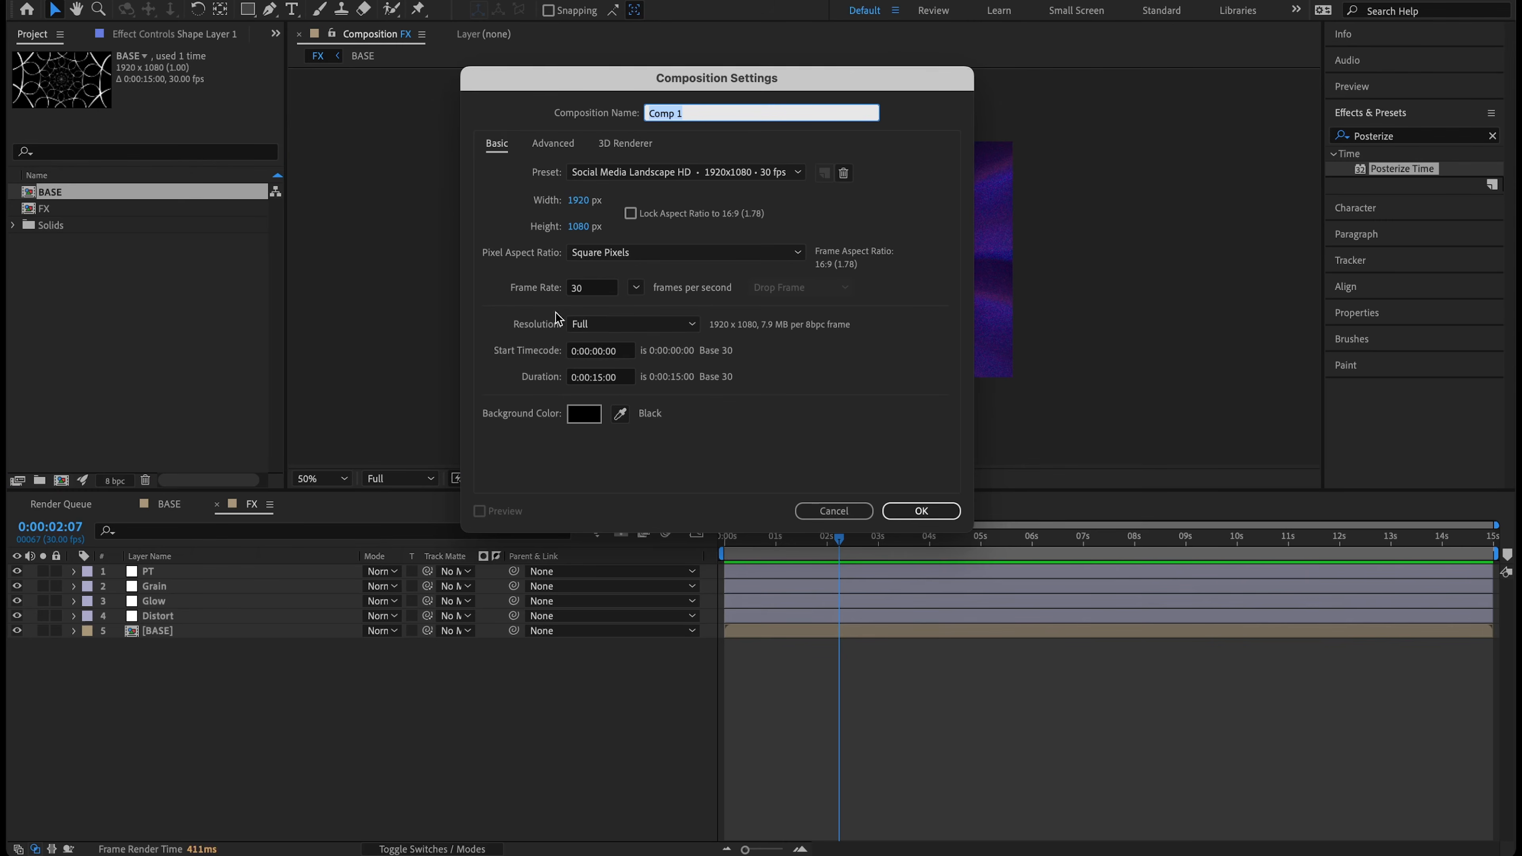
type("RENDER")
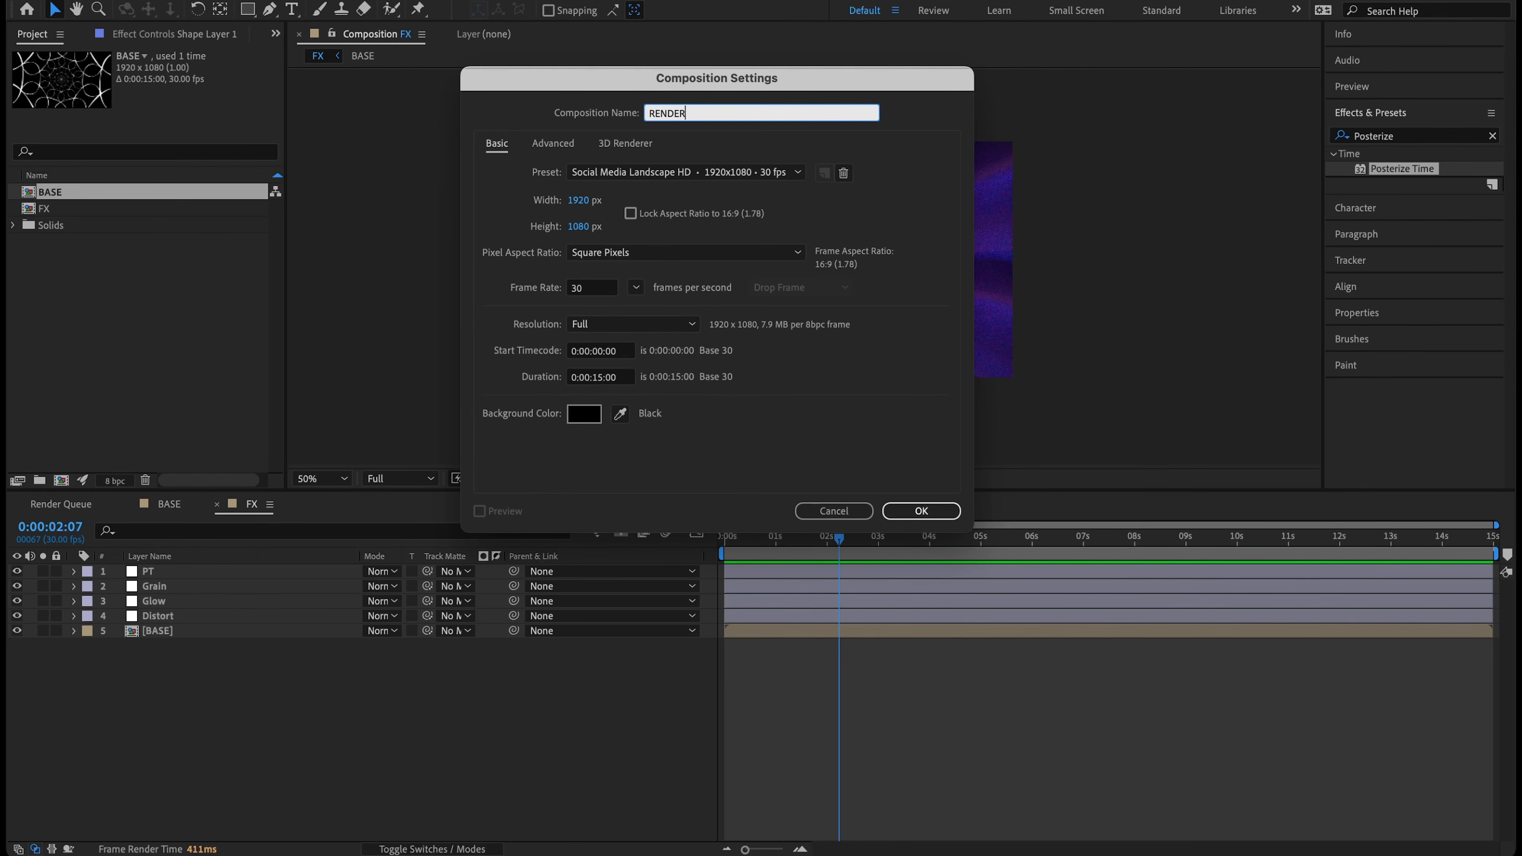
left_click(929, 511)
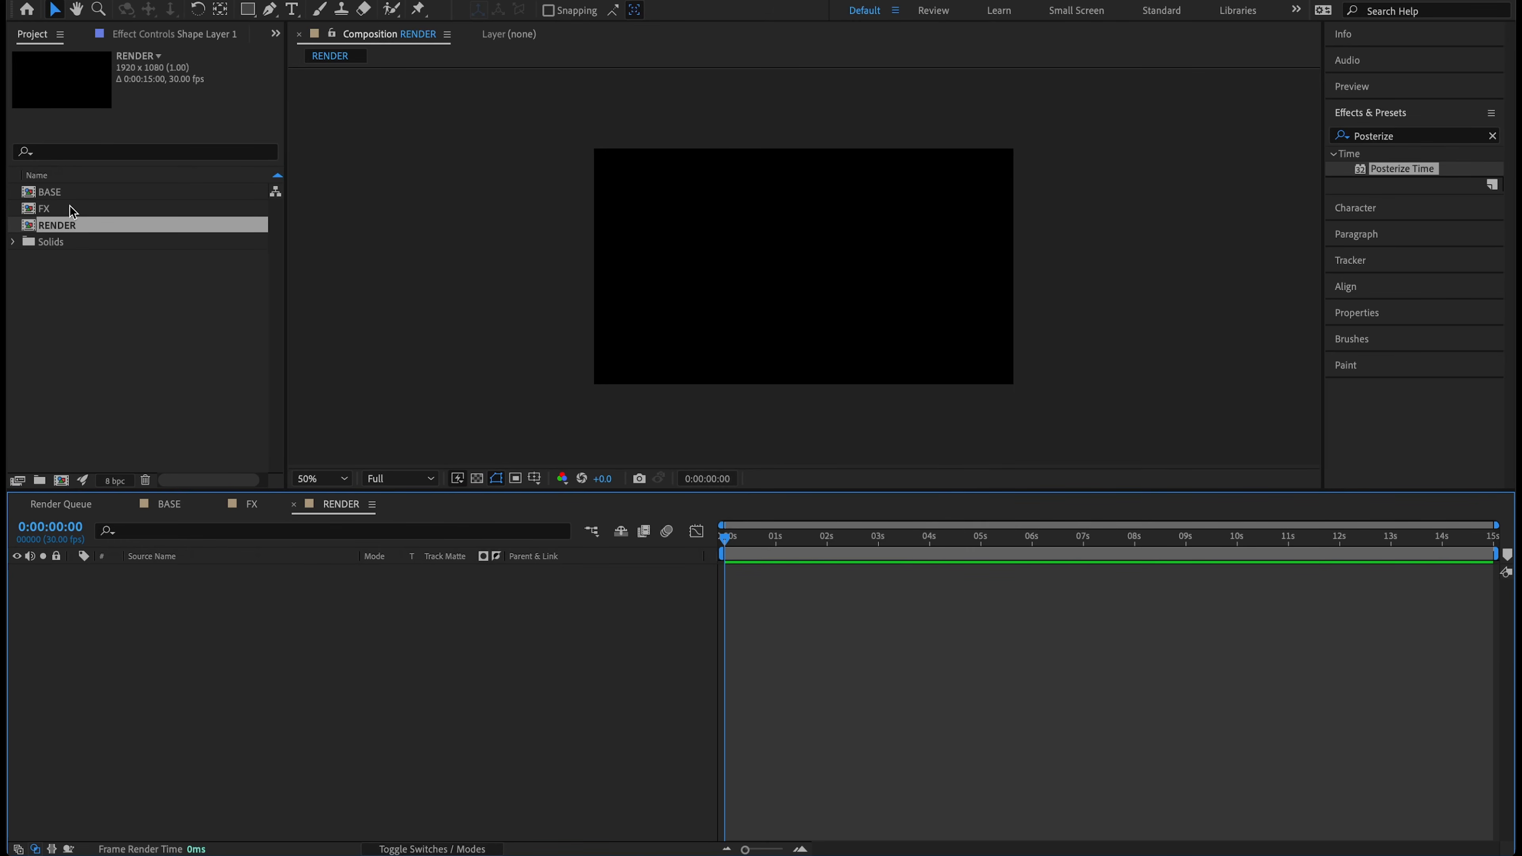
left_click_drag(69, 208, 222, 637)
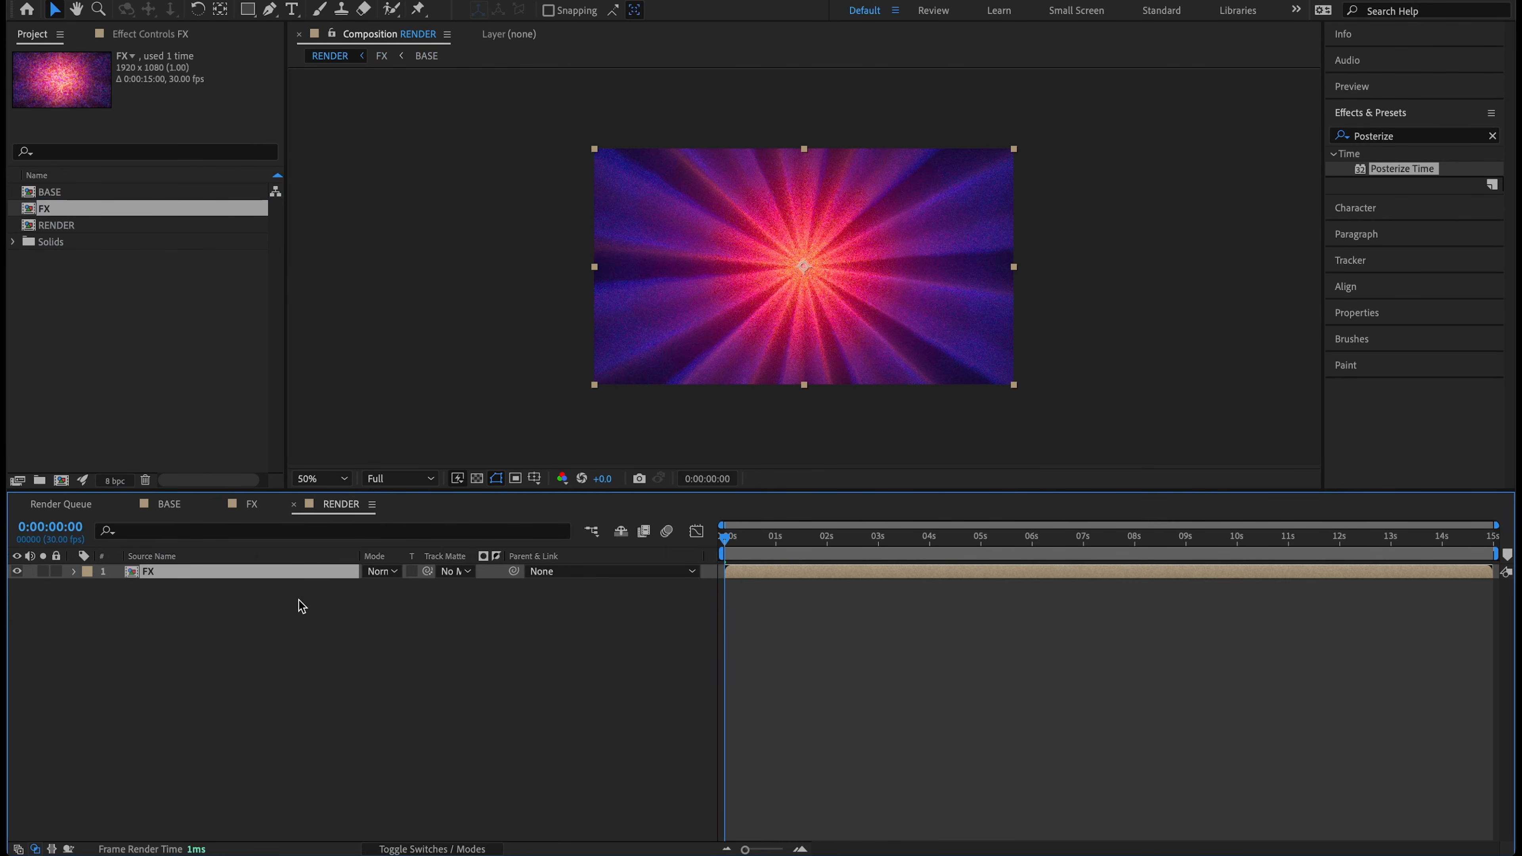
Scale the FX layer in RENDER to 110%, preview the animation, and deselect the layer
key("s")
left_click(393, 586)
type("110")
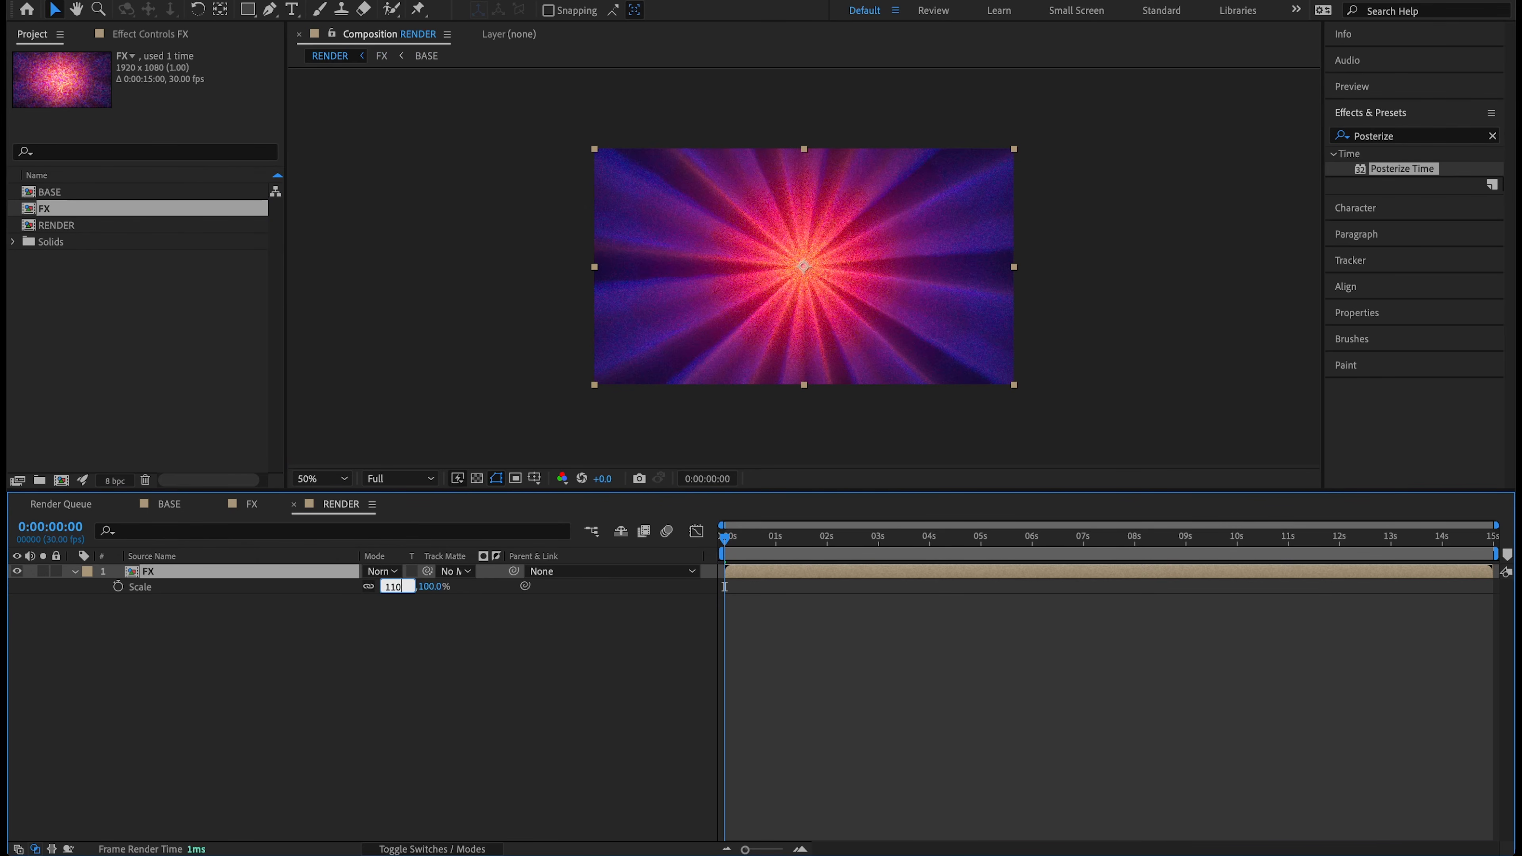
key("Return")
key("space")
key("space")
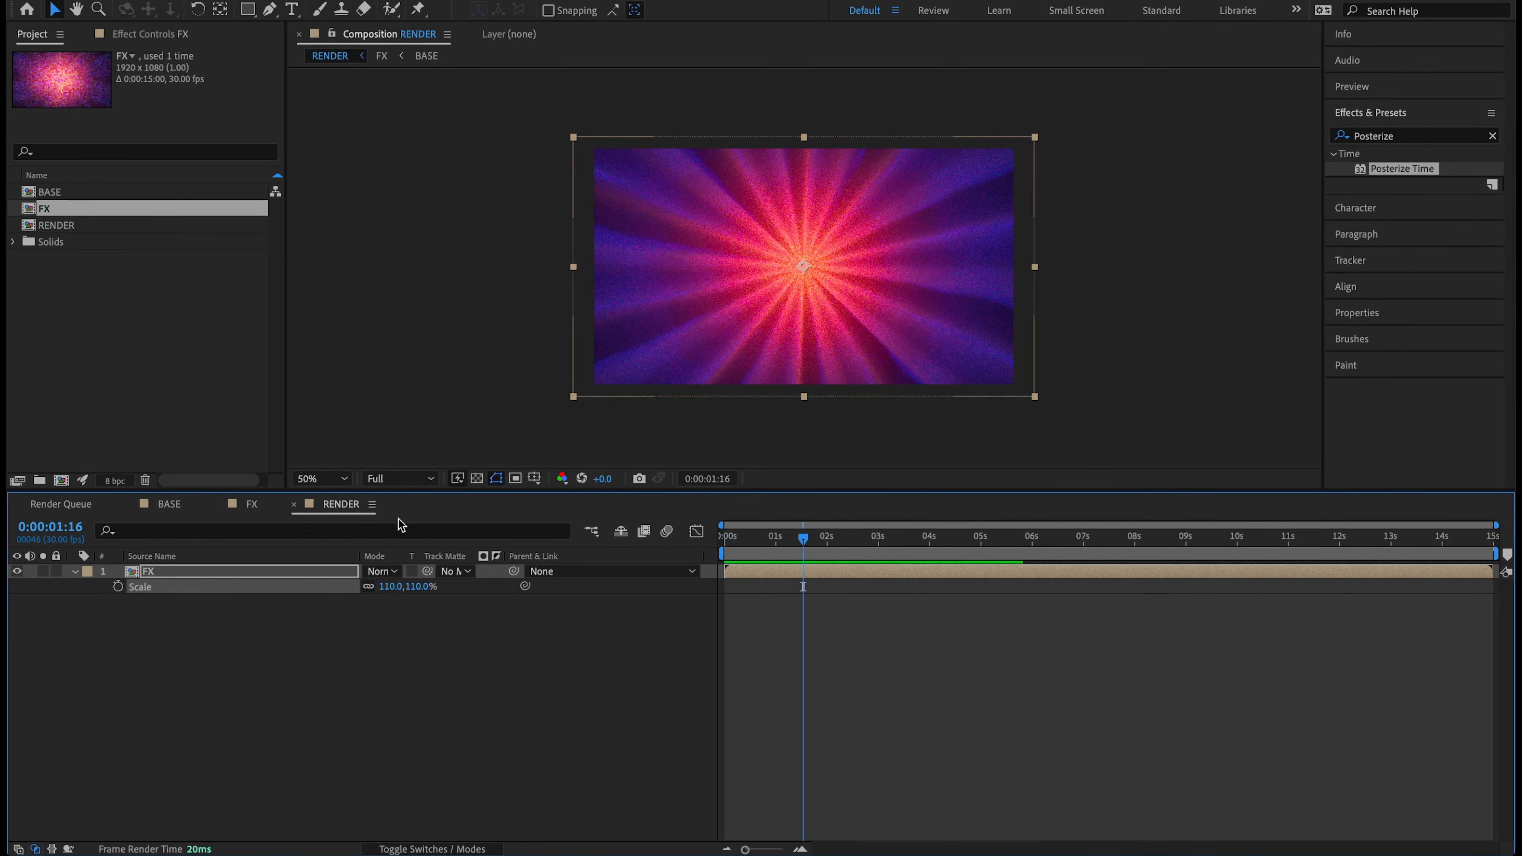
left_click(389, 611)
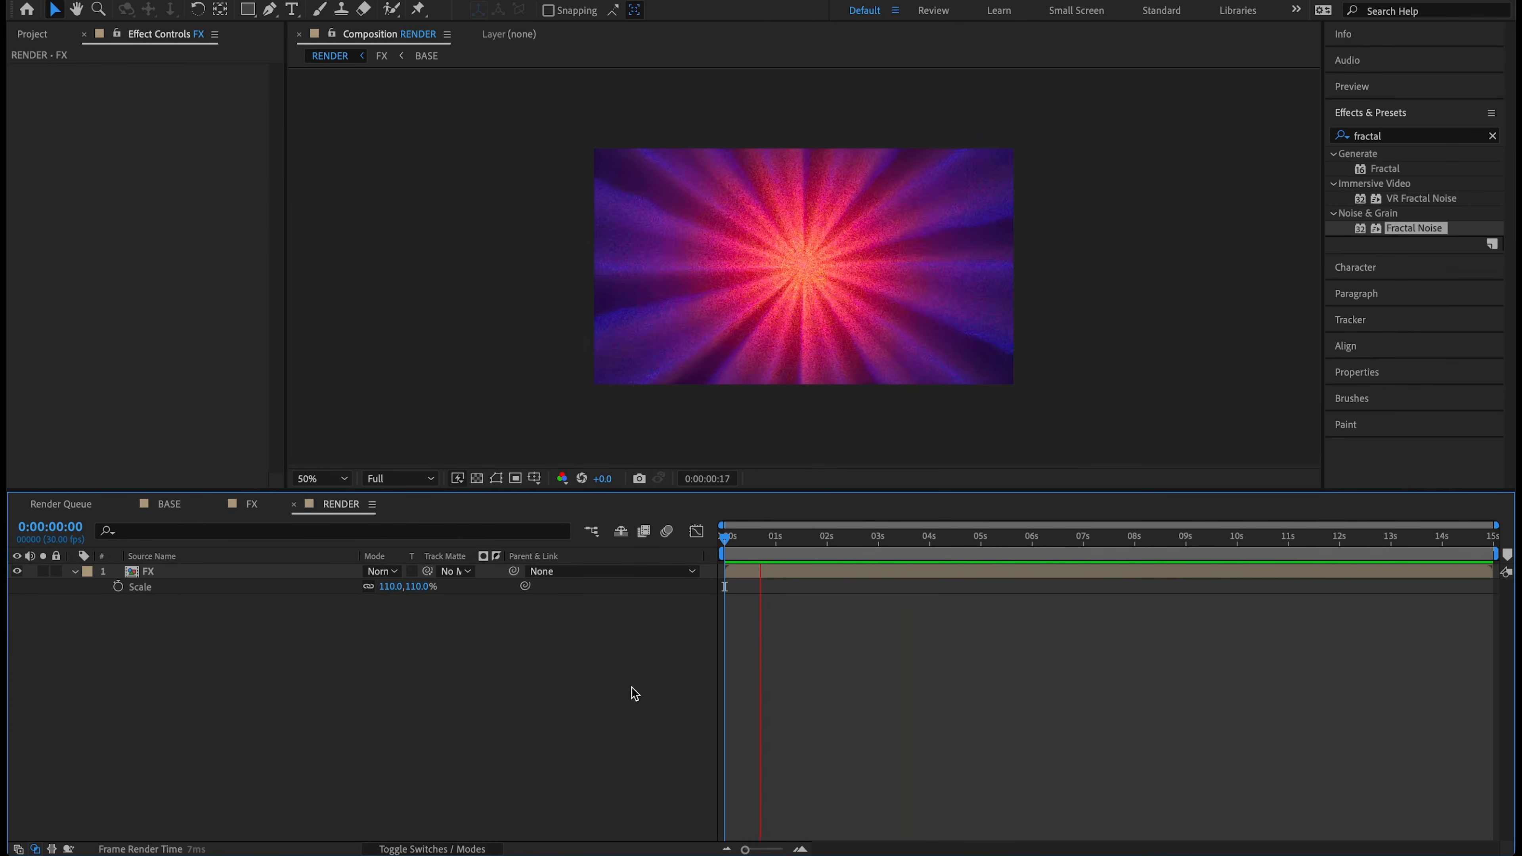